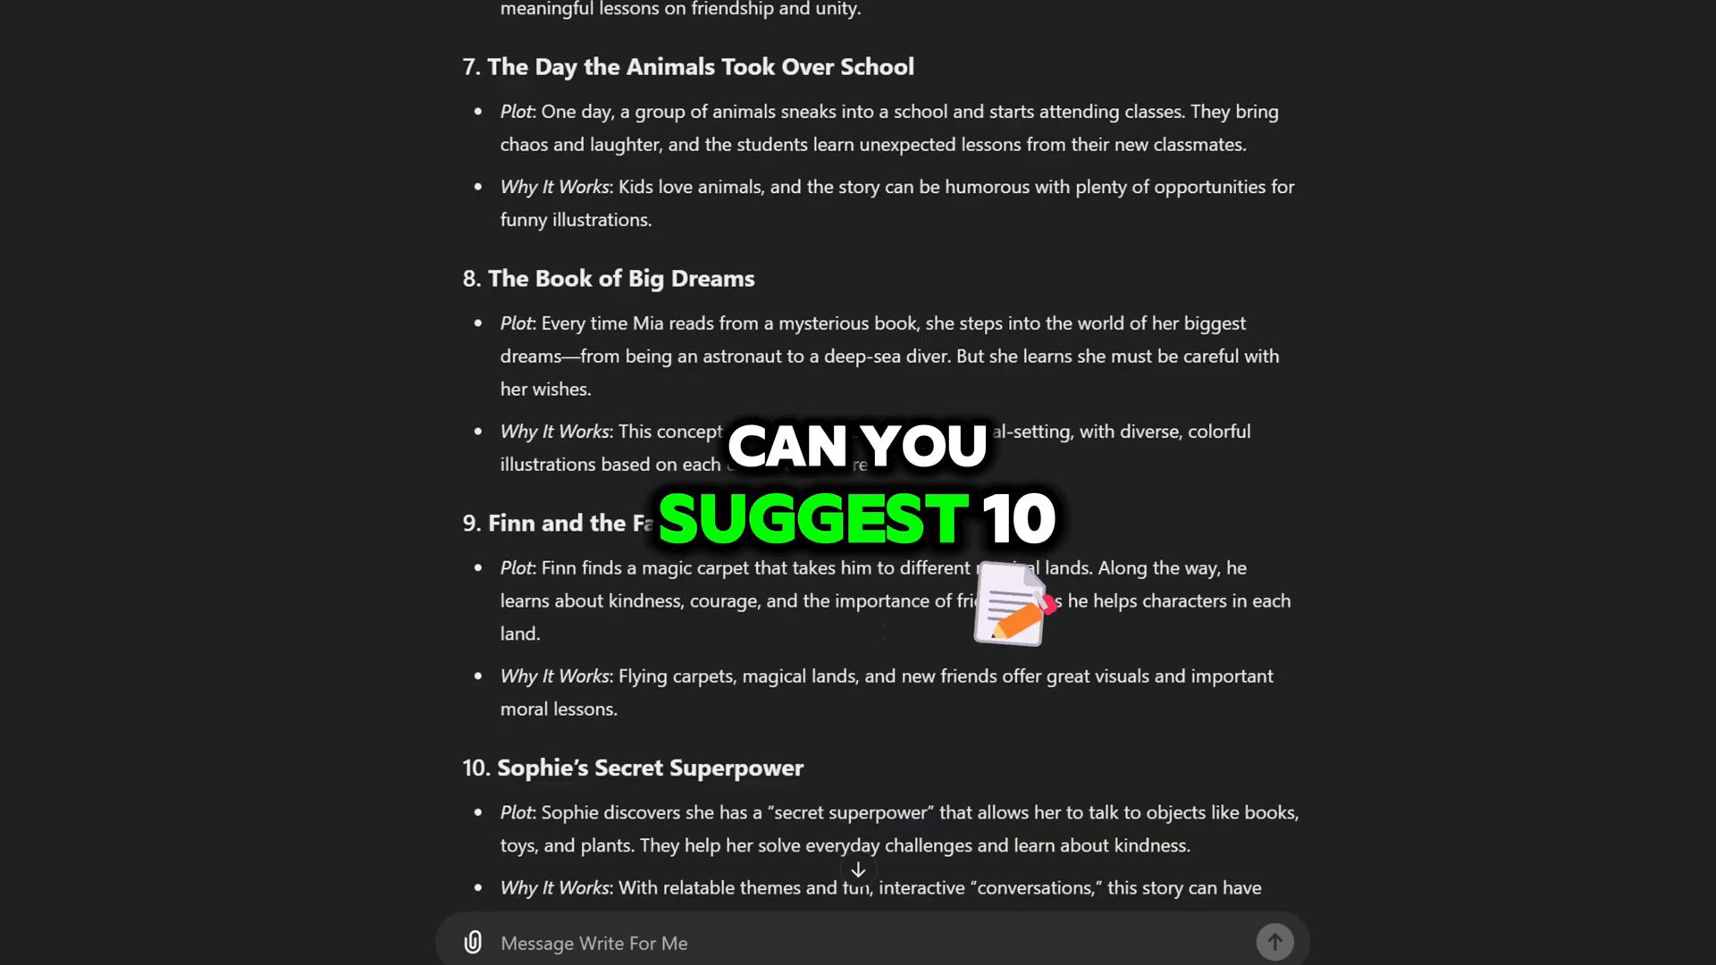
- Review the ten suggested children's book topics with their plots, noting topic 2, Ricky and the Magic Paintbrush
scroll(599, 362, up, 10)
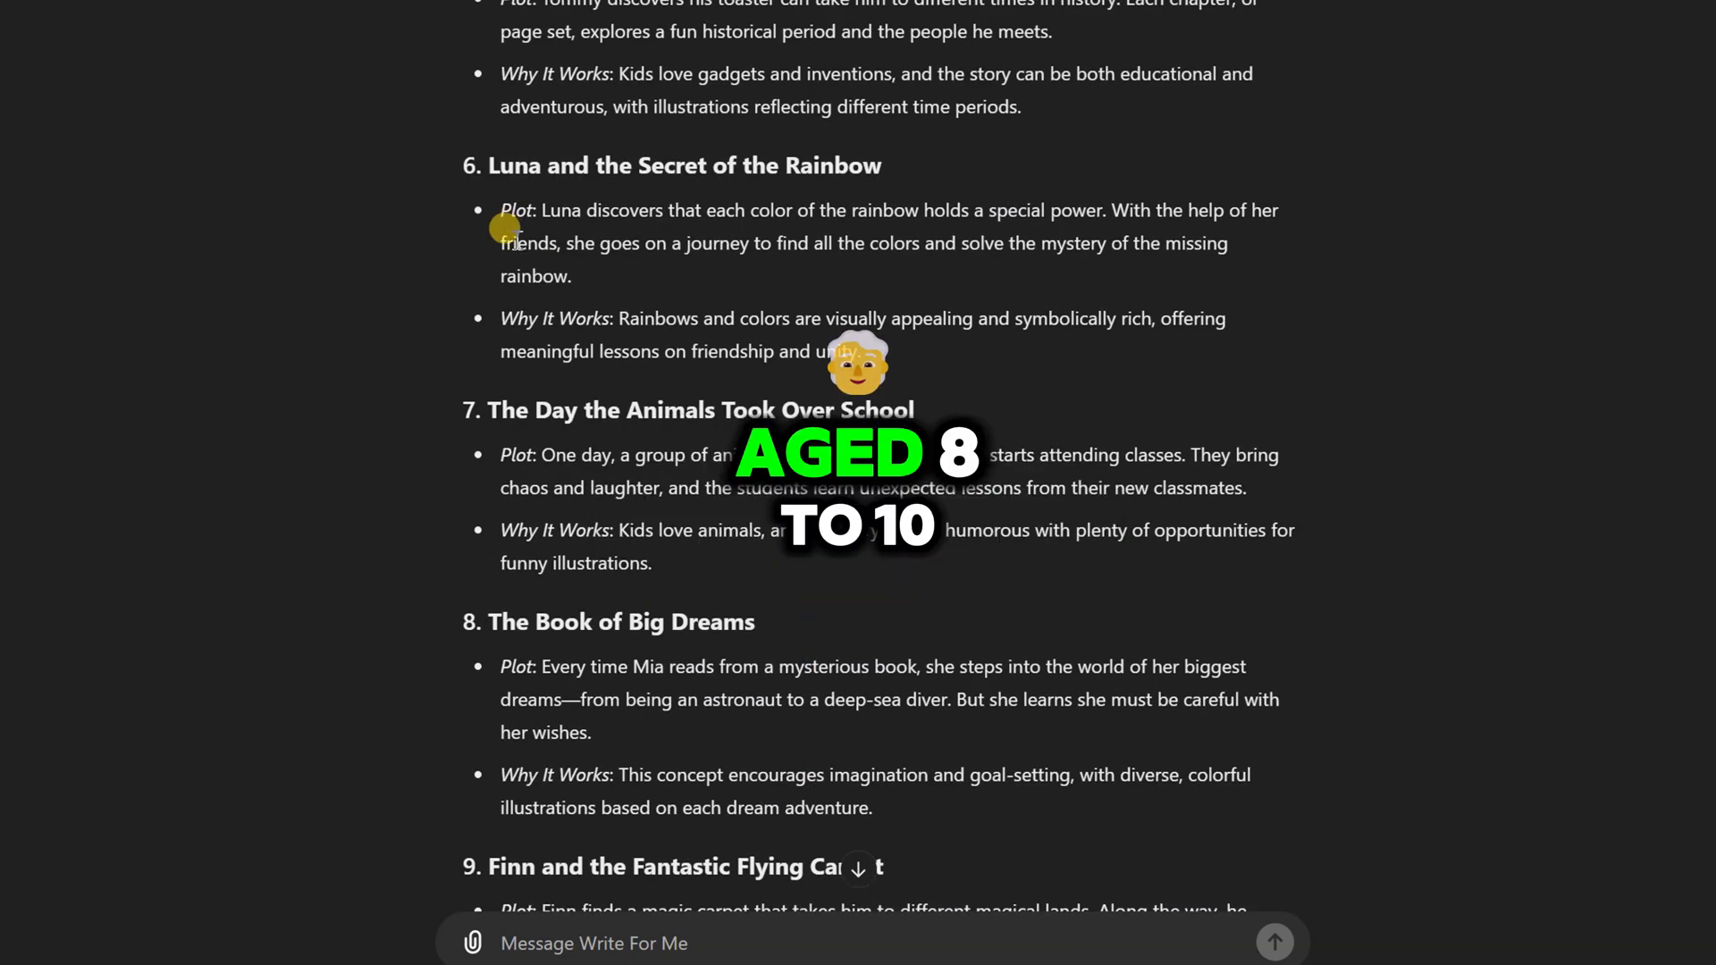
scroll(493, 219, up, 3)
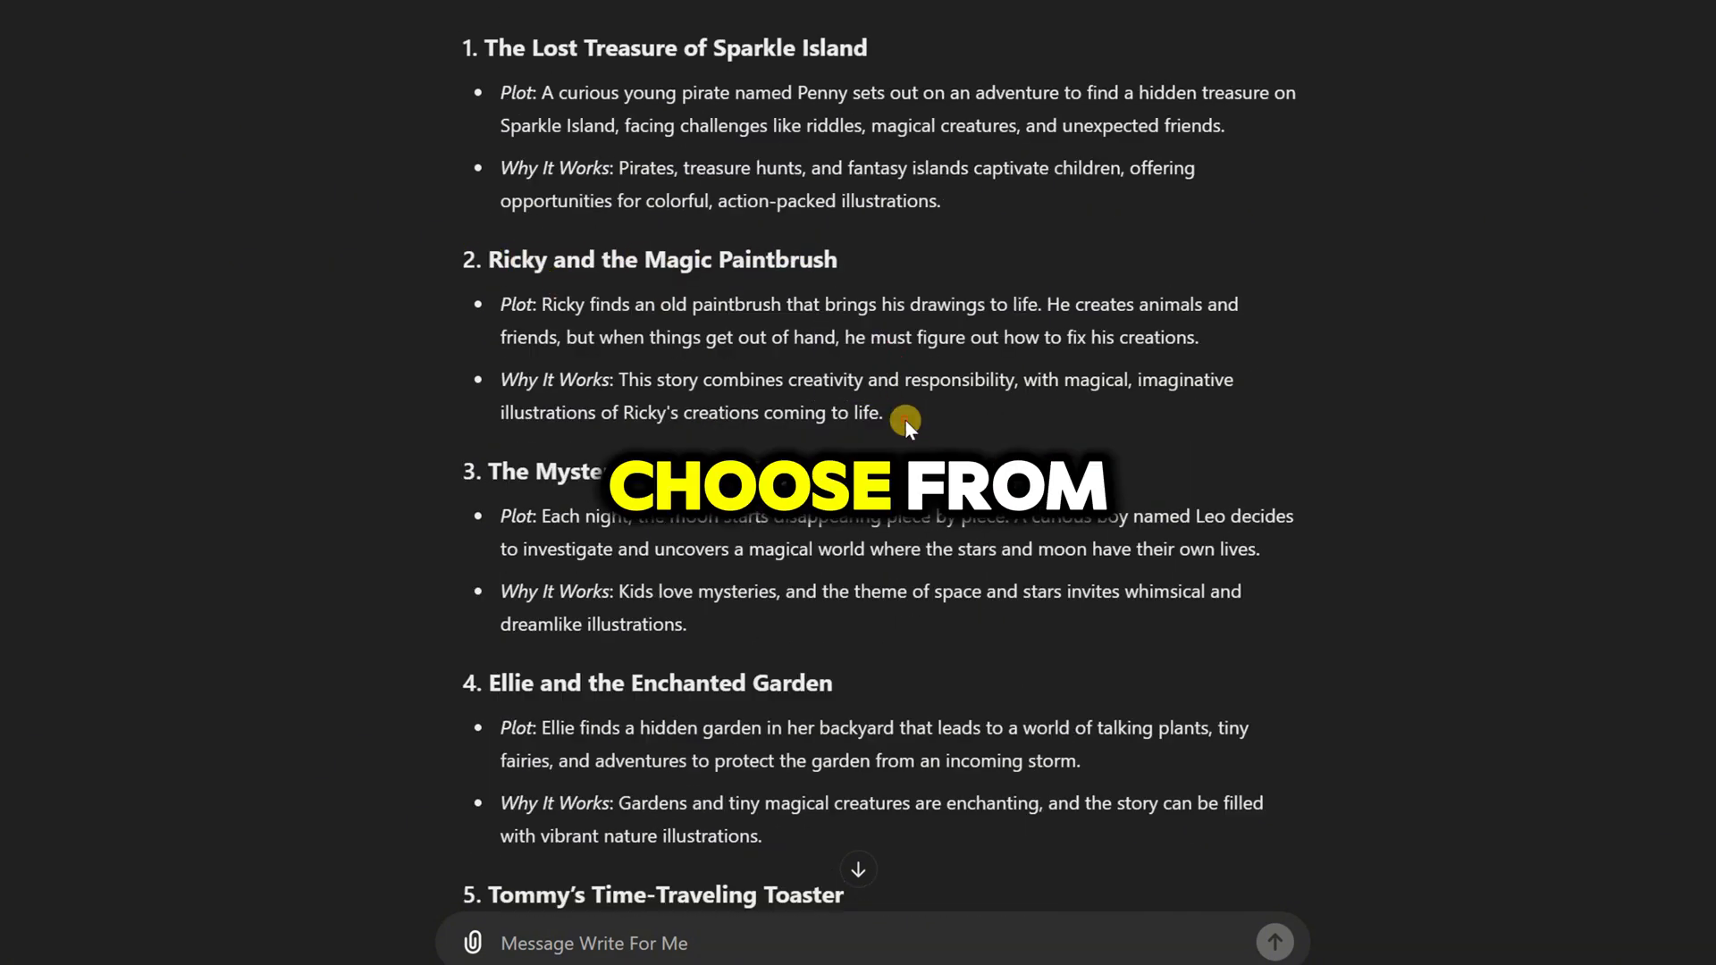
drag(884, 414, 473, 255)
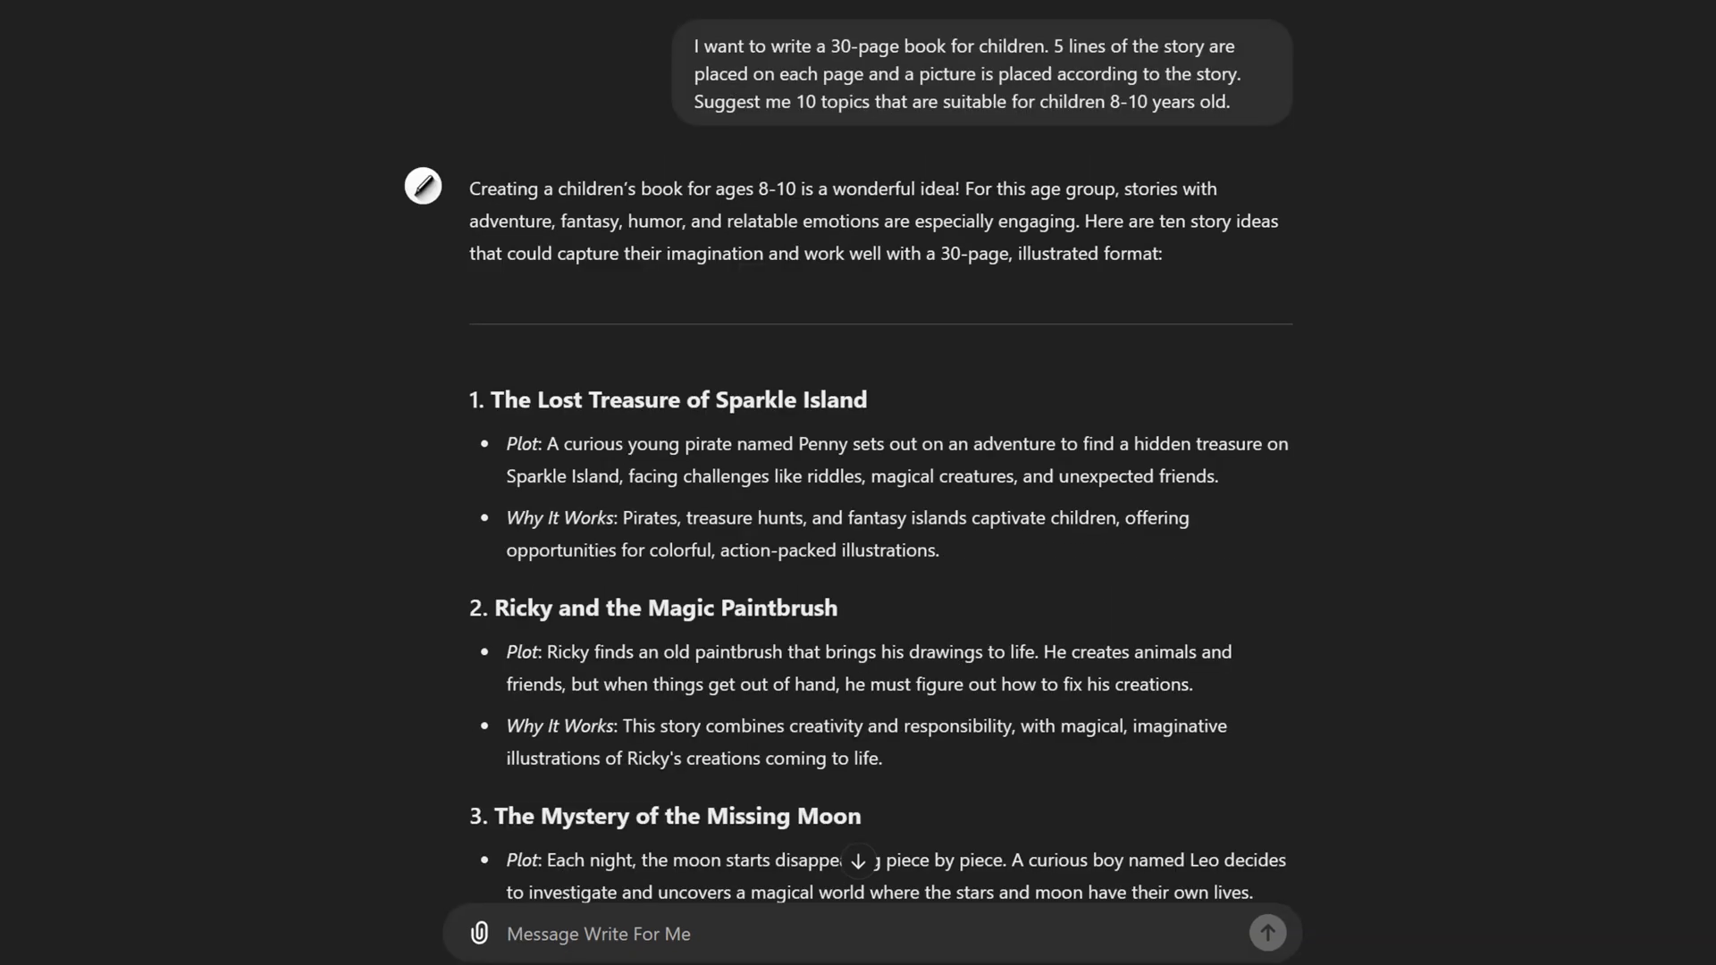
scroll(552, 478, down, 3)
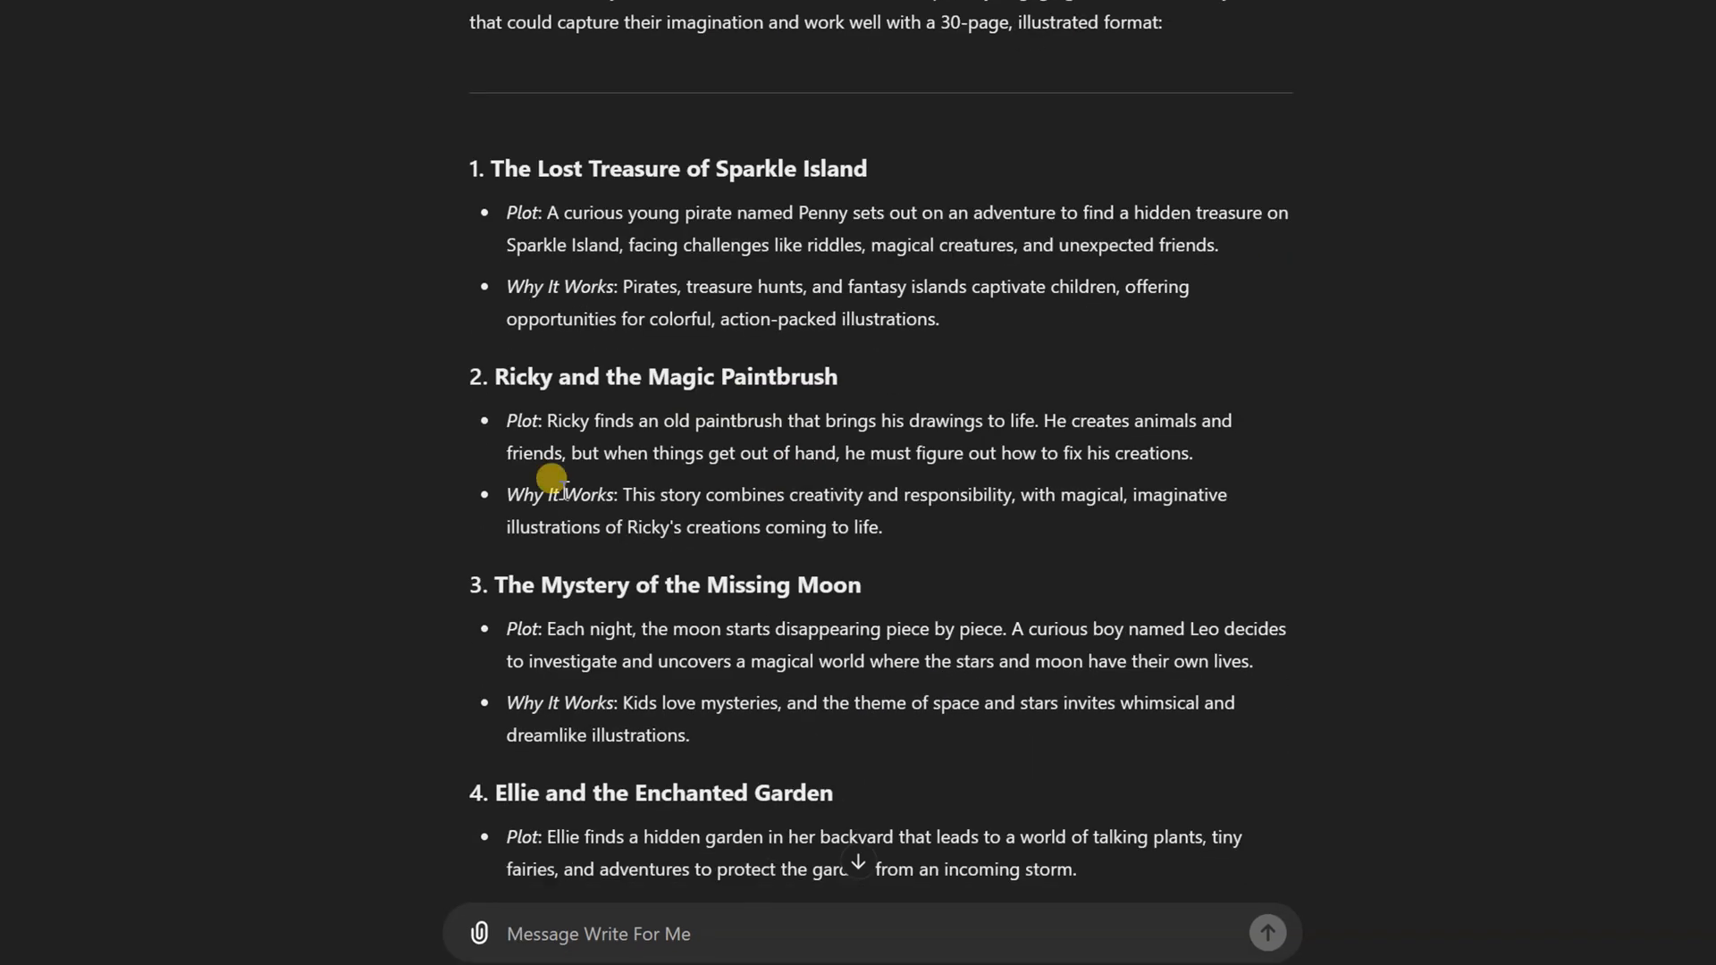
scroll(978, 554, down, 20)
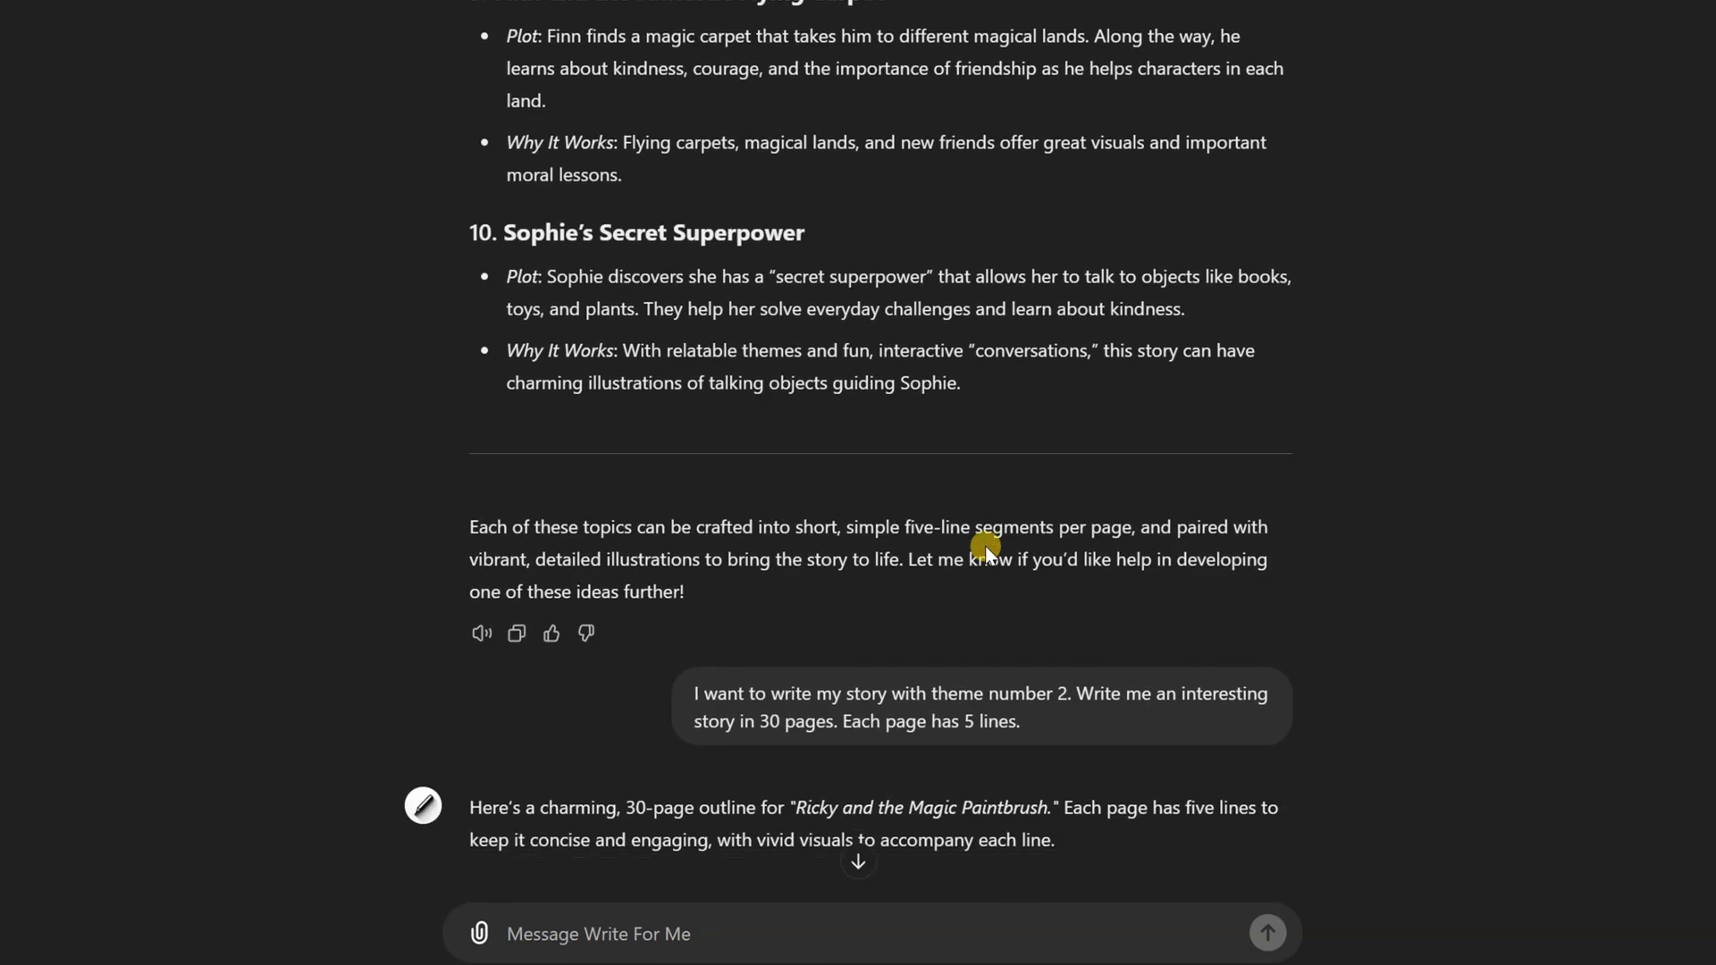
- Read the page-by-page story of Ricky and the Magic Paintbrush, from the request for it through Page 17
scroll(988, 540, down, 3)
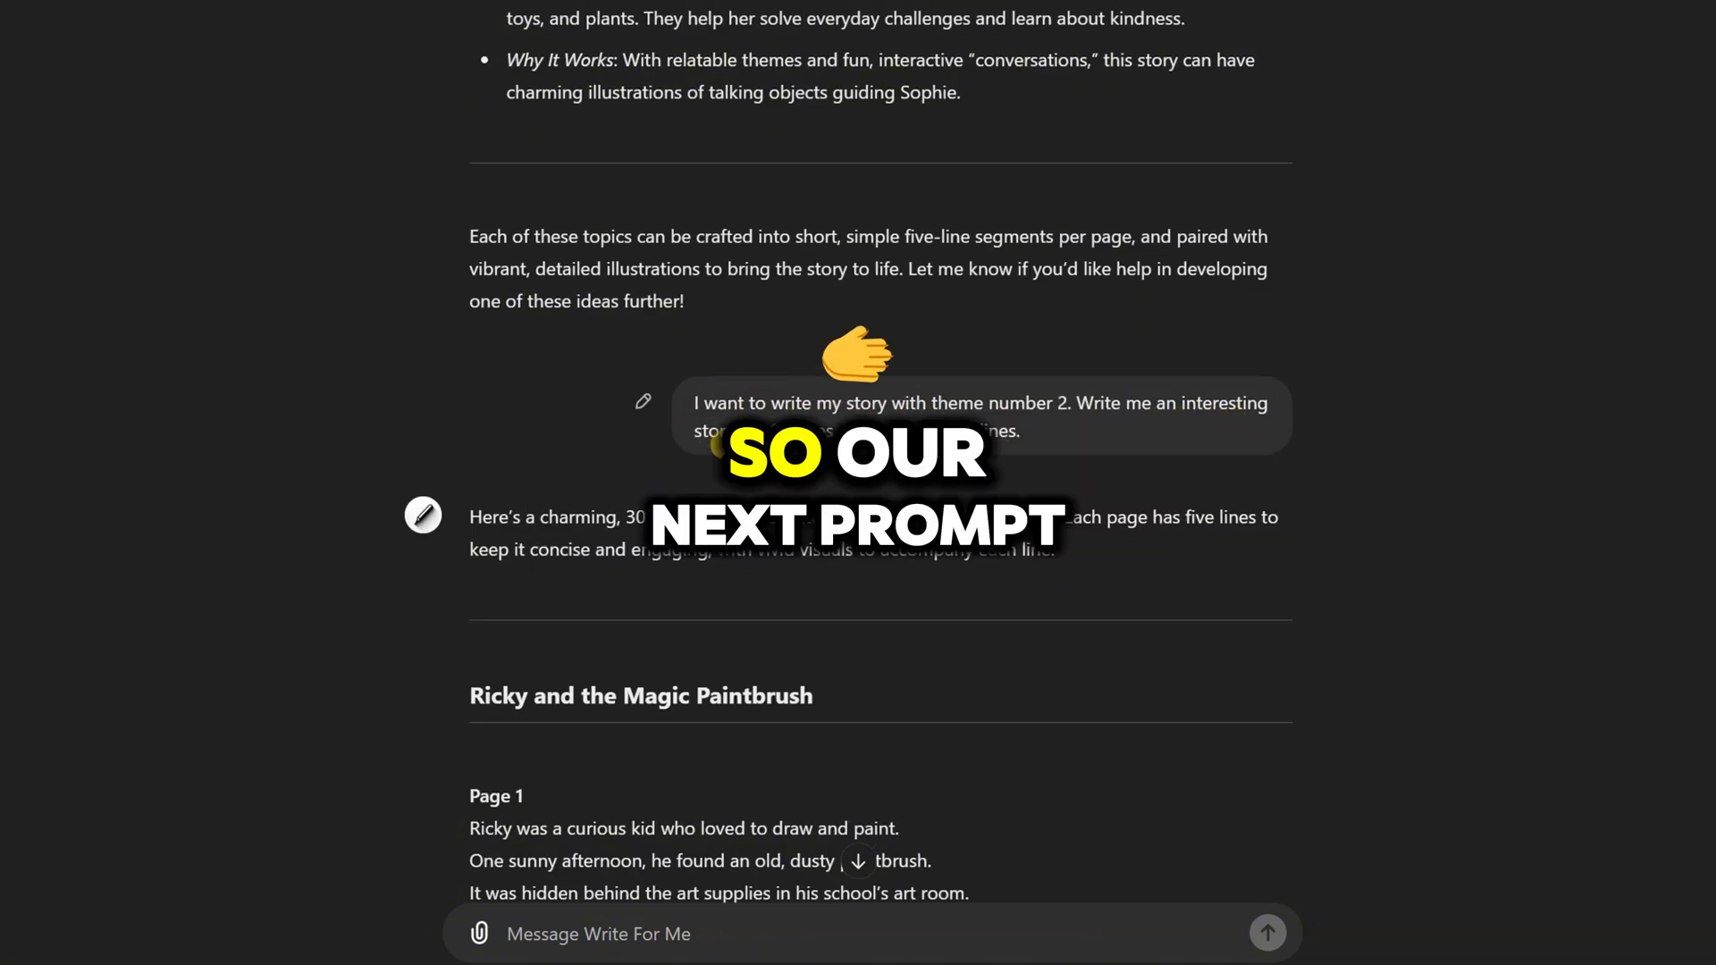
scroll(1179, 593, down, 5)
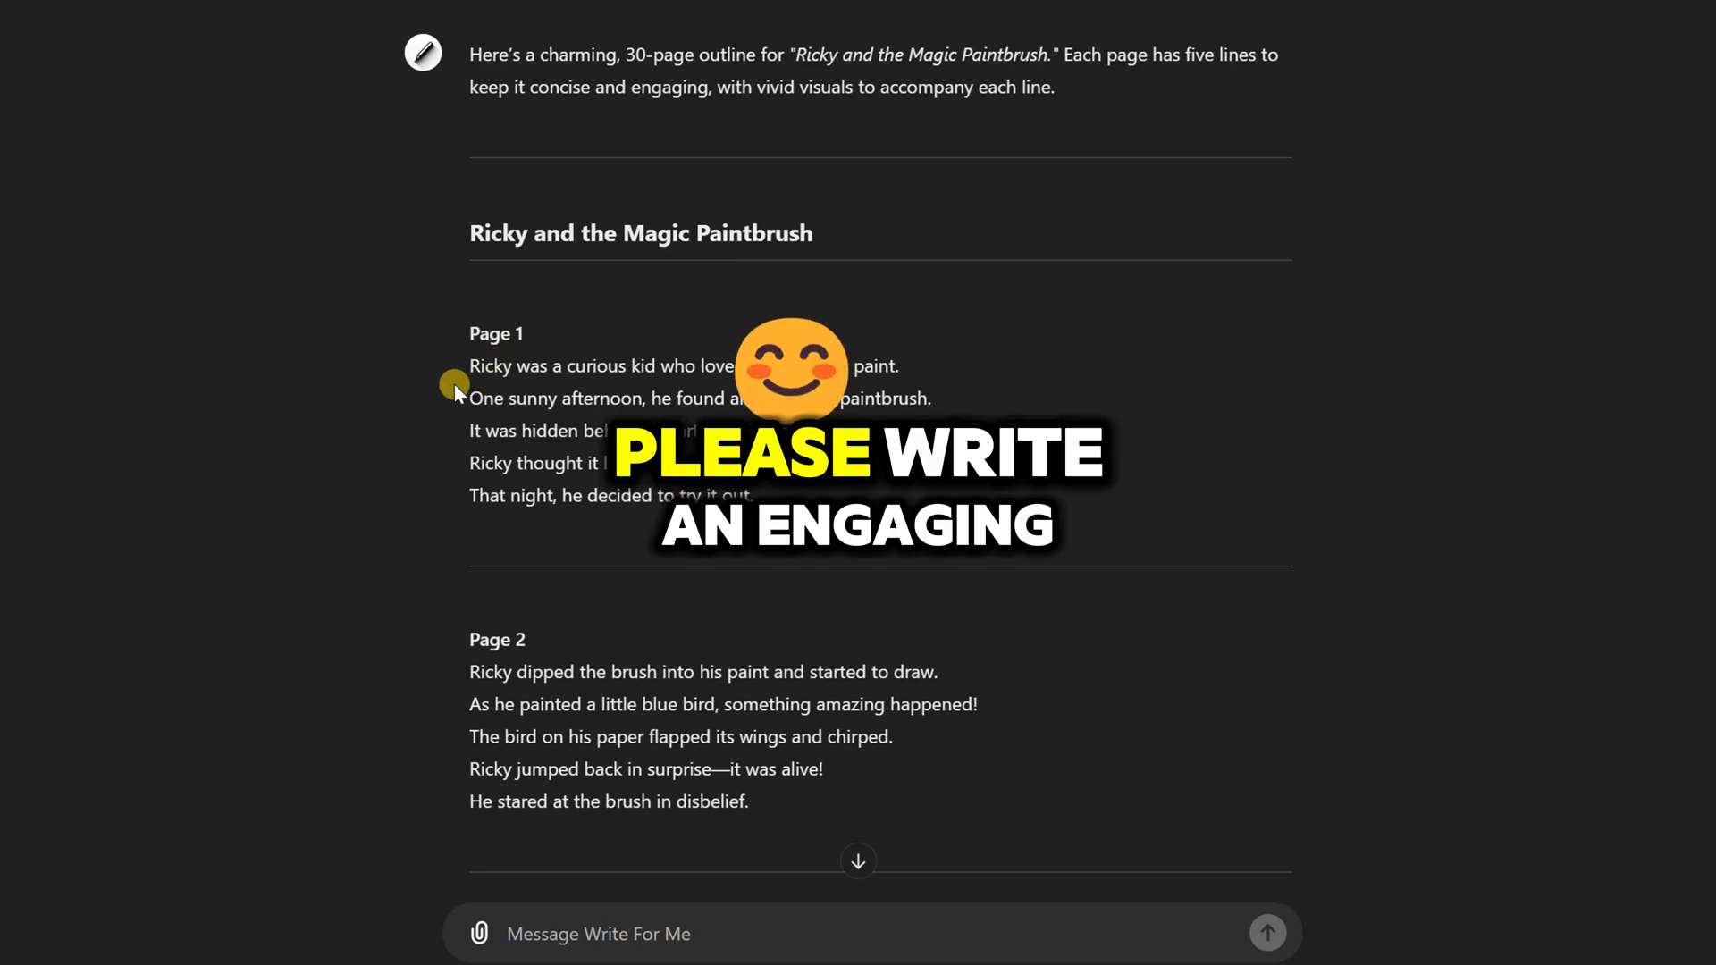
scroll(456, 402, down, 4)
scroll(456, 411, down, 3)
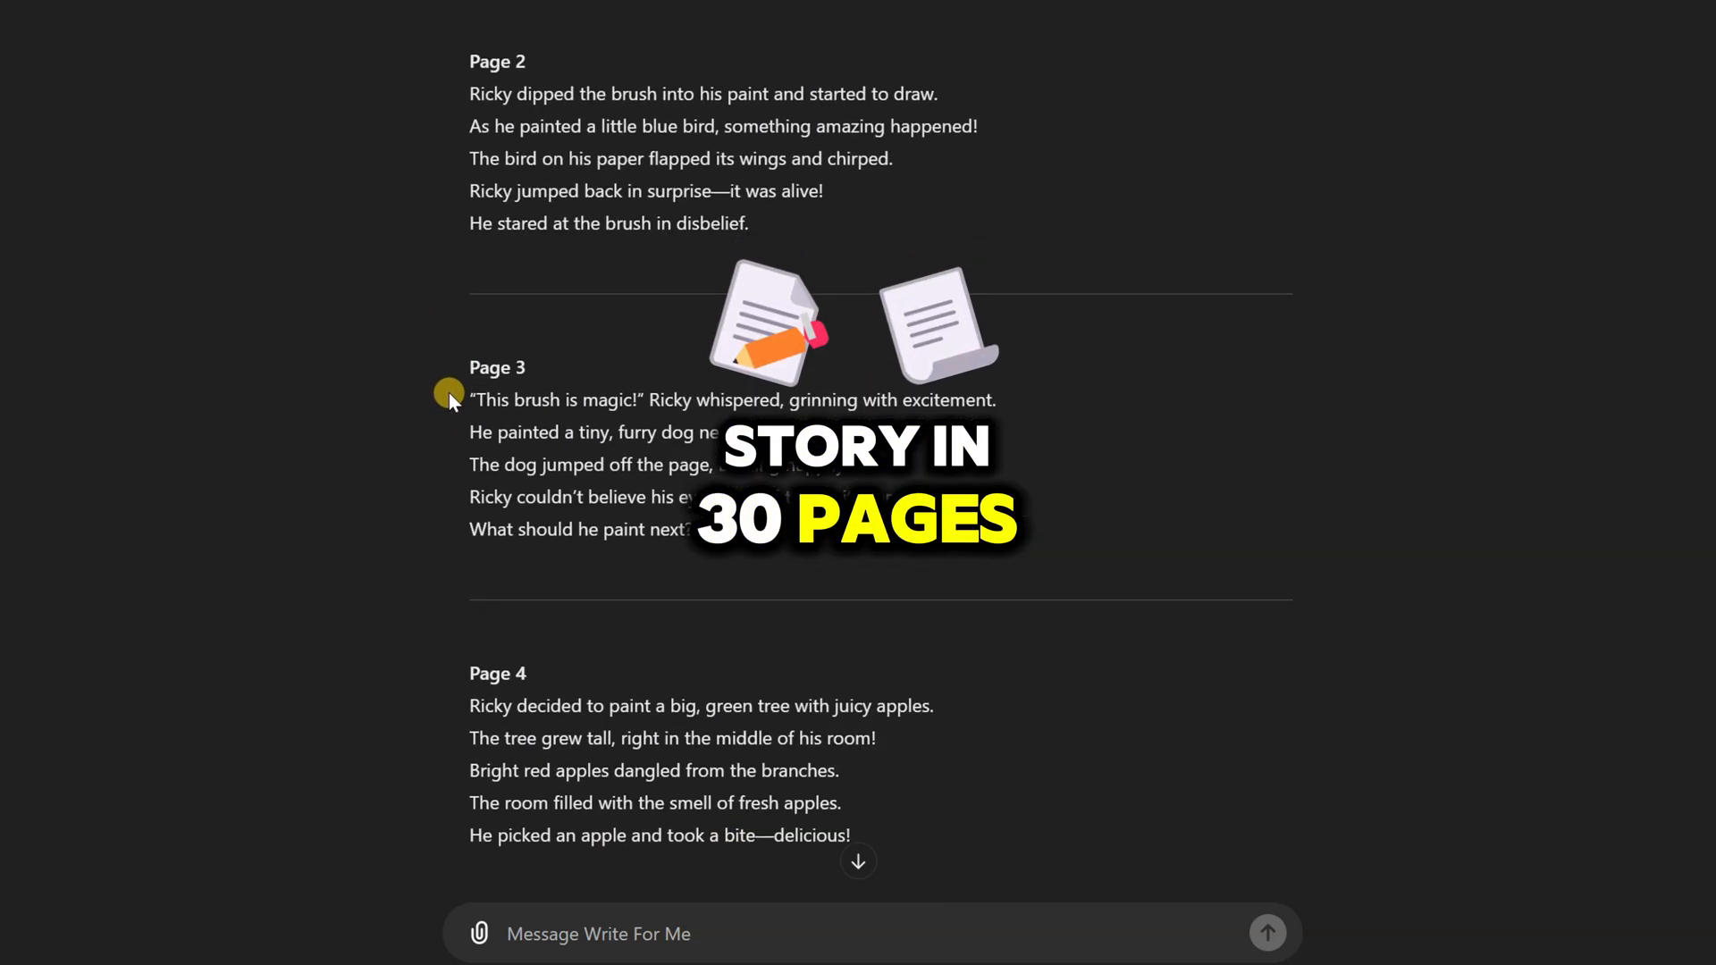
scroll(448, 477, down, 3)
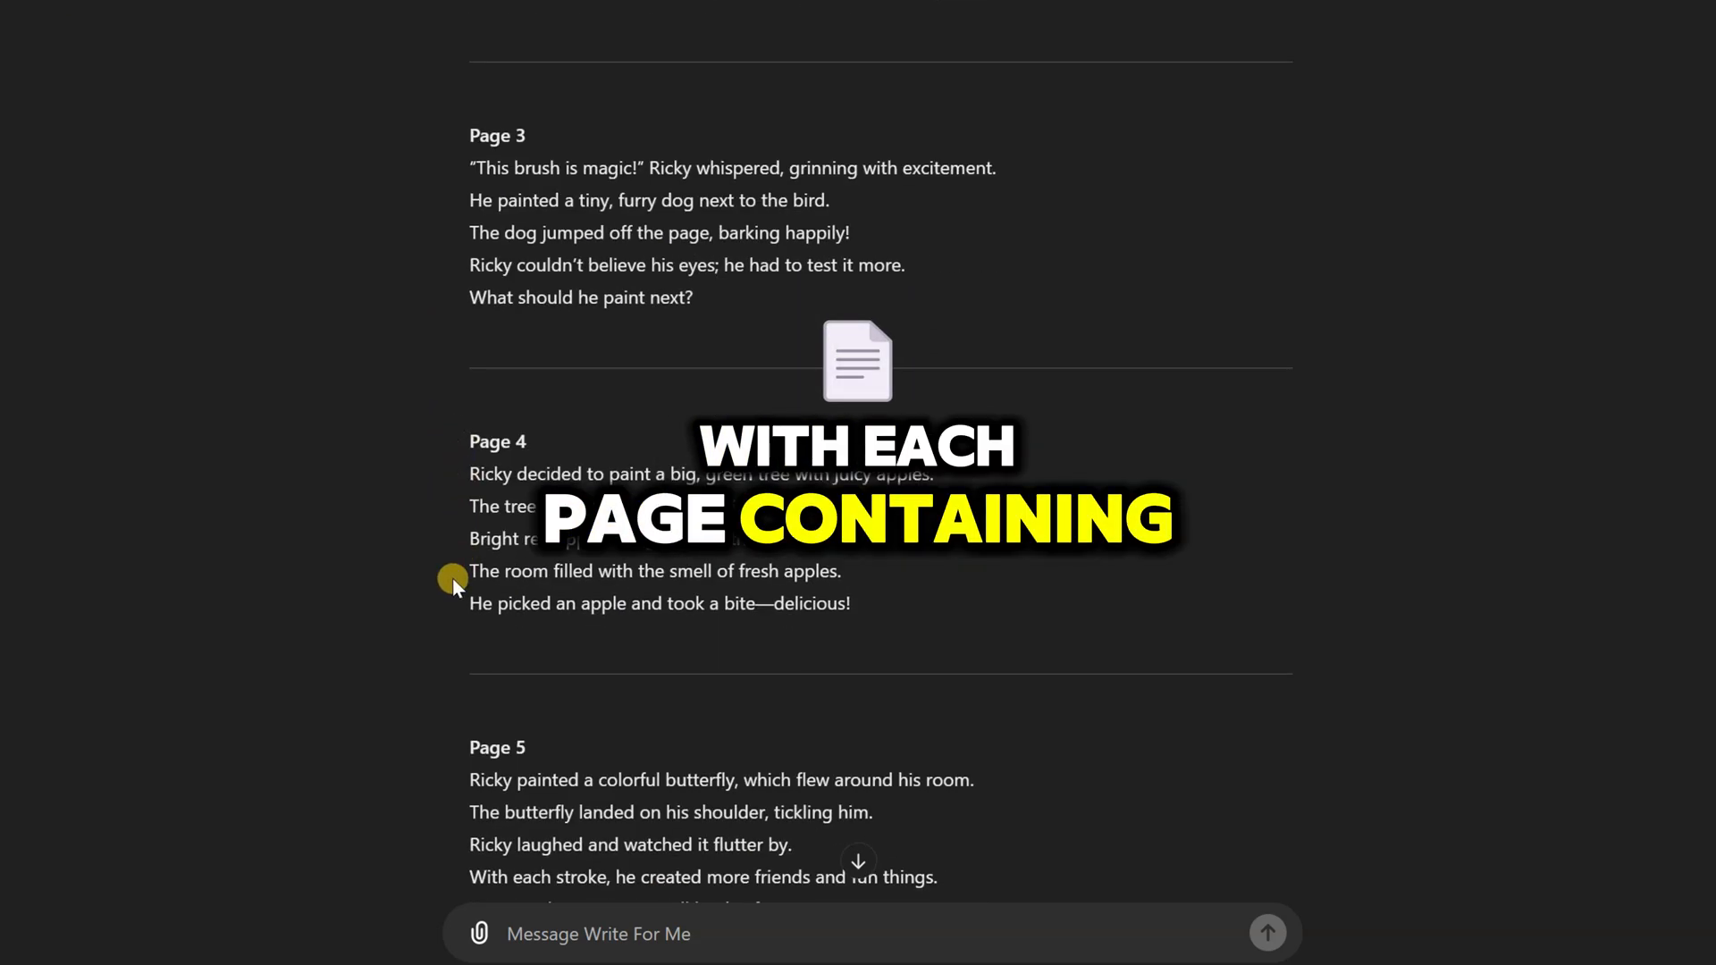
scroll(453, 575, down, 4)
scroll(448, 543, down, 6)
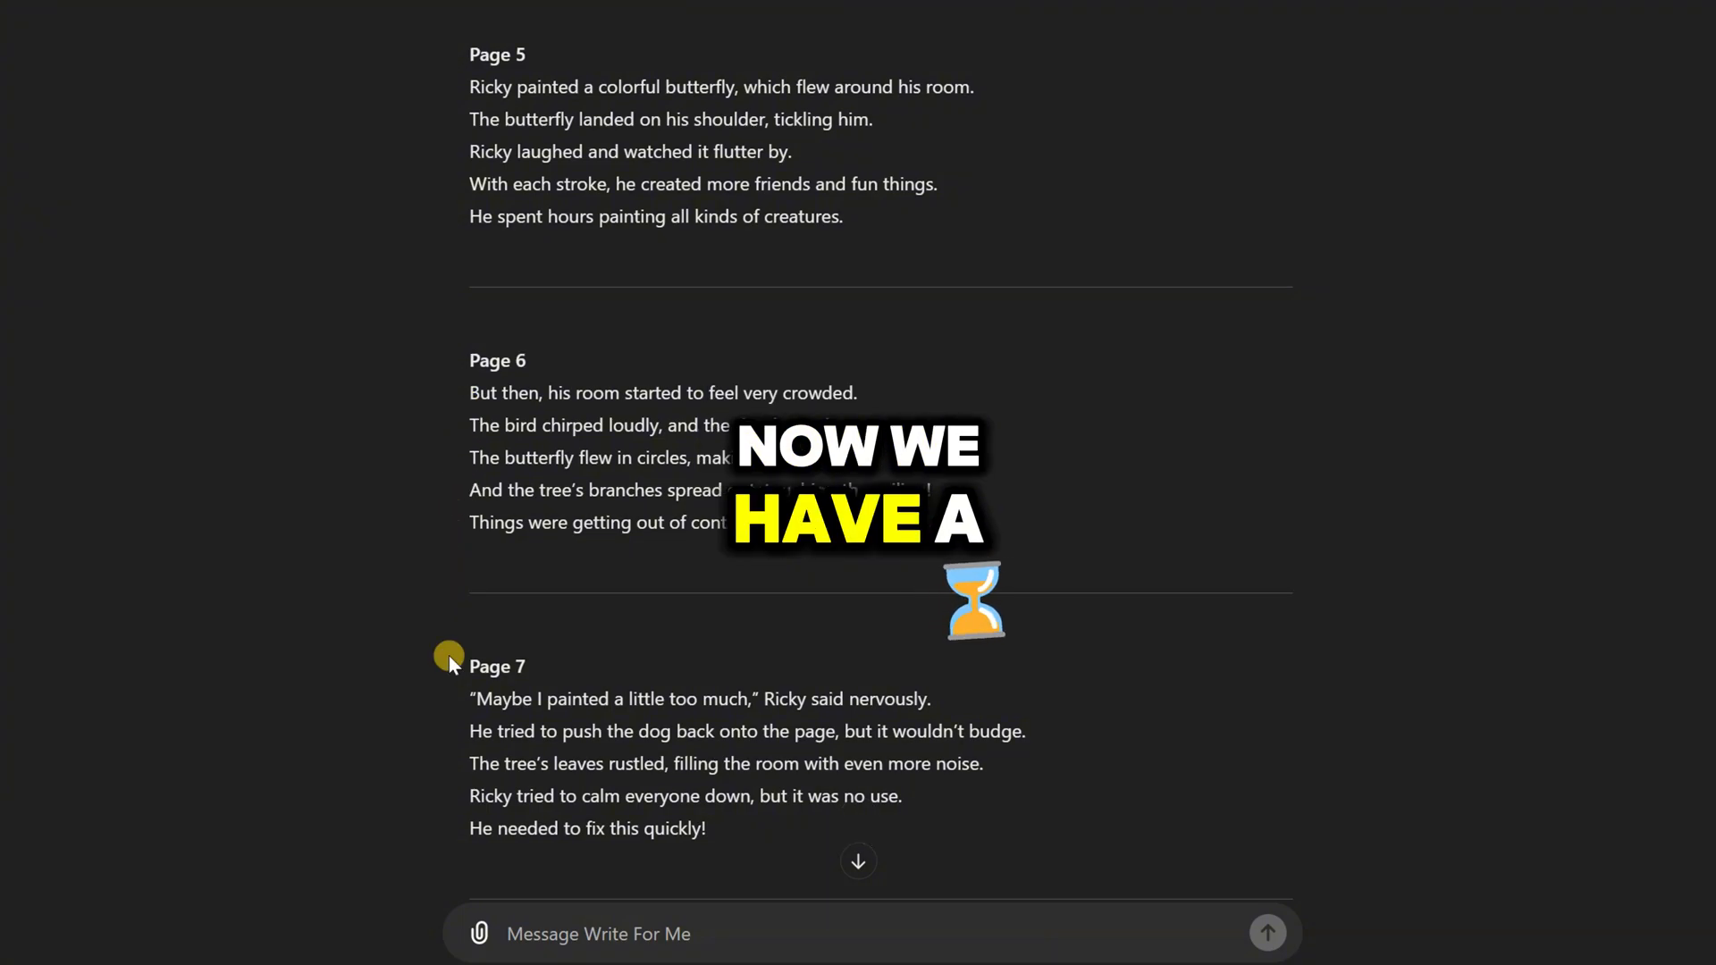
scroll(459, 536, down, 8)
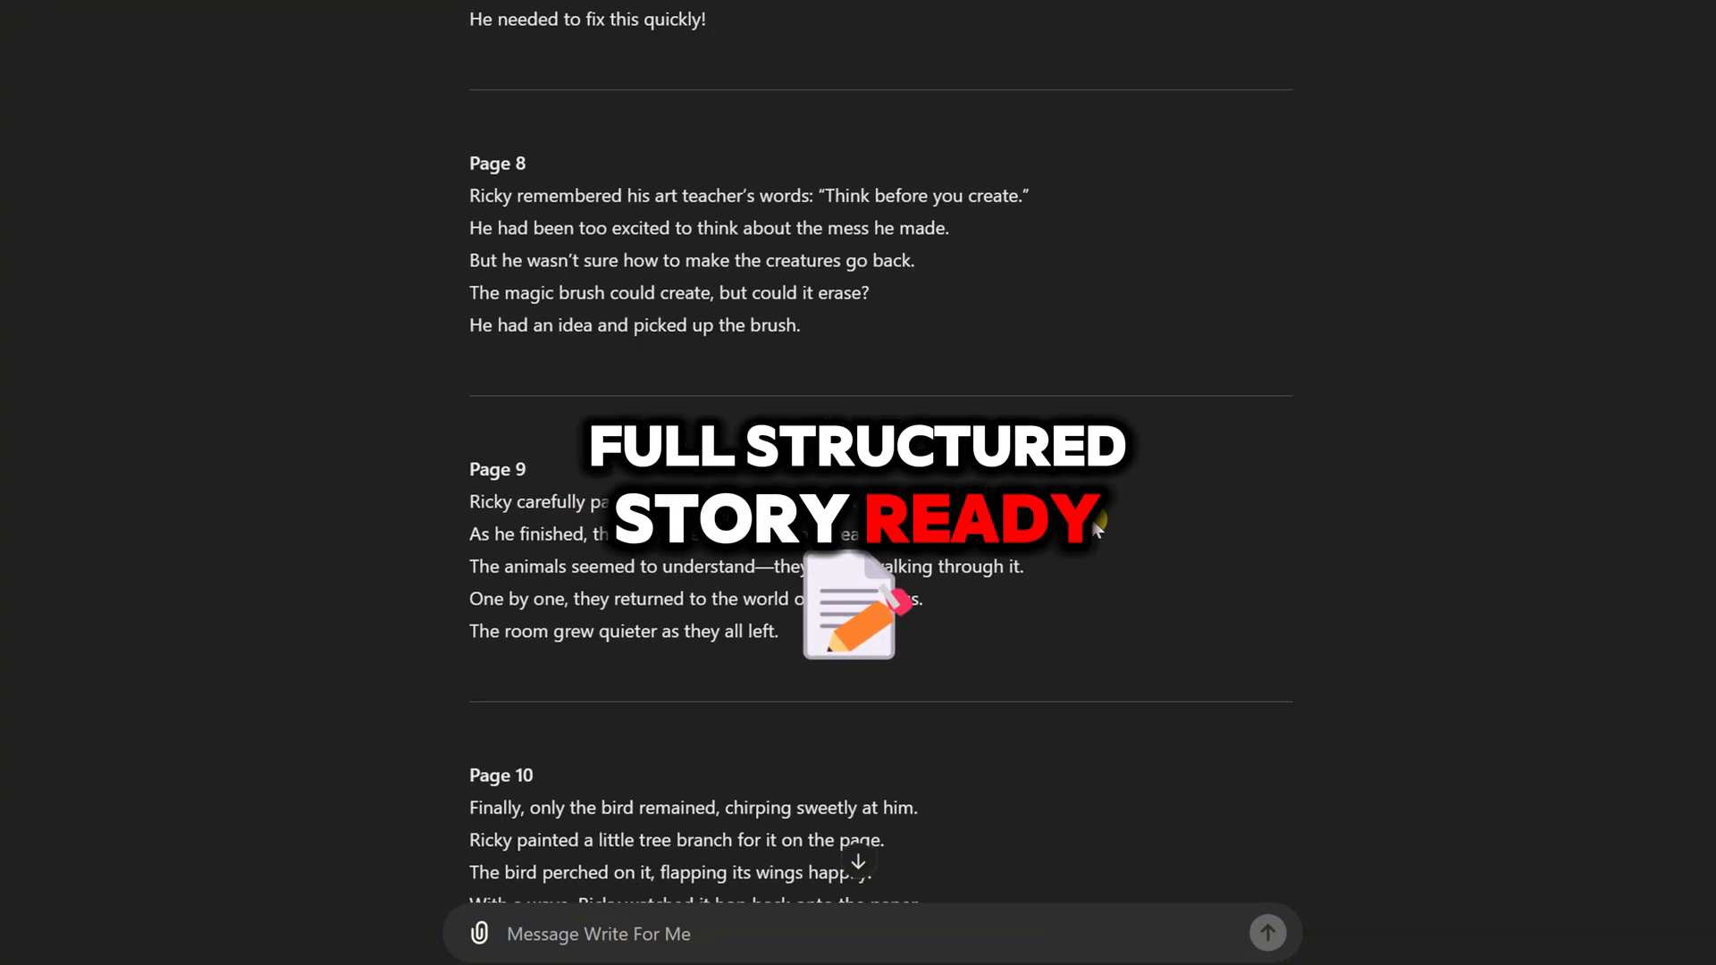
scroll(1155, 513, down, 4)
scroll(1156, 513, down, 14)
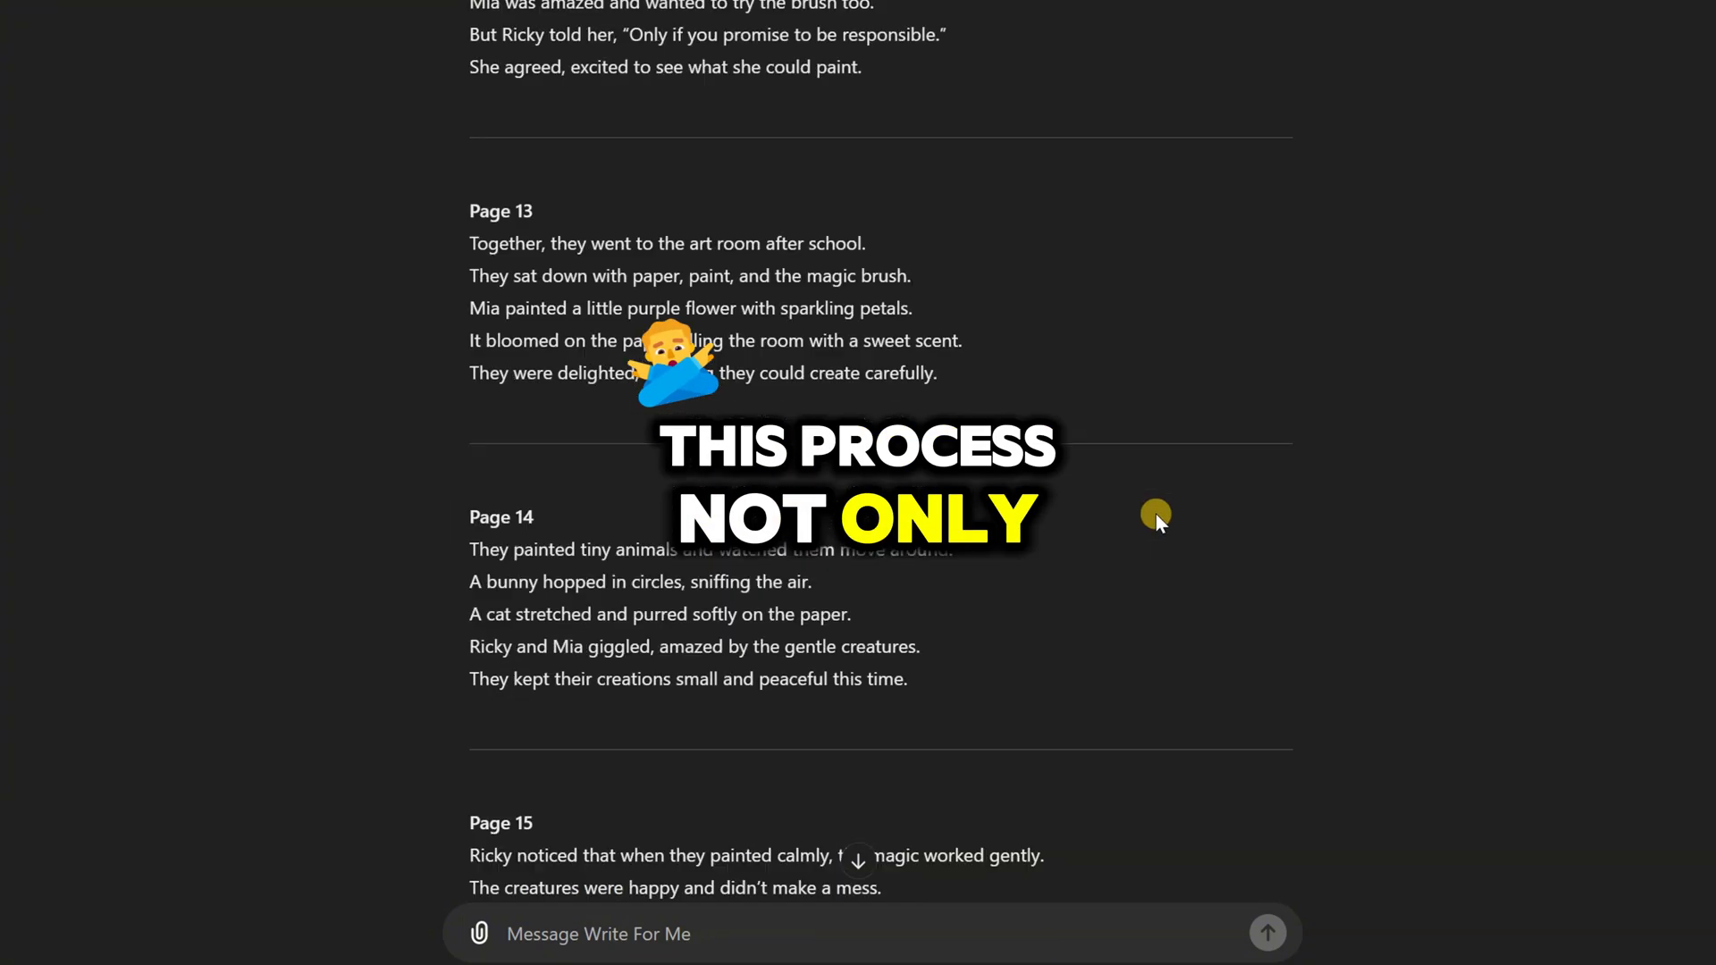
scroll(1162, 518, down, 6)
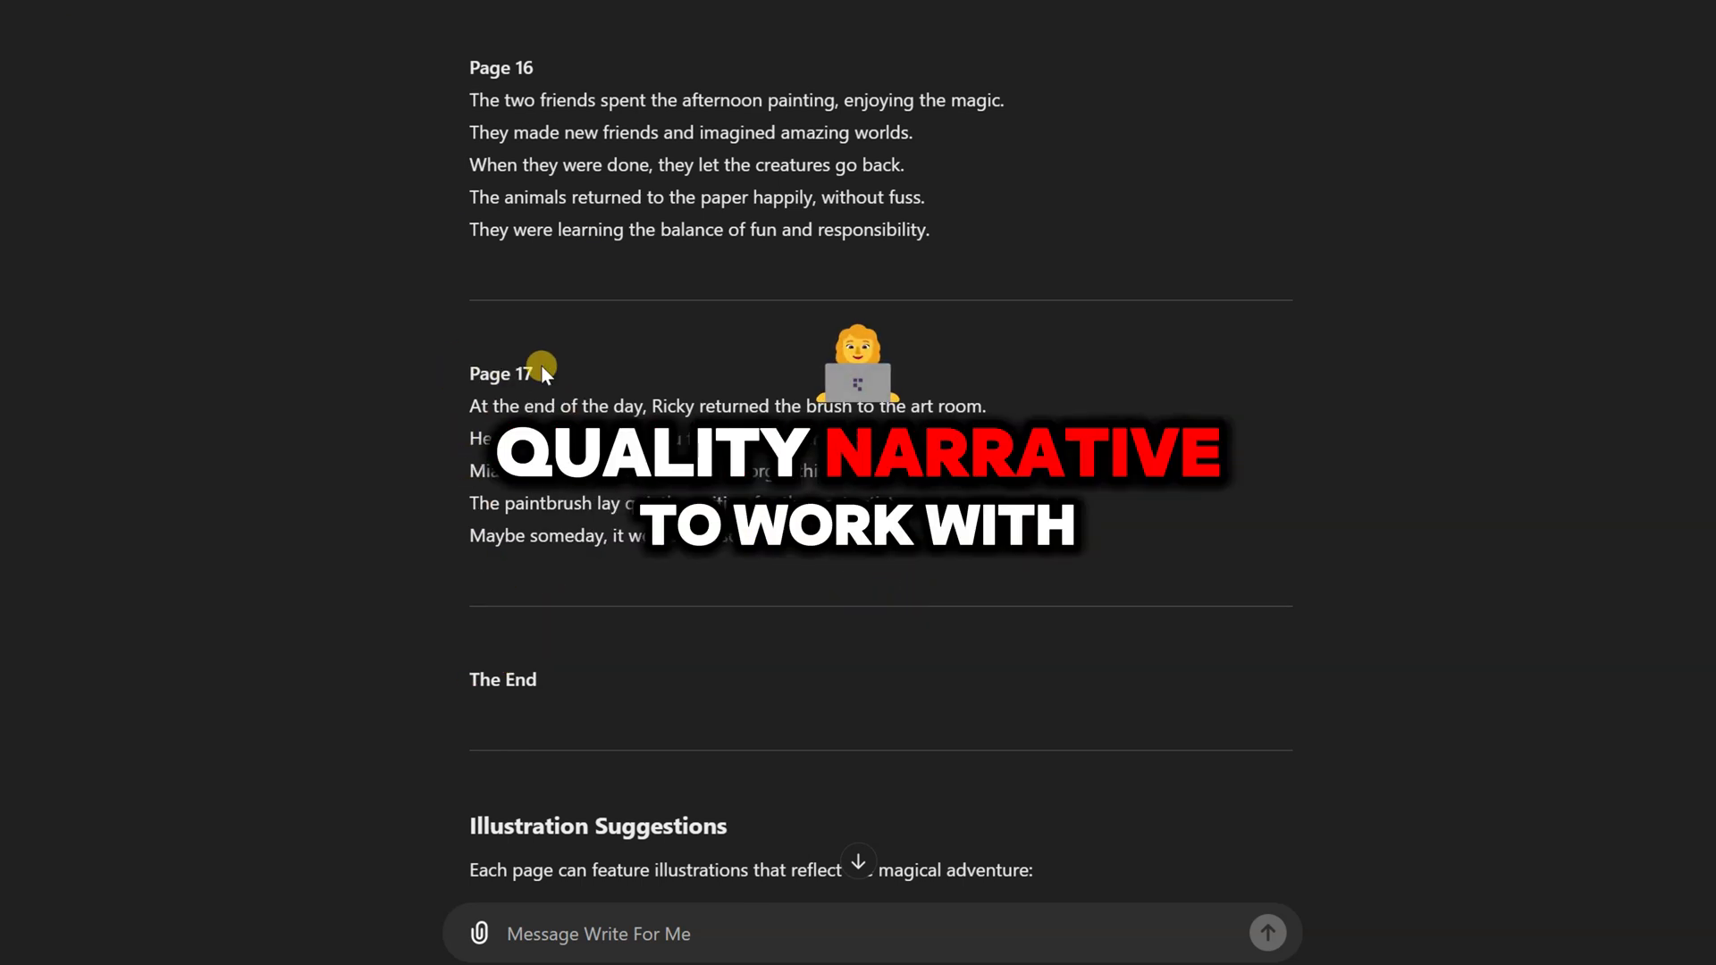
drag(542, 367, 437, 397)
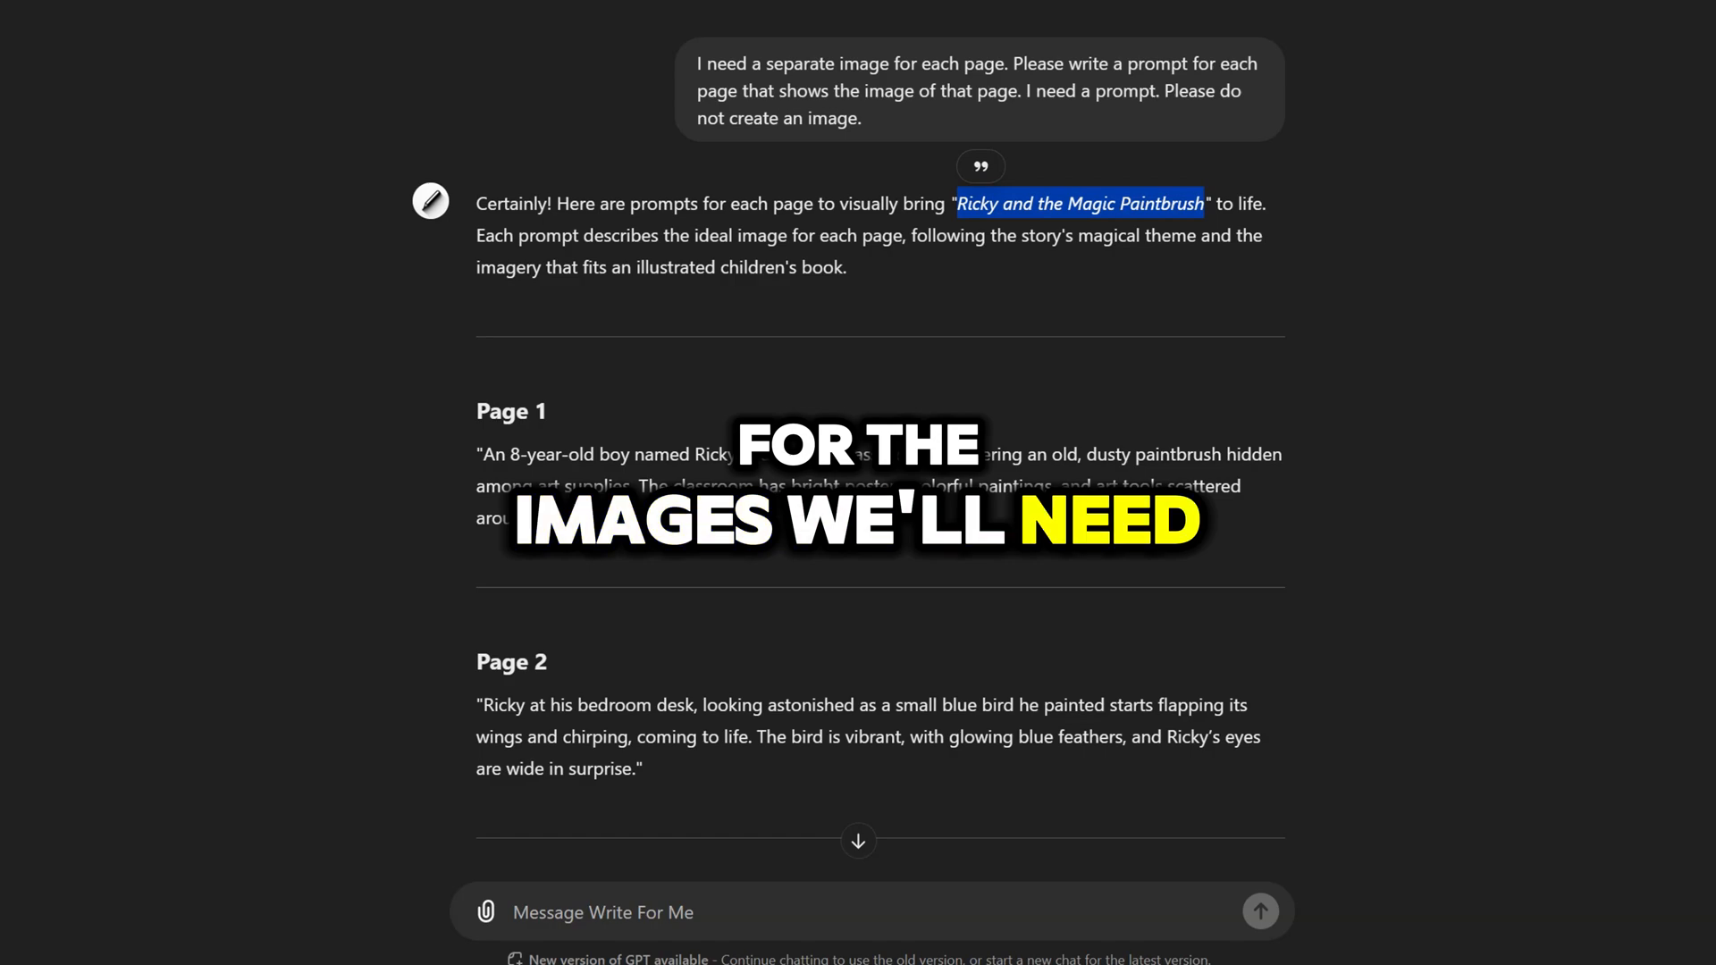
- Examine the image prompts written for each story page, starting with the Page 1 classroom scene
scroll(880, 447, down, 3)
drag(547, 235, 479, 103)
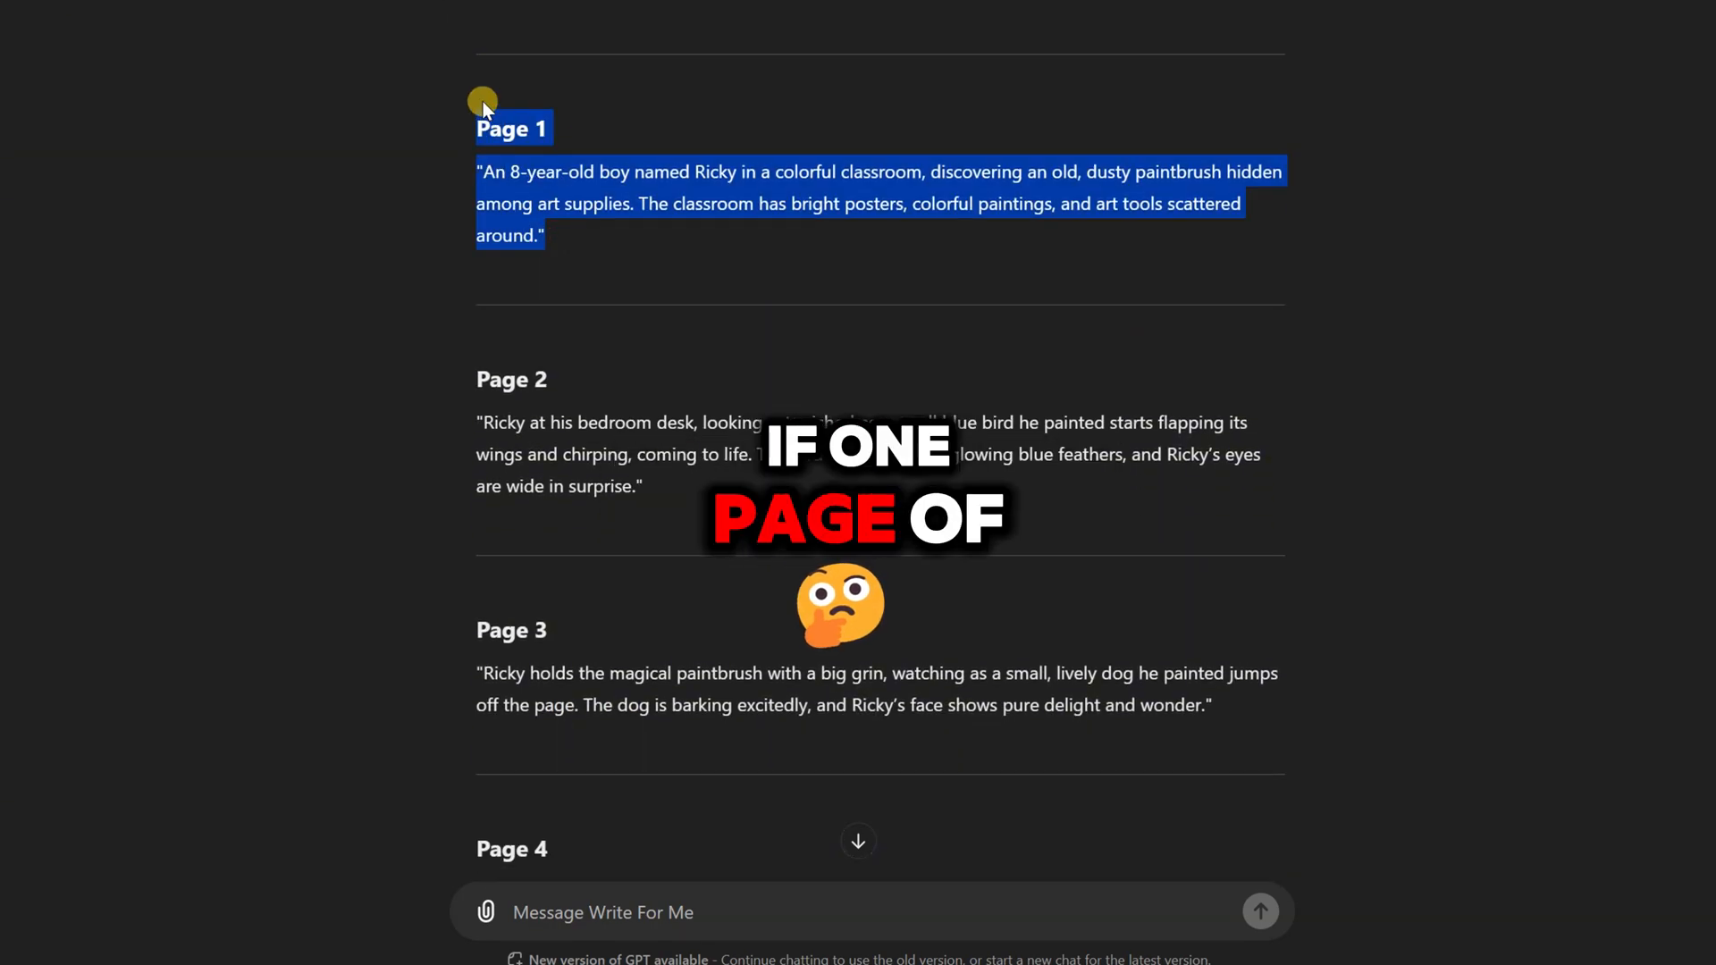
click(626, 271)
scroll(626, 271, down, 4)
scroll(699, 245, down, 5)
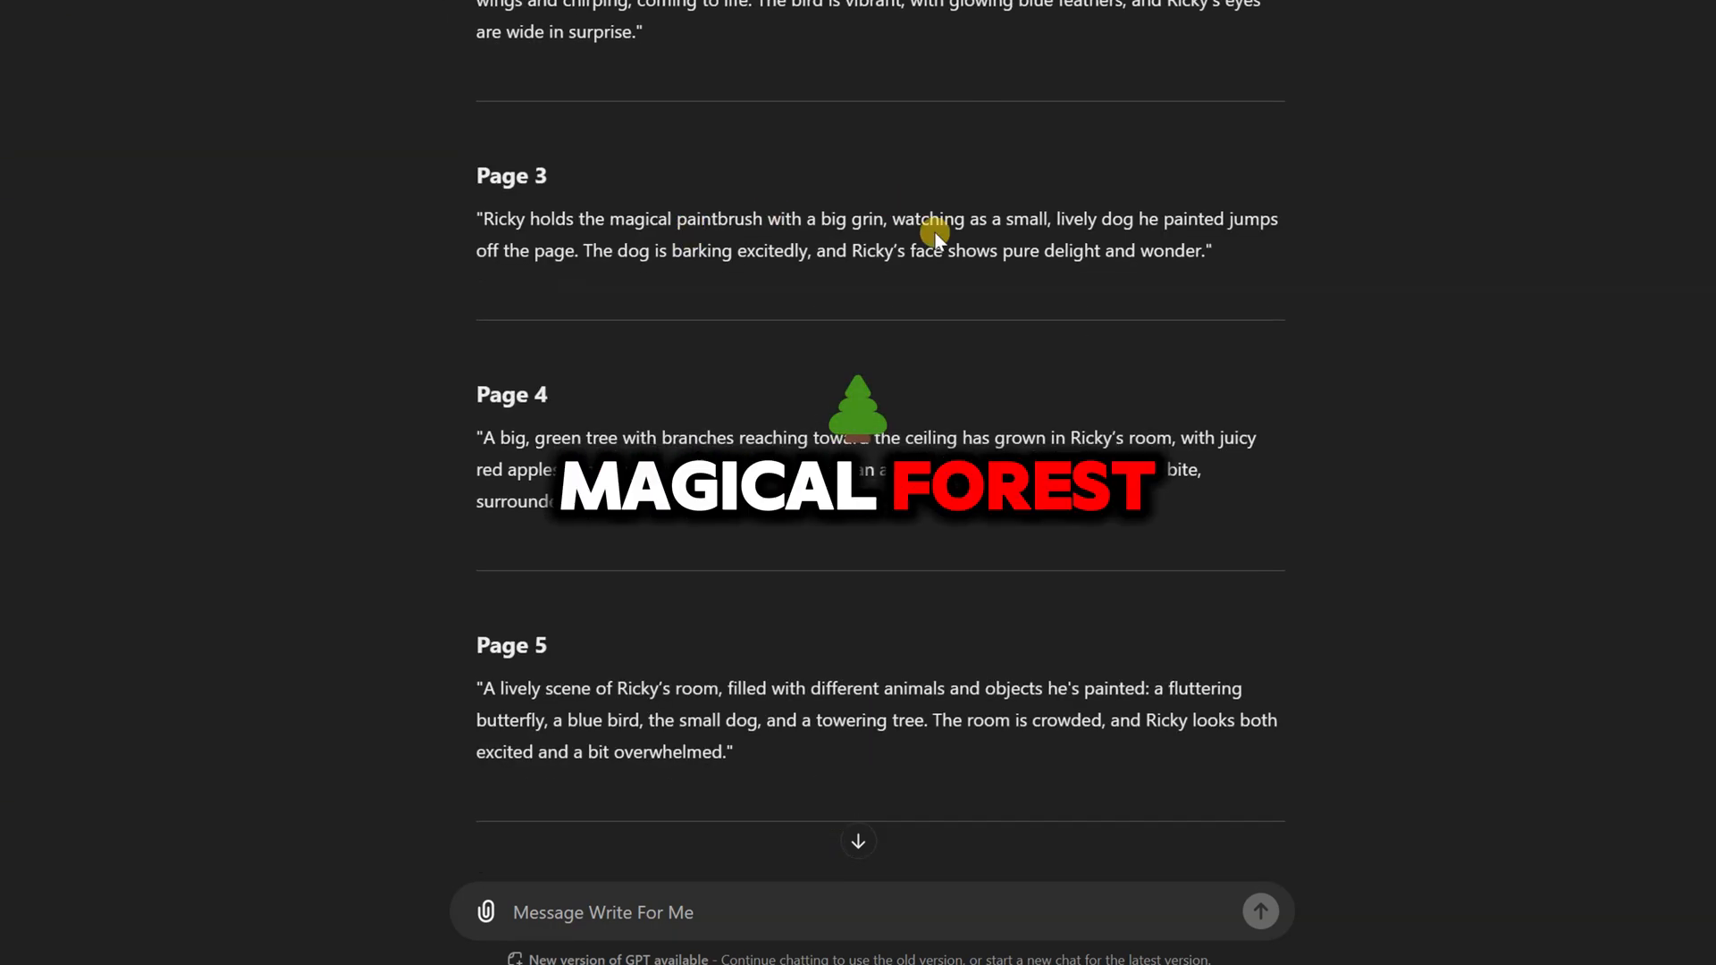
scroll(1260, 314, down, 6)
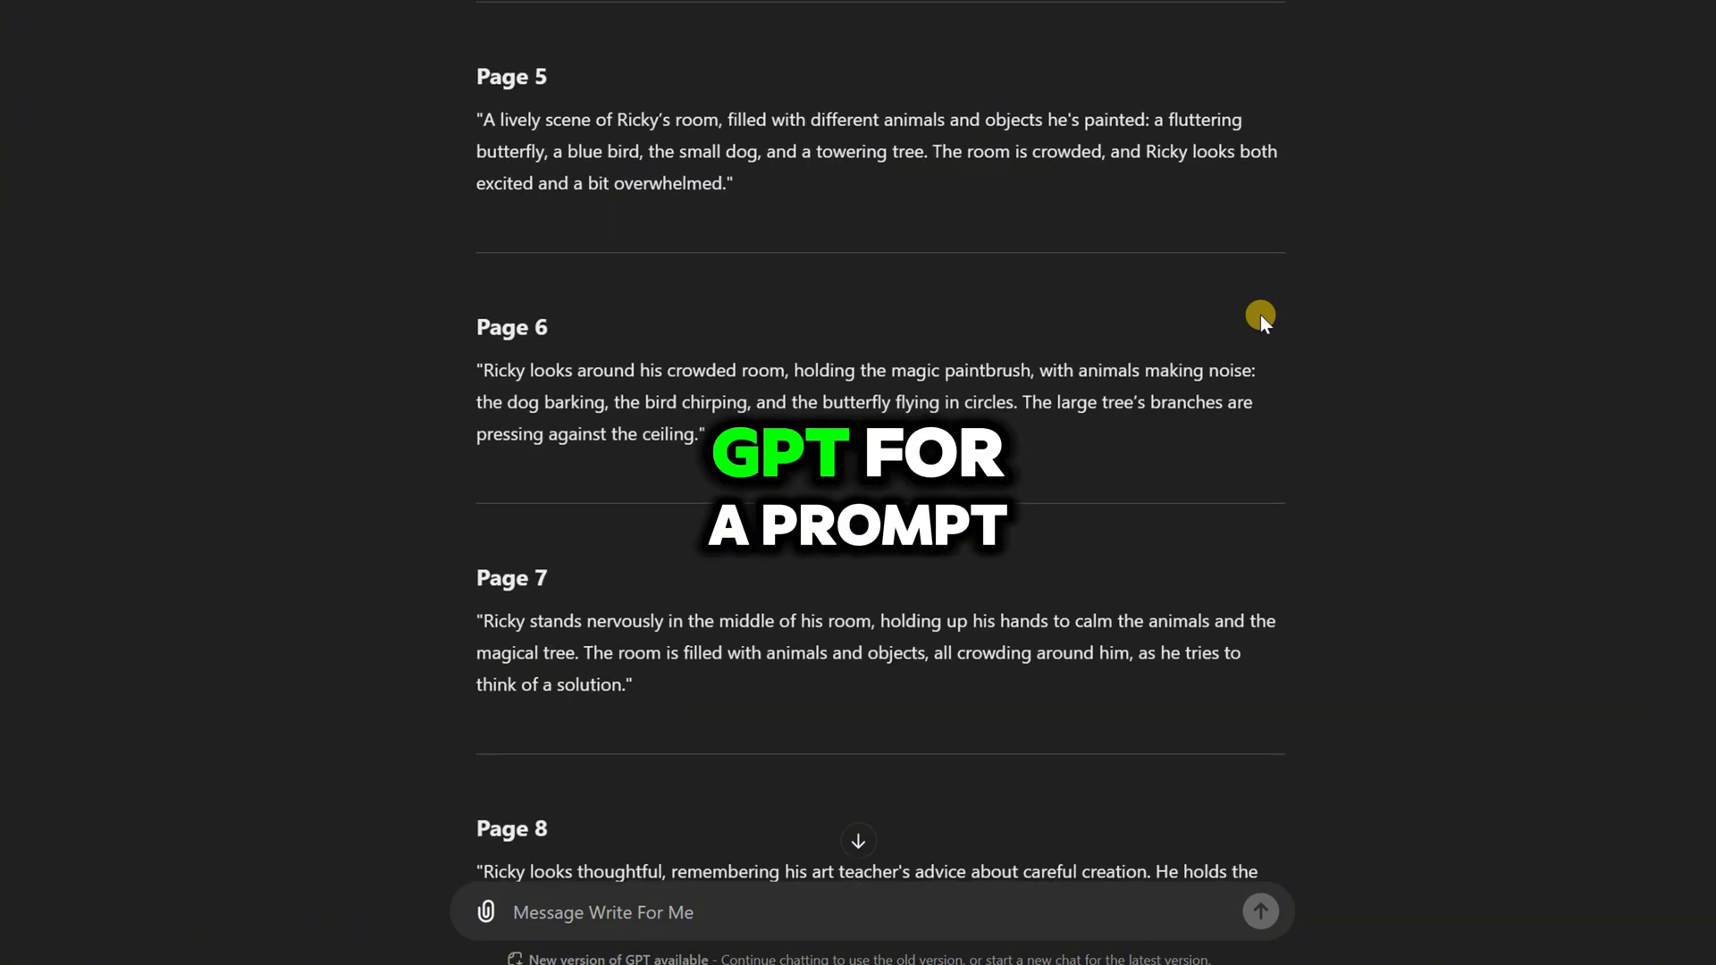
scroll(413, 426, down, 4)
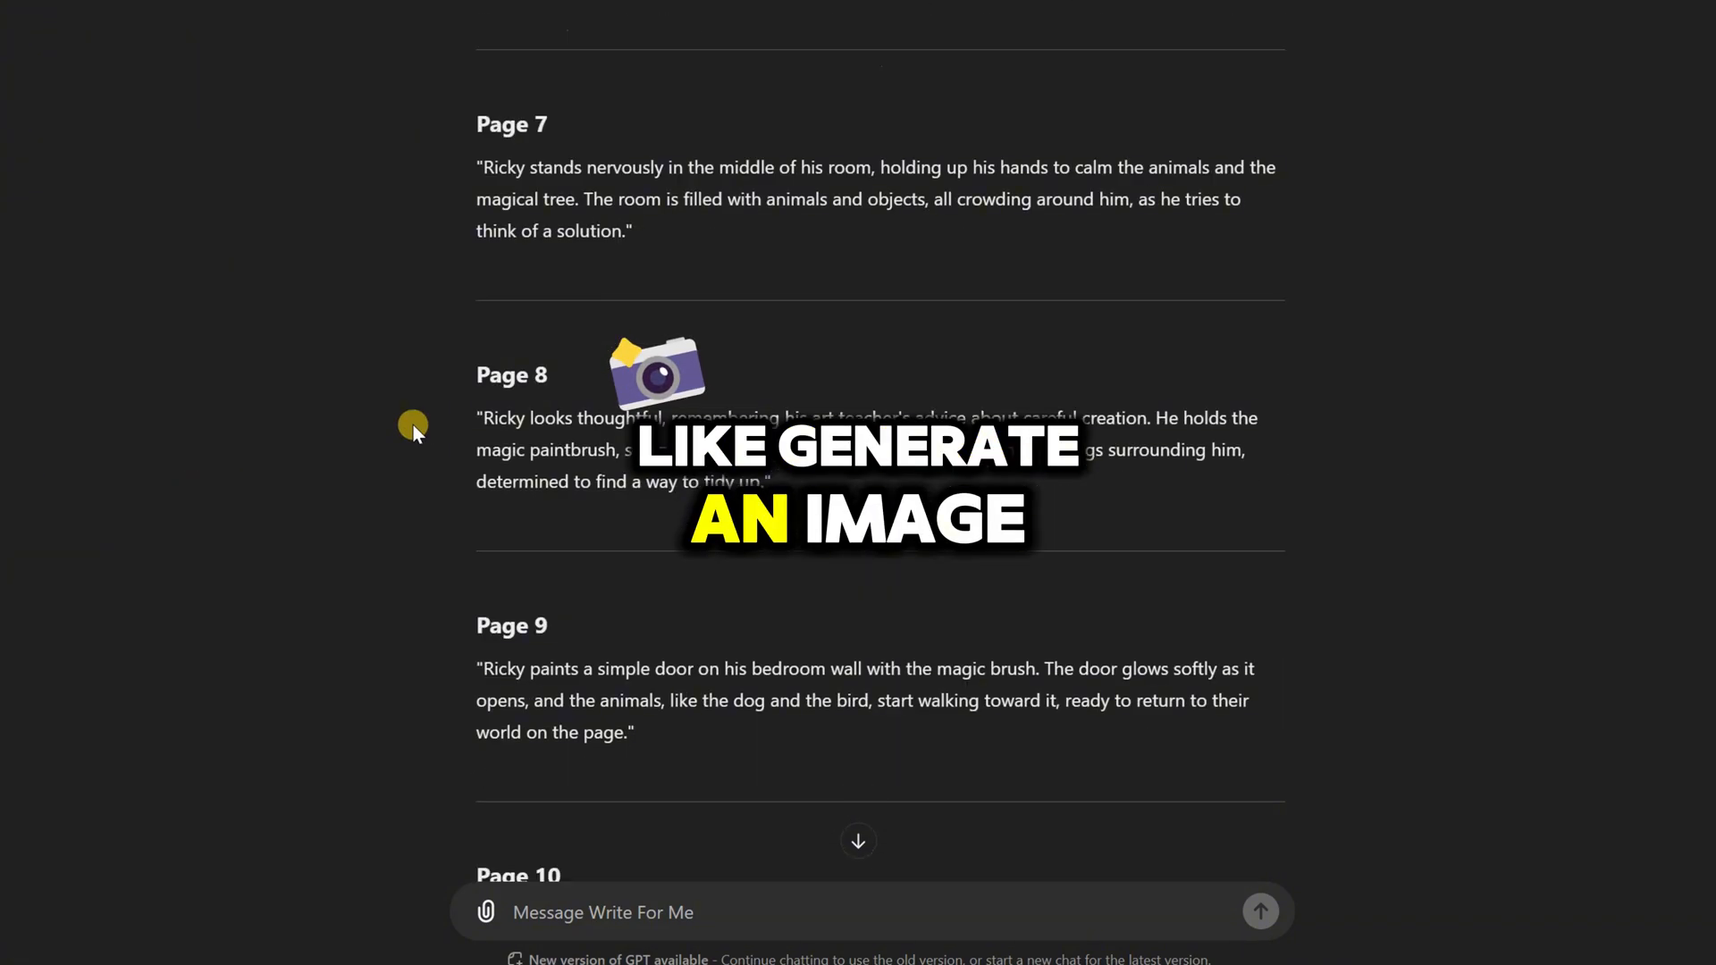
scroll(439, 417, down, 6)
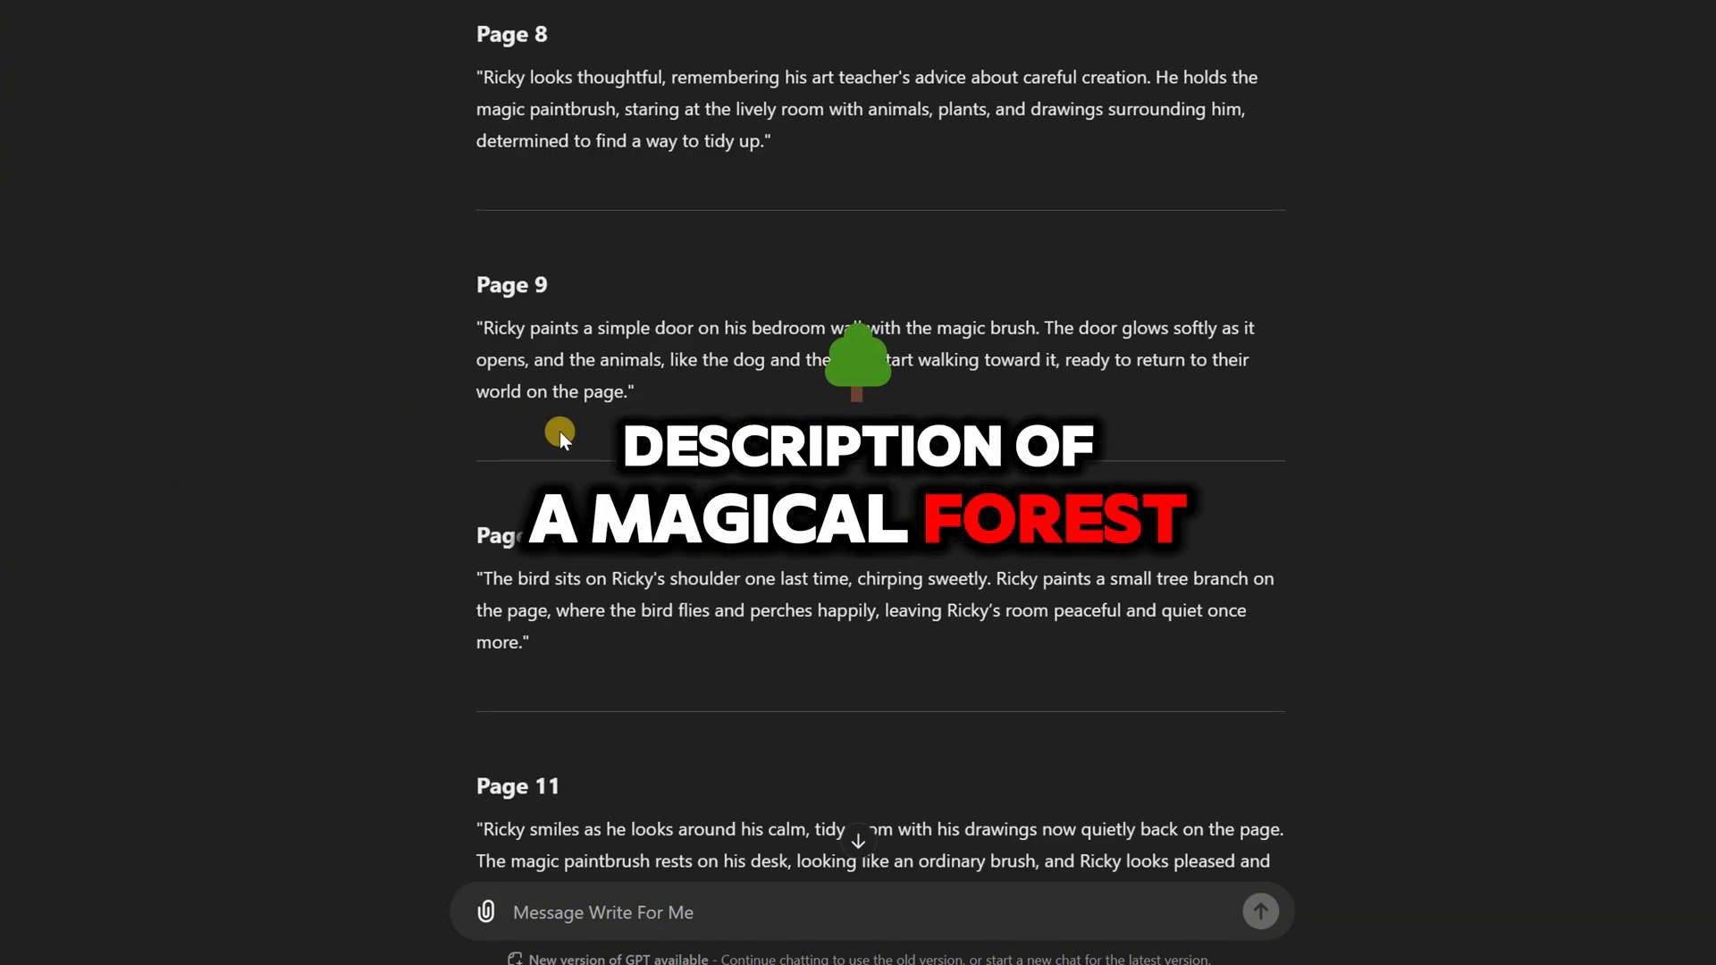
scroll(448, 479, down, 4)
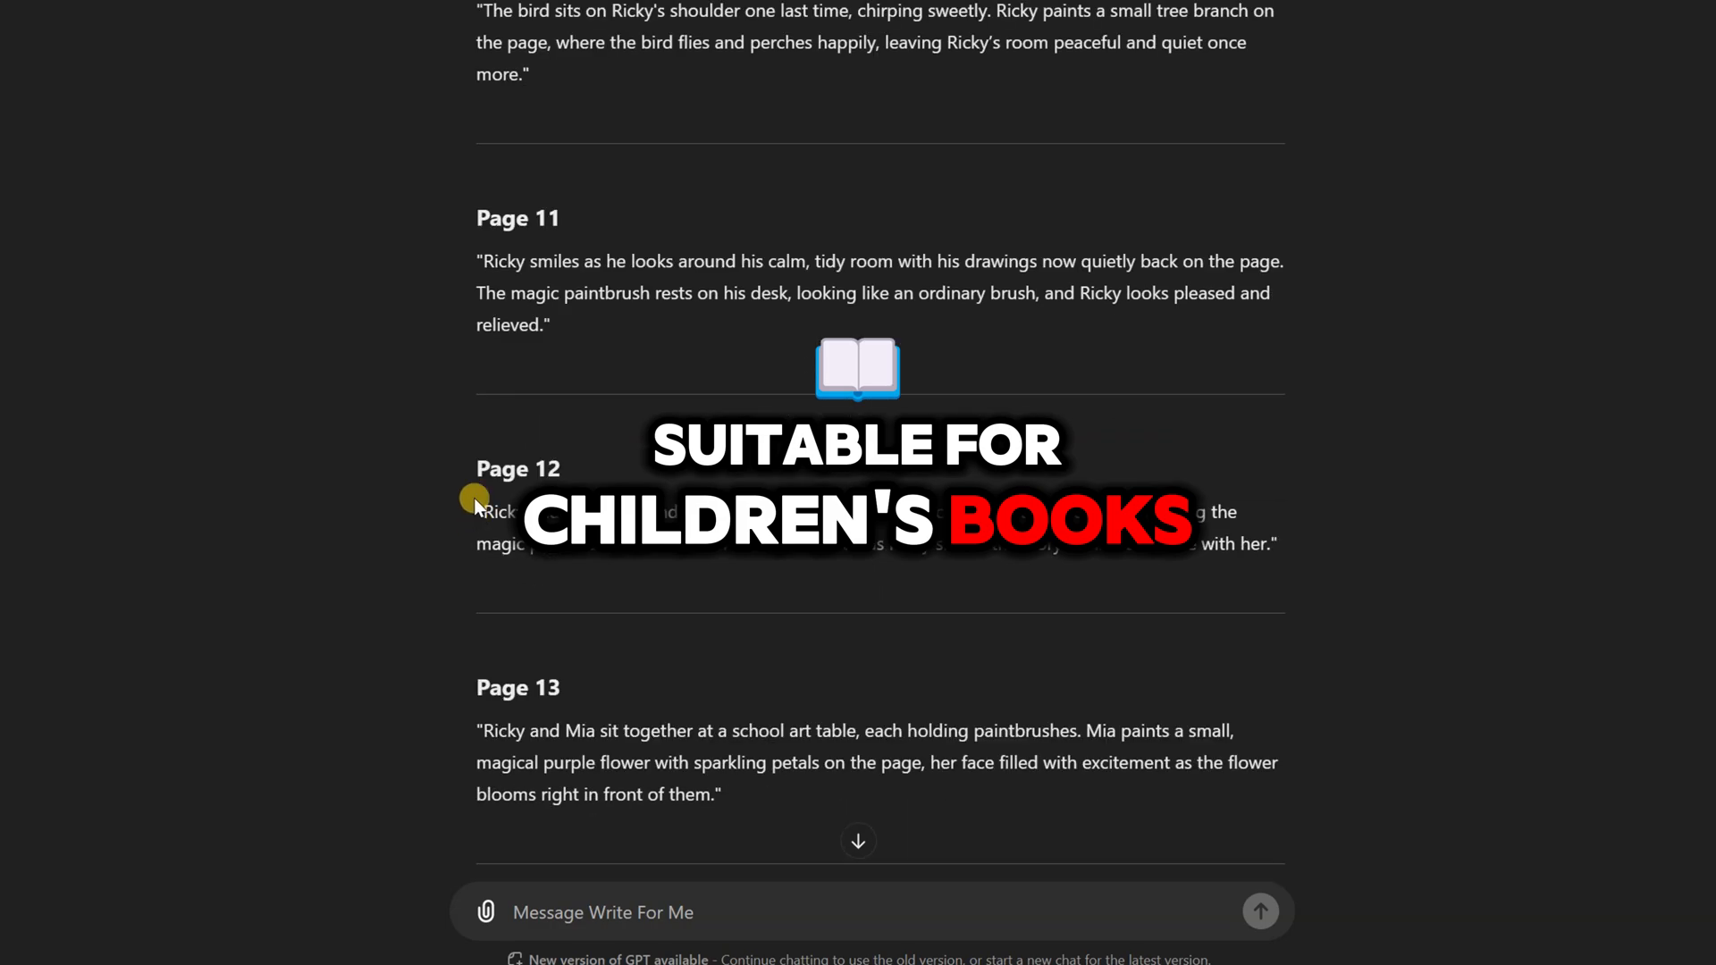
scroll(500, 466, down, 5)
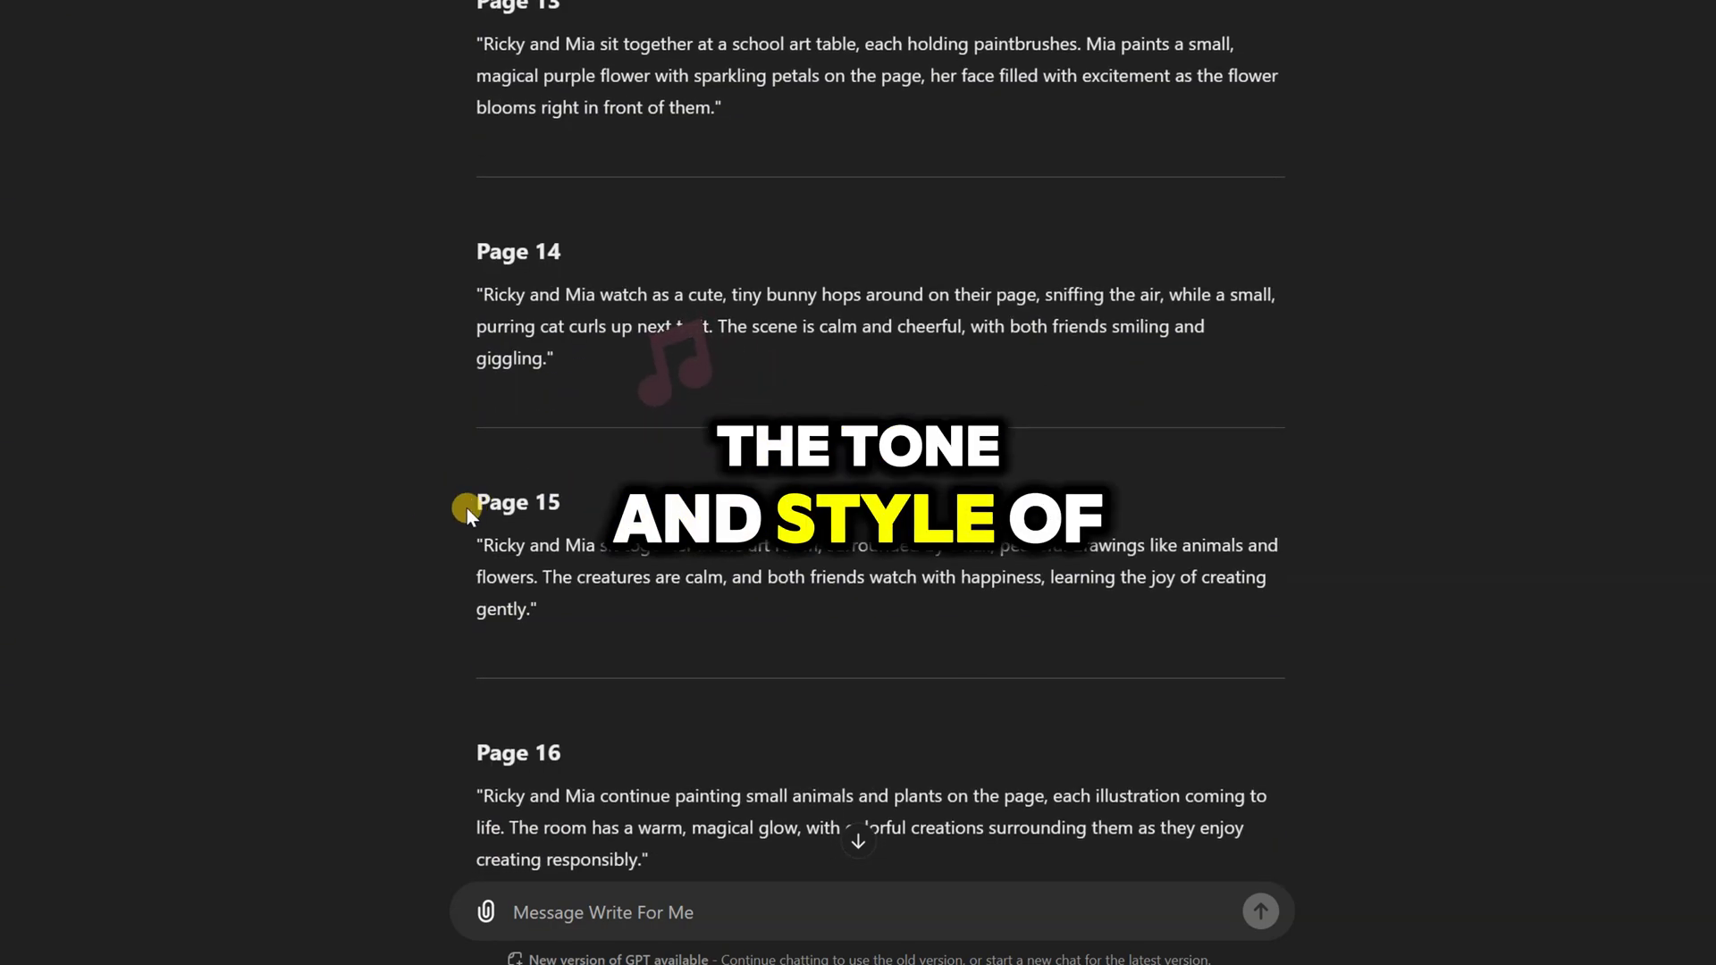
scroll(466, 507, down, 4)
scroll(506, 482, down, 4)
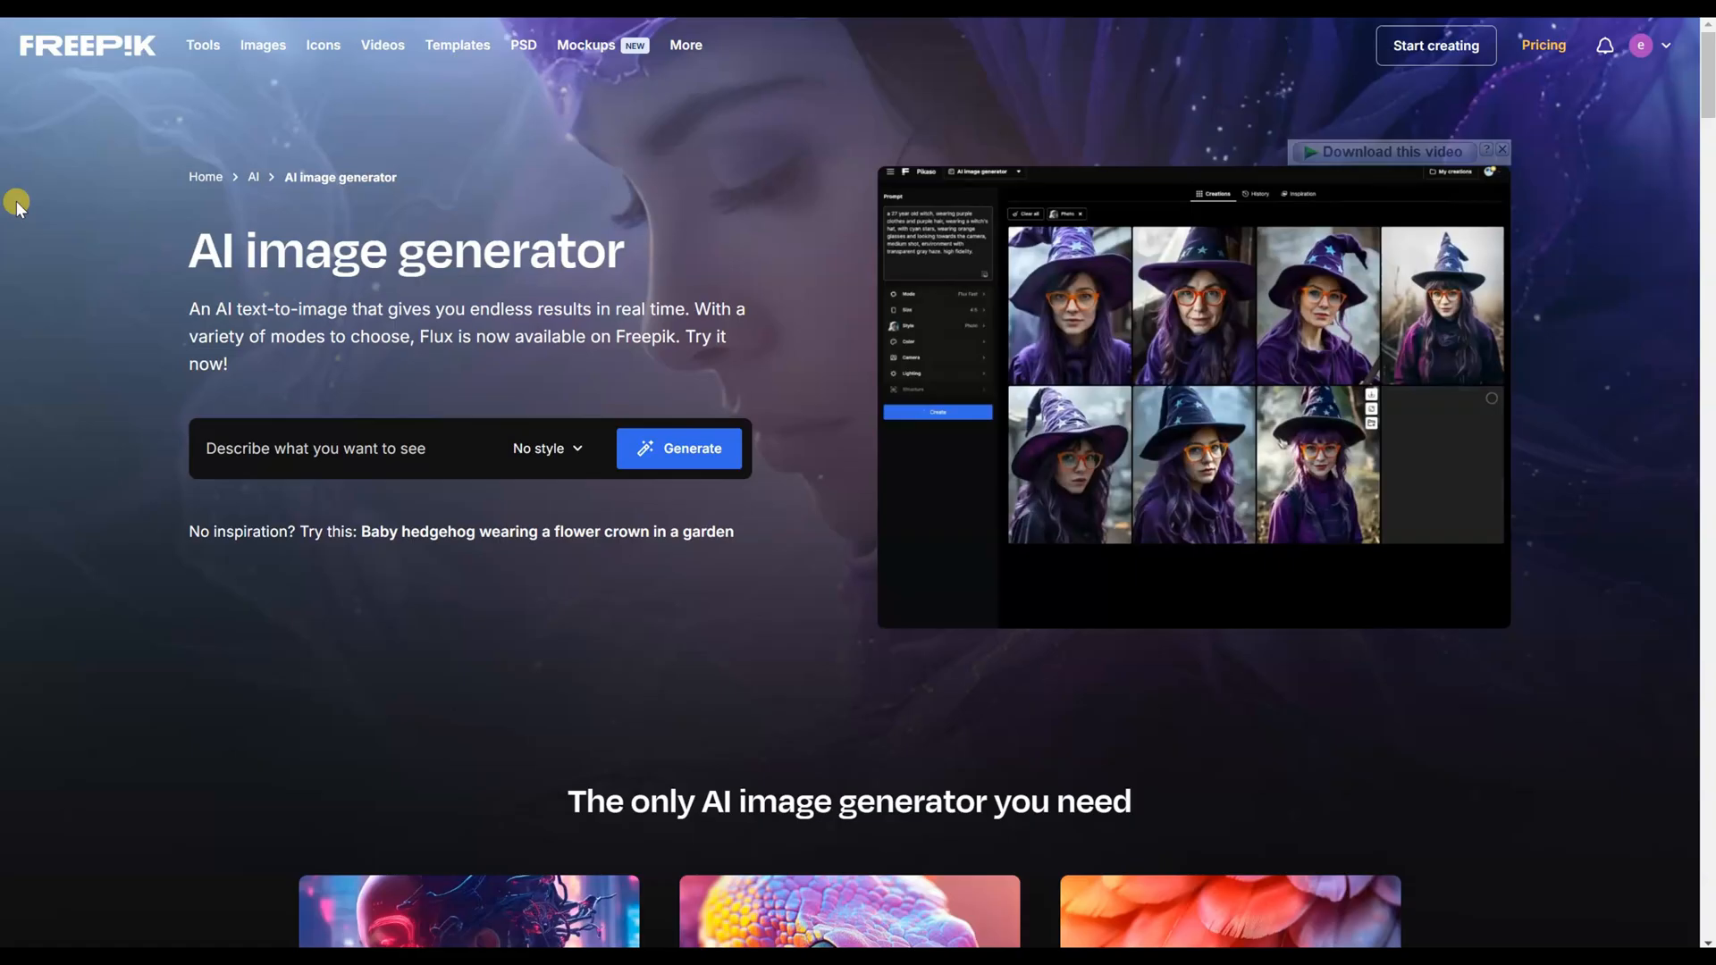
- Copy the Page 17 image prompt from the chat and paste it into Freepik's image description
drag(636, 255, 1130, 804)
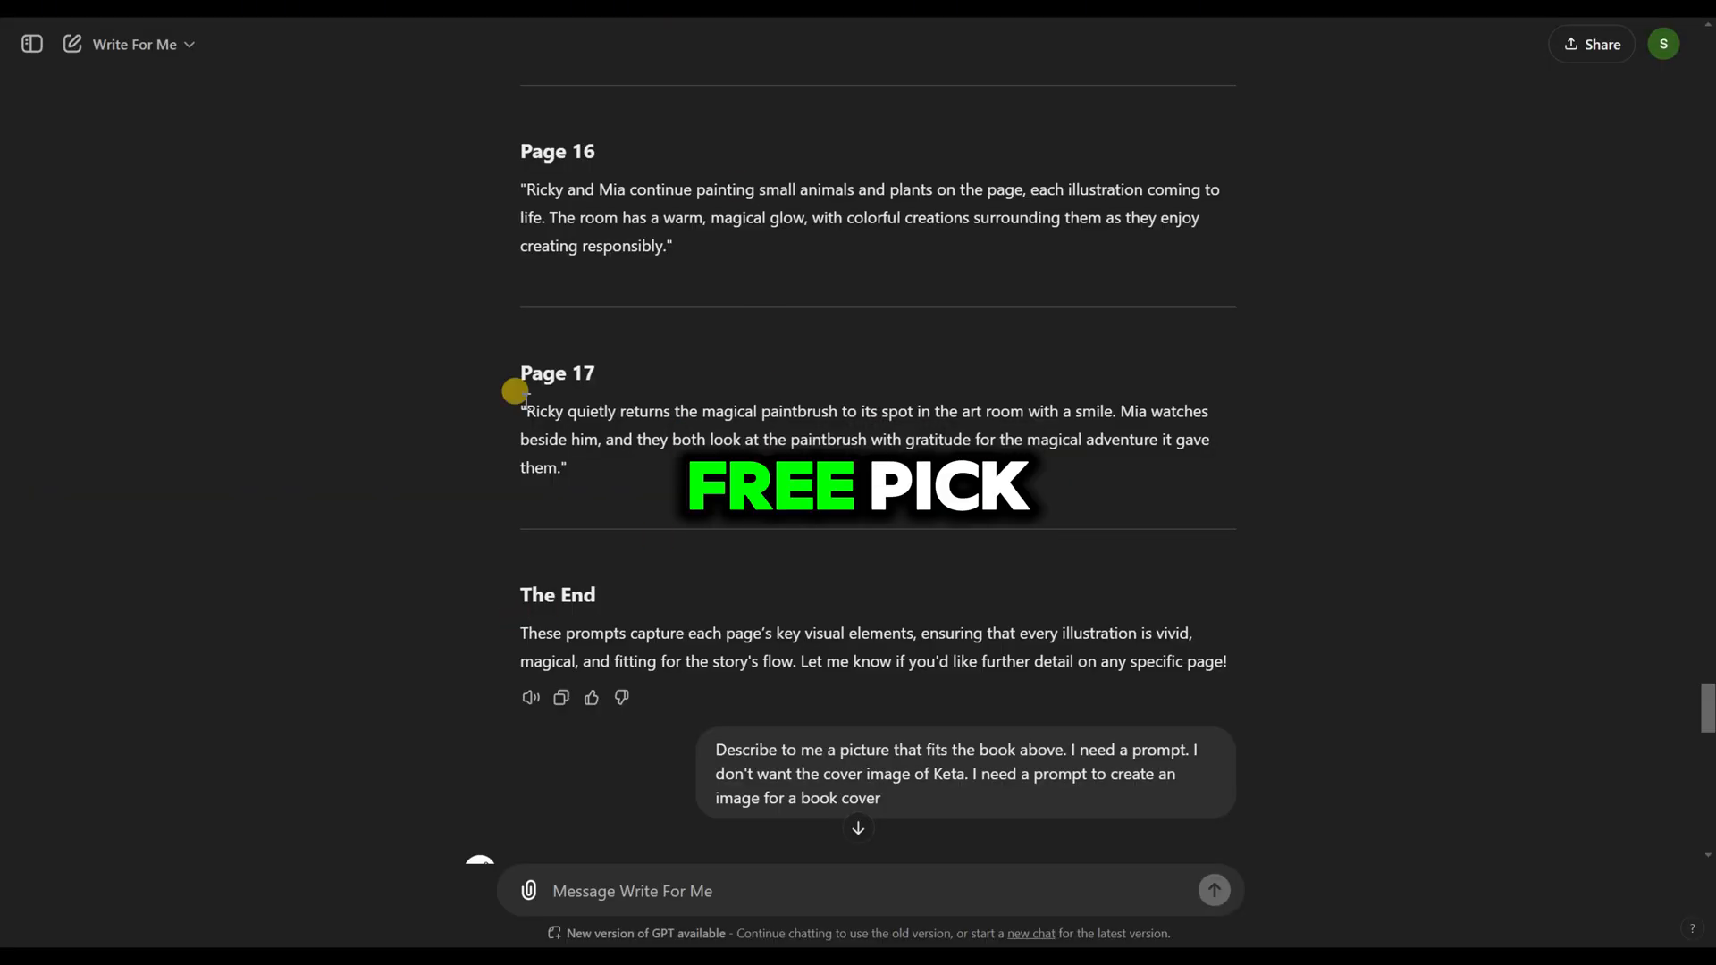
drag(526, 411, 560, 468)
key(ctrl+c)
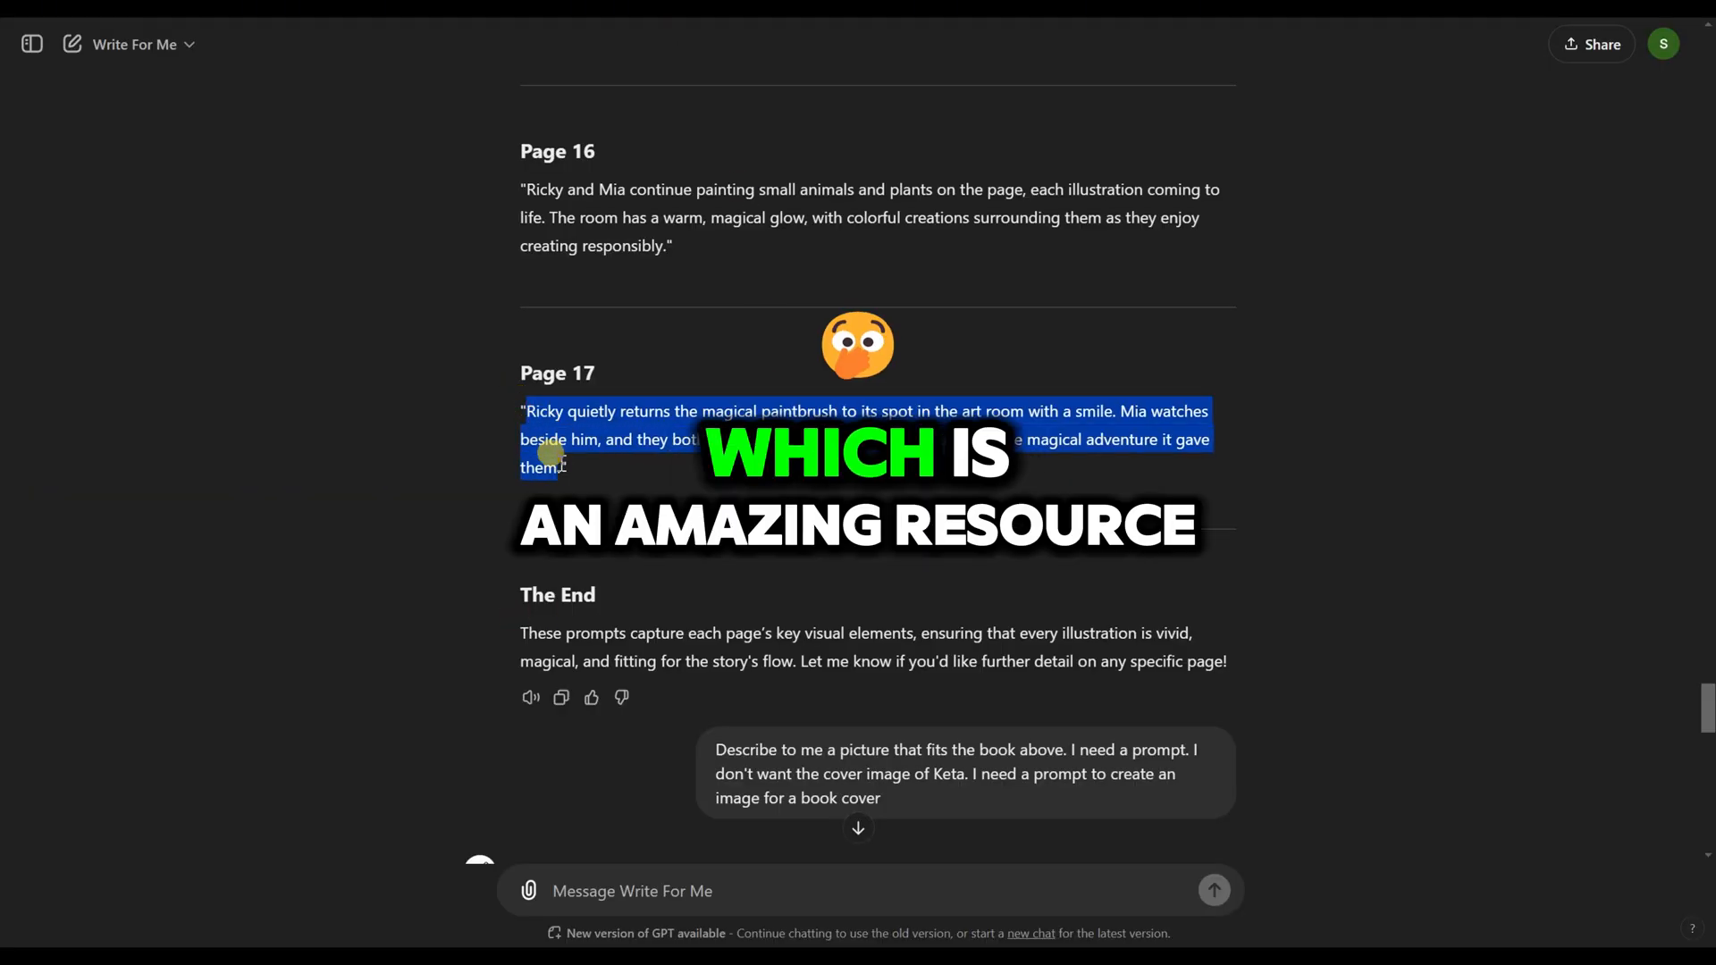
right_click(659, 421)
click(706, 441)
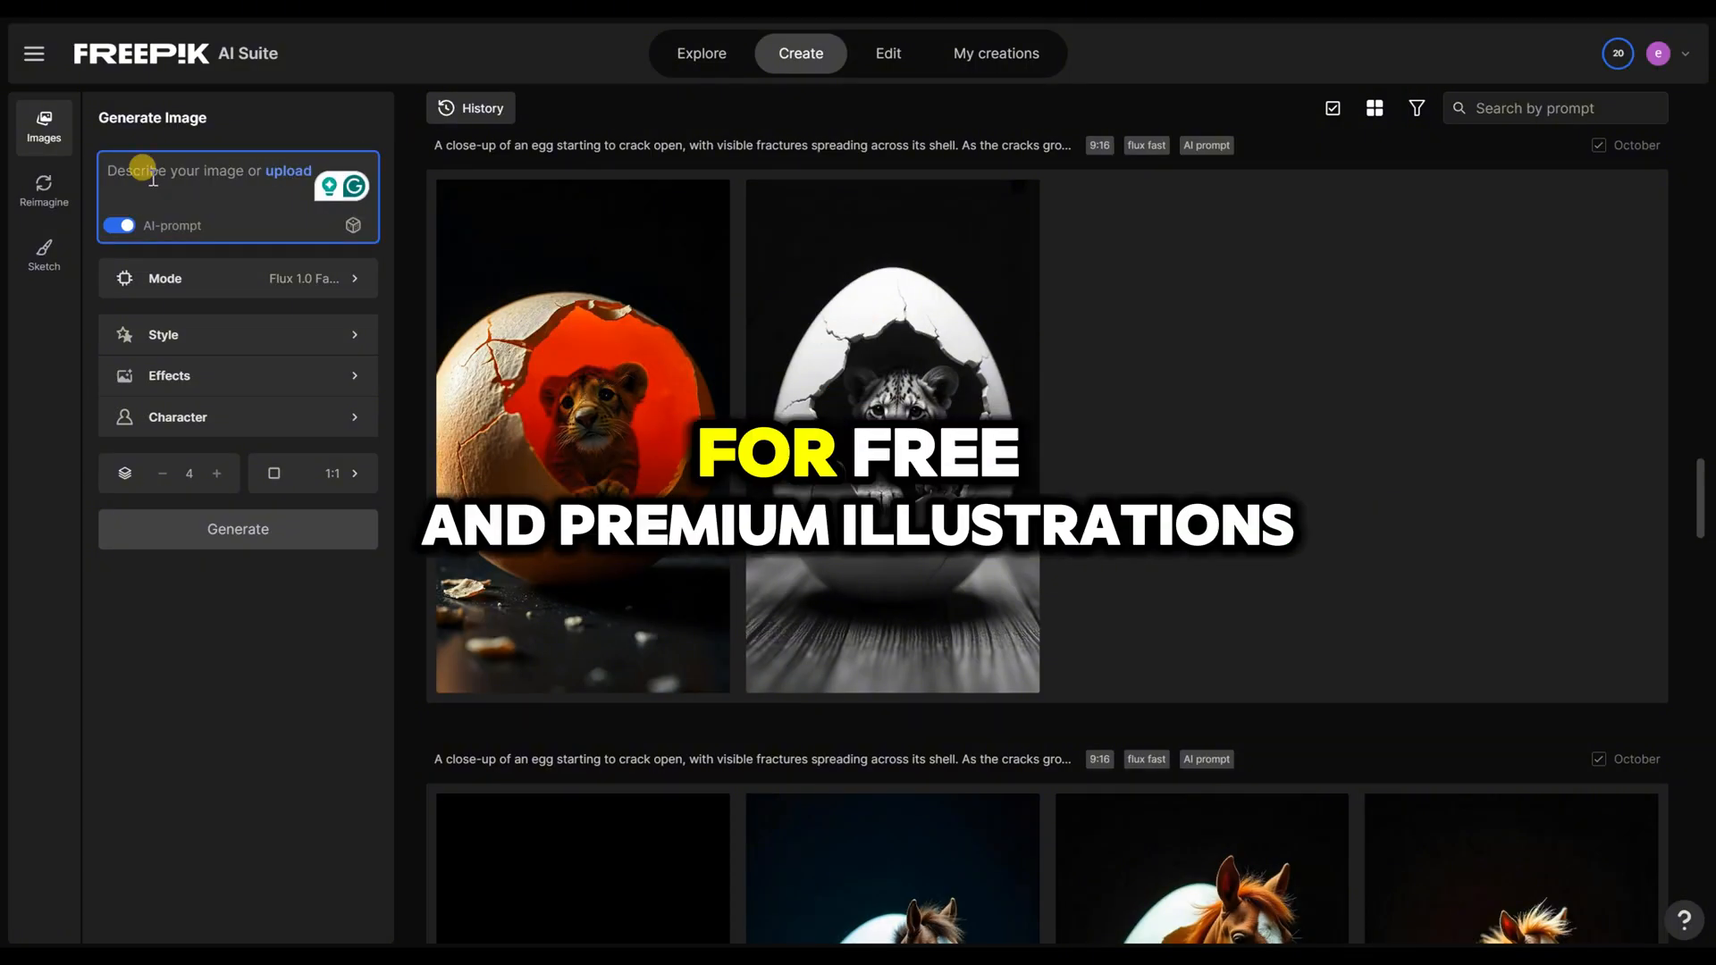
right_click(152, 174)
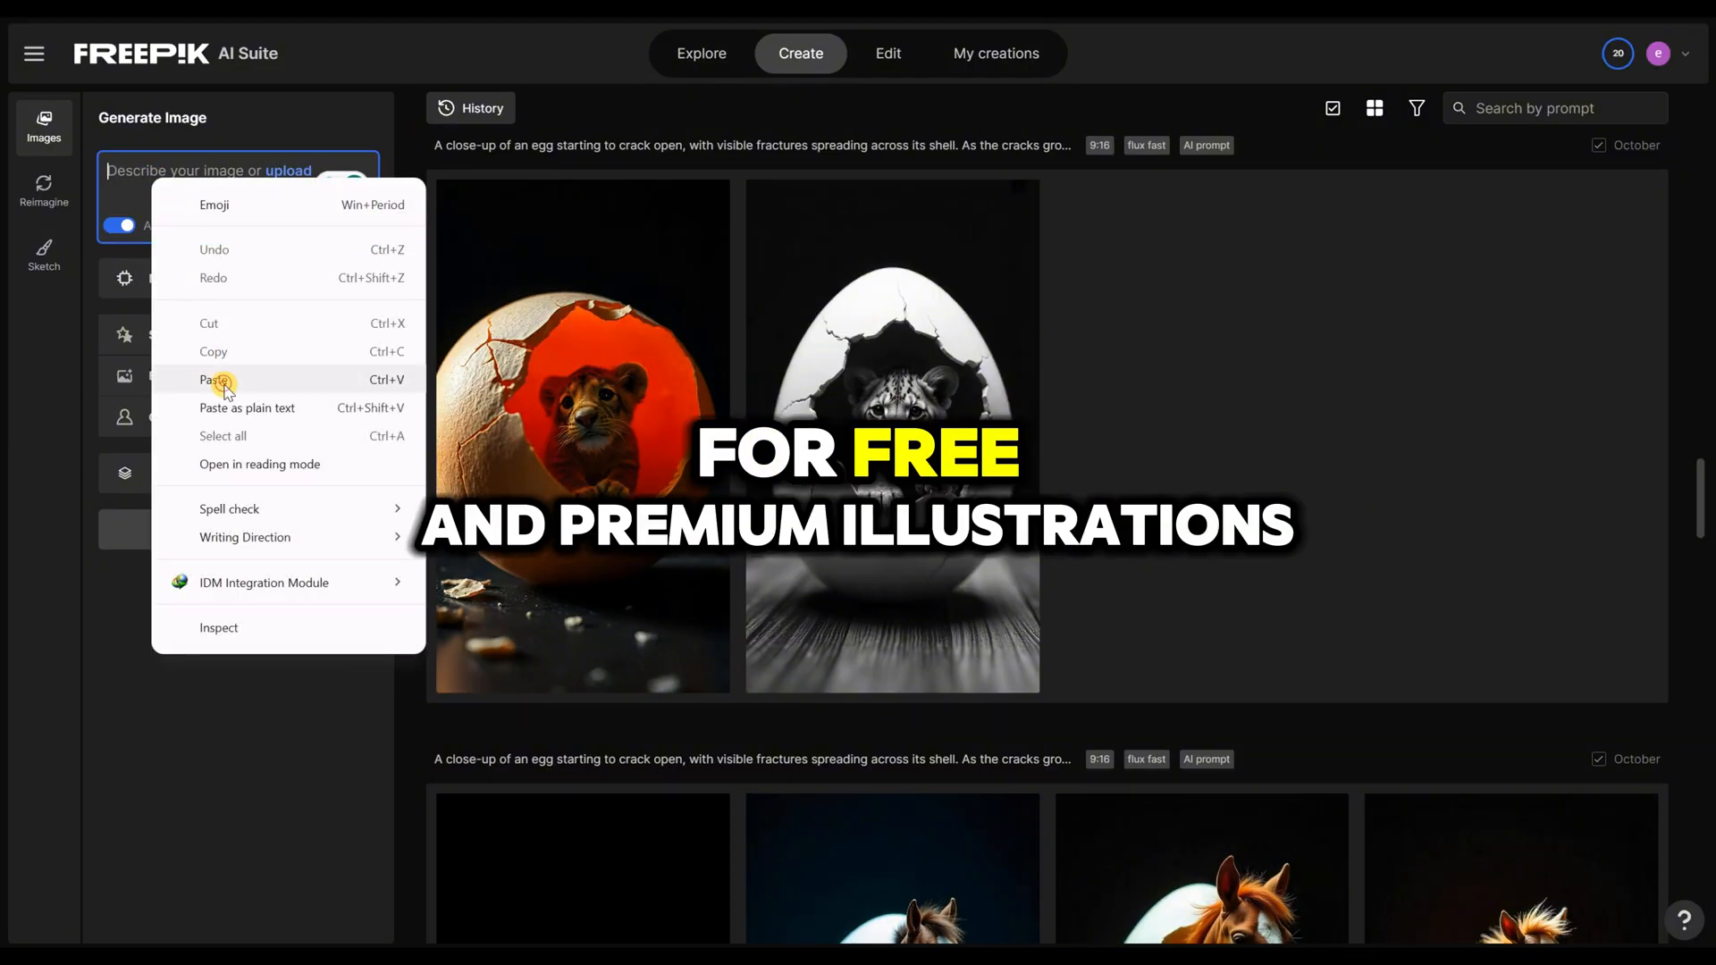
click(222, 380)
- Set the image style to #illustration and look through the available effects and characters
click(349, 408)
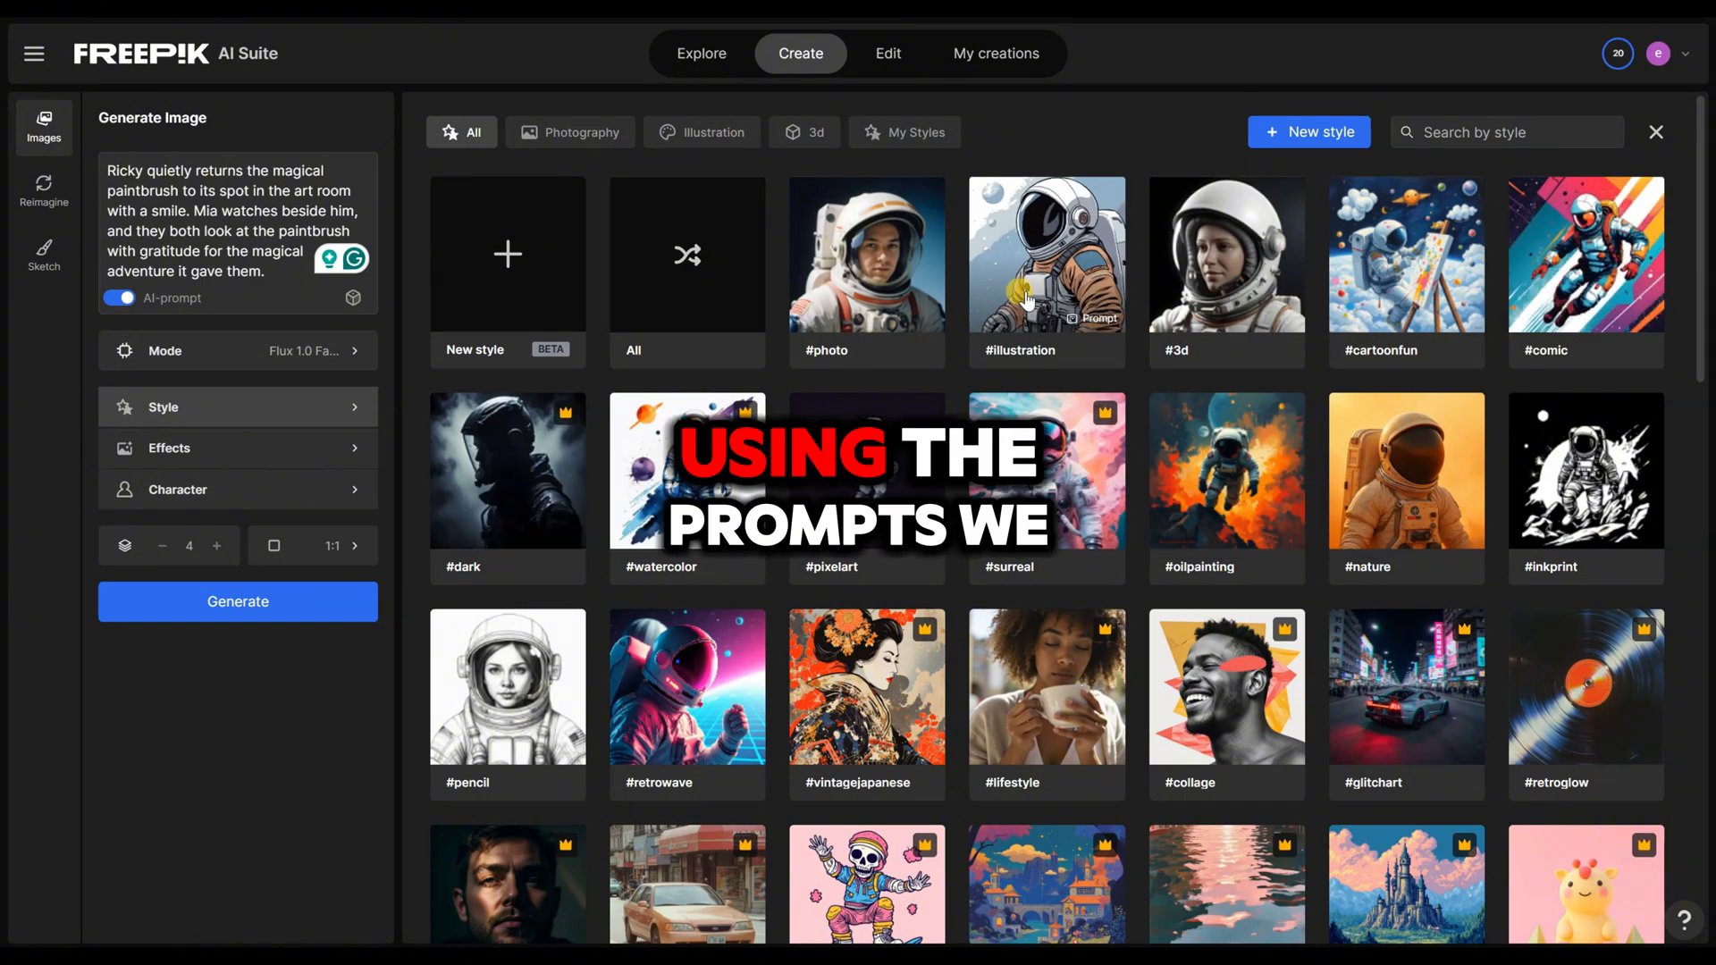
click(993, 357)
click(253, 450)
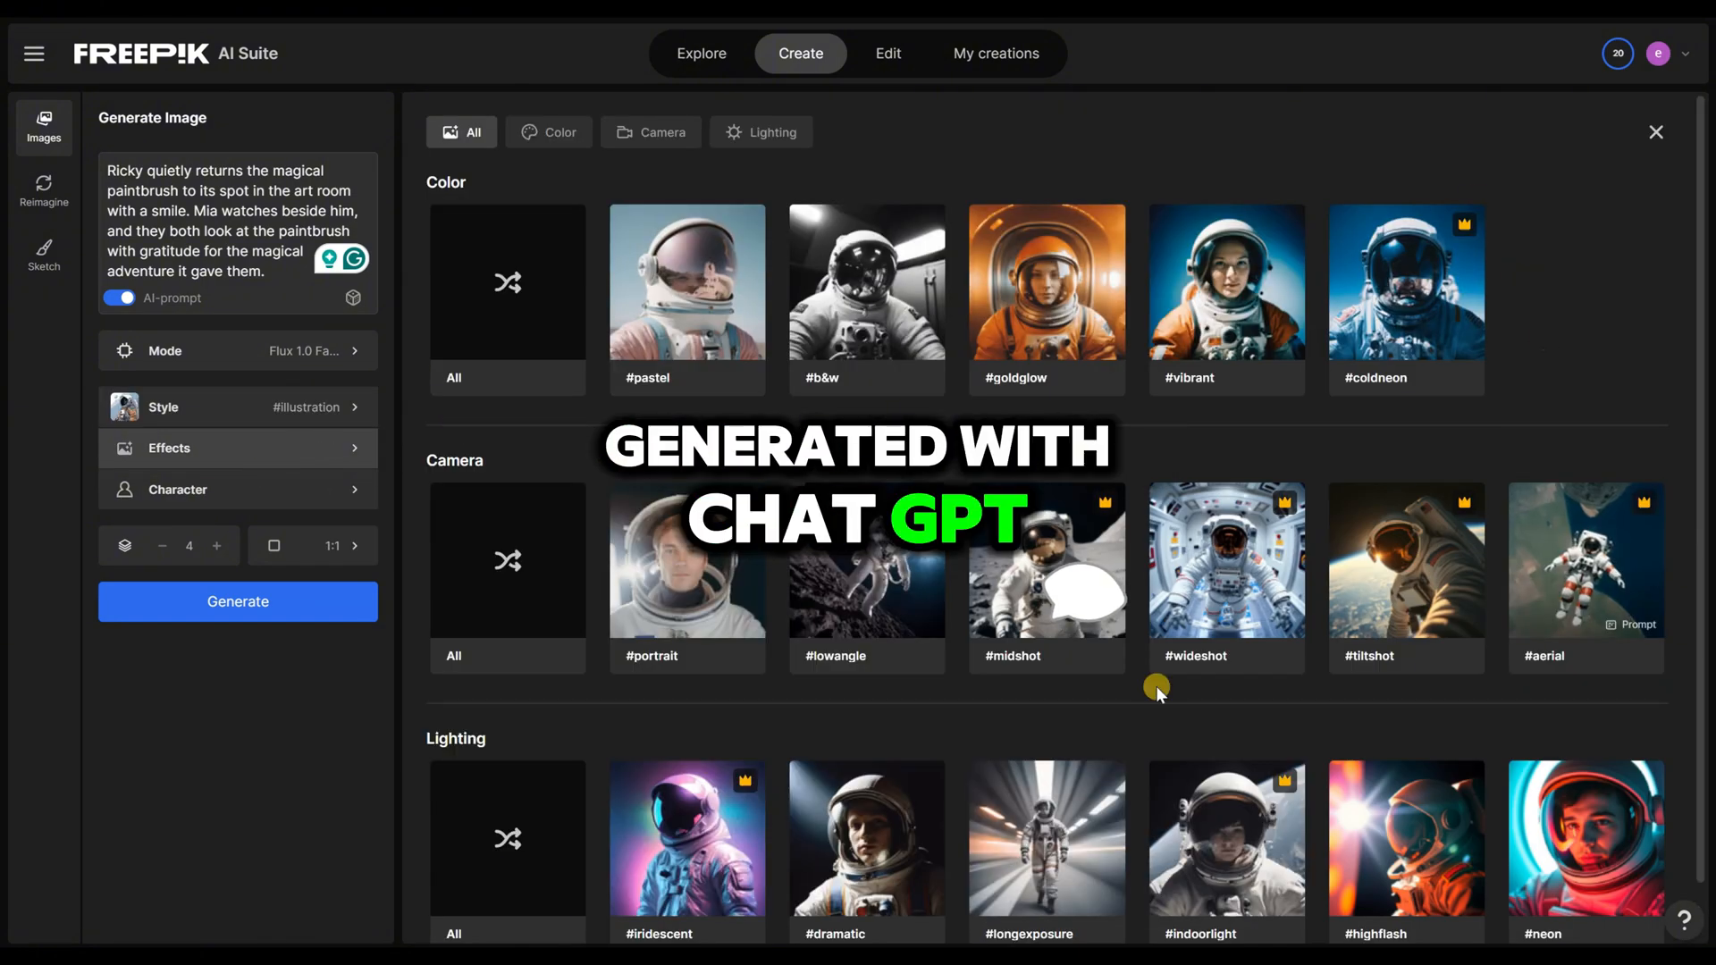
click(259, 485)
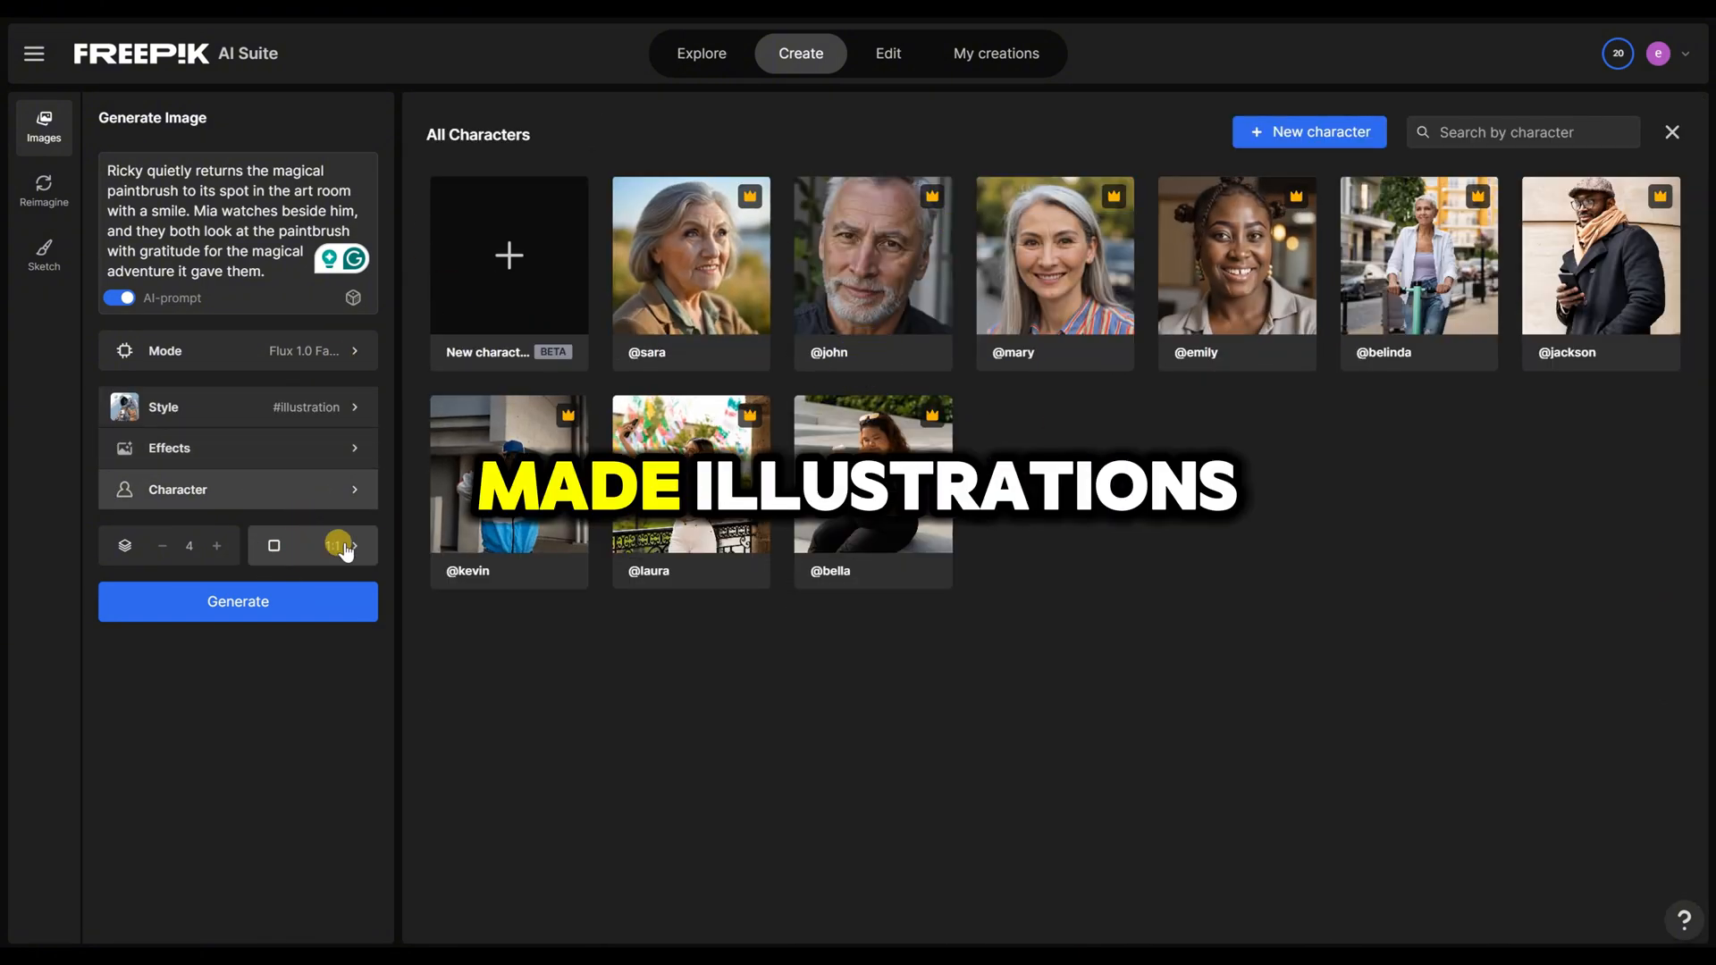
- Try the 9:16 aspect ratio for the image, and set it to 16:9 instead
click(337, 545)
click(453, 409)
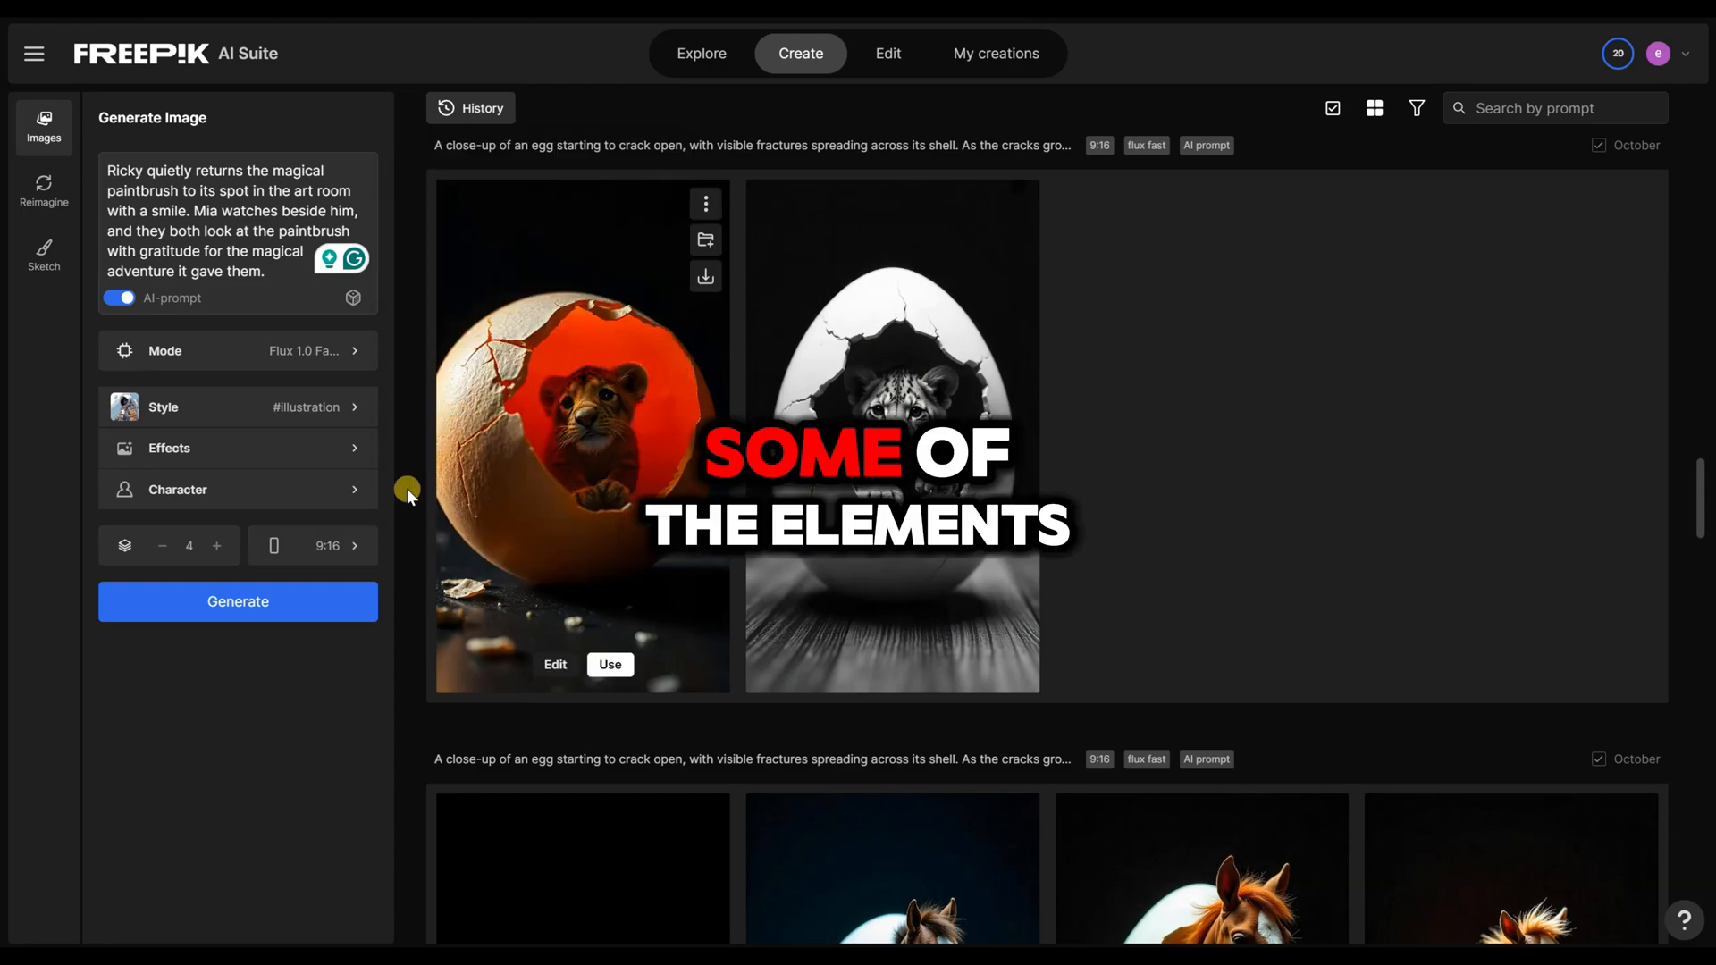
click(344, 546)
click(432, 538)
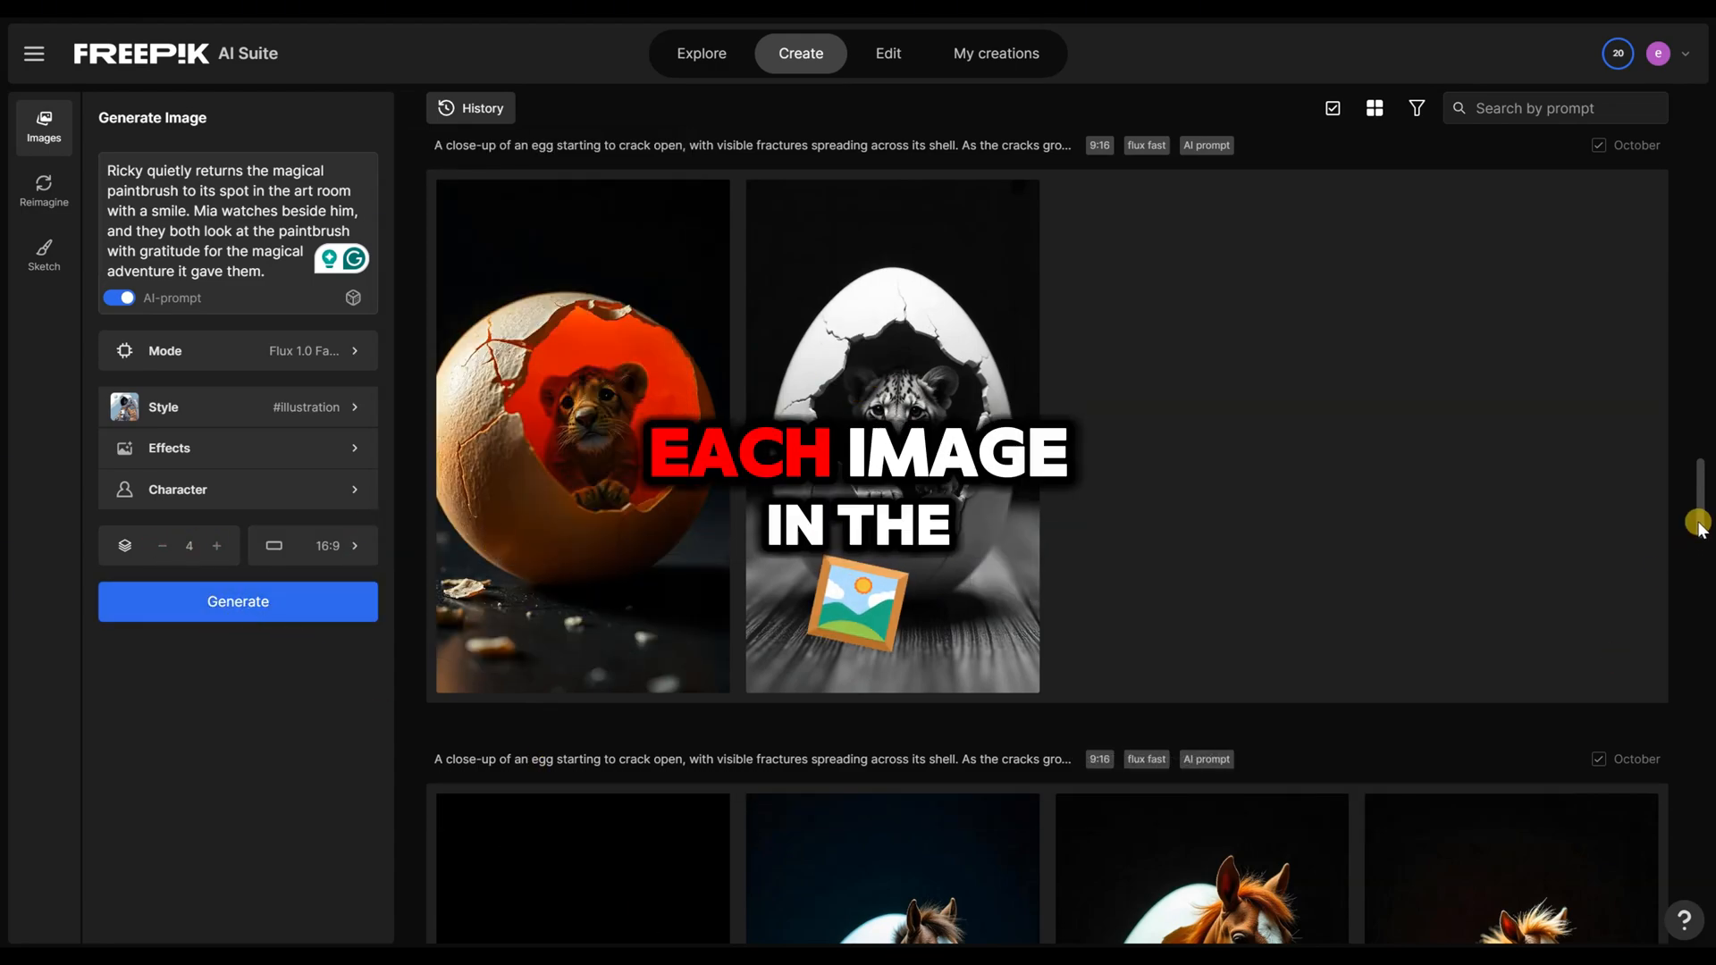
- Browse the generation history for the existing Ricky and Mia scenes and the book cover illustrations
drag(1697, 517, 1702, 505)
scroll(1427, 533, up, 5)
scroll(1671, 376, up, 10)
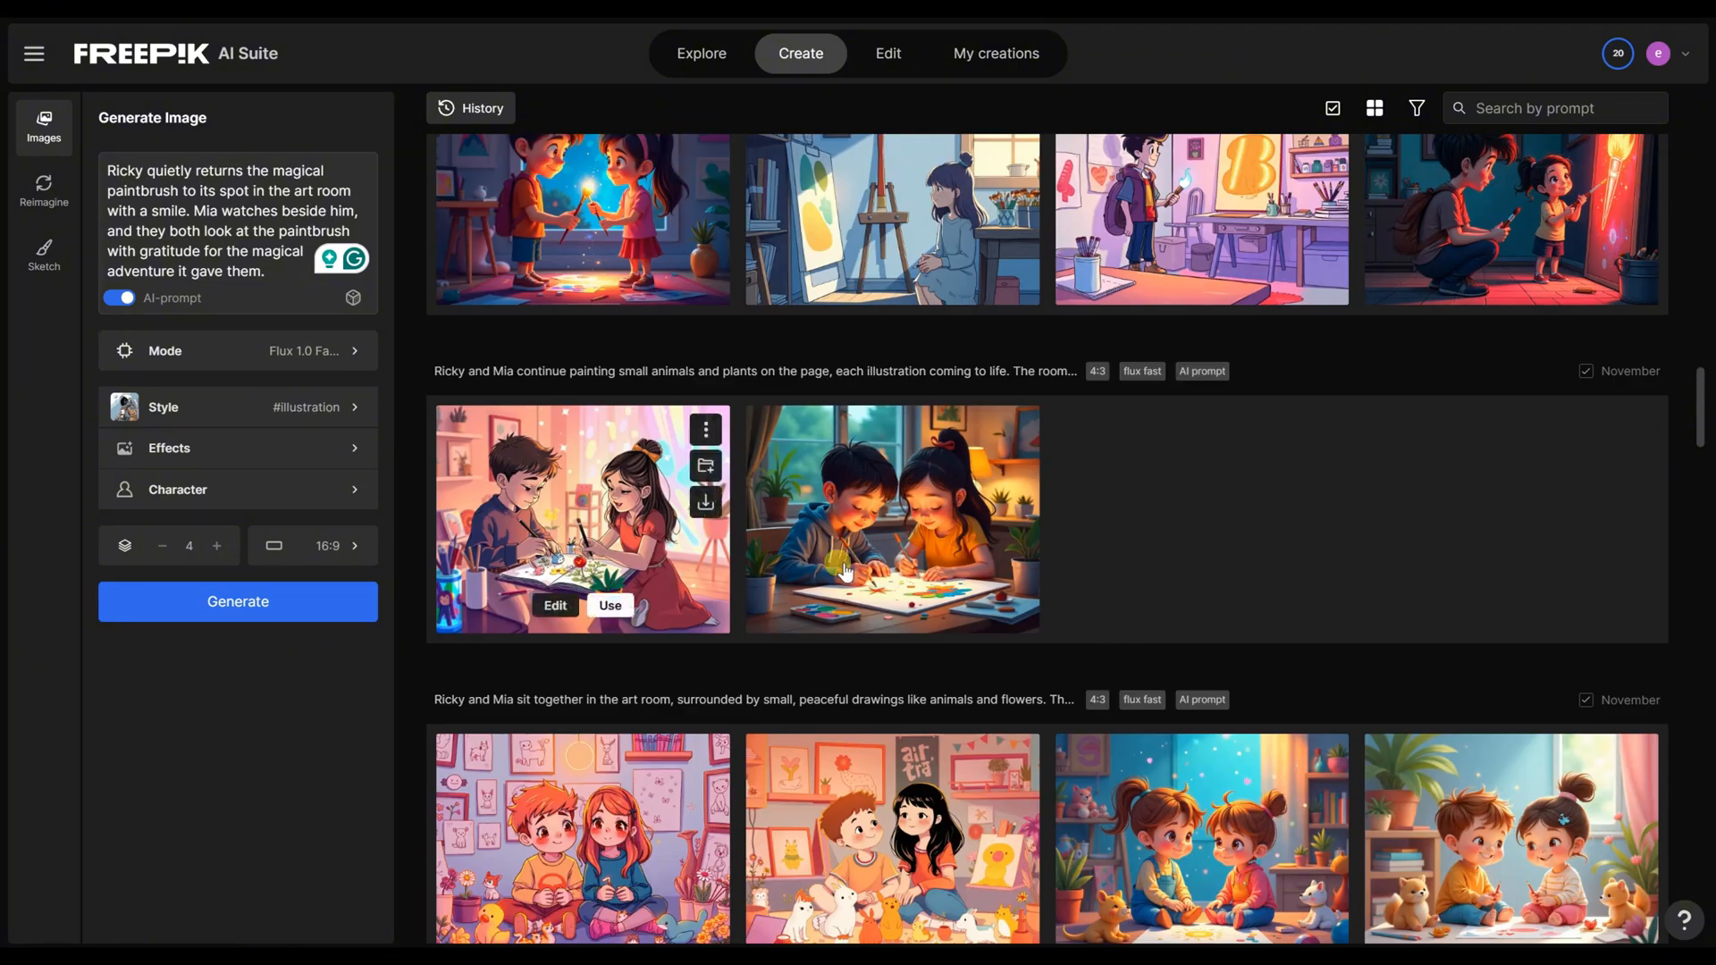
scroll(1684, 446, up, 10)
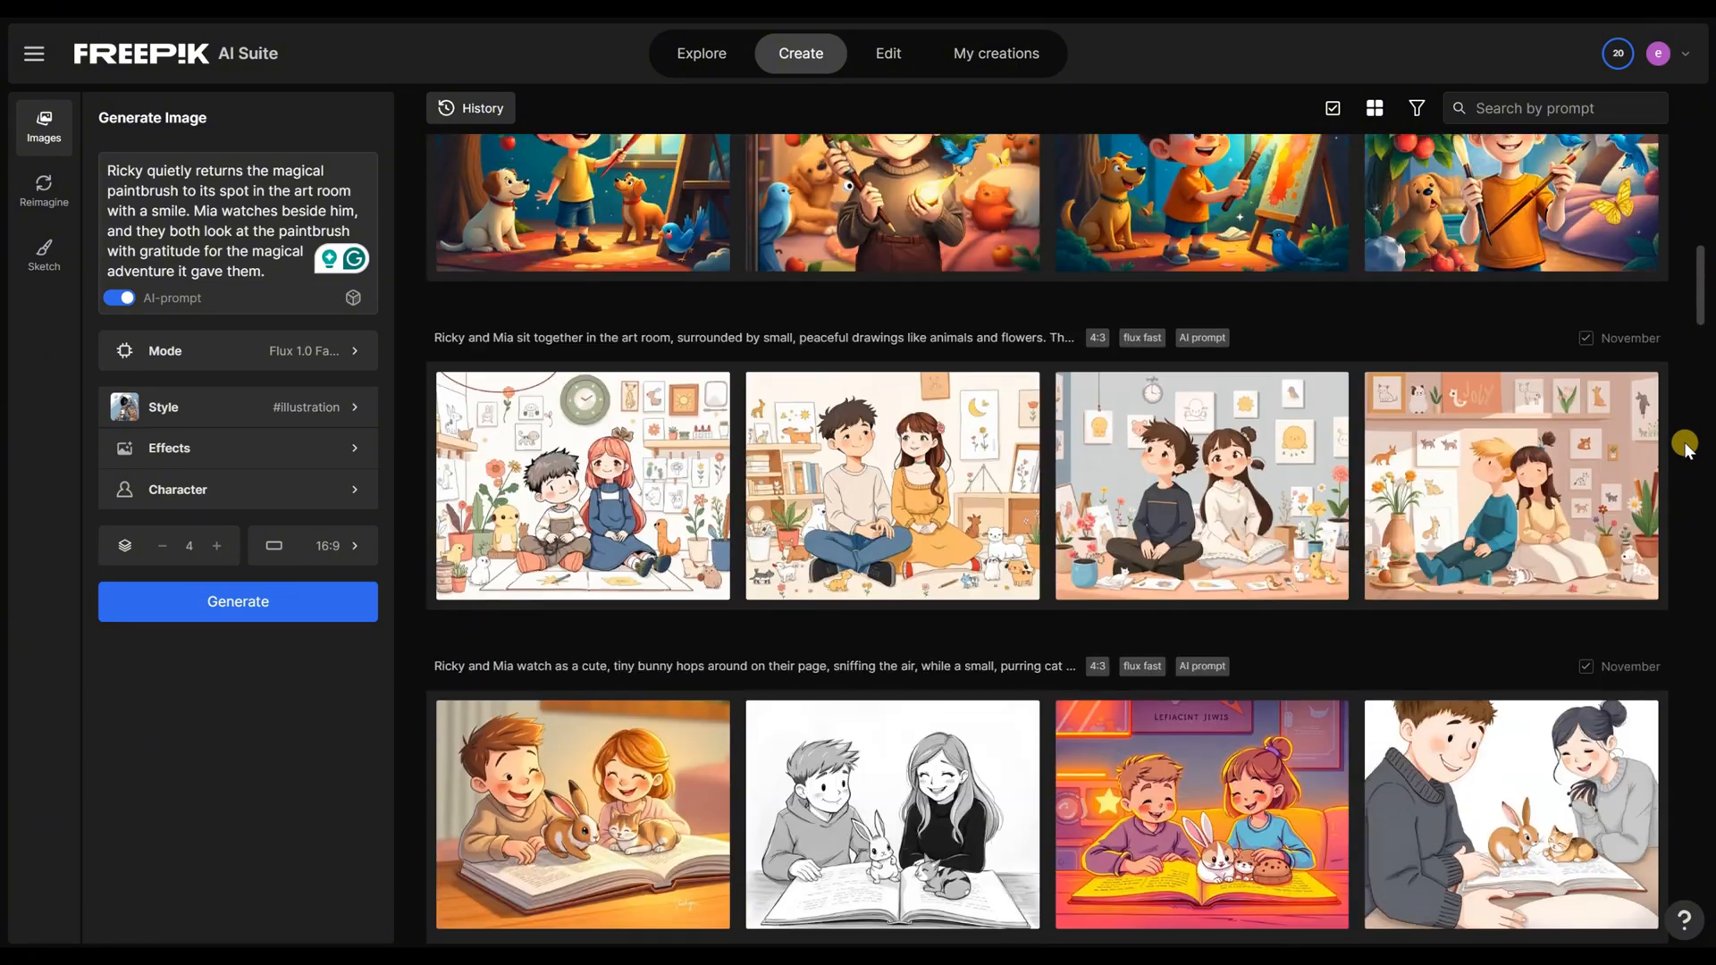
scroll(918, 670, up, 7)
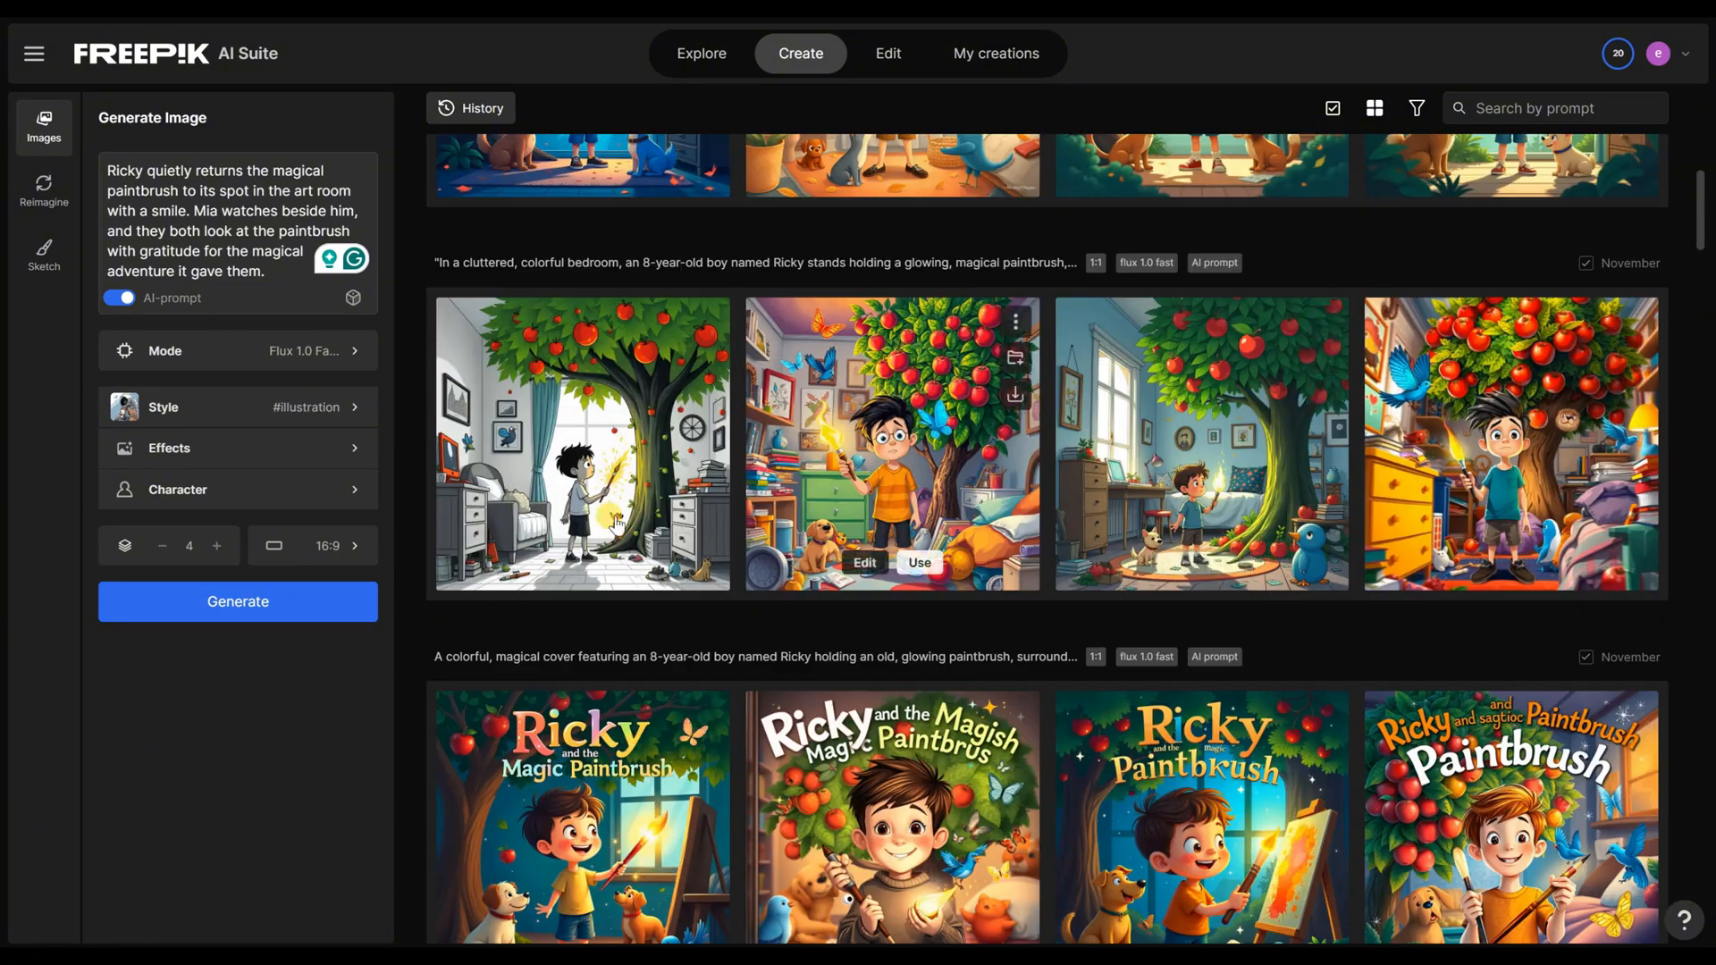
scroll(1199, 493, up, 2)
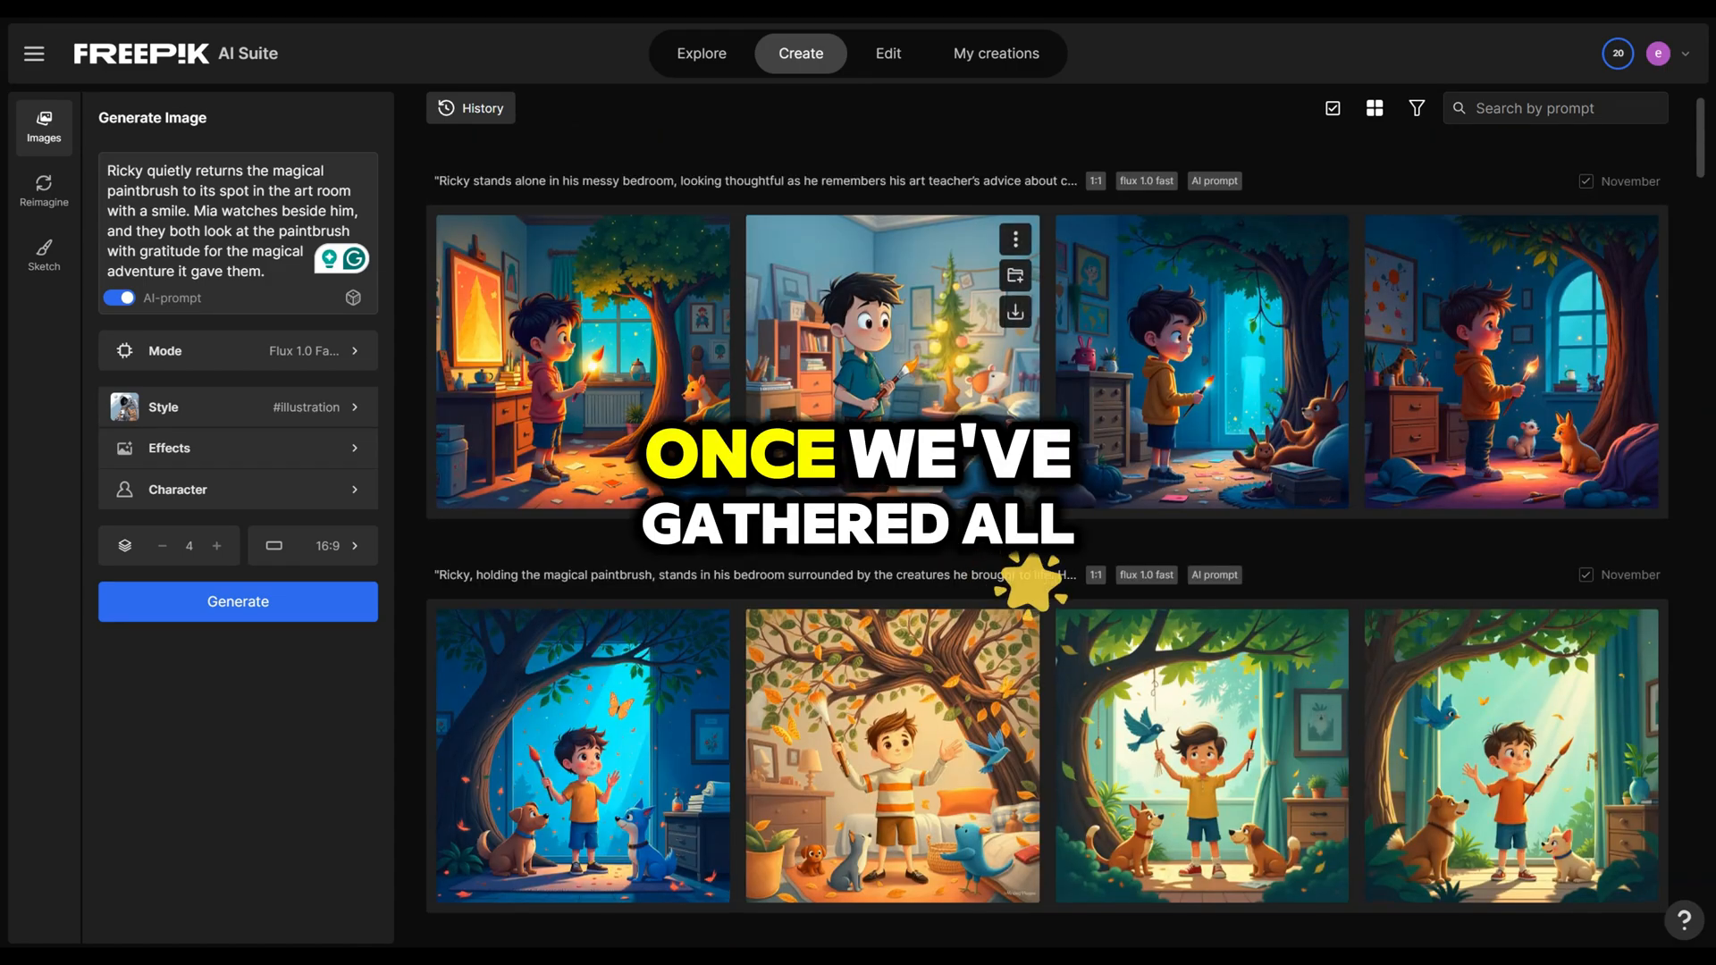
- Download the fourth bedroom illustration of Ricky, with the tree and fox, and choose a save folder for it
click(1632, 333)
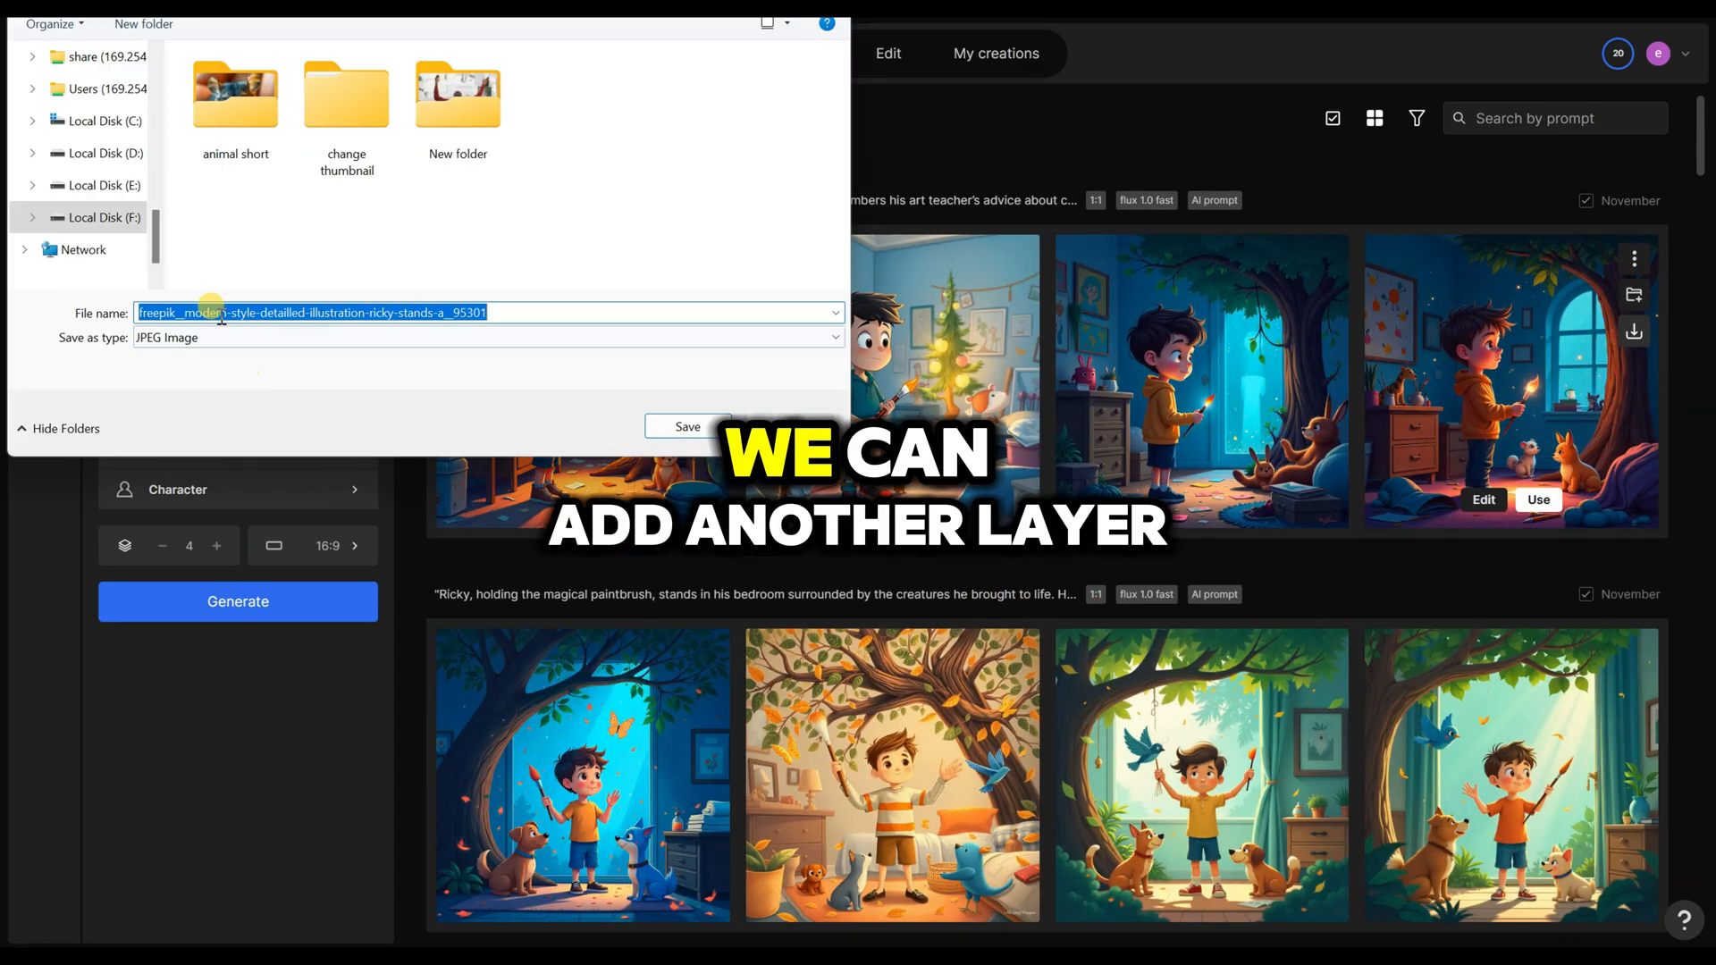
double_click(593, 139)
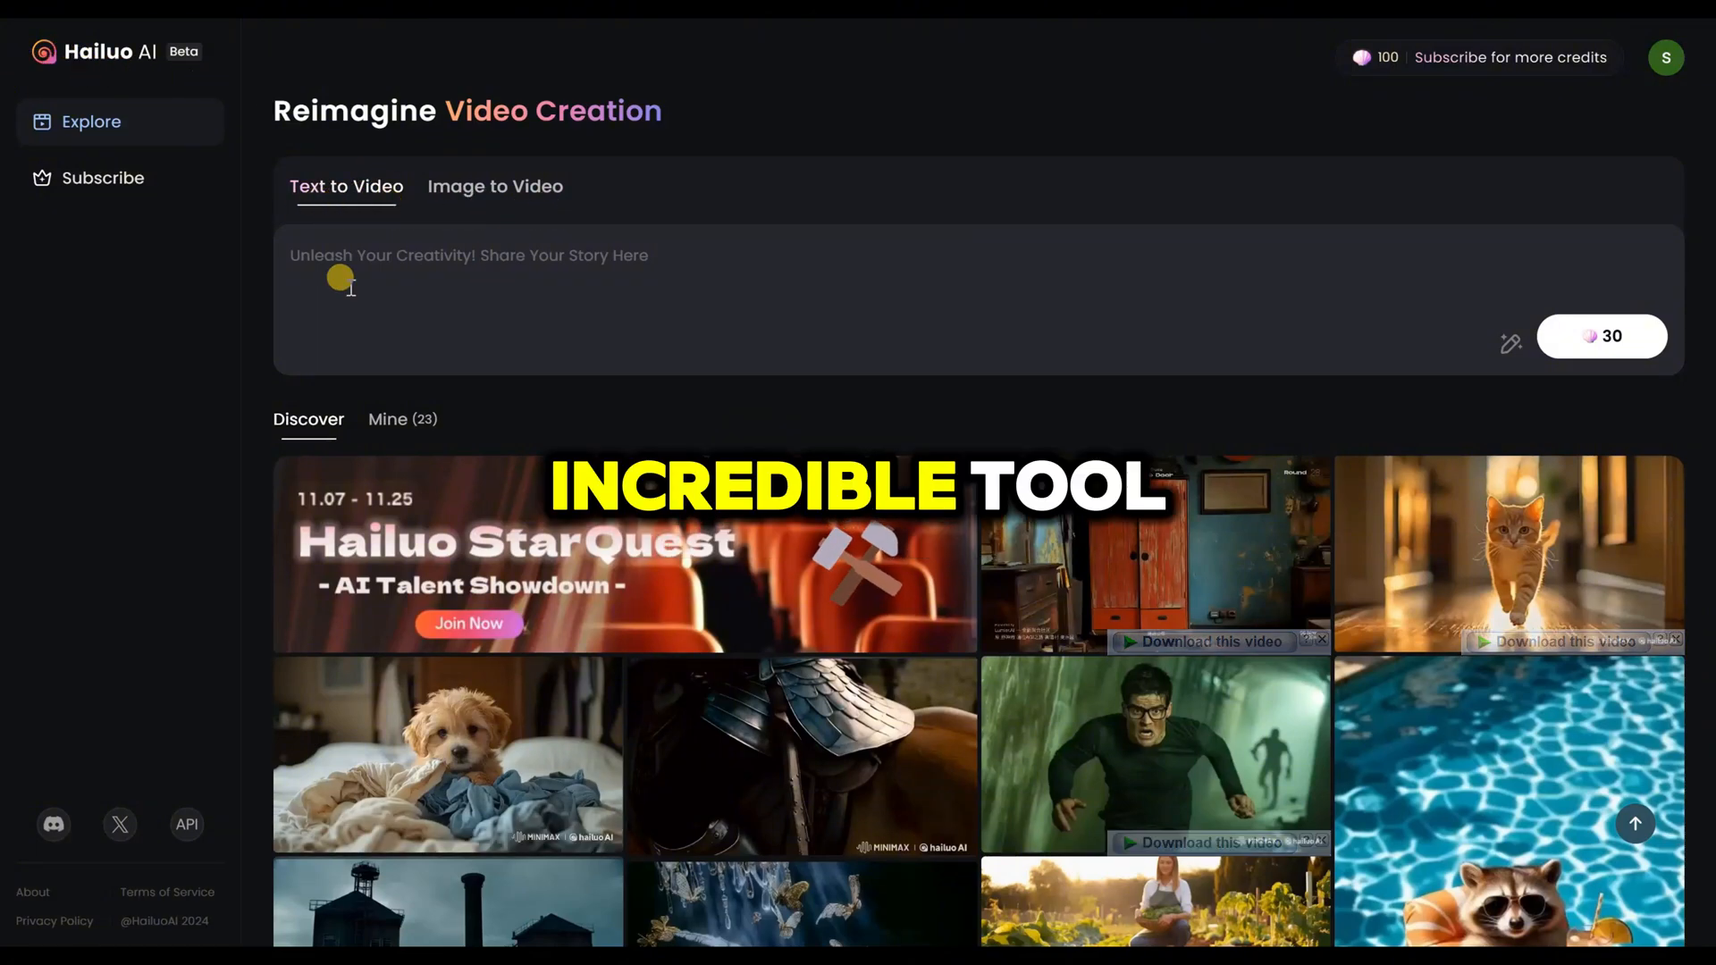
- Switch to Hailuo AI and set up an image-to-video clip from the apple tree bedroom illustration with the prompt "move"
click(489, 190)
click(284, 340)
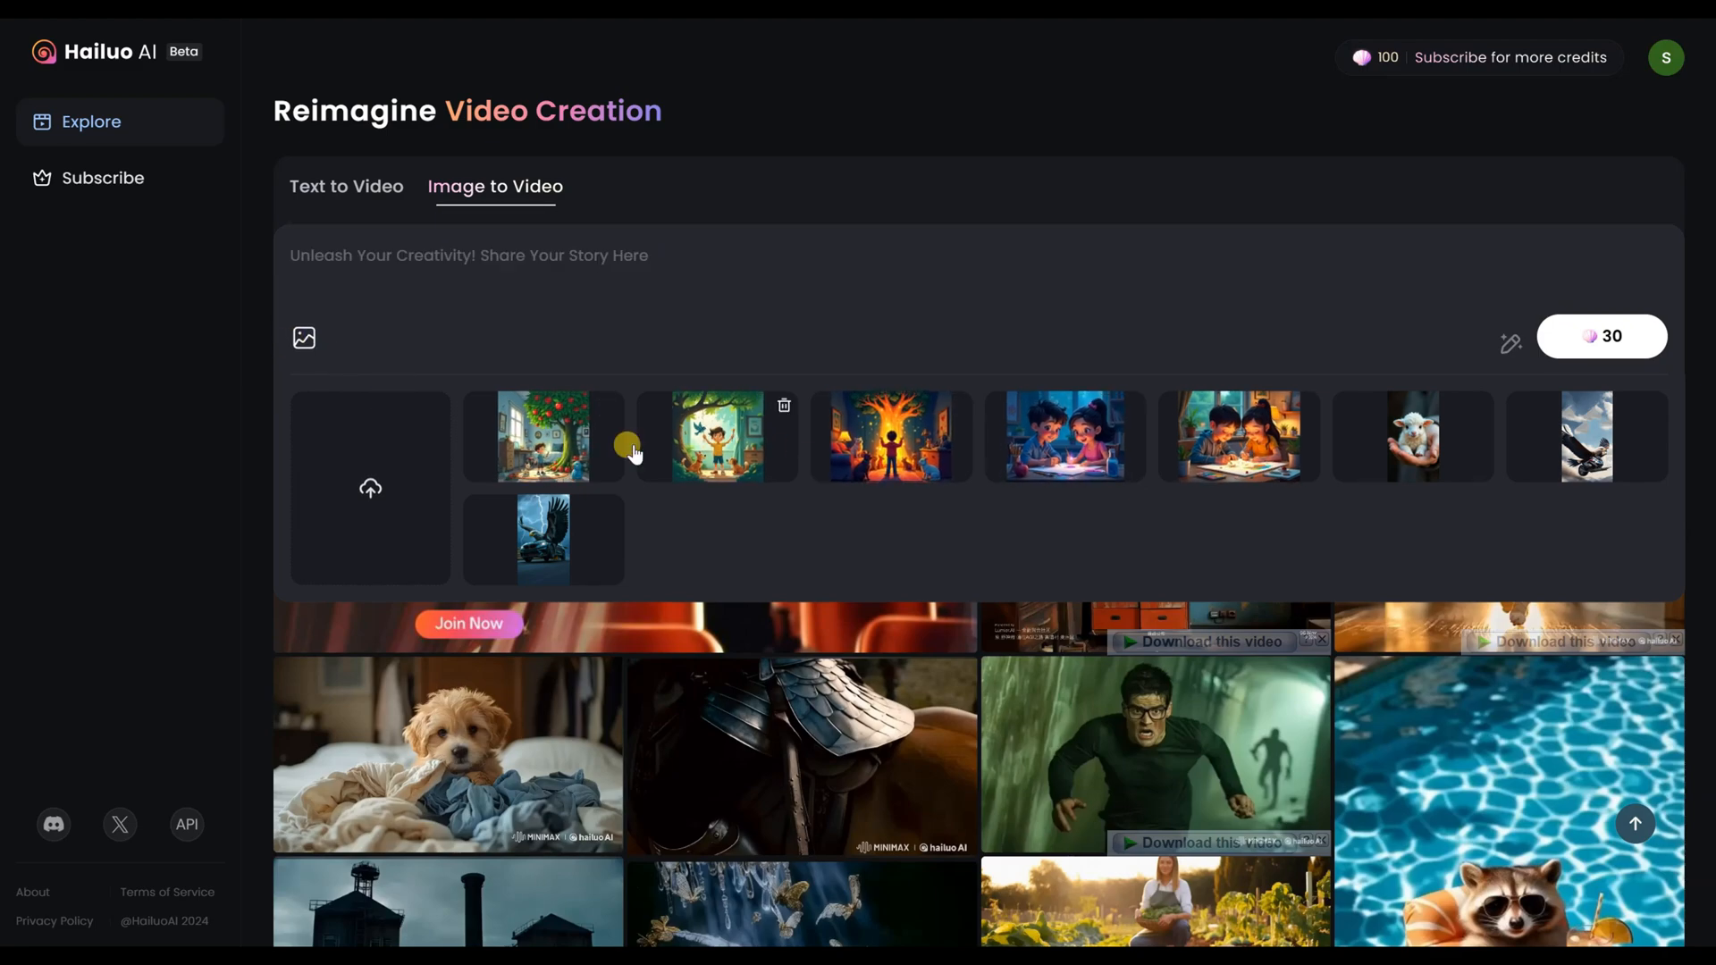
click(570, 458)
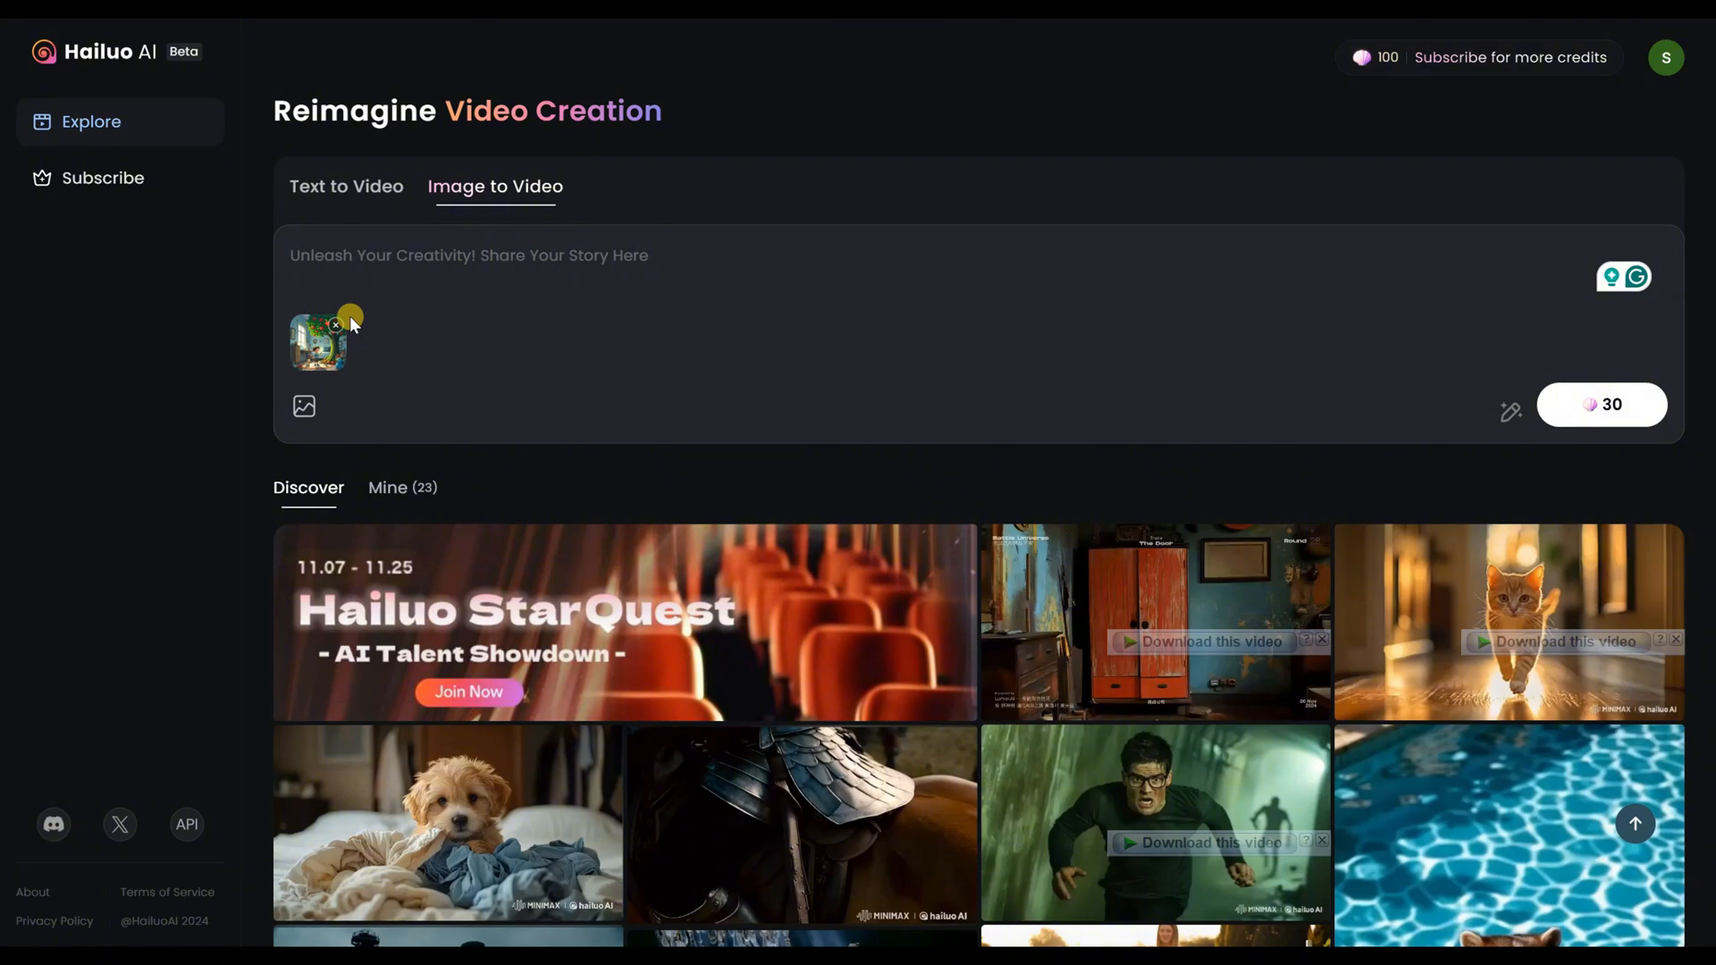
text(move)
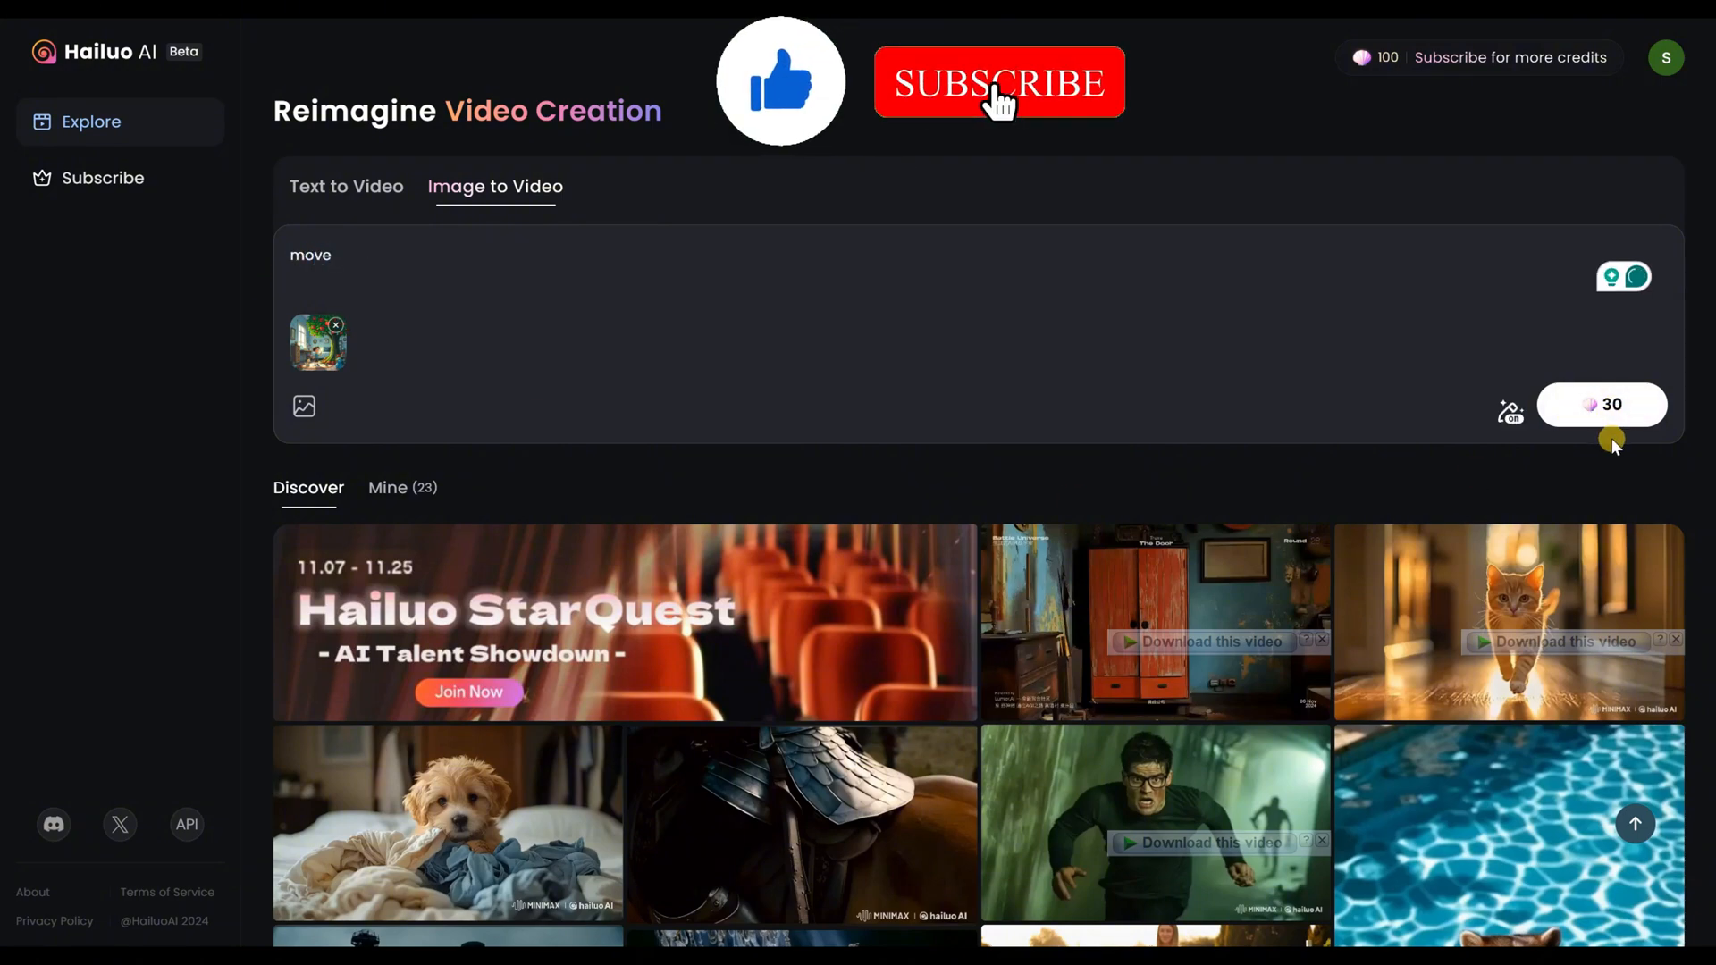
- Preview the previously generated image-to-video clips of Ricky and Mia in the personal video collection
click(393, 502)
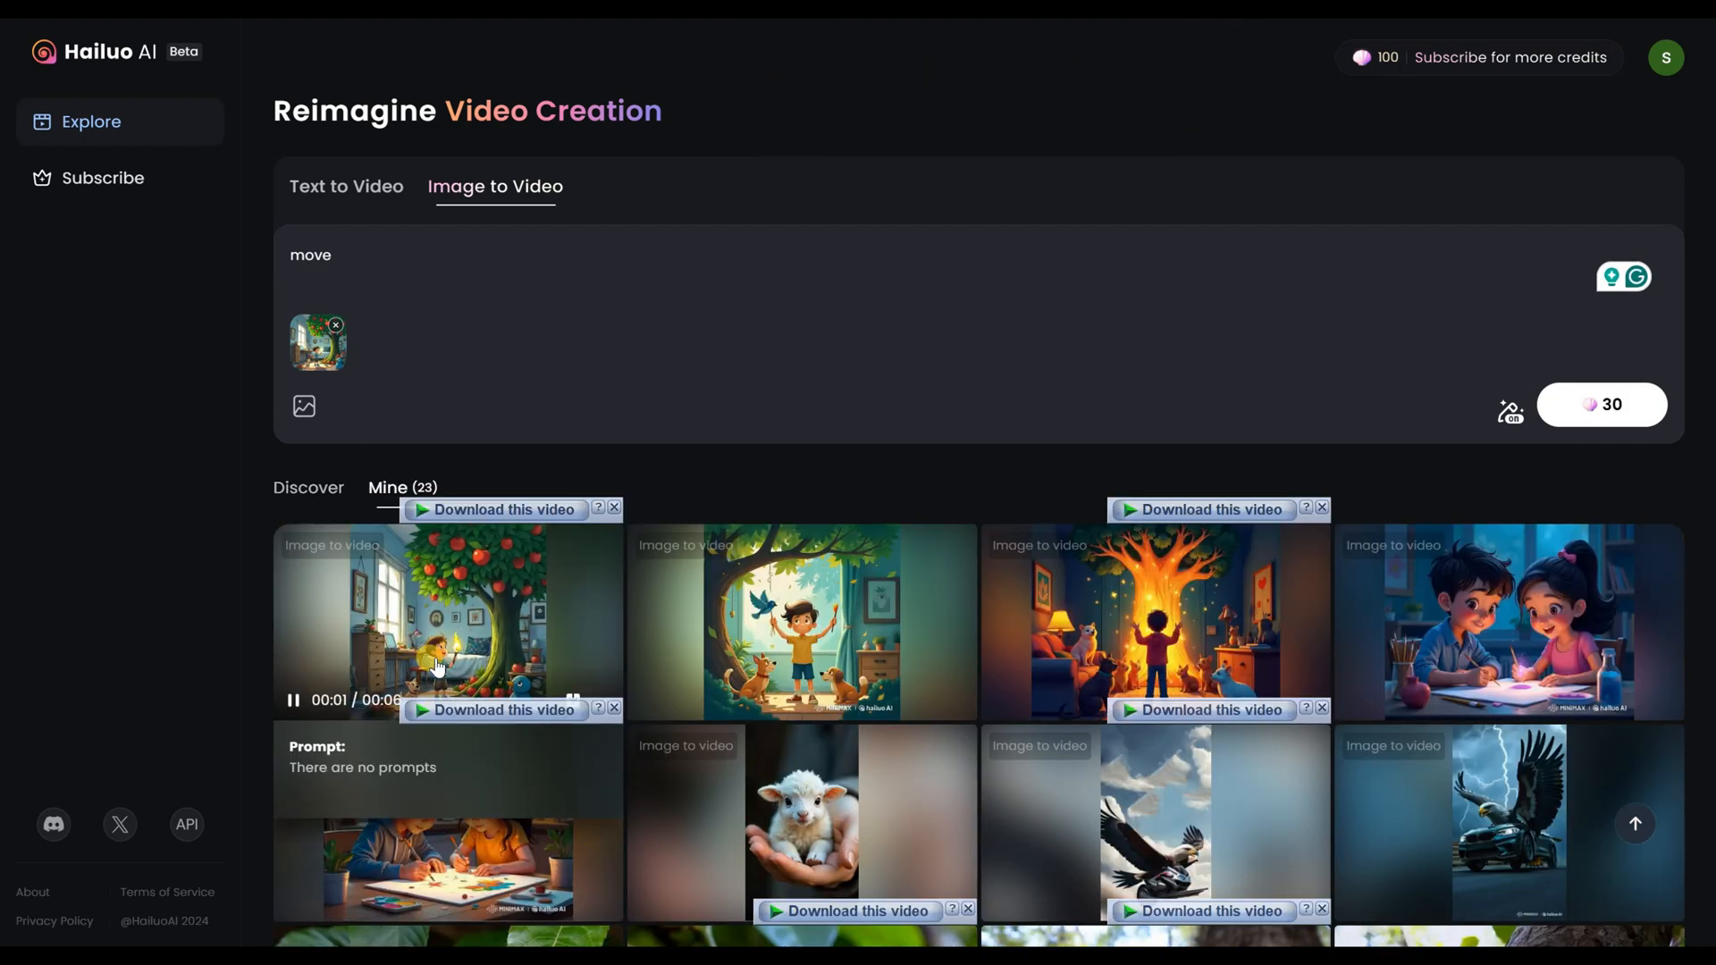
mouse_move(809, 653)
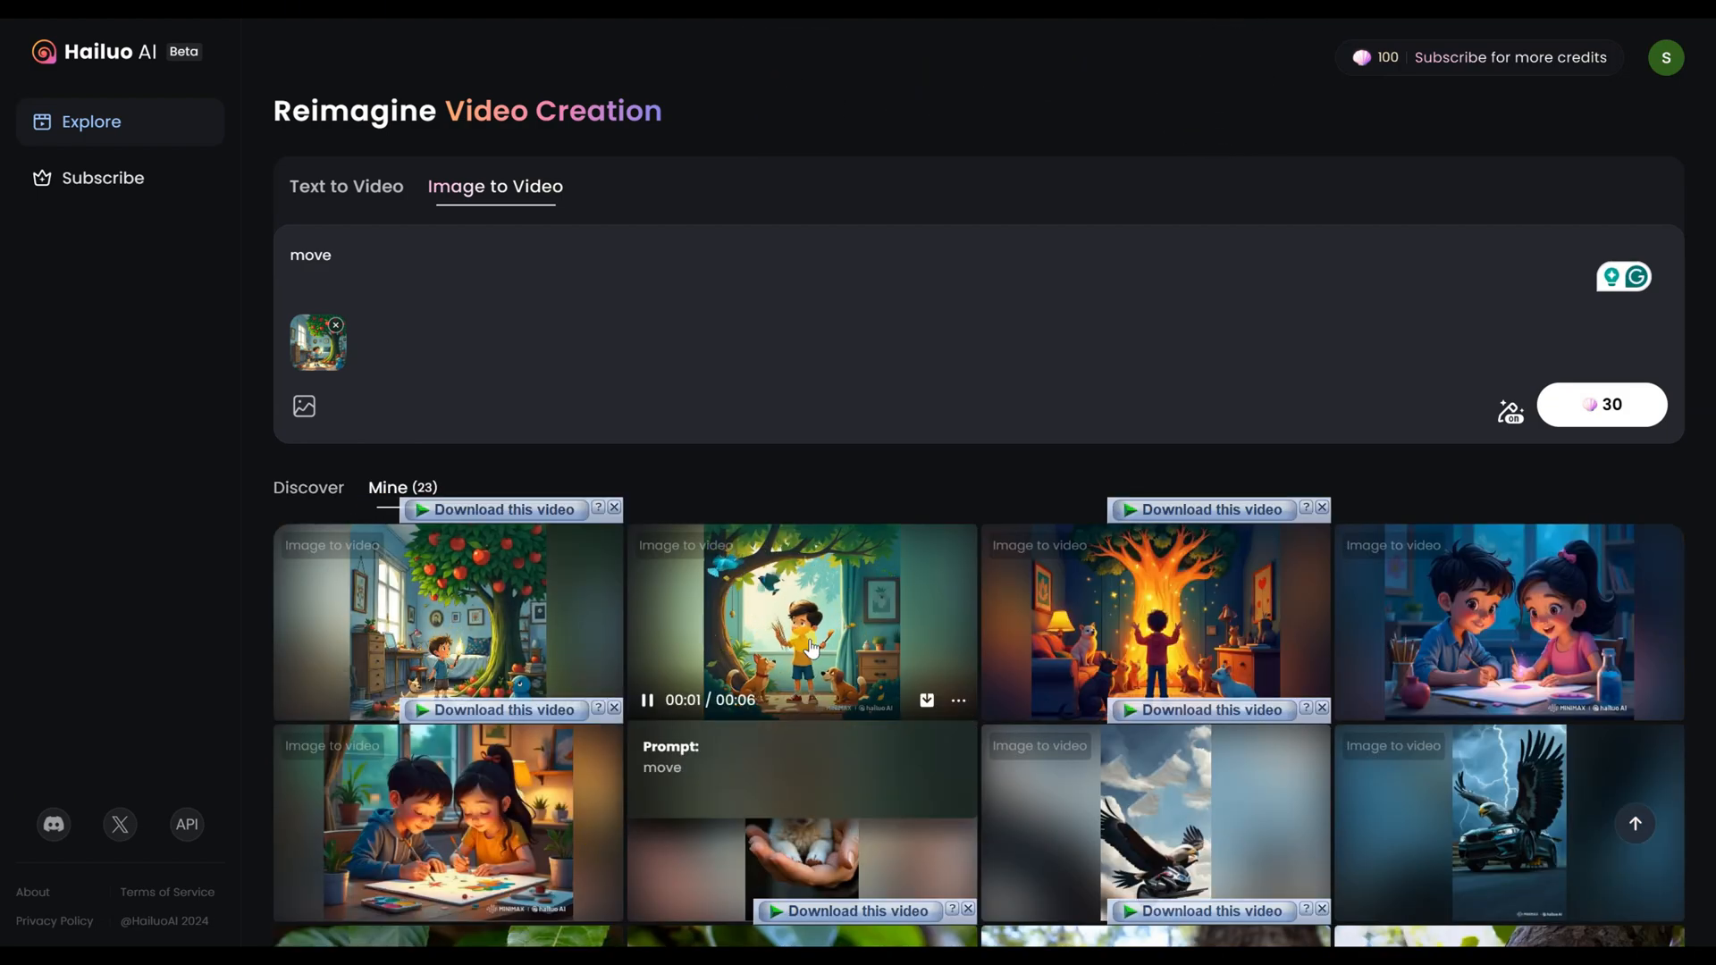
mouse_move(1523, 646)
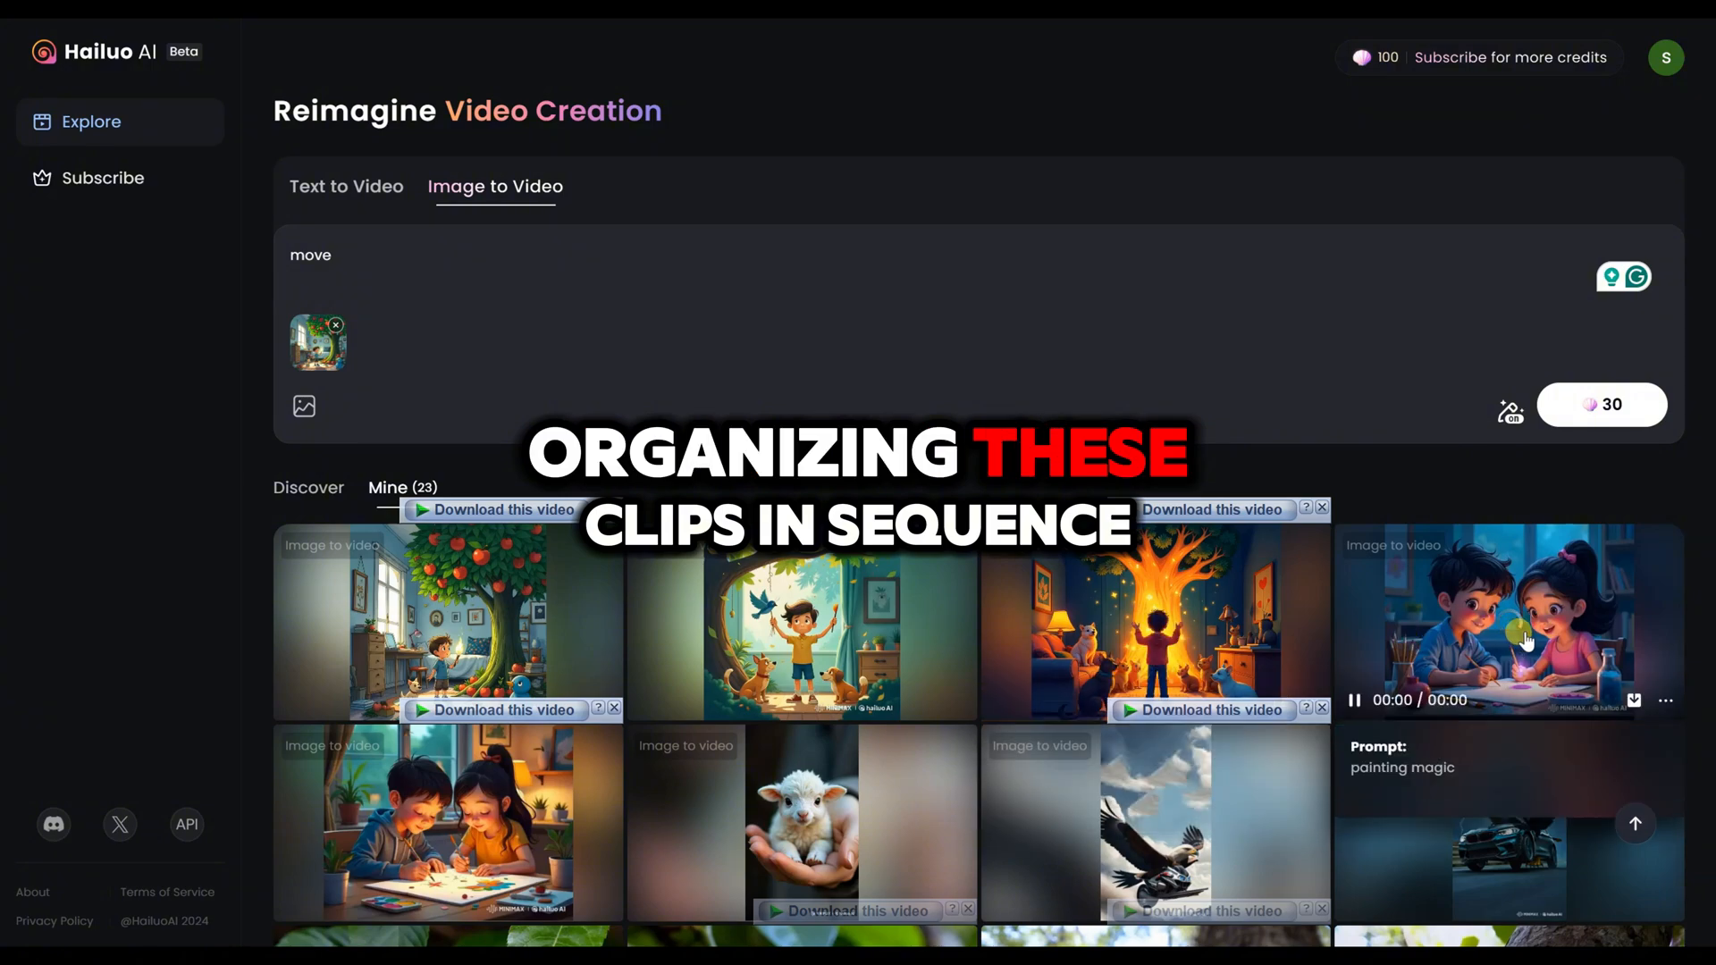
mouse_move(442, 853)
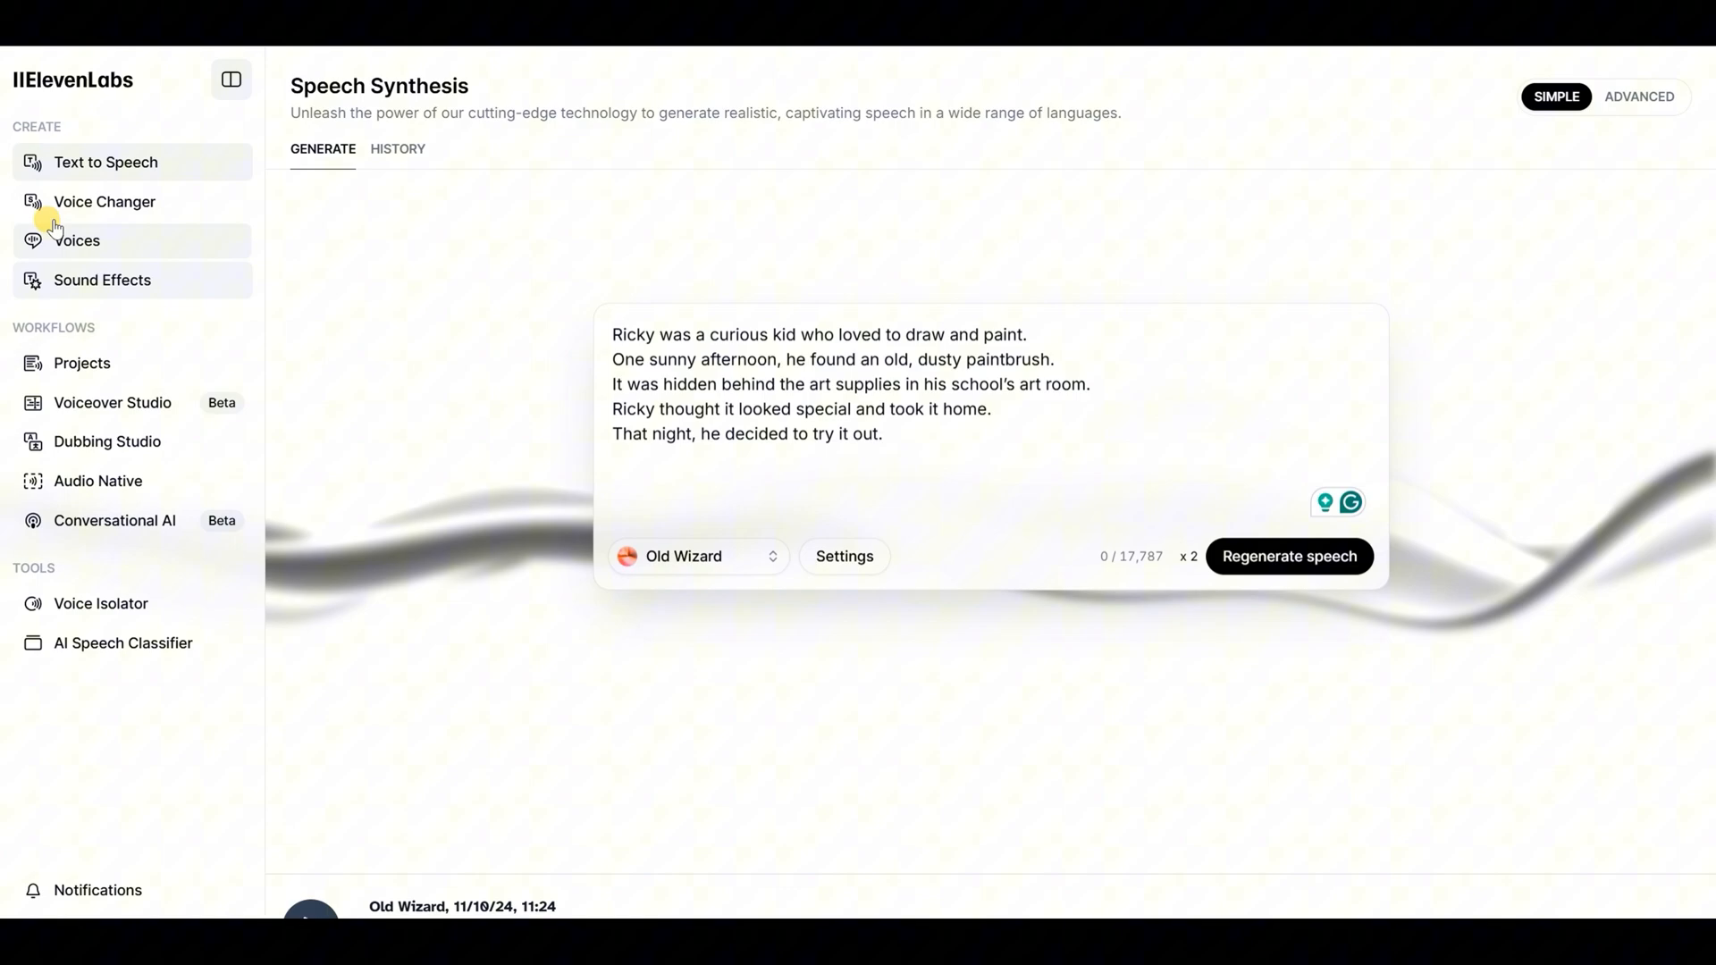
- Look through the saved voices in ElevenLabs and open the shared voice library
click(67, 239)
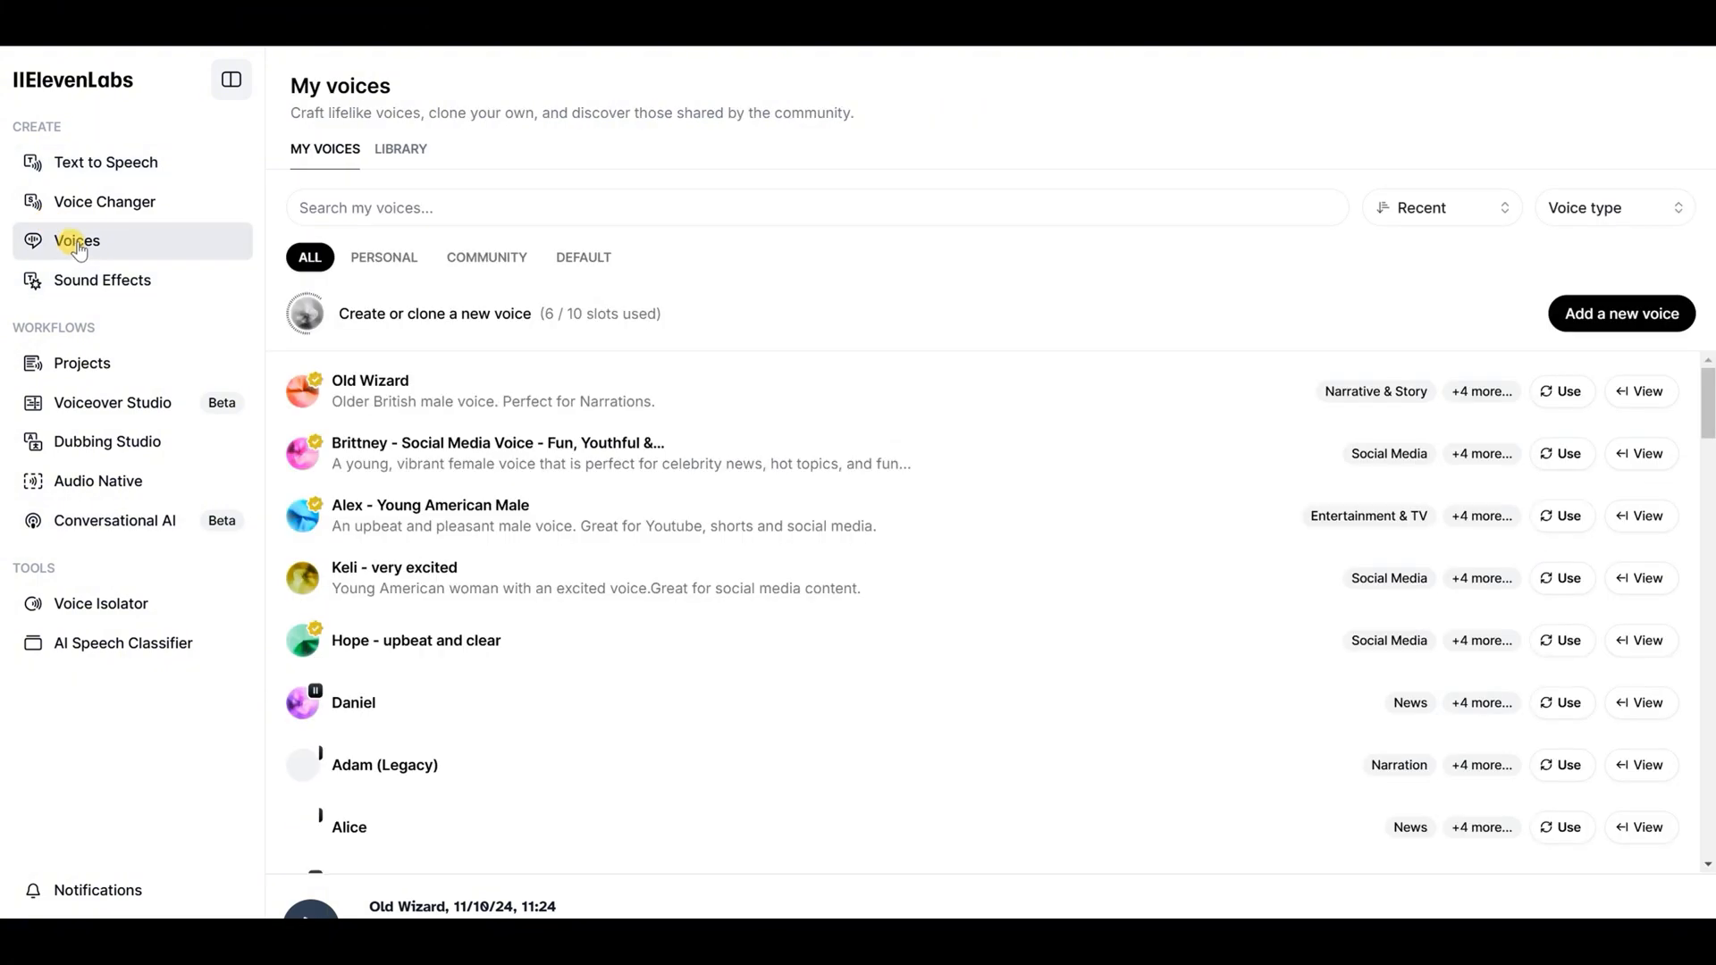
click(402, 150)
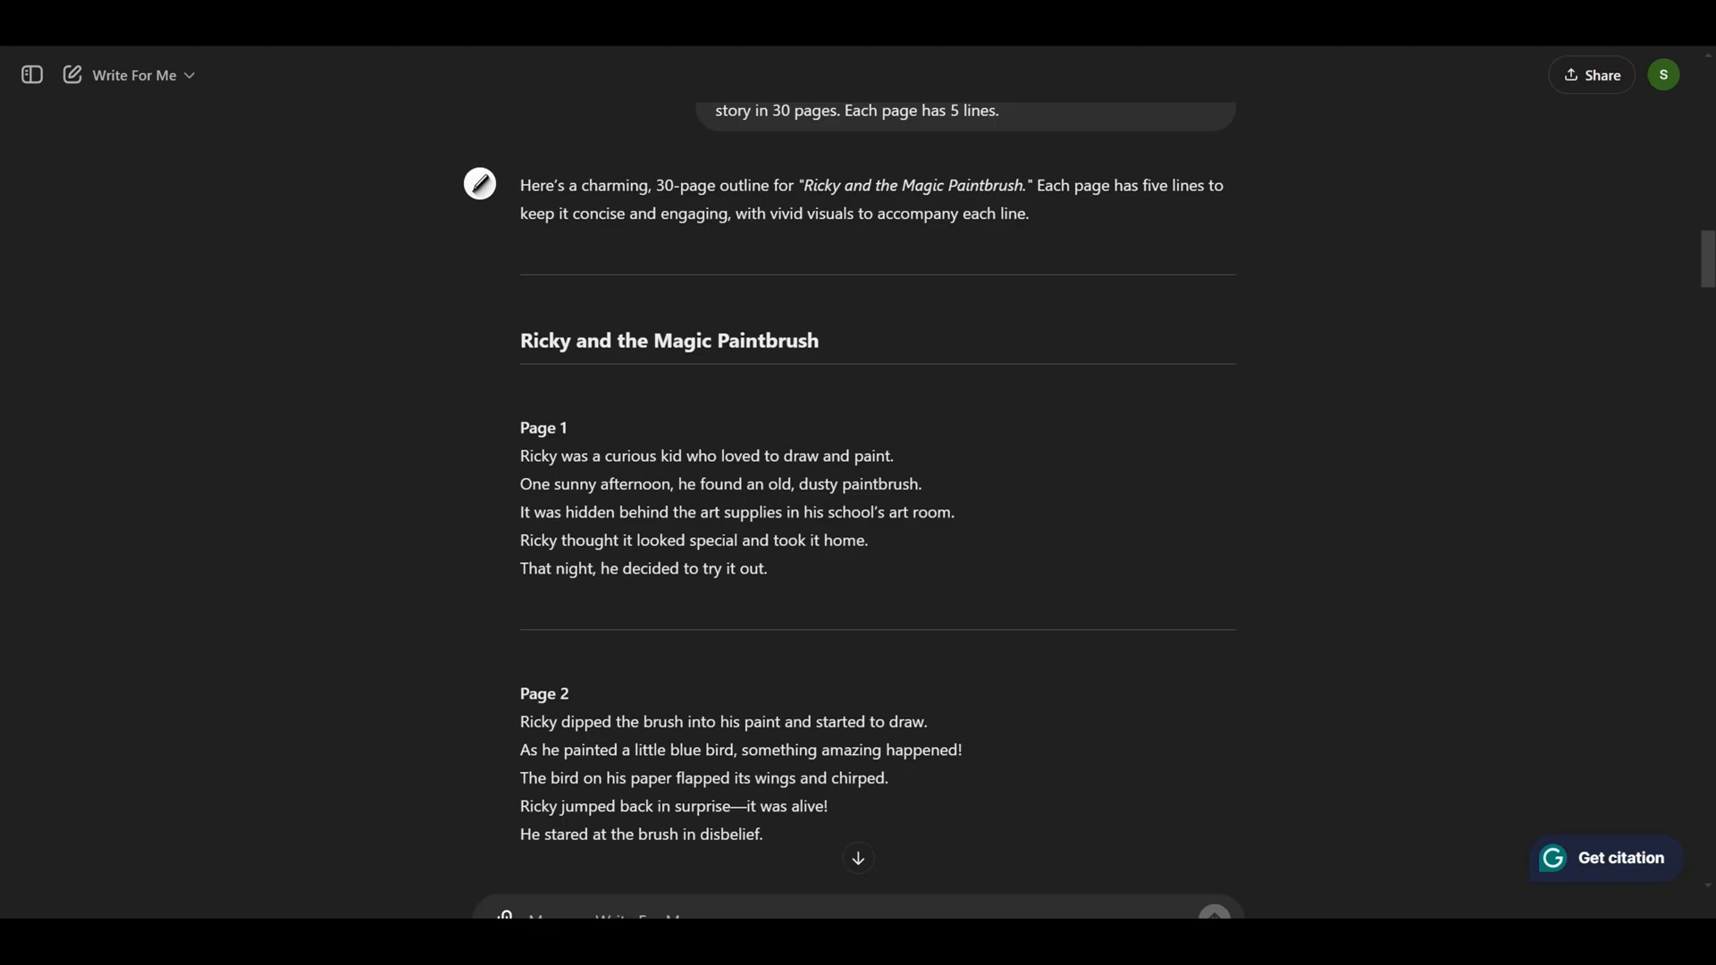
- Copy the Page 2 text from the chat, replace the ElevenLabs speech text with it, and open the voice settings
scroll(548, 517, down, 3)
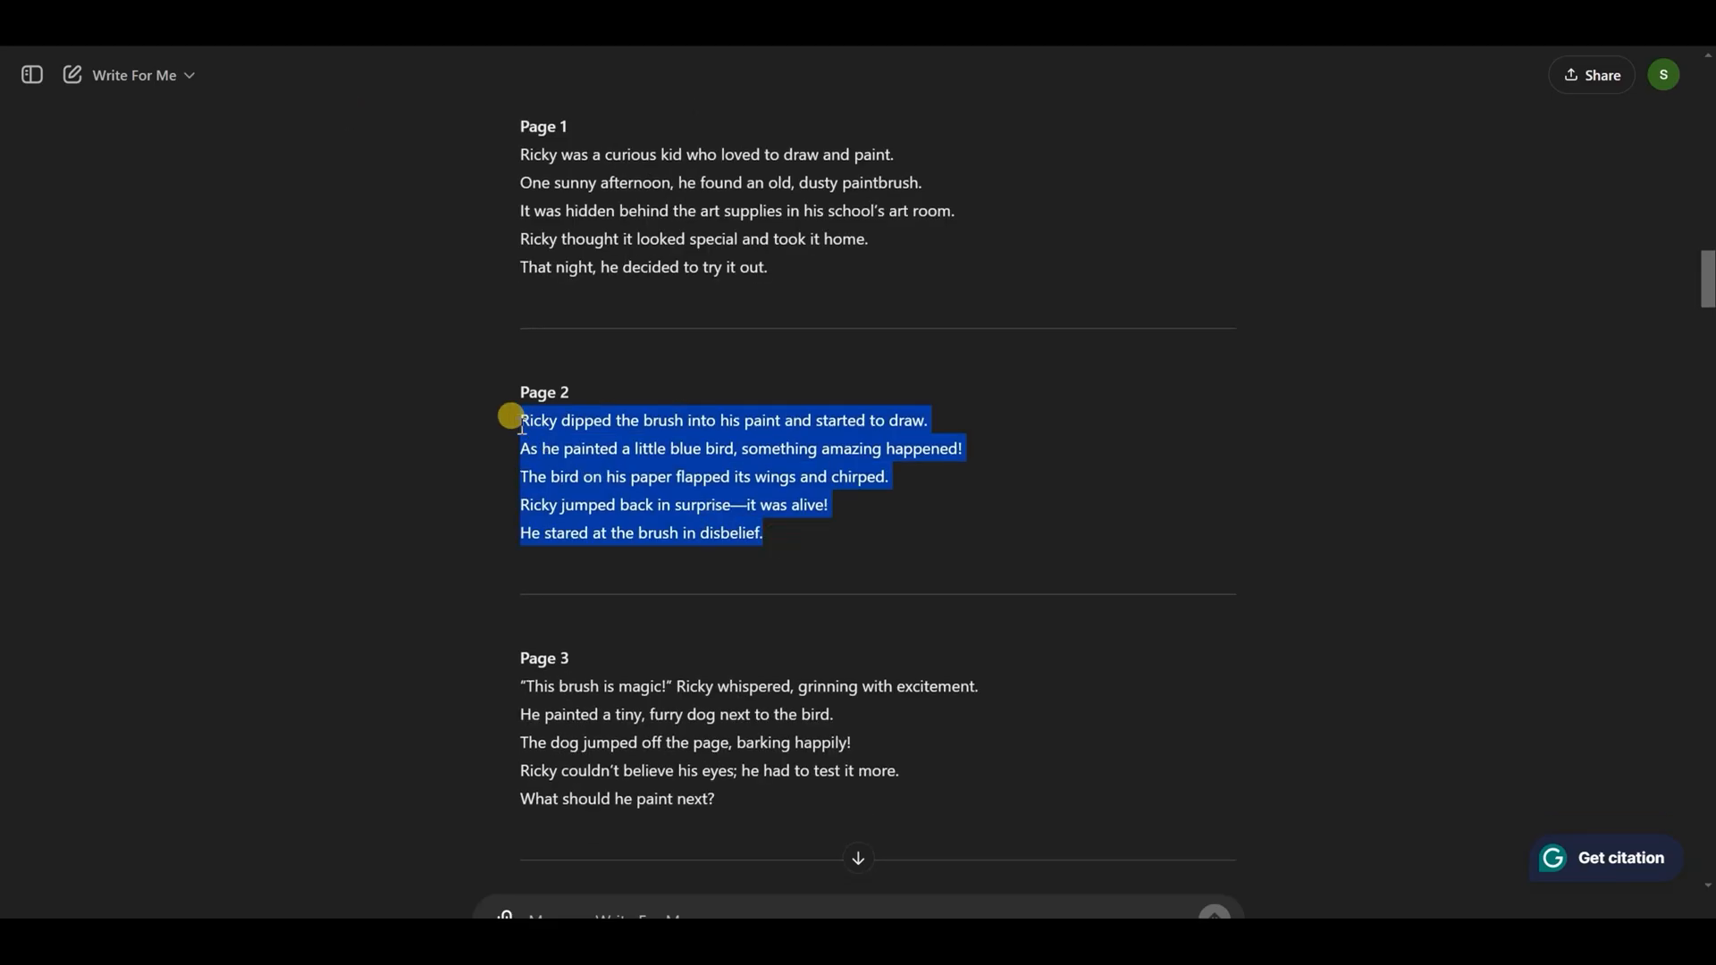
right_click(536, 443)
click(612, 471)
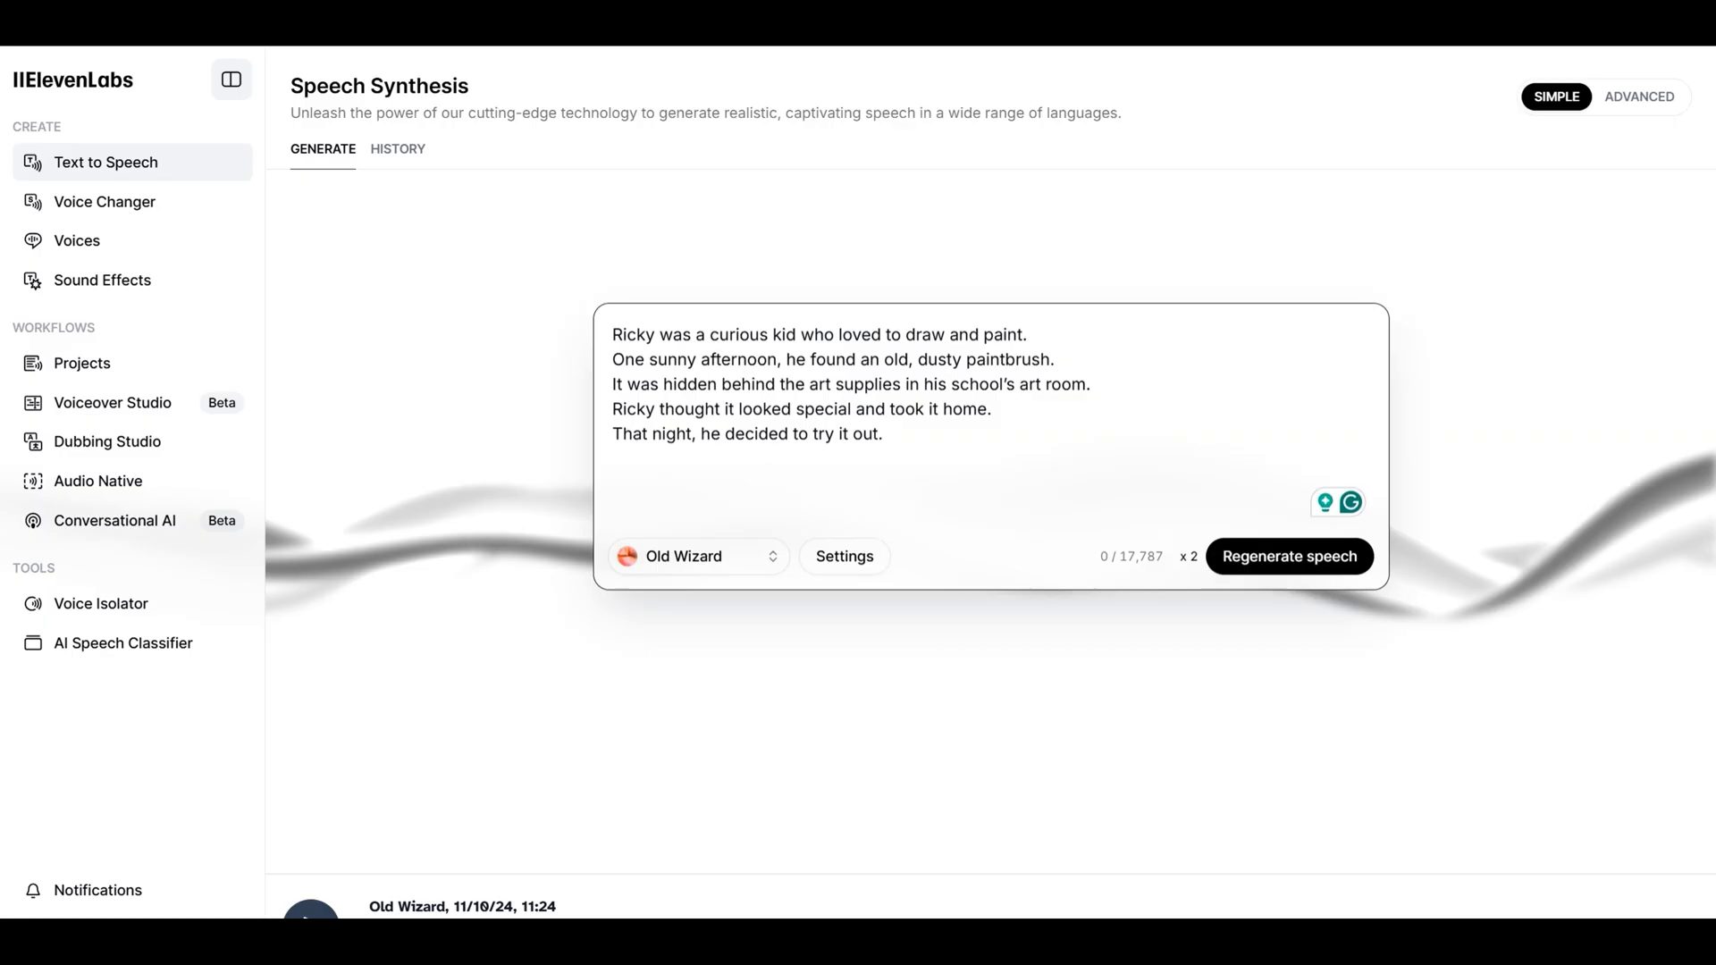
key(ctrl+a)
text(Ricky dipped the brush into his paint and started to draw. As he painted a little blue bird, something amazing happened! The bird on his paper flapped its wings and chirped. Ricky jumped back in surprise—it was alive! He stared at the brush in disbelief.)
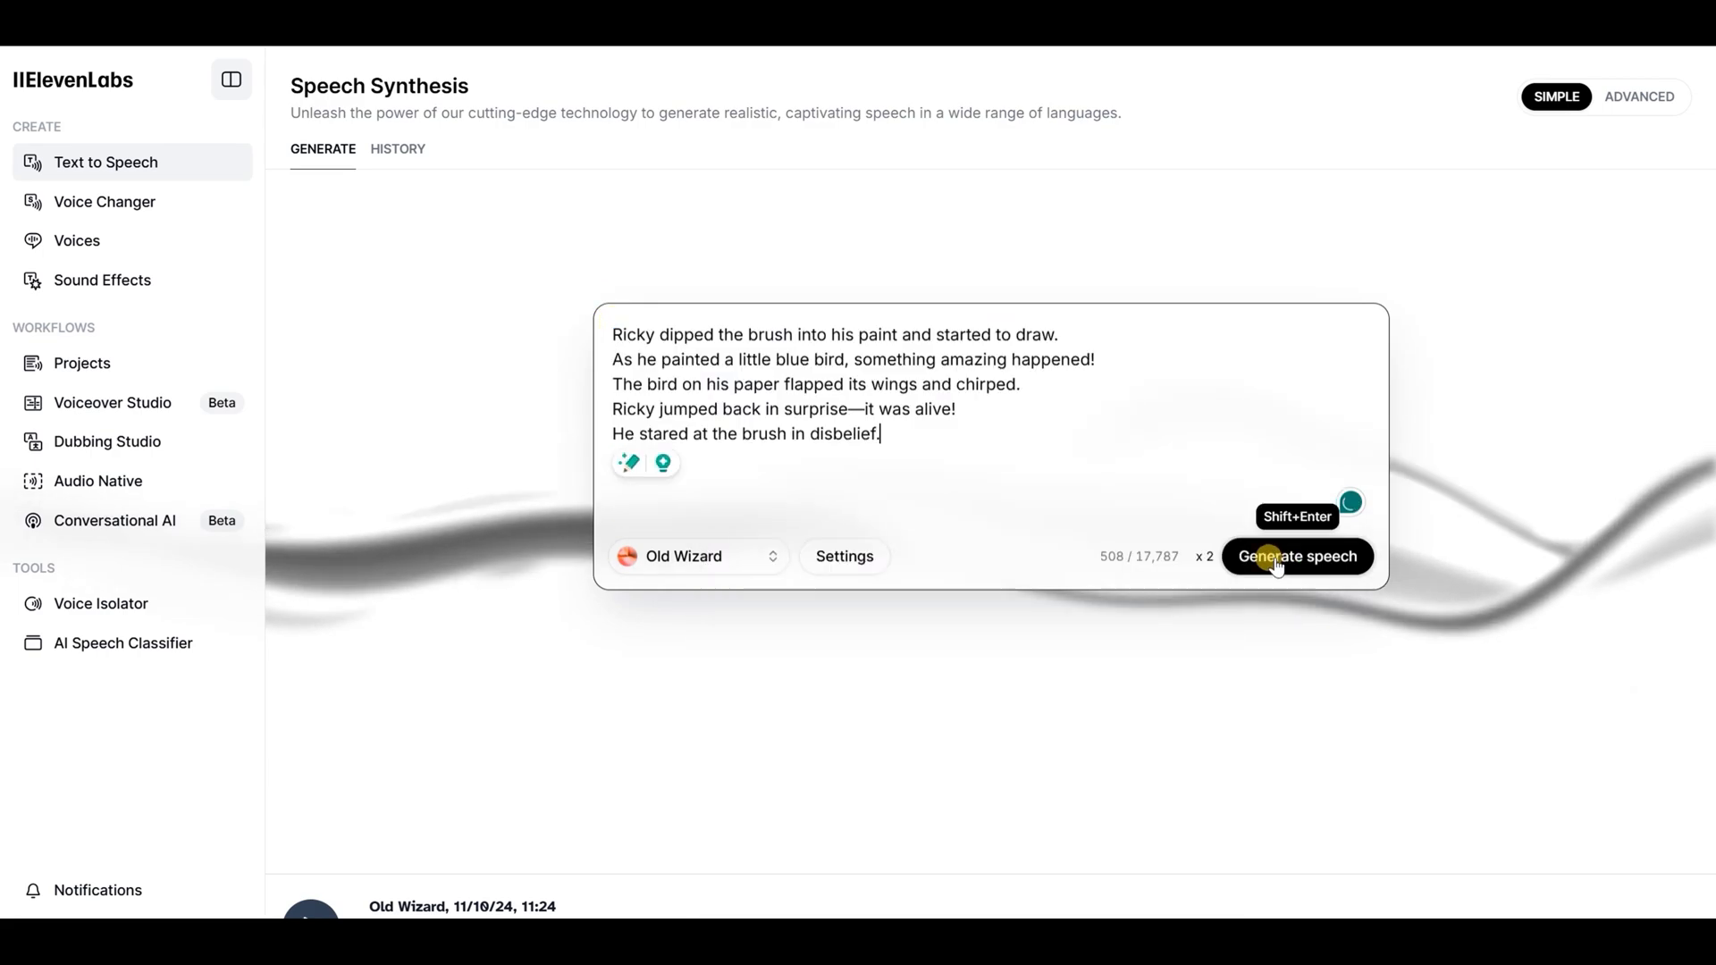
click(856, 561)
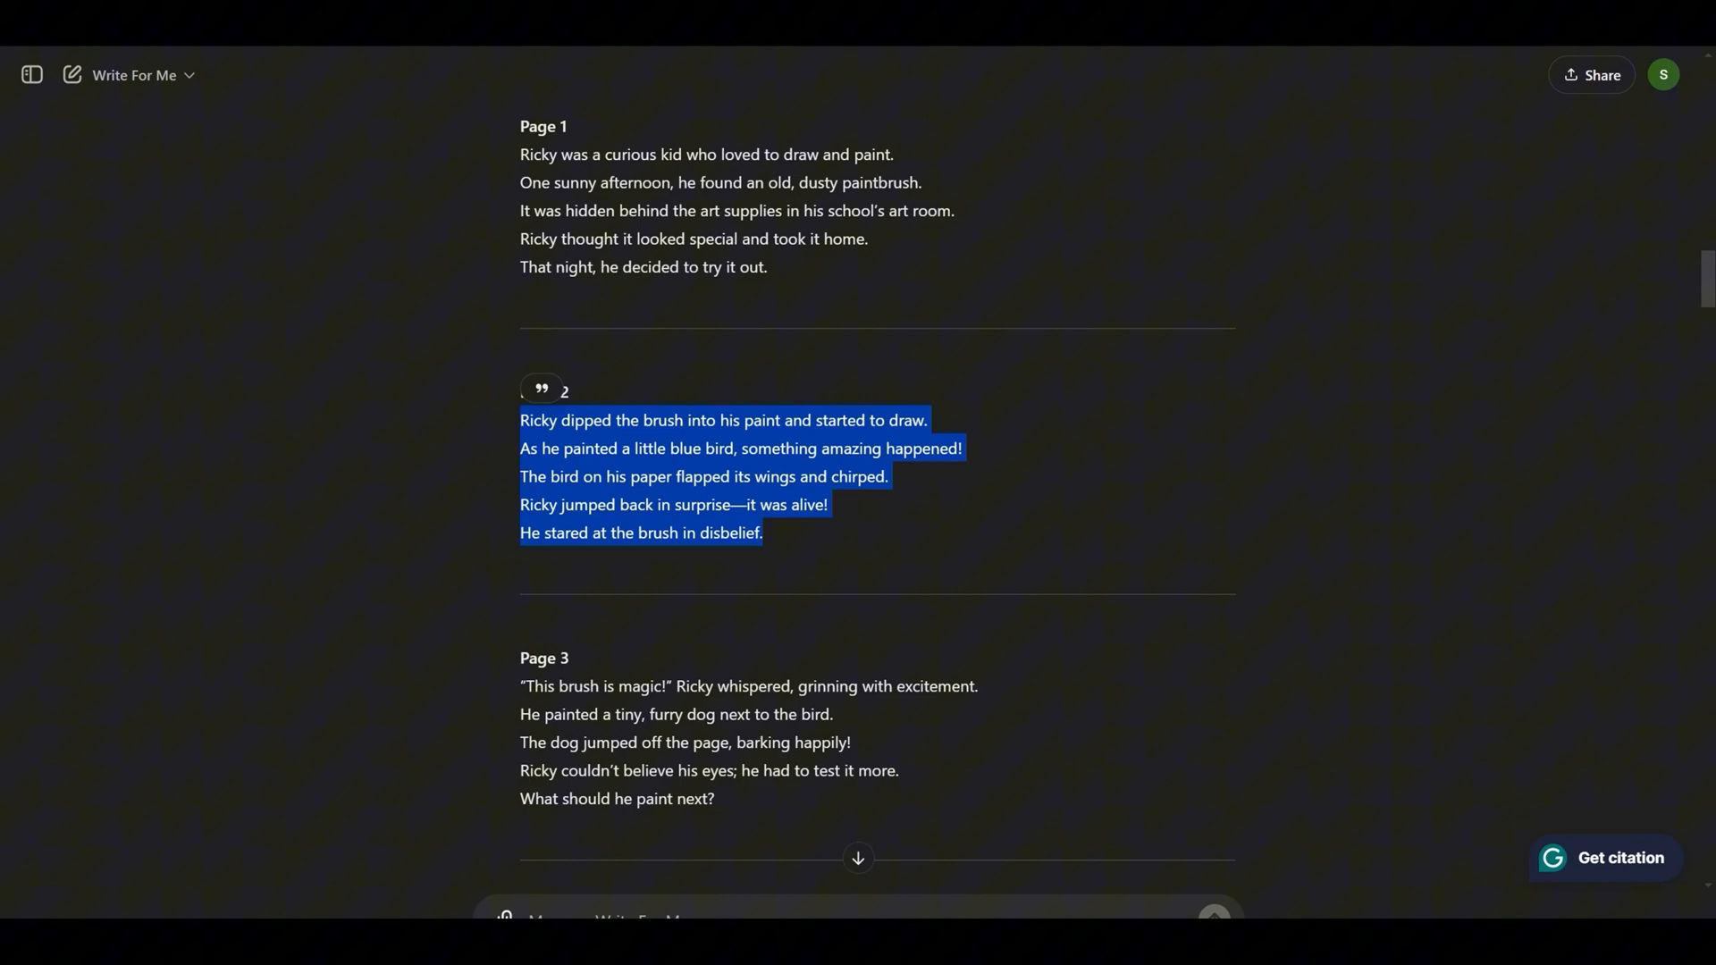
- Select the Page 3 story text in the chat for narration, and copy the Page 4 text
scroll(722, 509, down, 3)
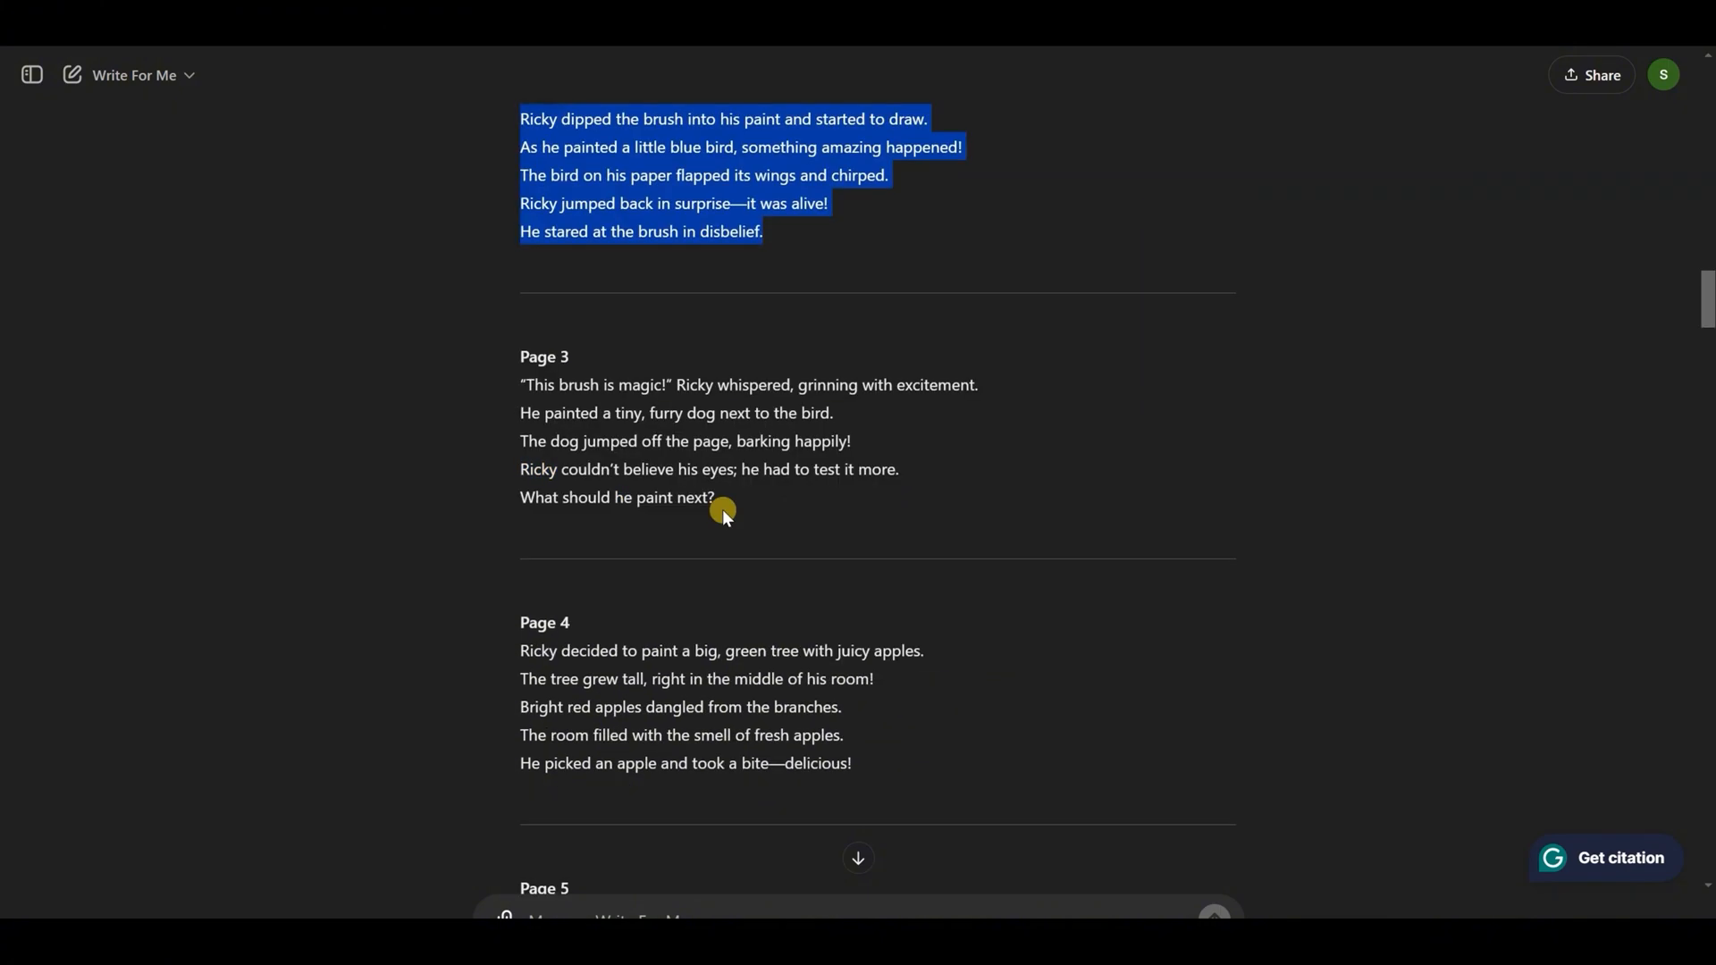
drag(720, 505, 527, 387)
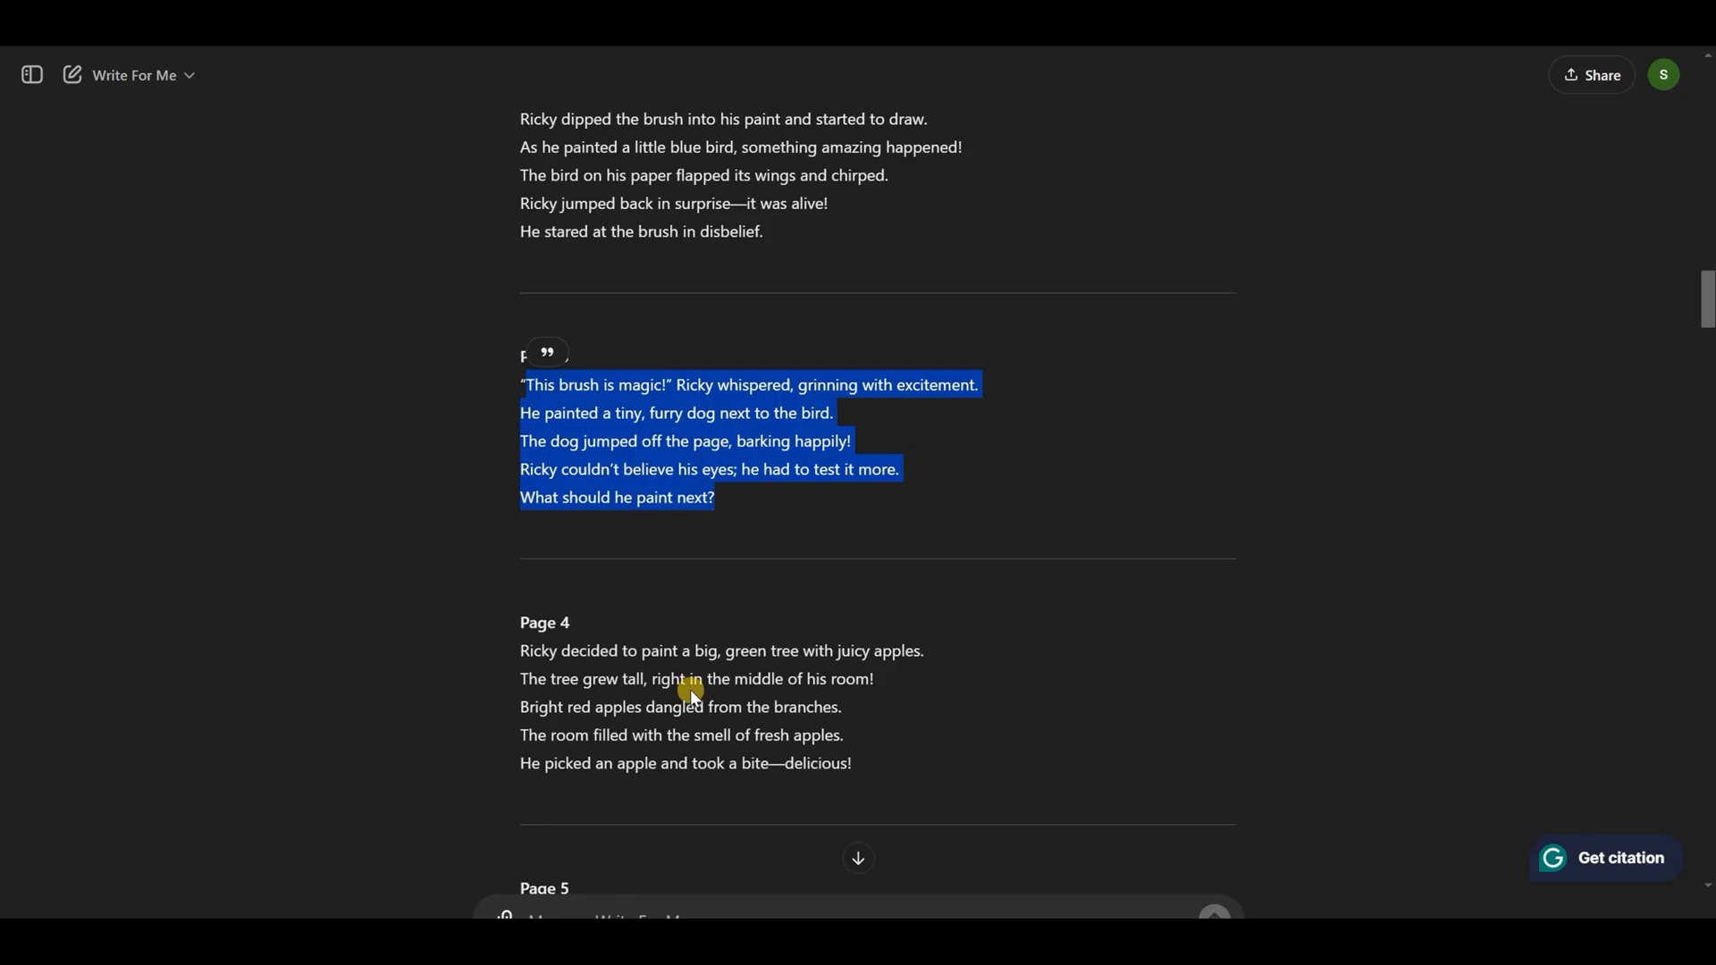
scroll(793, 688, down, 2)
drag(865, 563, 525, 447)
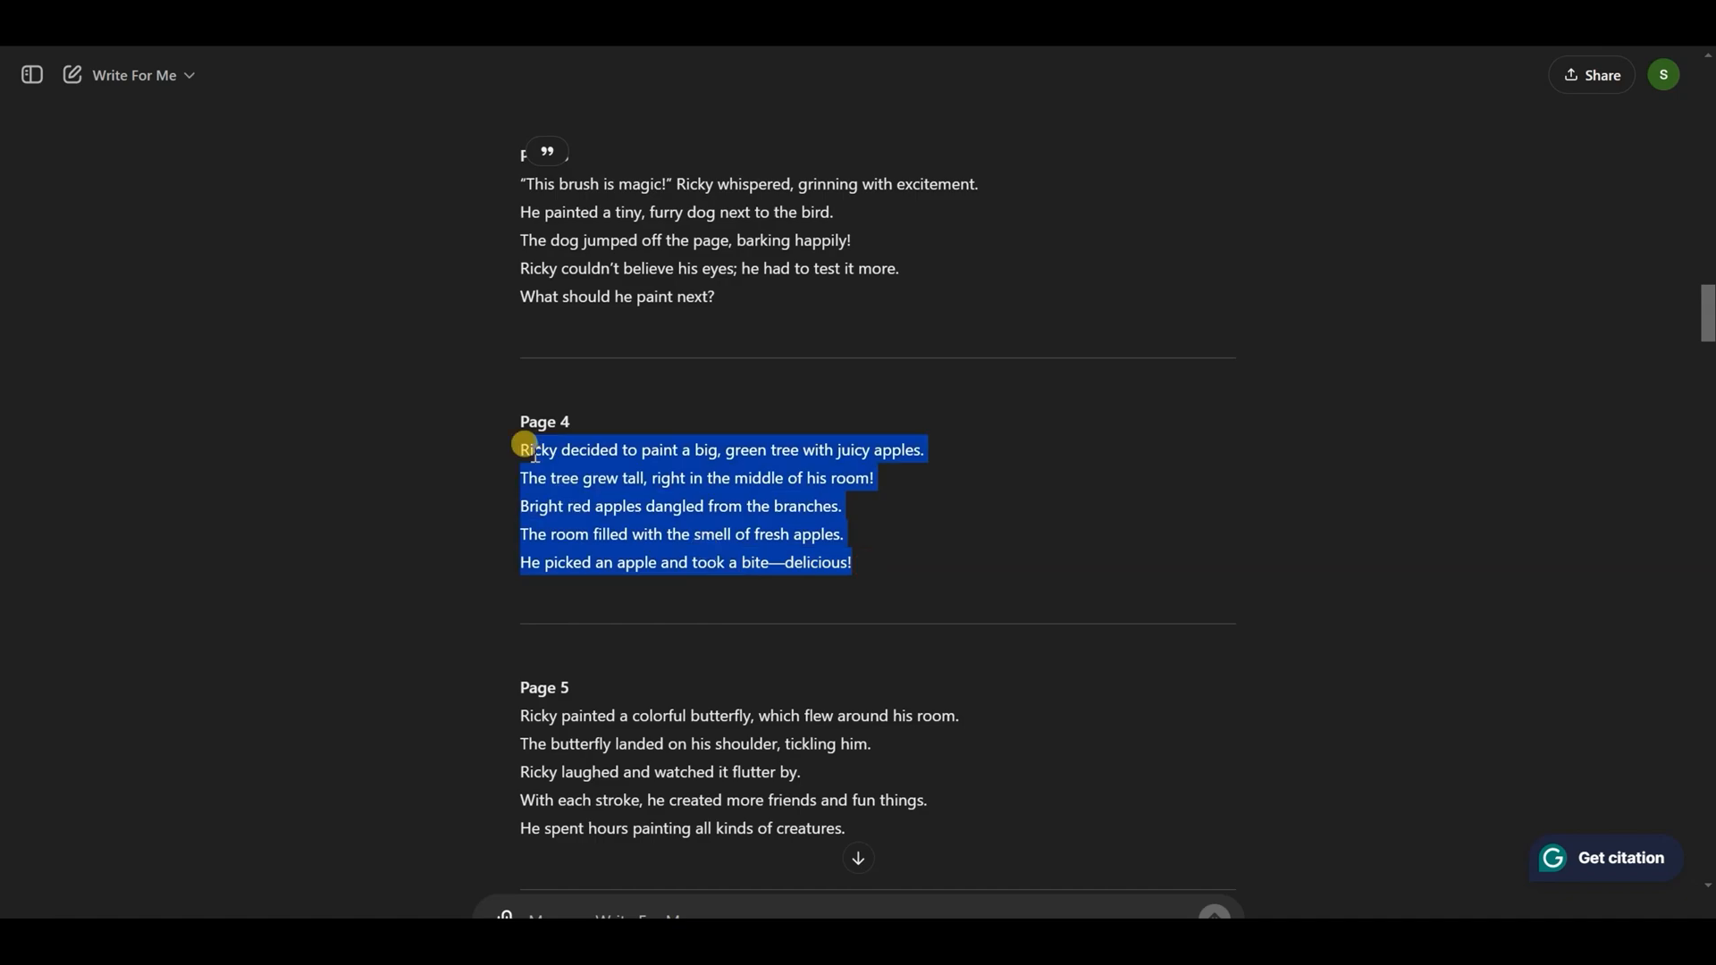
right_click(549, 461)
click(617, 497)
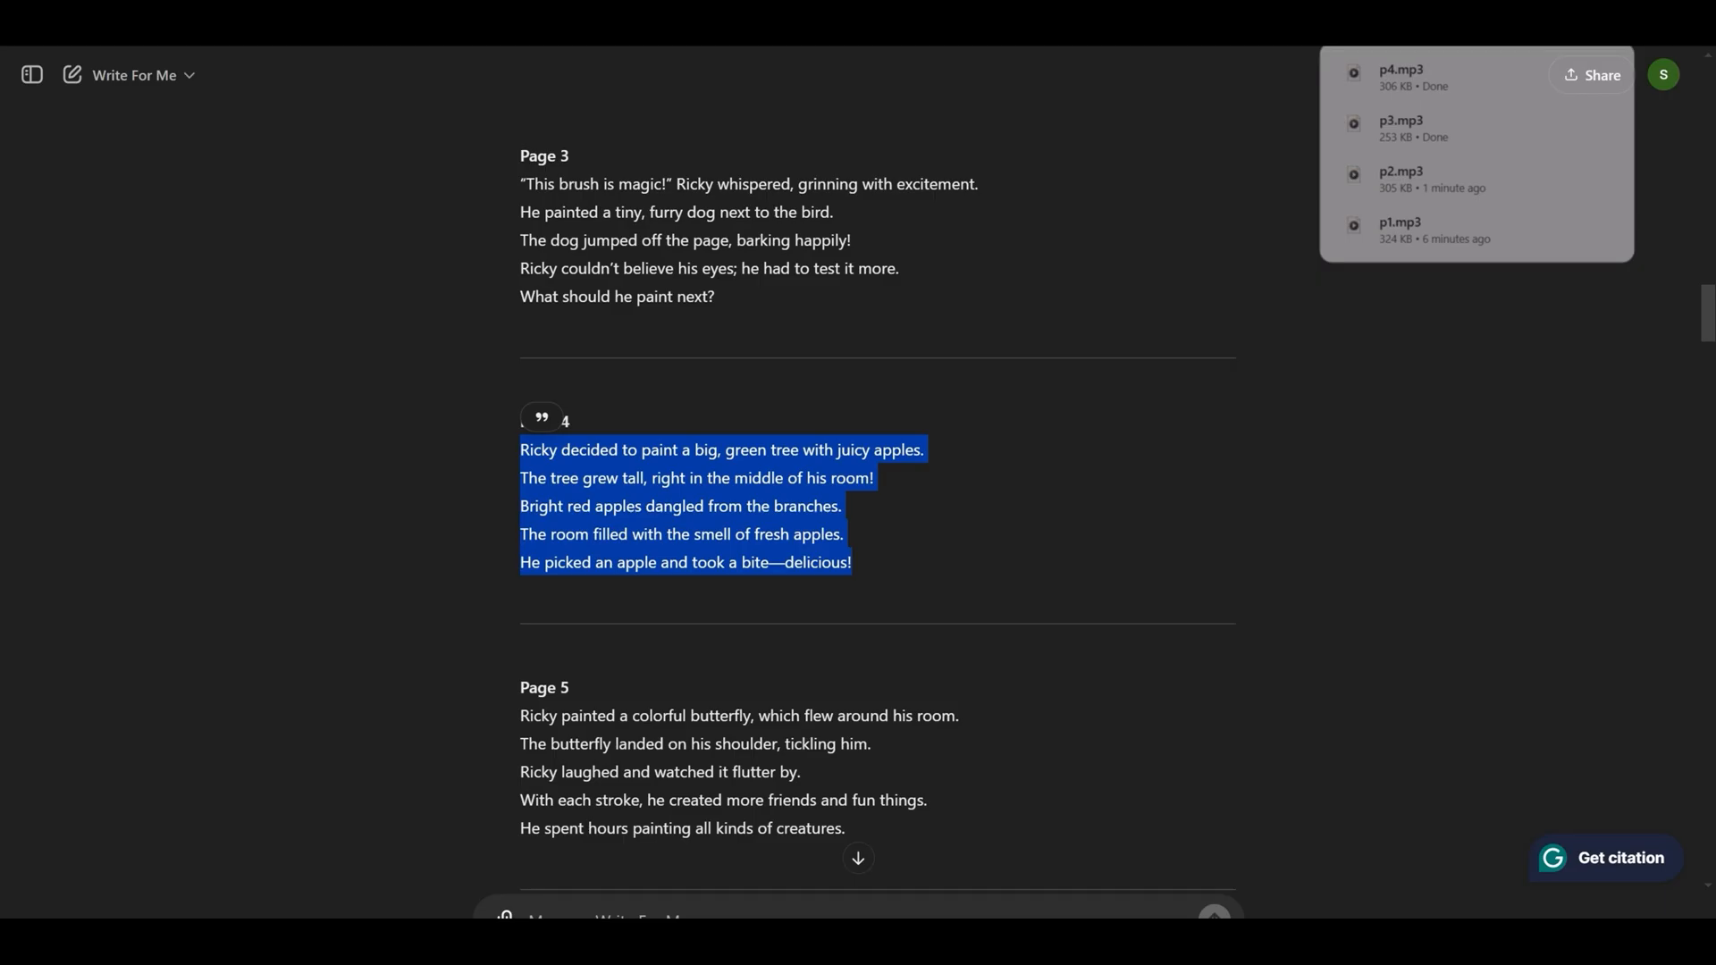
- Copy the Page 5 text from the chat and replace the speech text in ElevenLabs with it
scroll(709, 628, down, 3)
click(849, 535)
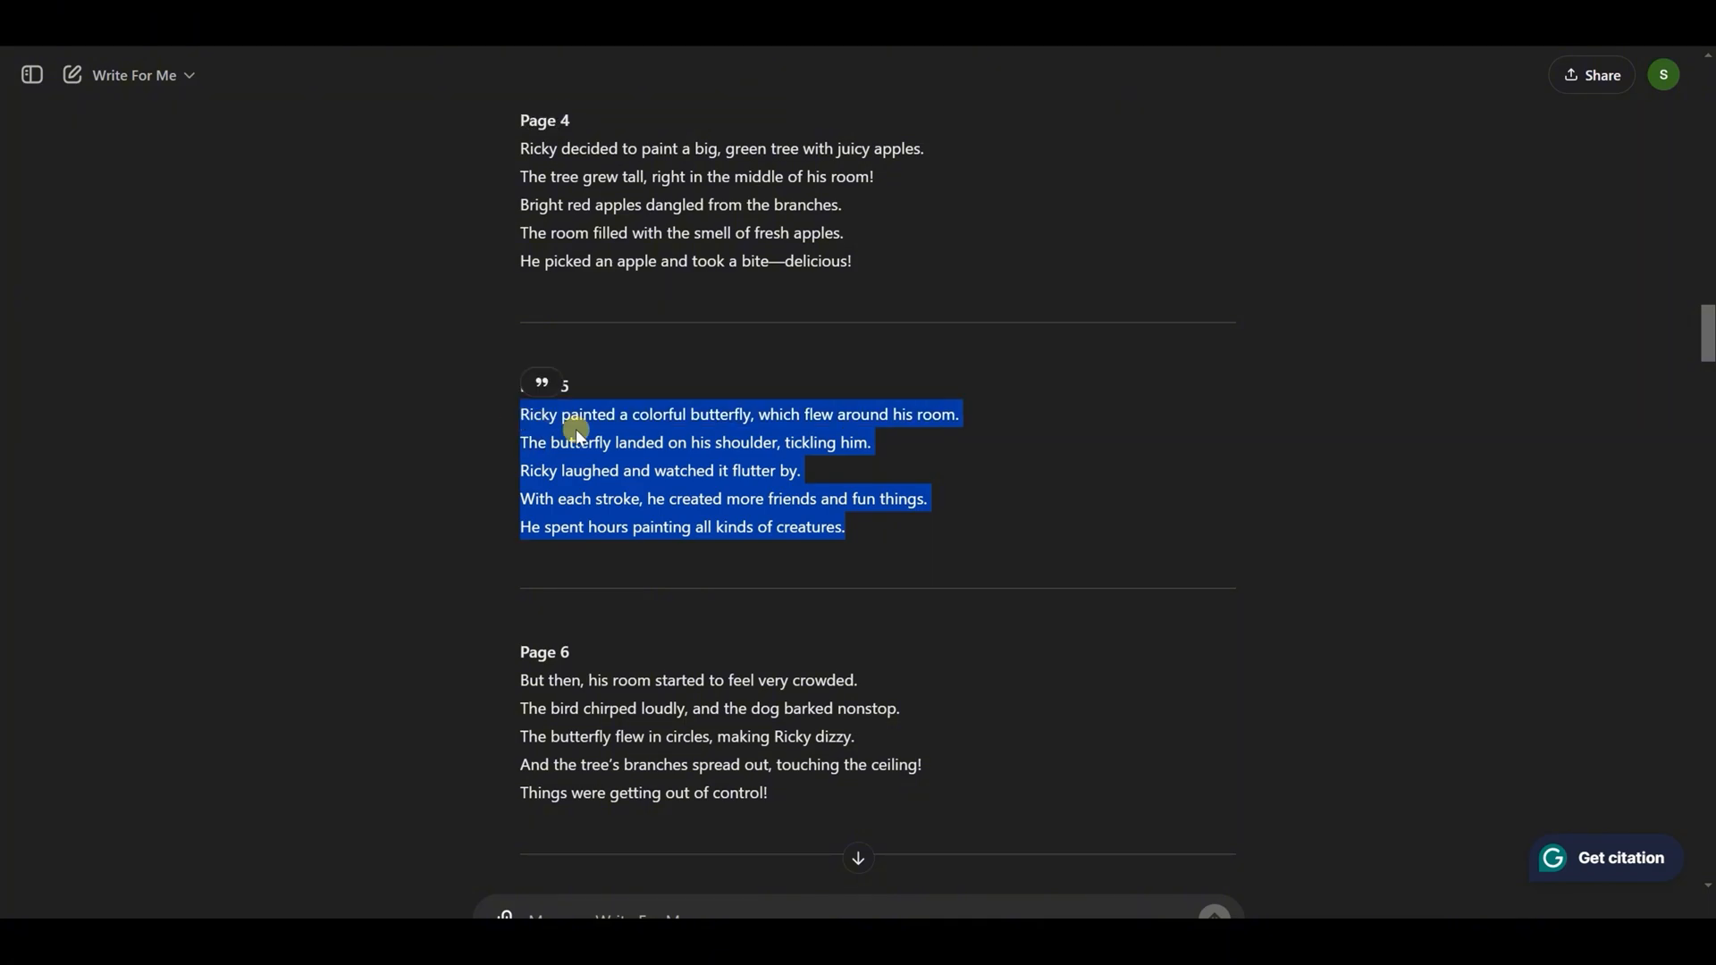
key(ctrl+c)
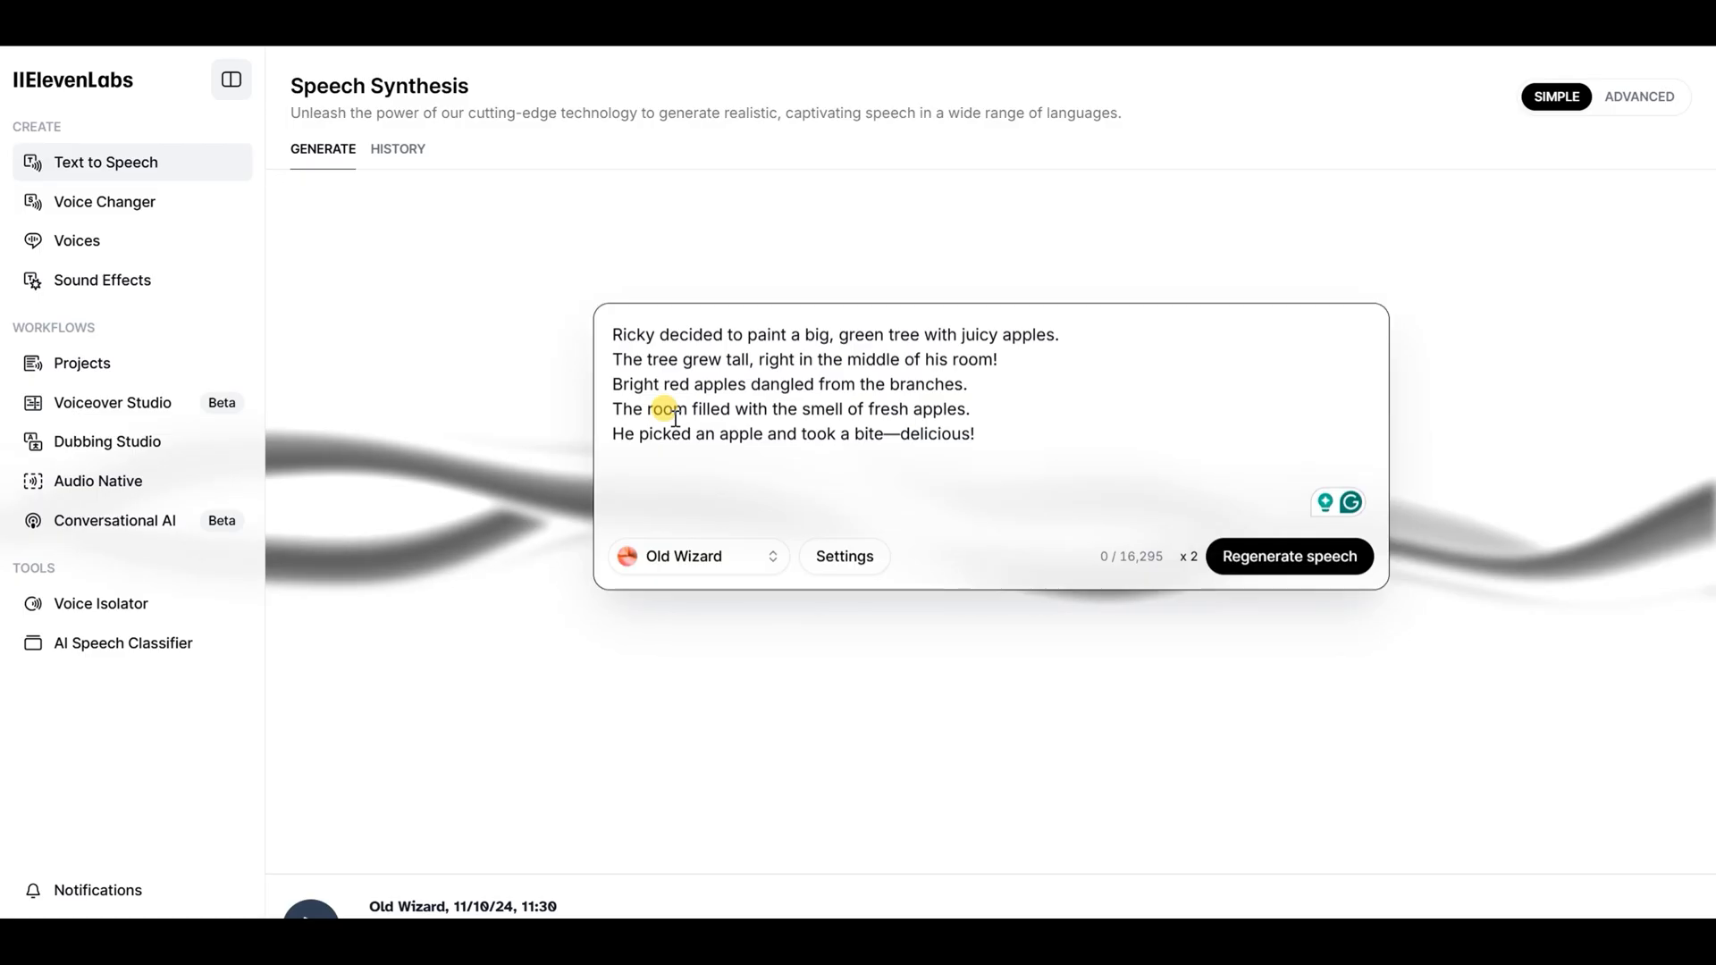
key(ctrl+a)
key(ctrl+v)
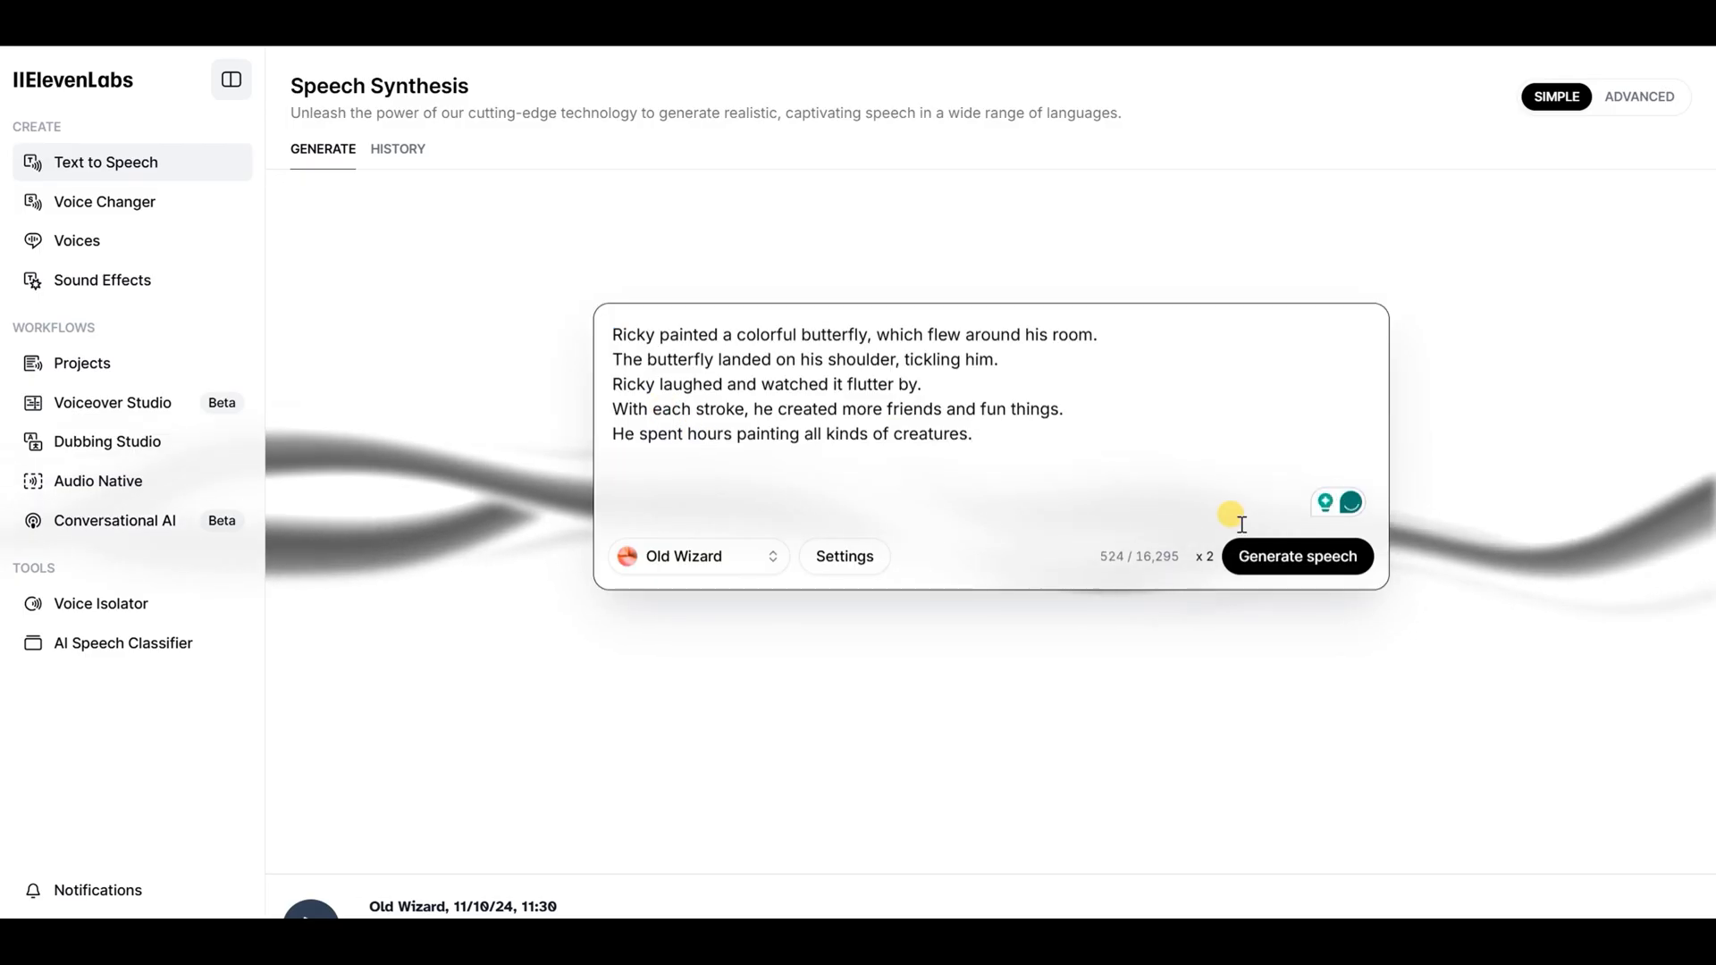
- Generate the Page 5 narration with the Old Wizard voice and save the audio as p5
click(1260, 556)
click(1433, 800)
text(p5)
key(Return)
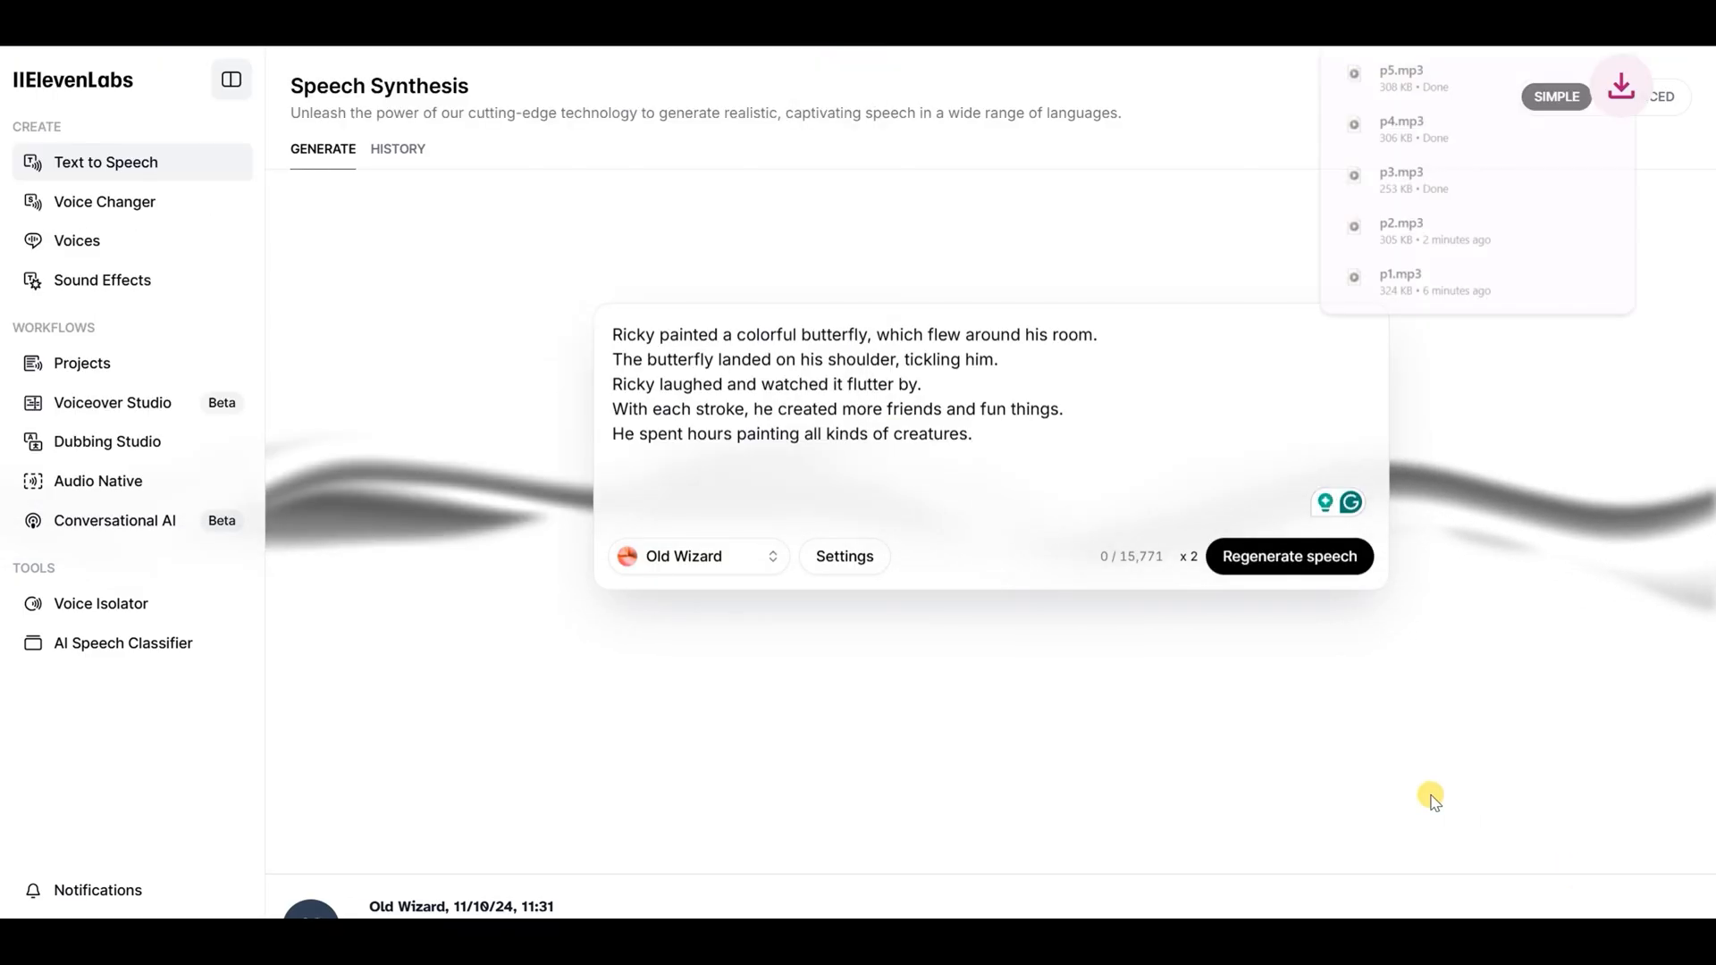
- Copy the Page 6 story text from the chat for narration and save its generated audio file from ElevenLabs
key(alt+Tab)
scroll(670, 623, down, 2)
scroll(675, 630, down, 1)
click(770, 595)
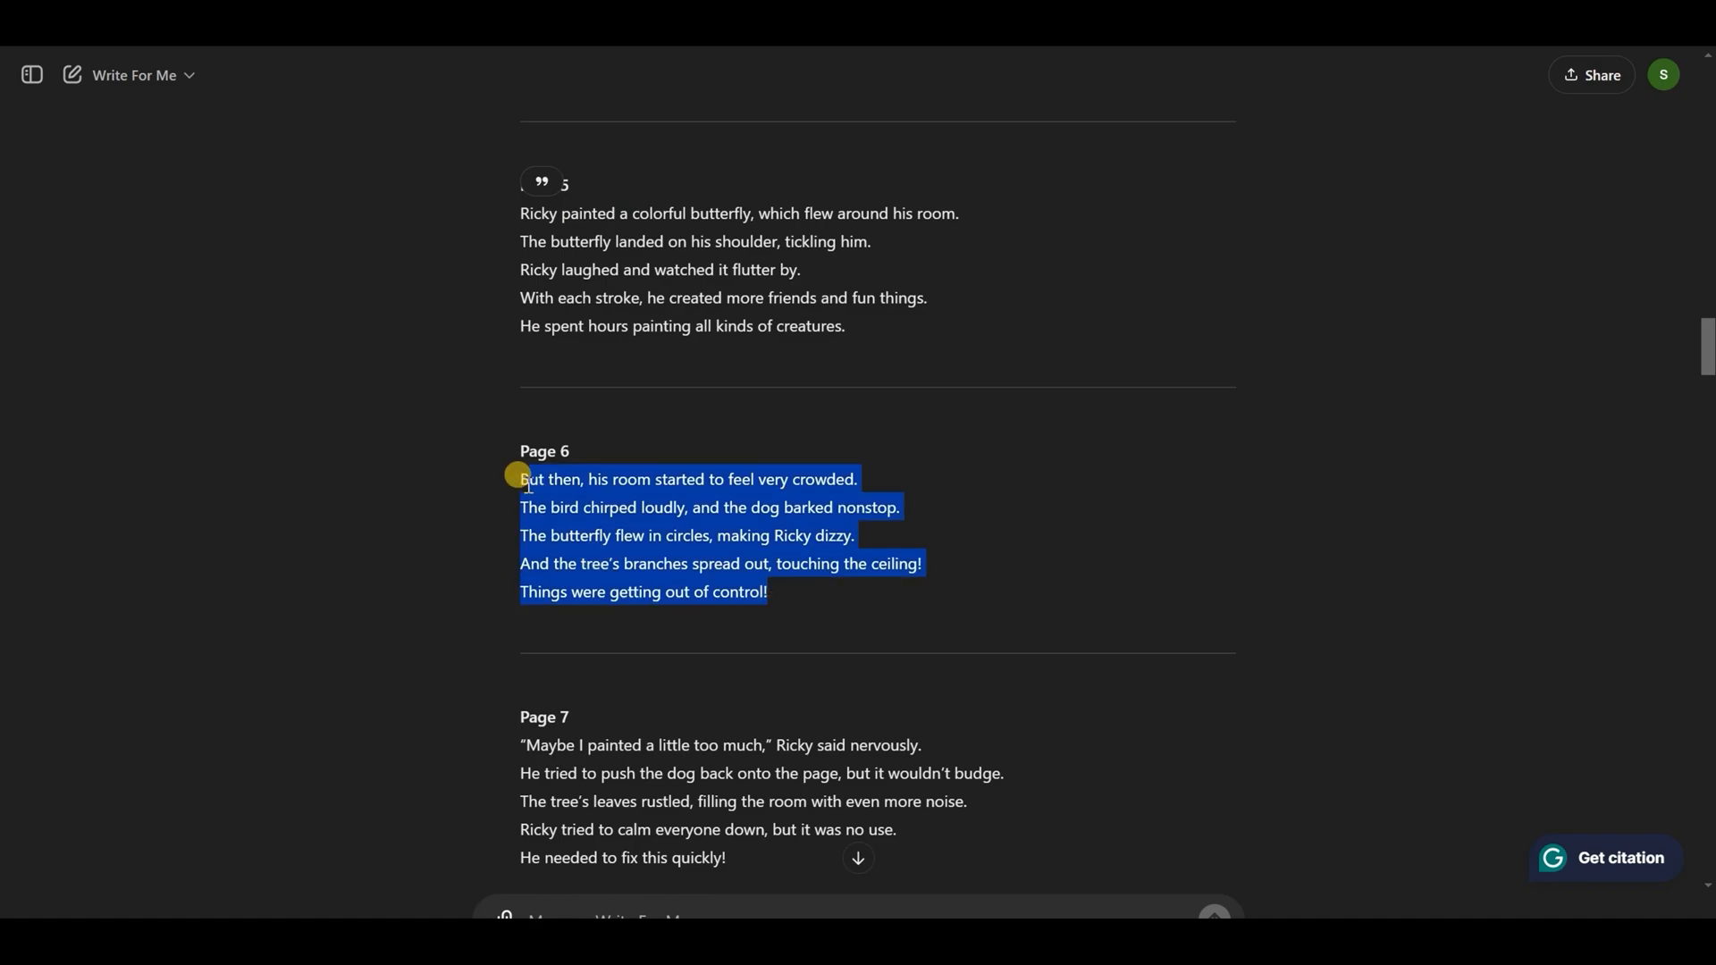
right_click(563, 502)
click(622, 529)
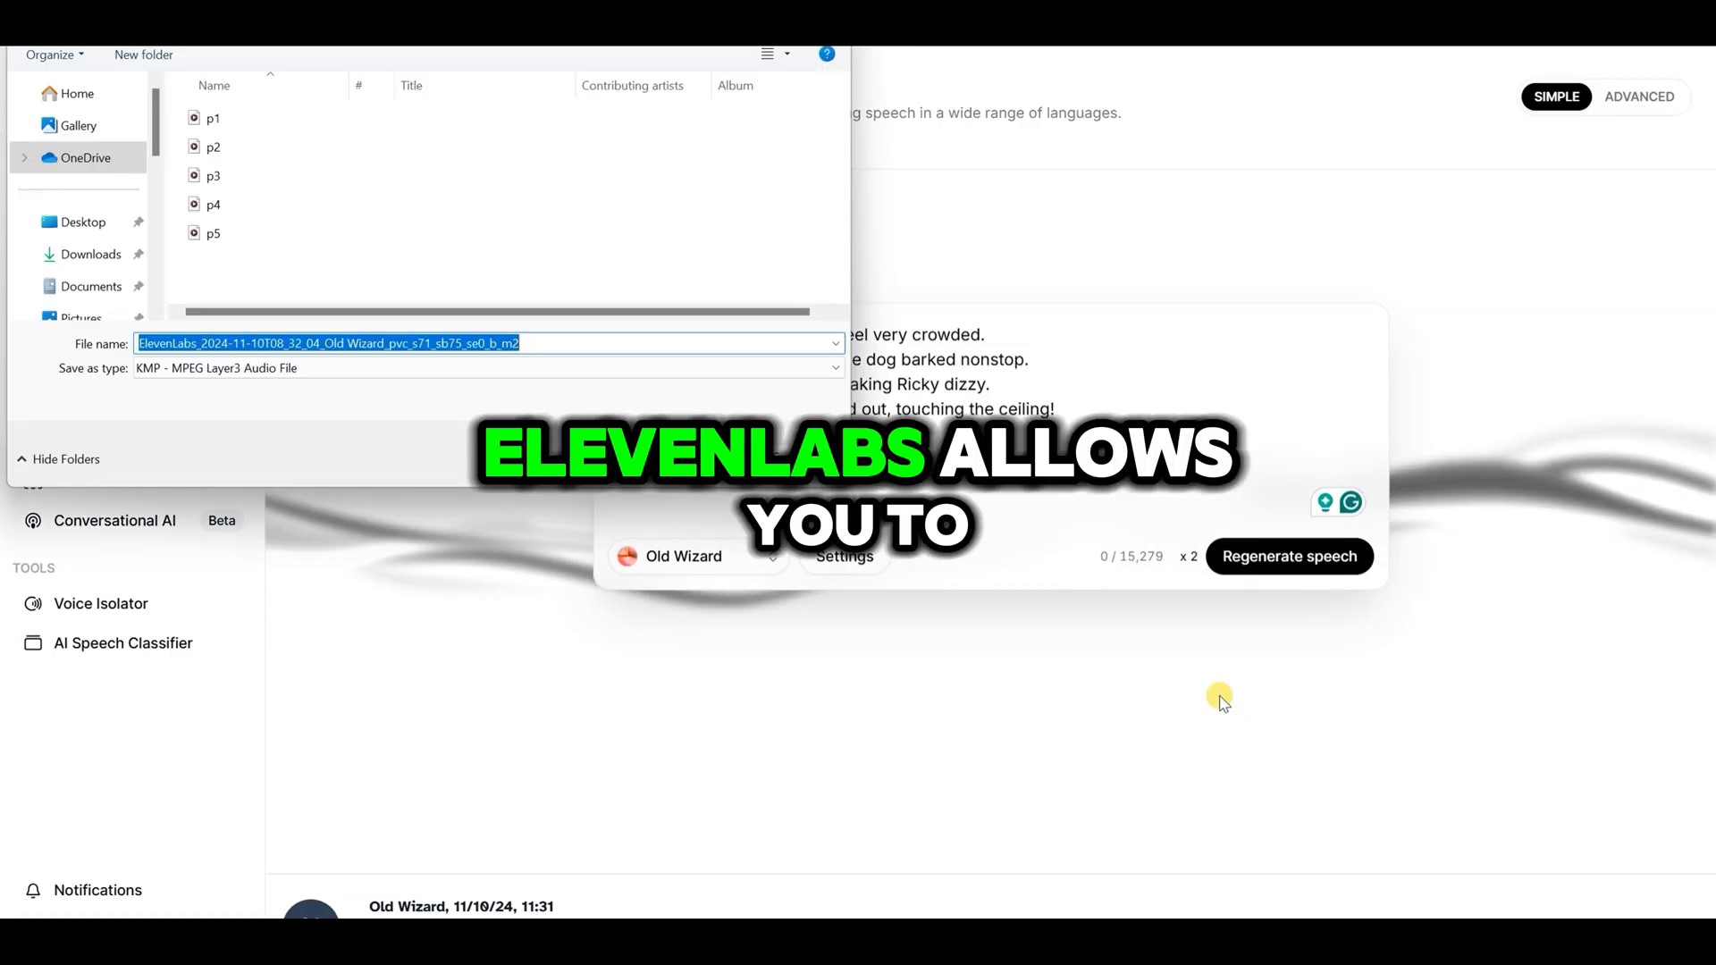
key(Return)
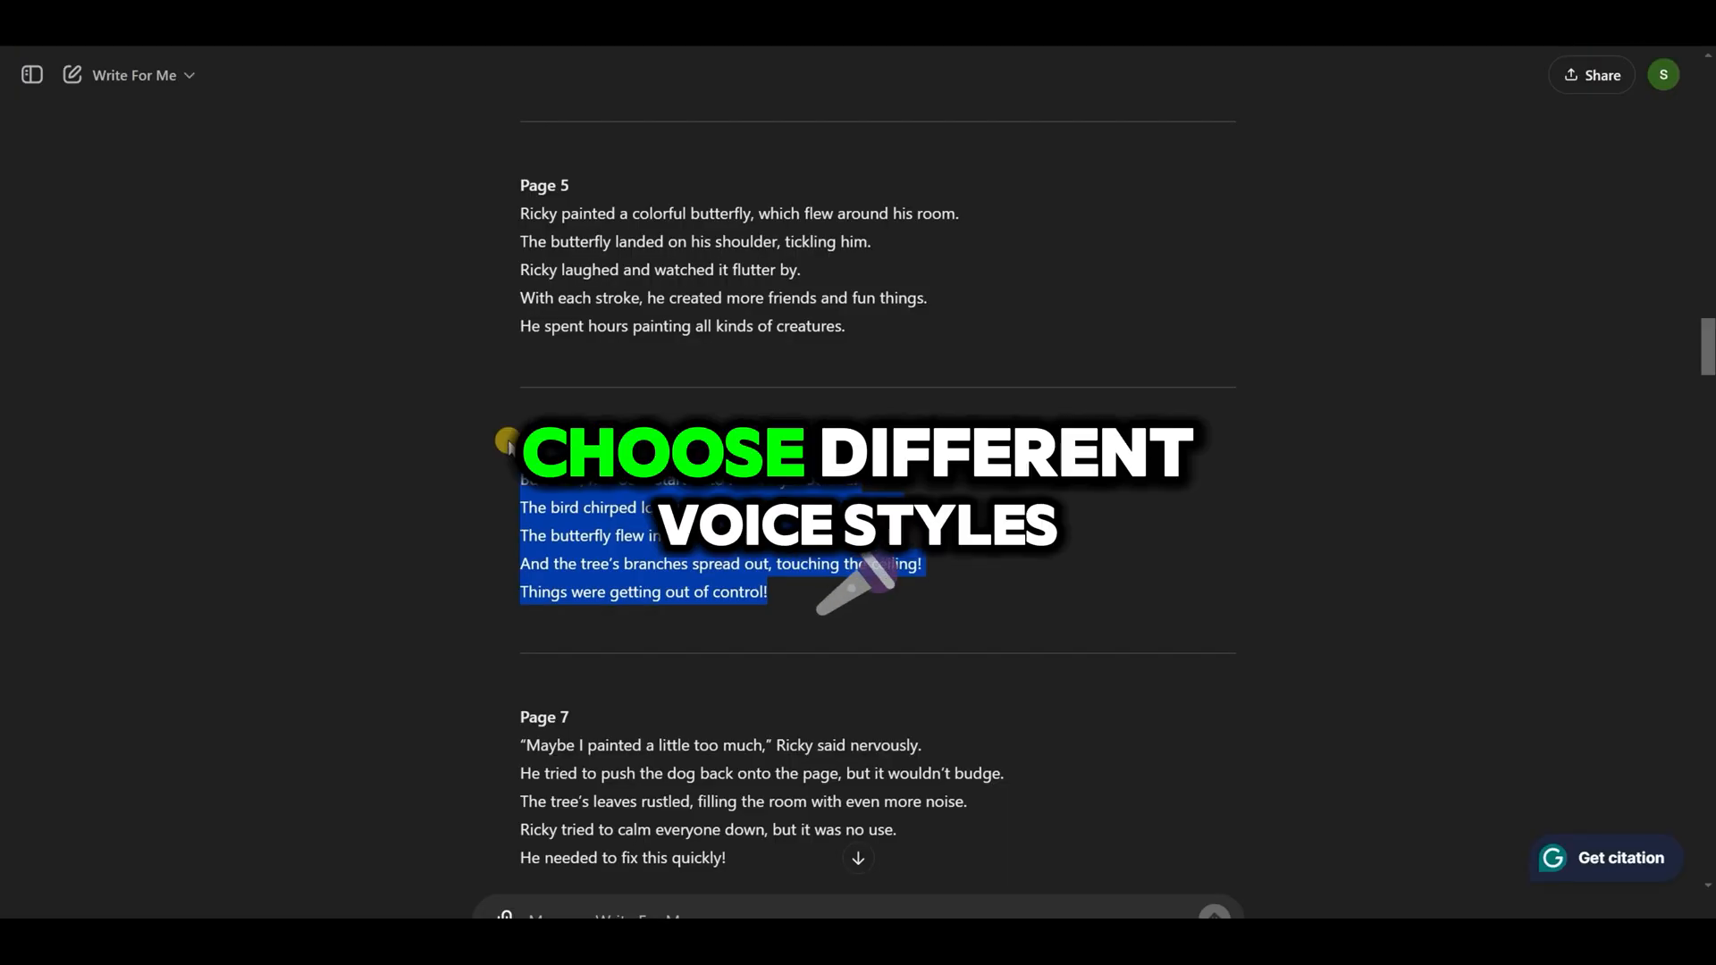
- Copy the Page 7 story text, from "Maybe I painted a little too much" to "He needed to fix this quickly!"
scroll(816, 573, down, 3)
click(708, 558)
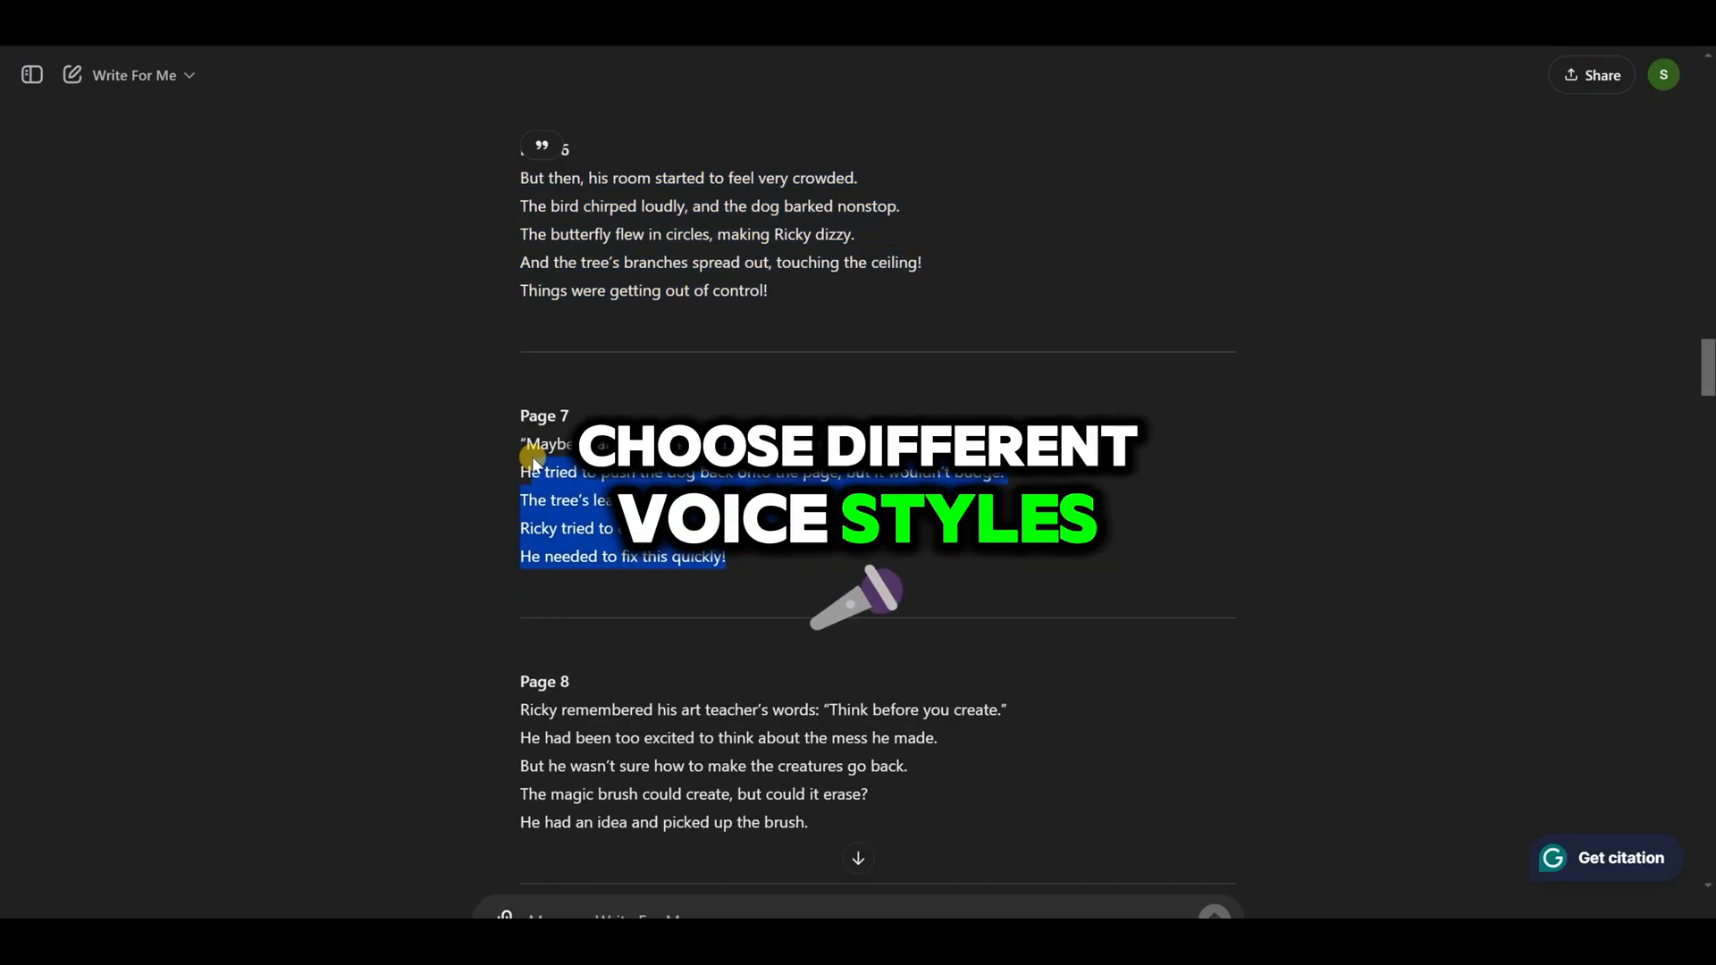
drag(534, 462, 517, 440)
right_click(565, 549)
click(608, 572)
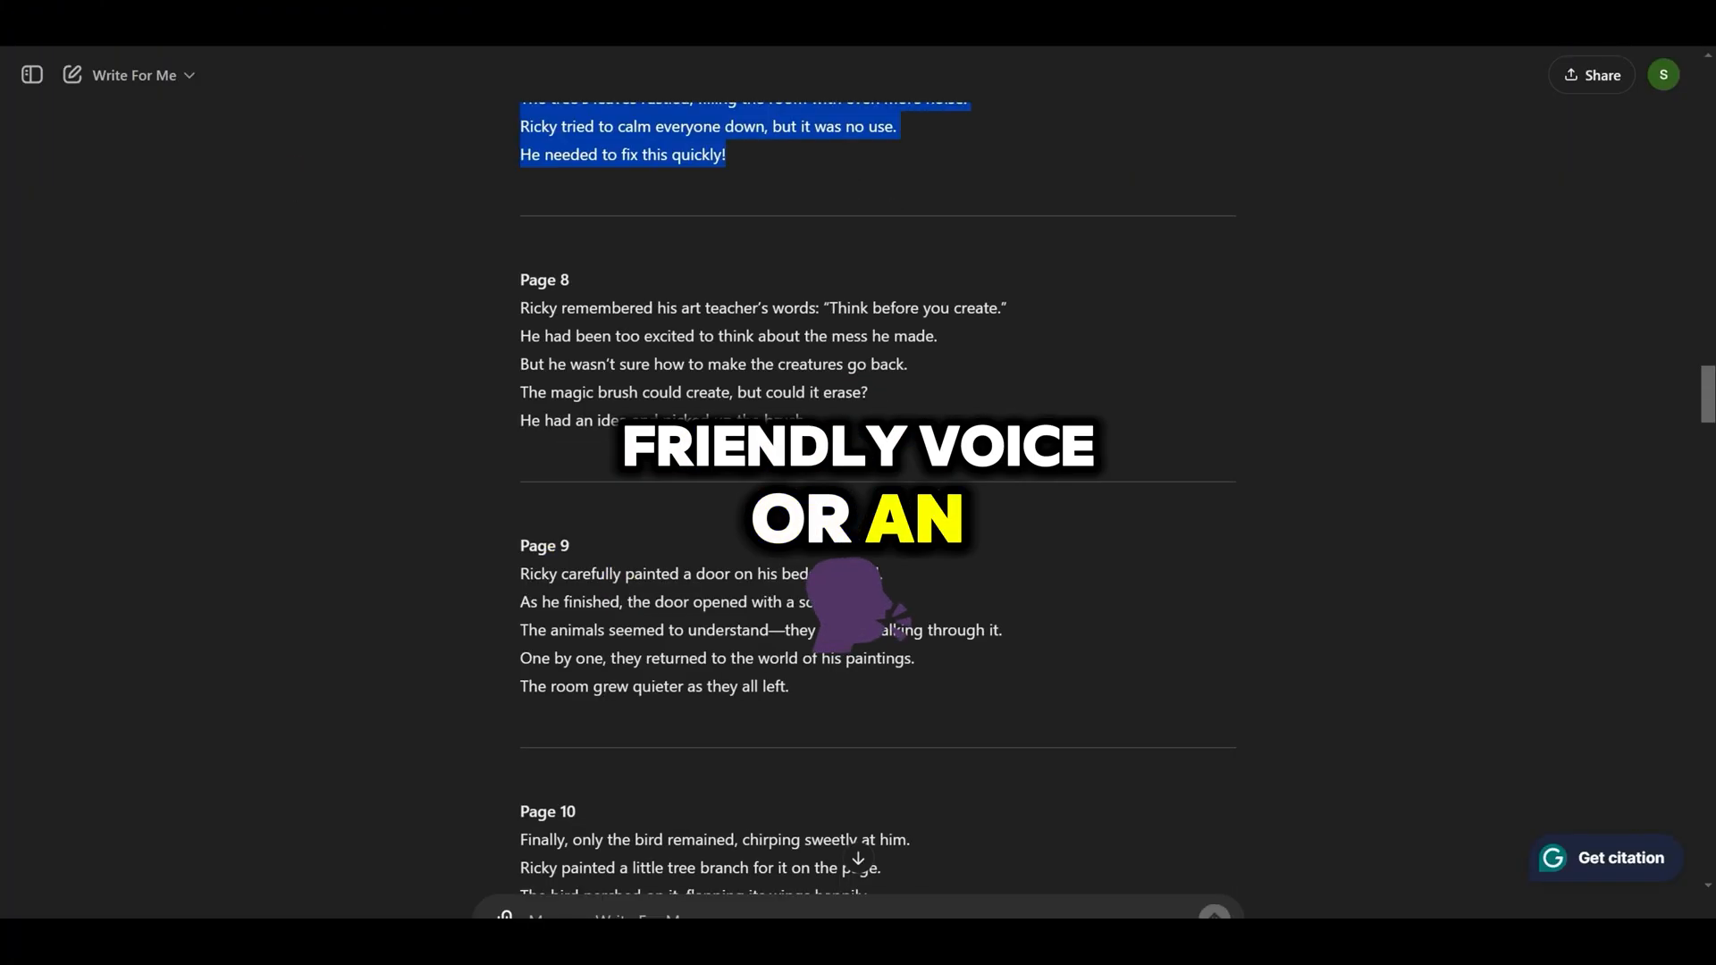
- Select the Page 8 story text in the chat for narration, and copy the Page 9 text
drag(808, 423, 522, 302)
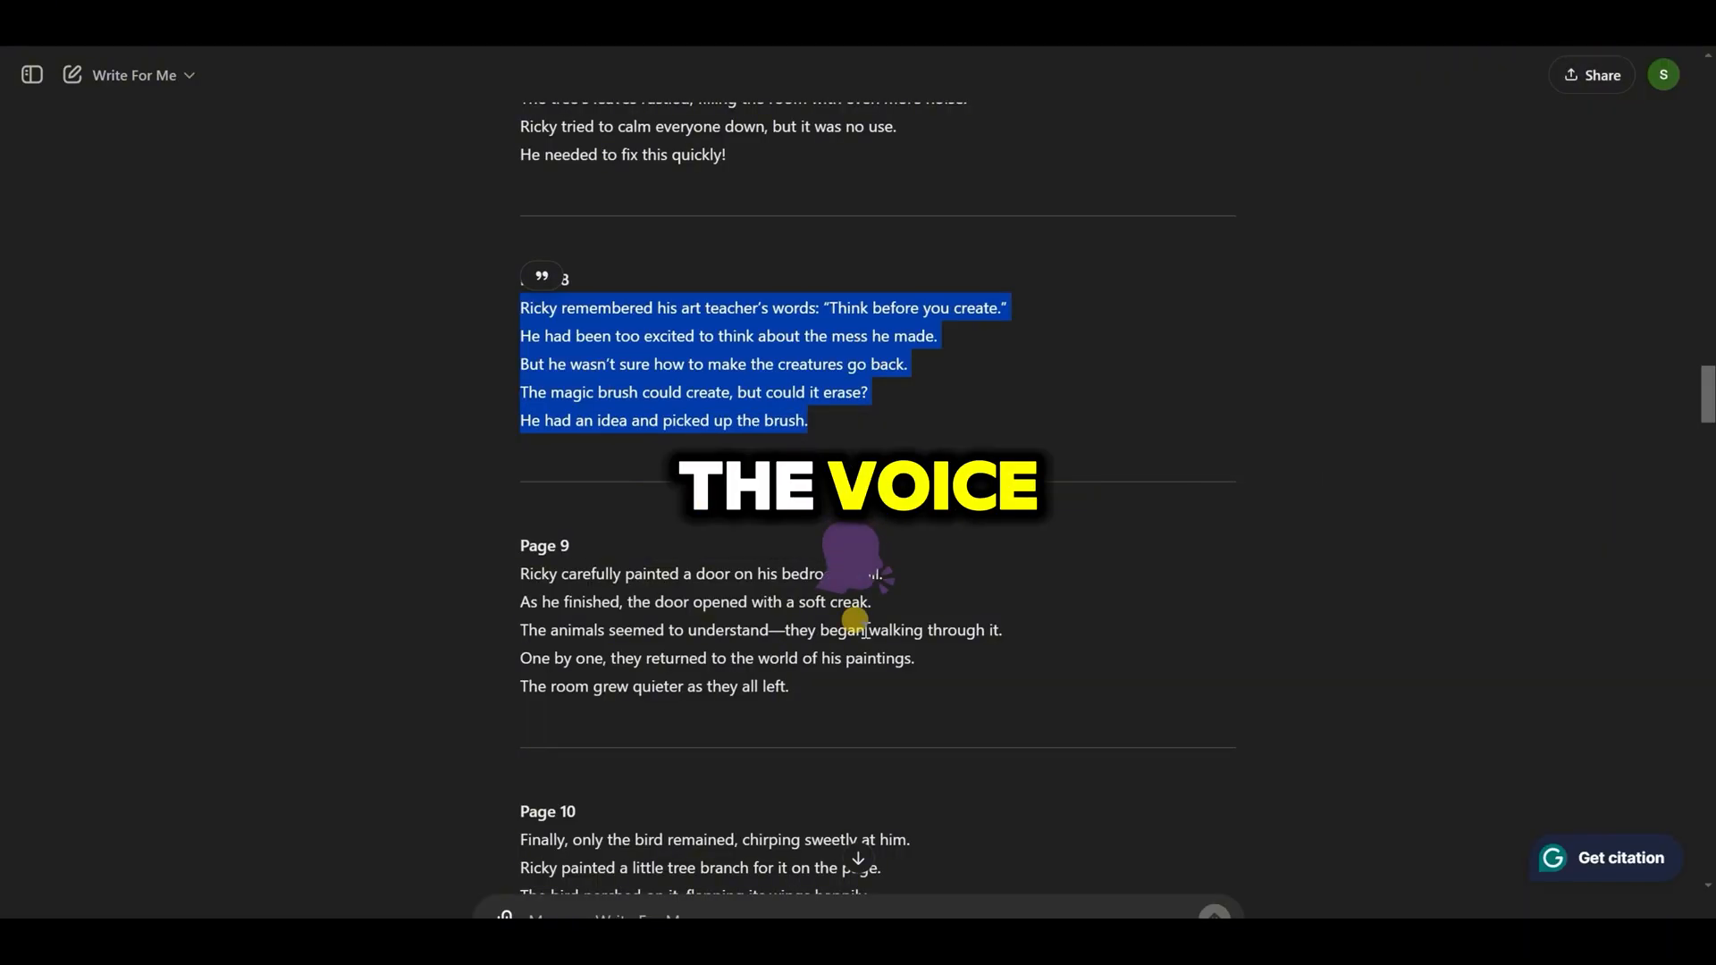
scroll(865, 630, down, 2)
drag(790, 488, 522, 373)
right_click(604, 407)
click(665, 432)
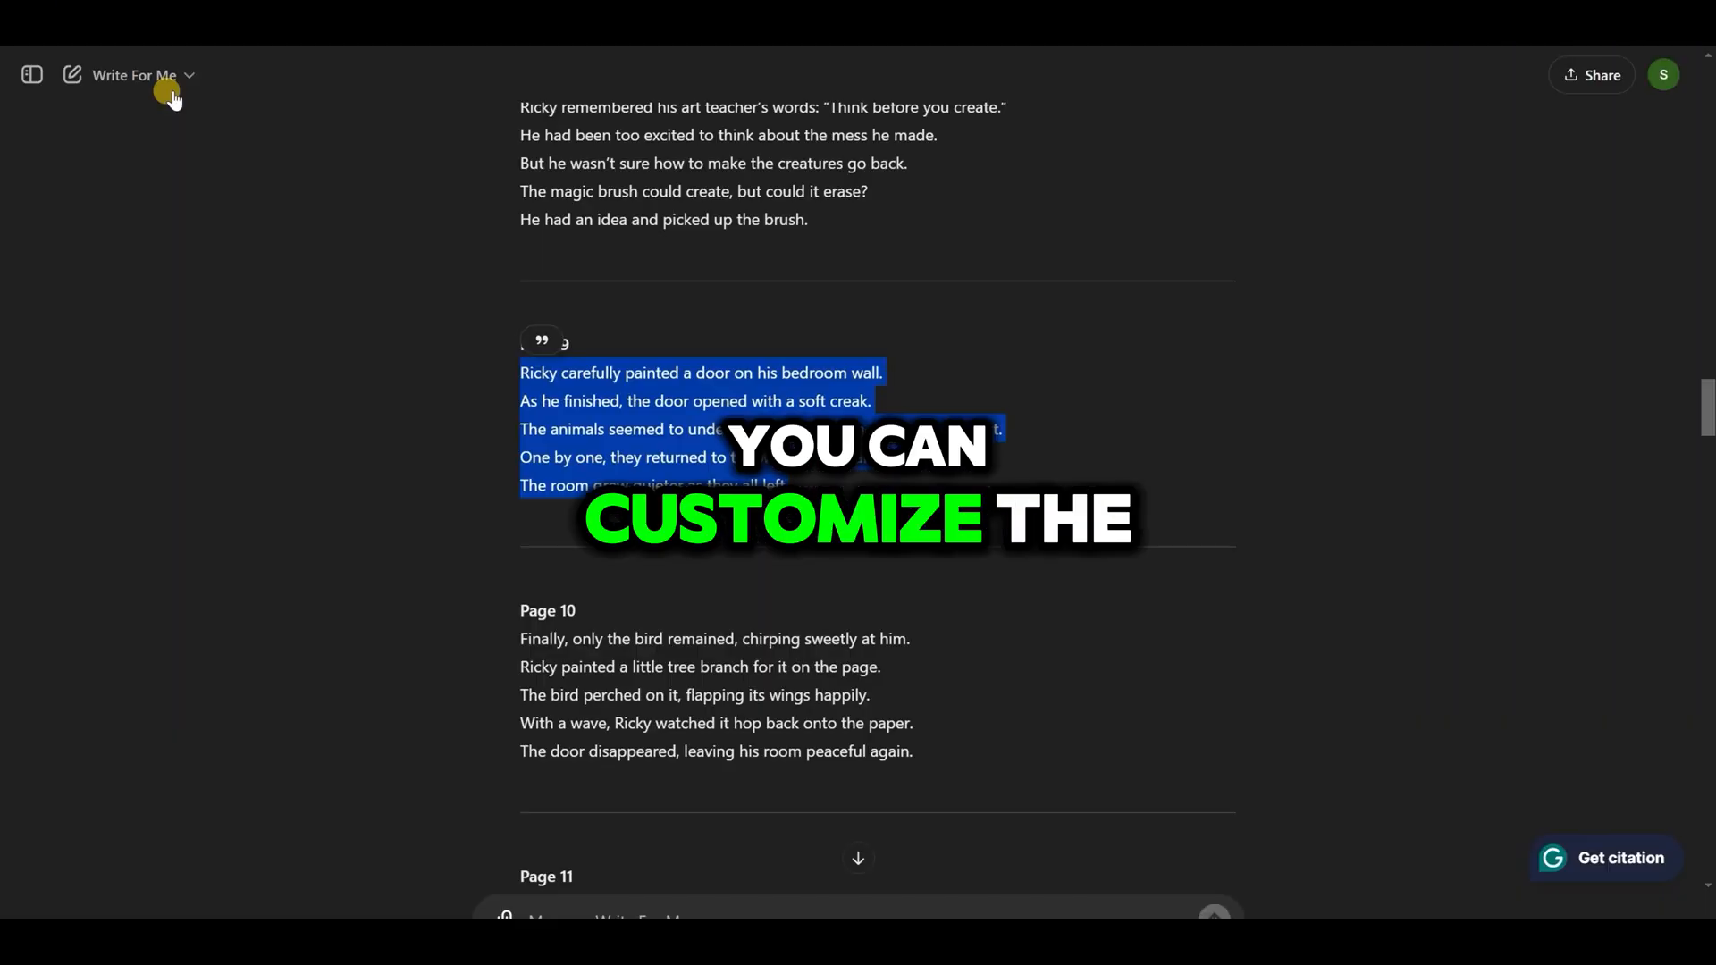
- Copy the Page 10 story text about the bird returning to the paper from the chat
scroll(747, 572, down, 2)
drag(747, 572, 562, 465)
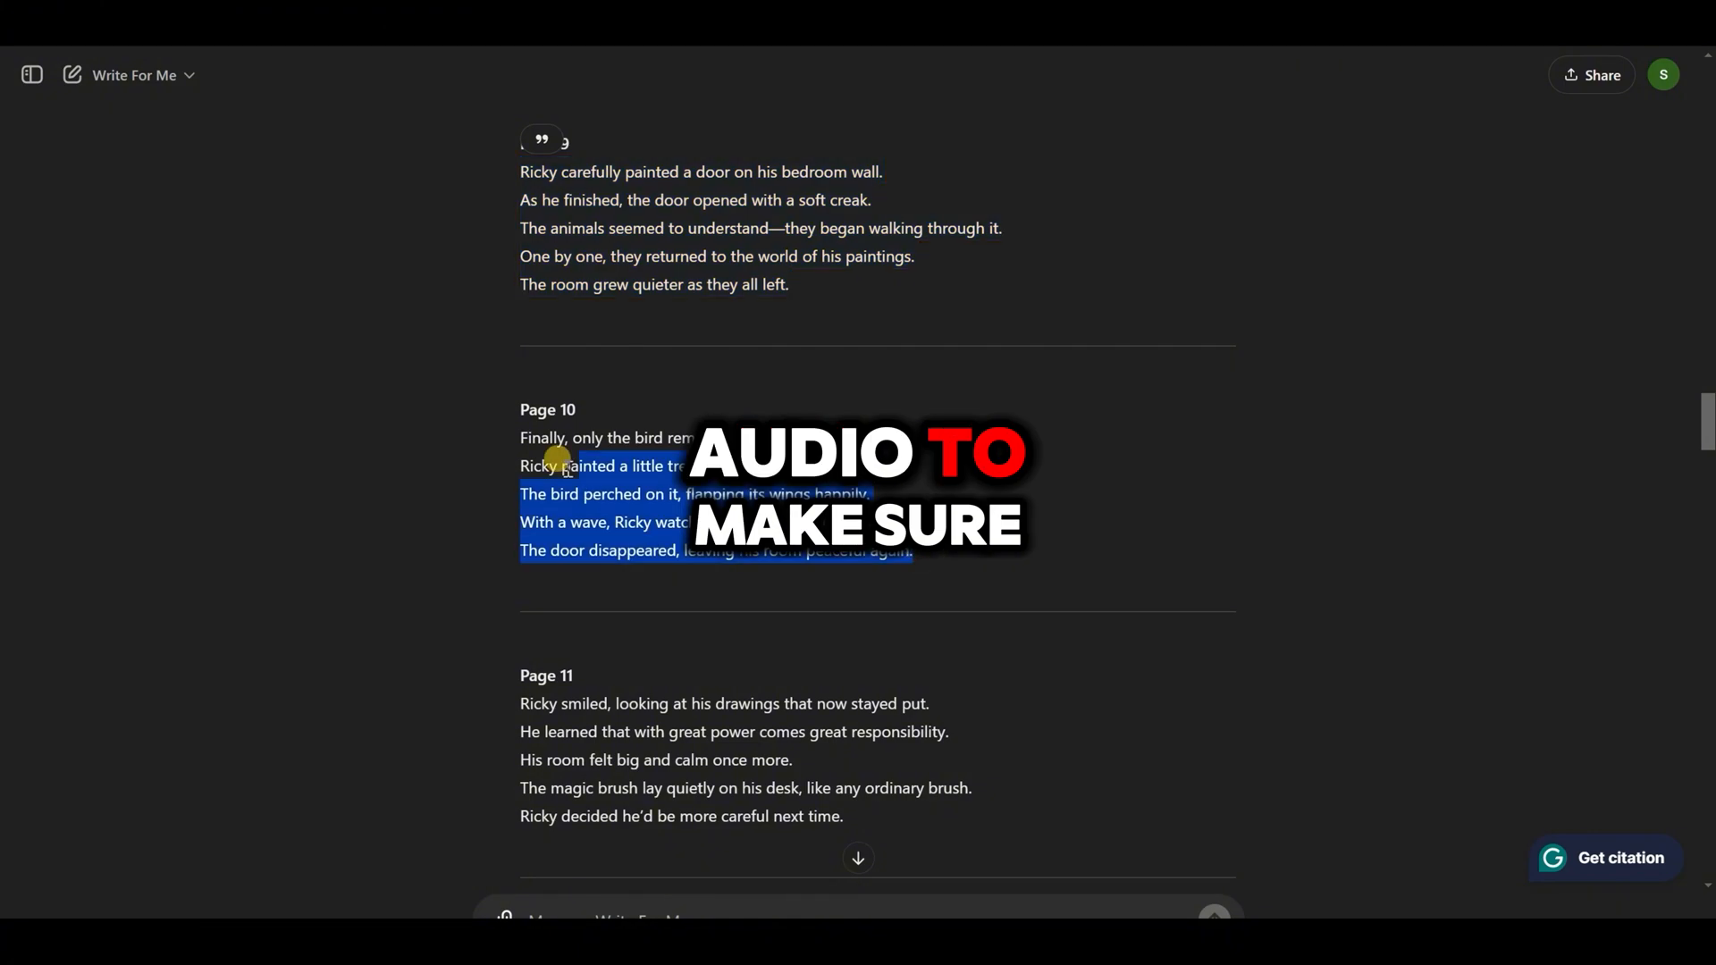
right_click(555, 441)
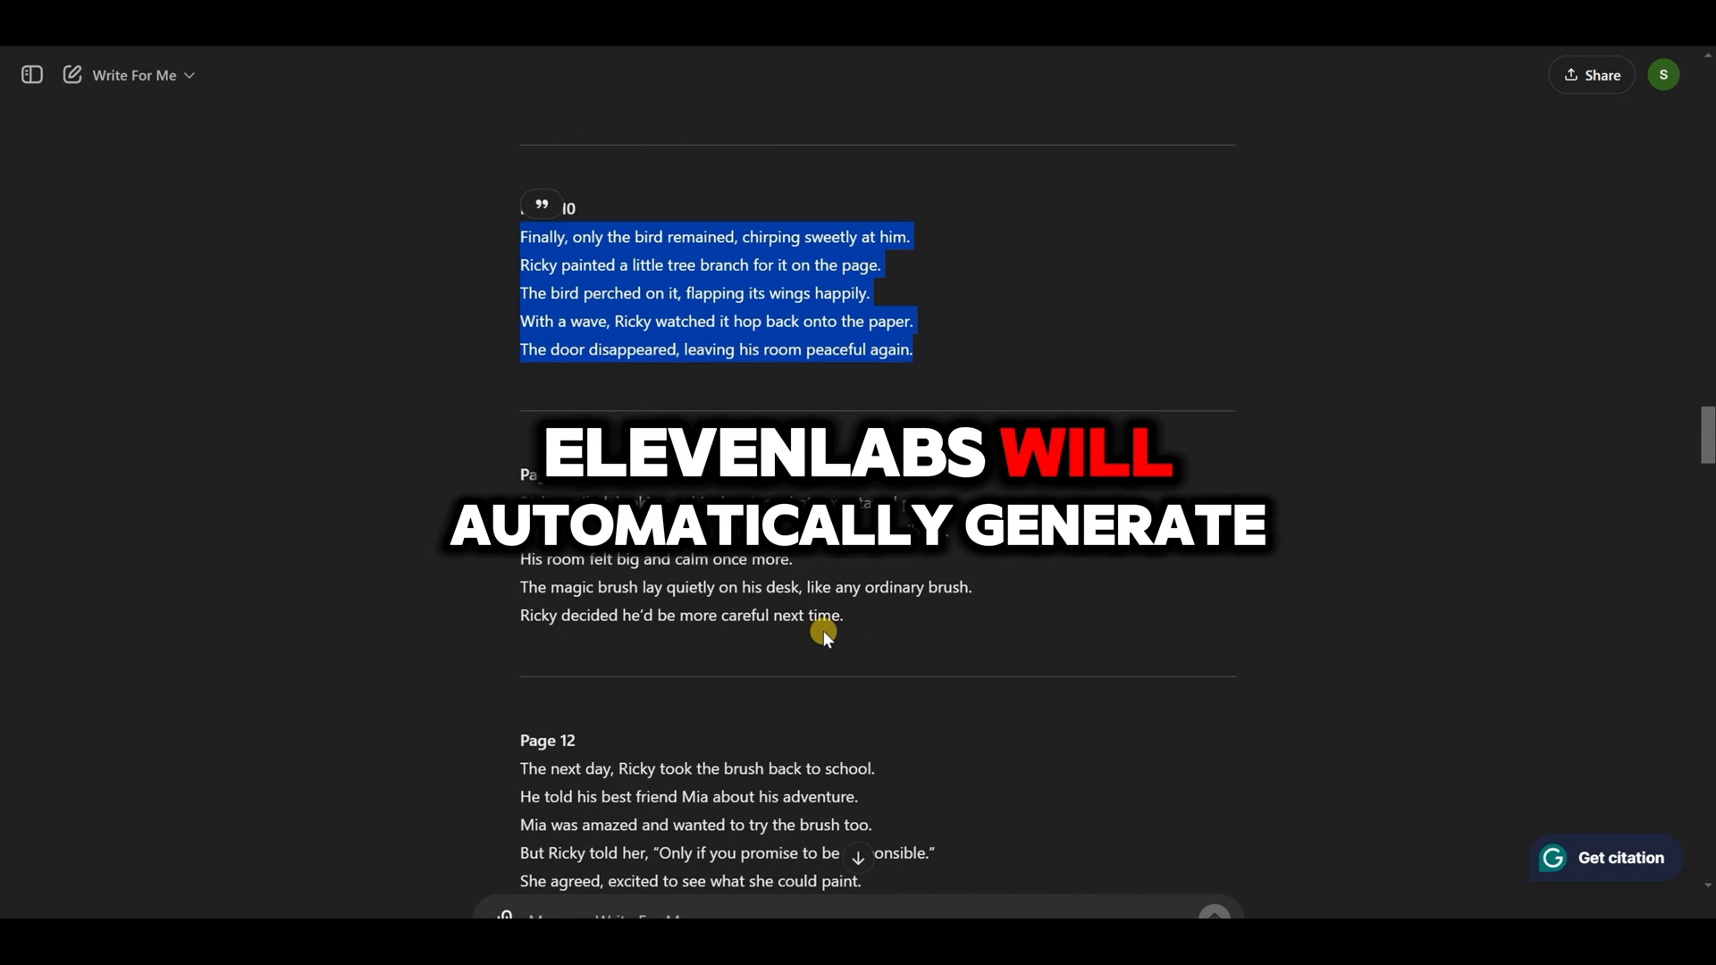
- Copy the Page 11 text from the chat into ElevenLabs and generate its speech with the Old Wizard voice
drag(843, 616, 767, 600)
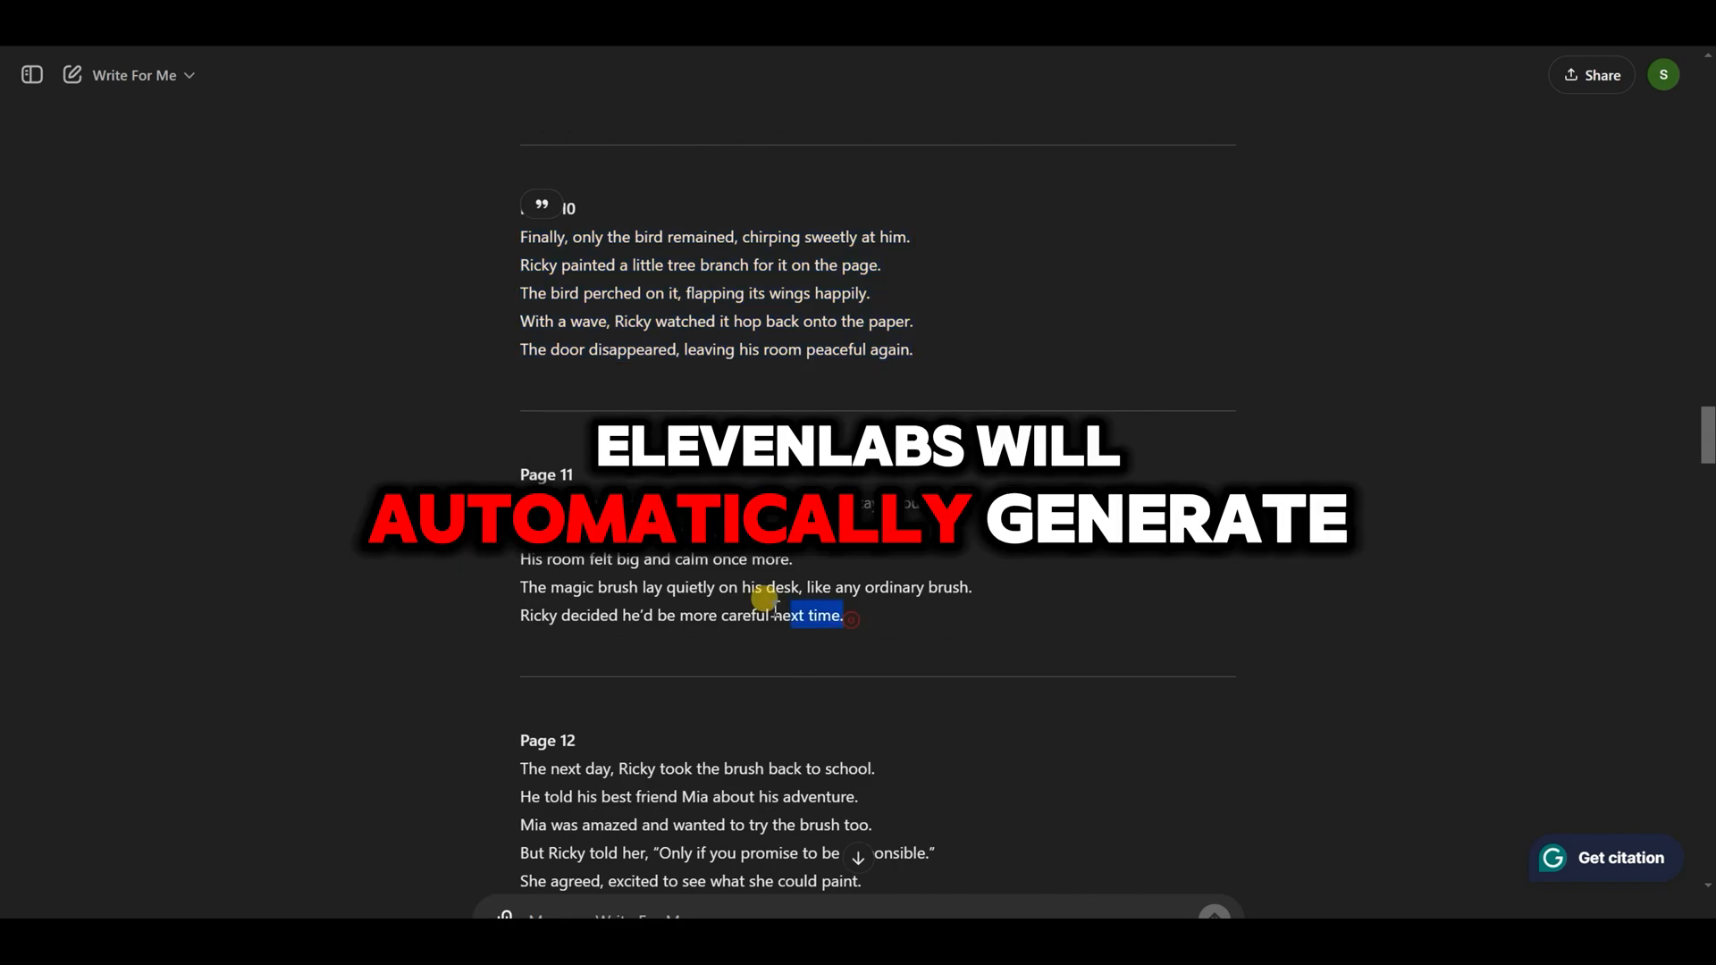
drag(894, 505, 524, 505)
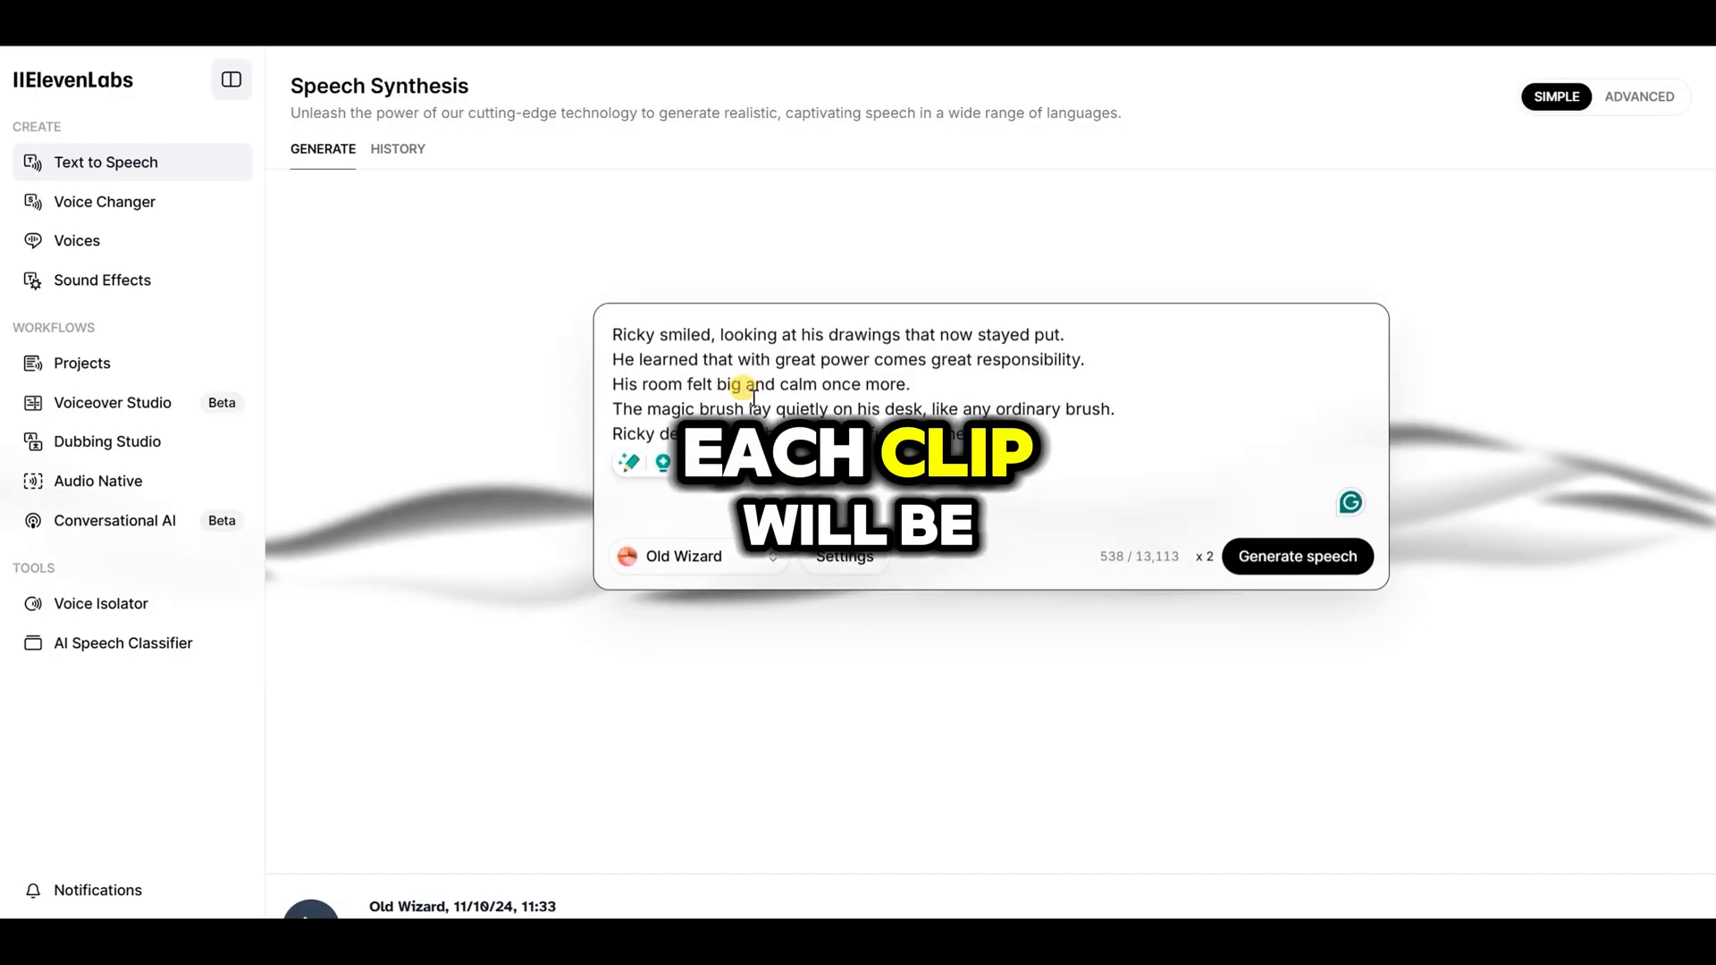
key(ctrl+Return)
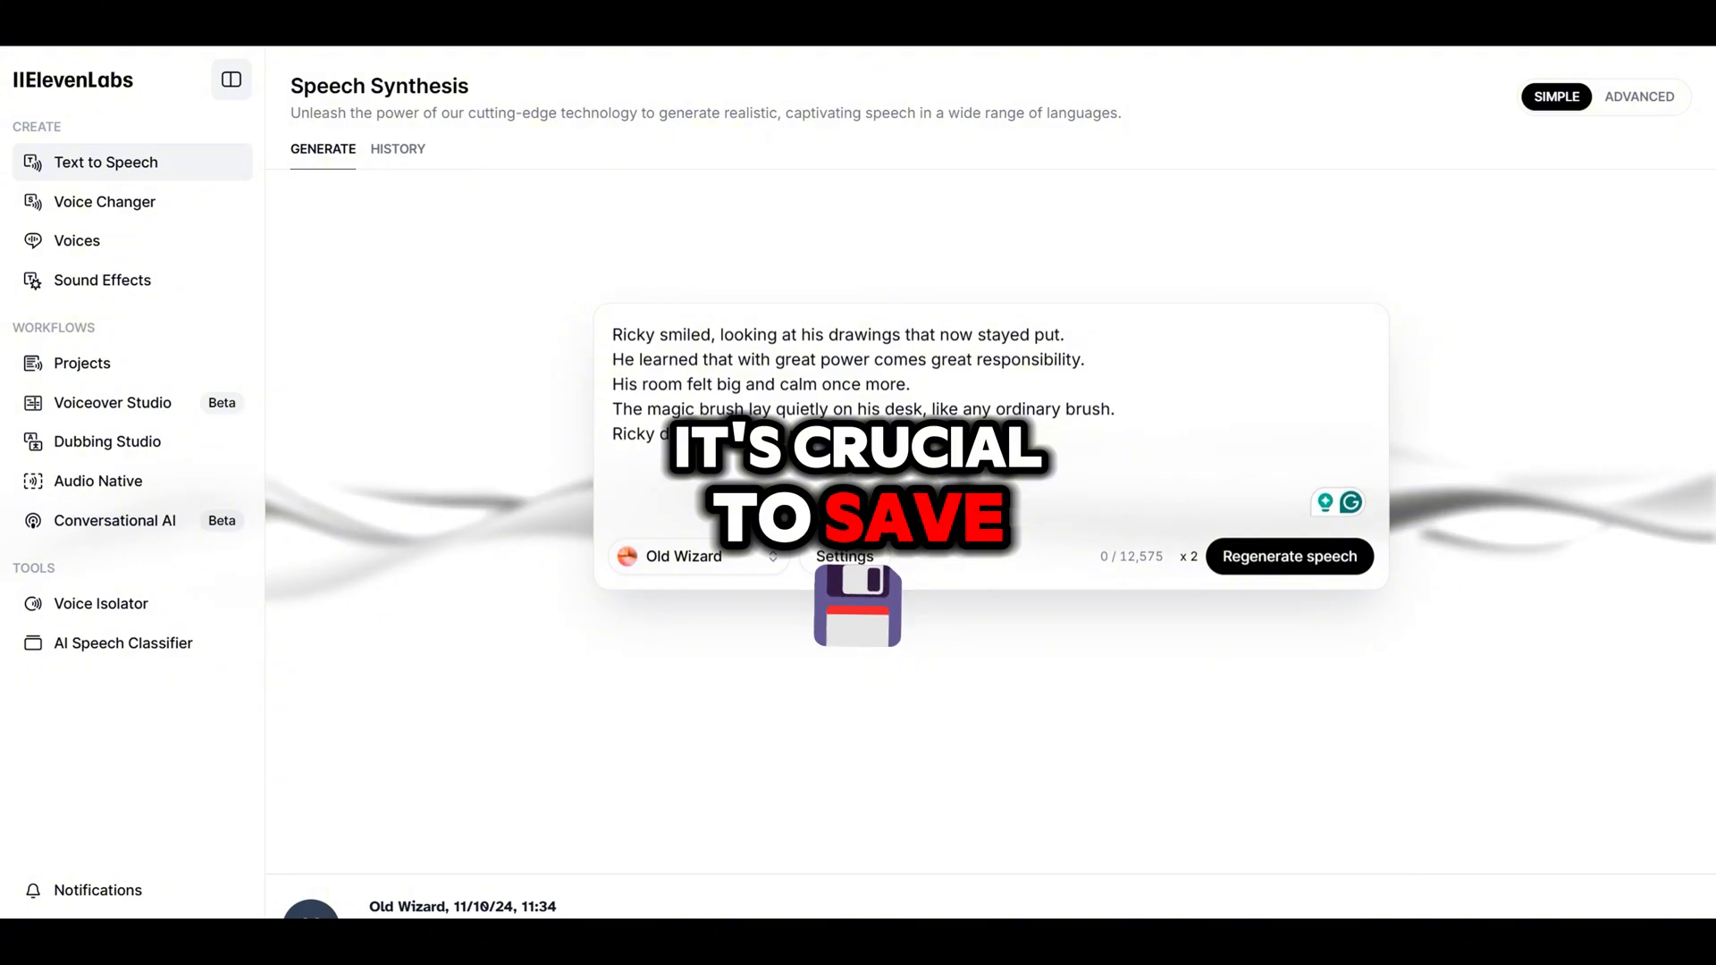
- Save the Page 11 narration audio as p11
text(p1)
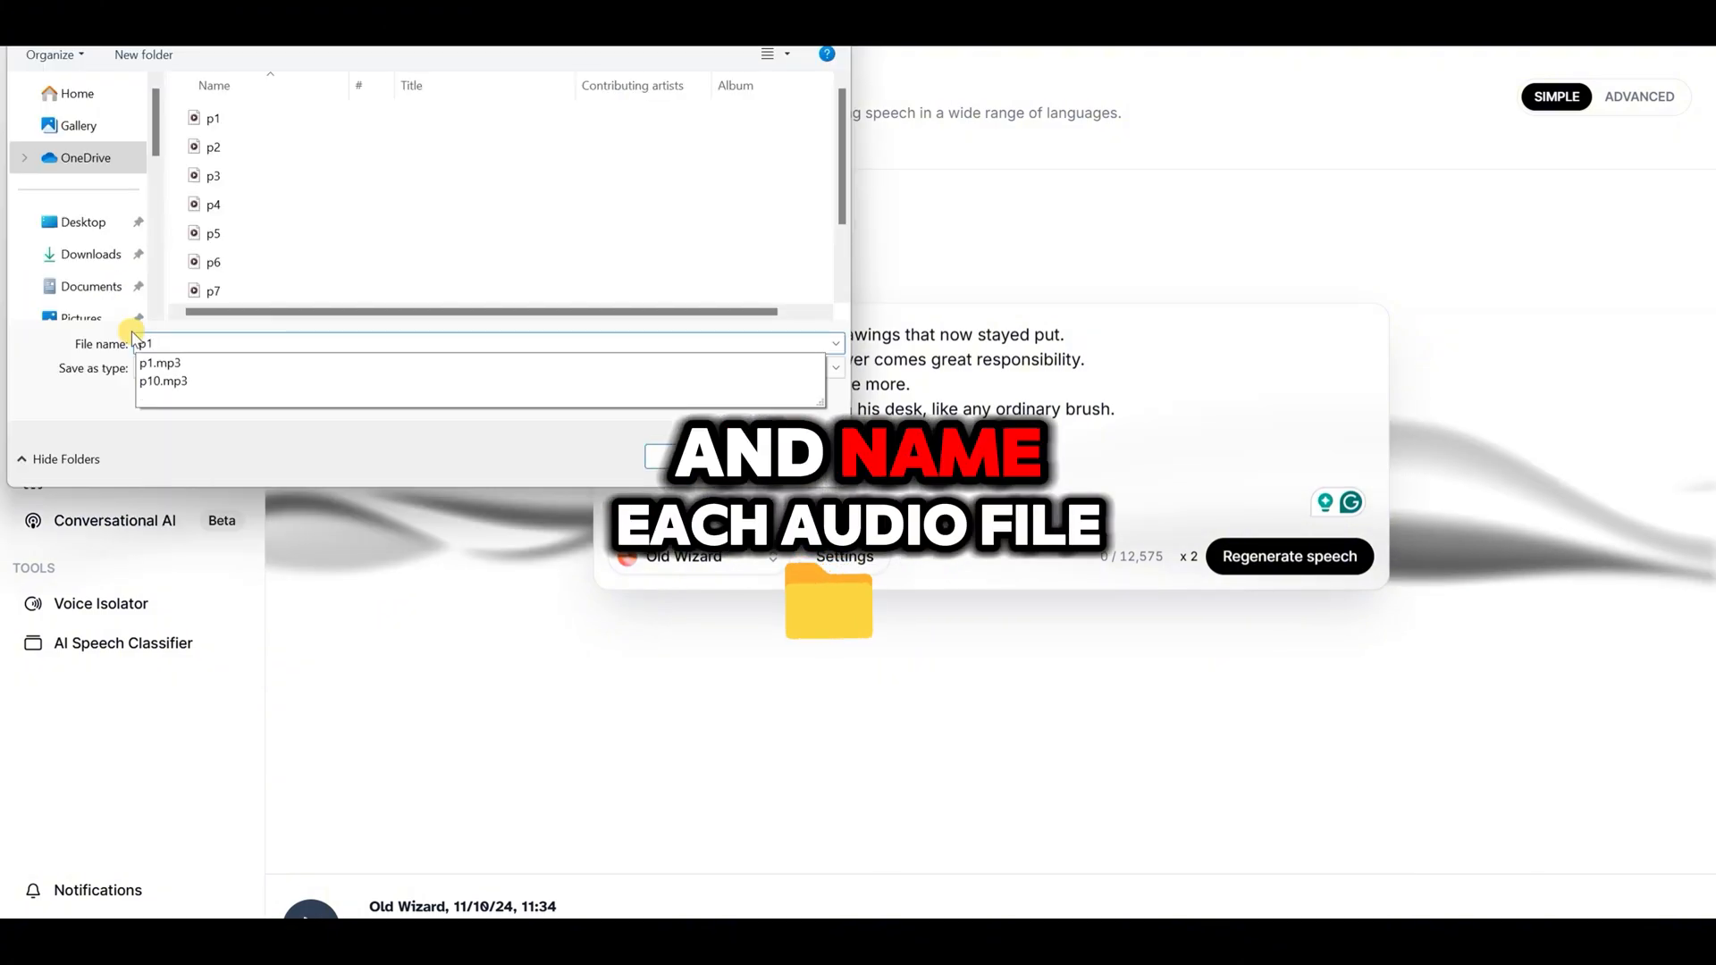
text(1)
key(Return)
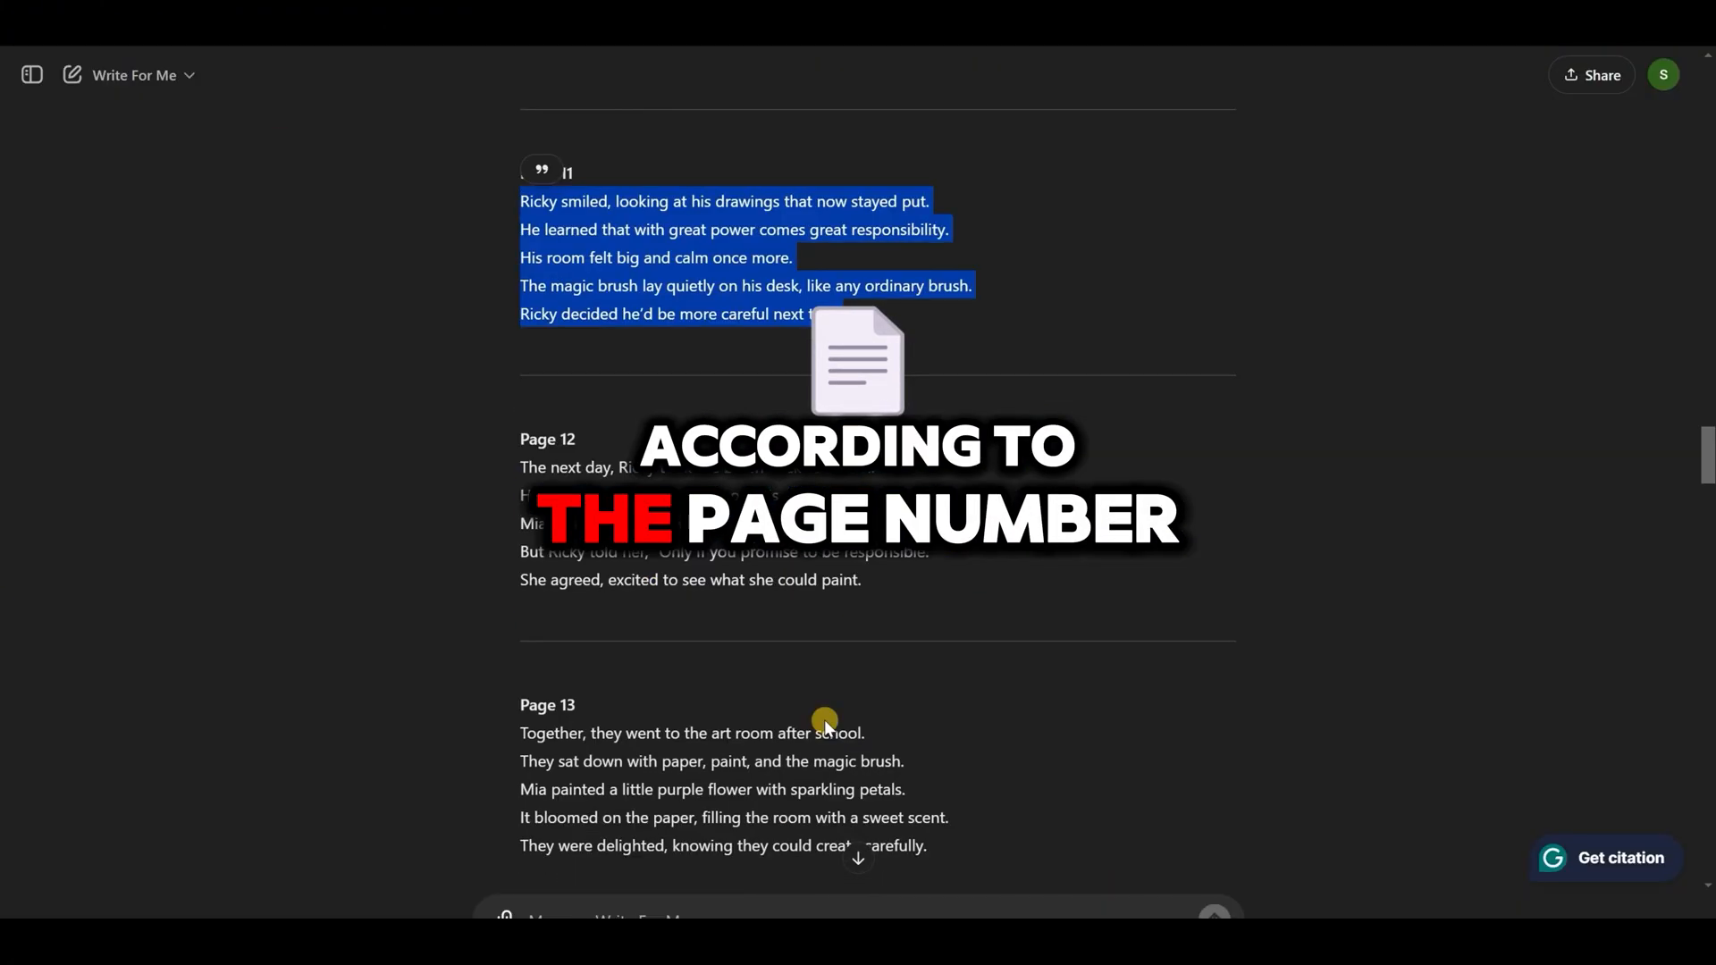
- Copy the Page 12 story text from the chat, replace the ElevenLabs script with it, and generate the speech
drag(858, 579, 563, 469)
right_click(577, 490)
click(633, 516)
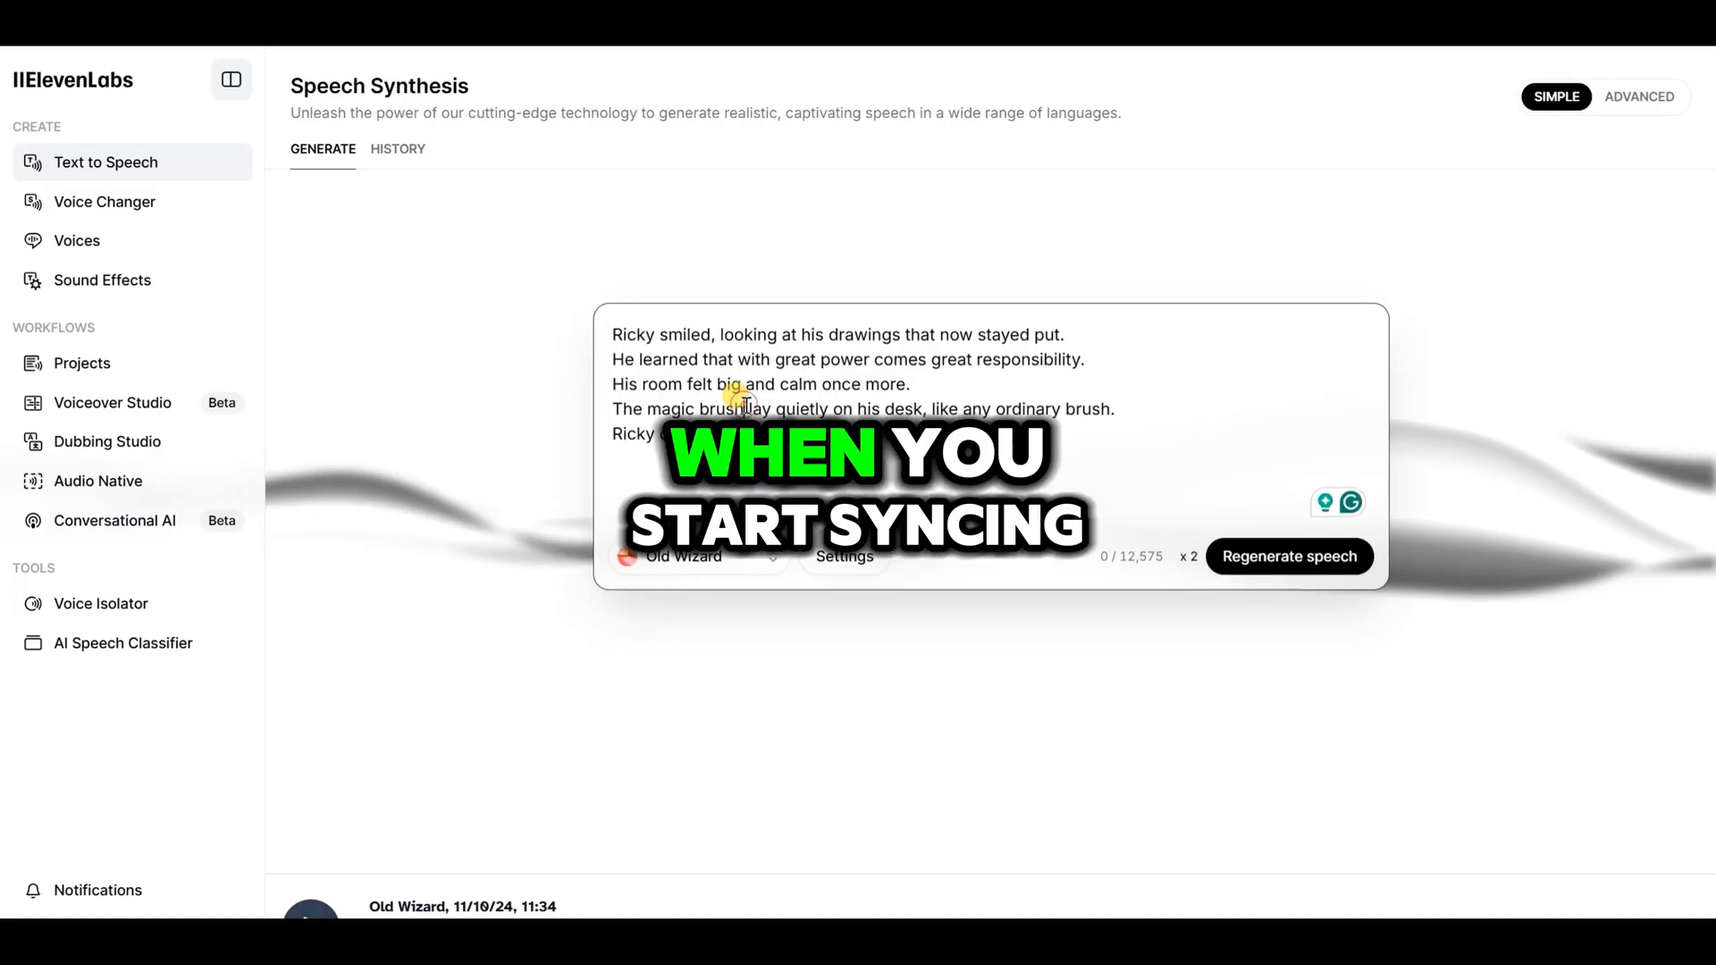
key(ctrl+a)
key(ctrl+v)
click(1320, 556)
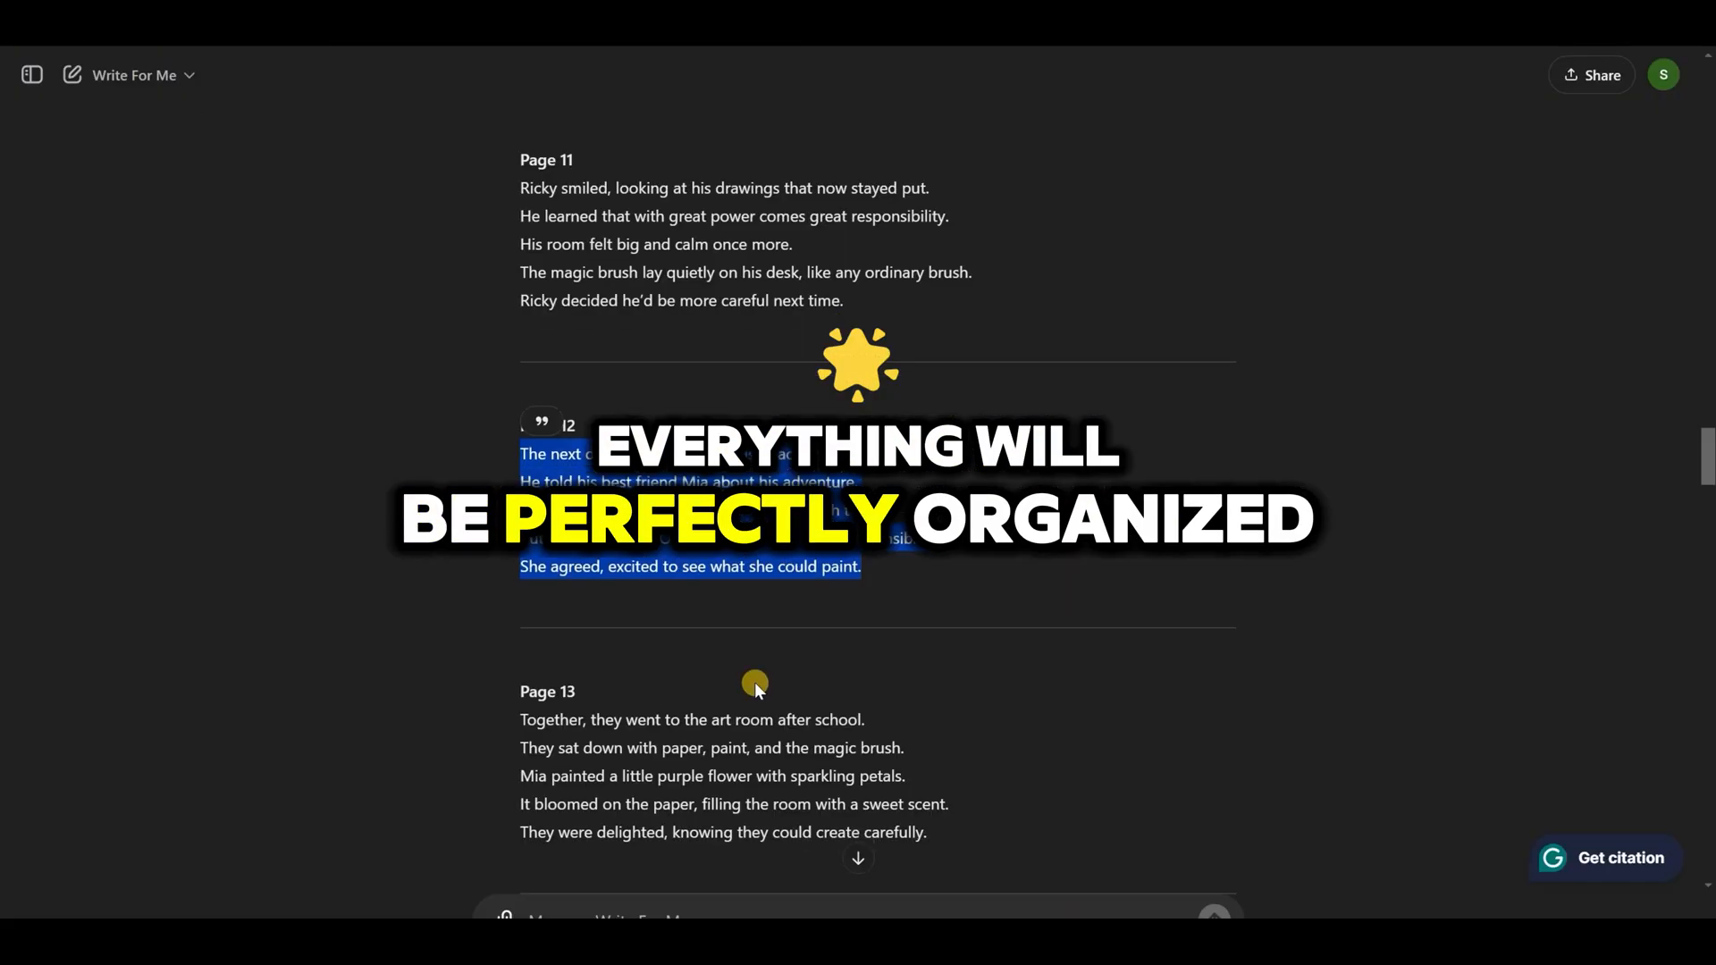
- Generate the Page 13 narration in ElevenLabs from the chat's story text and save the audio as p13
scroll(754, 682, down, 3)
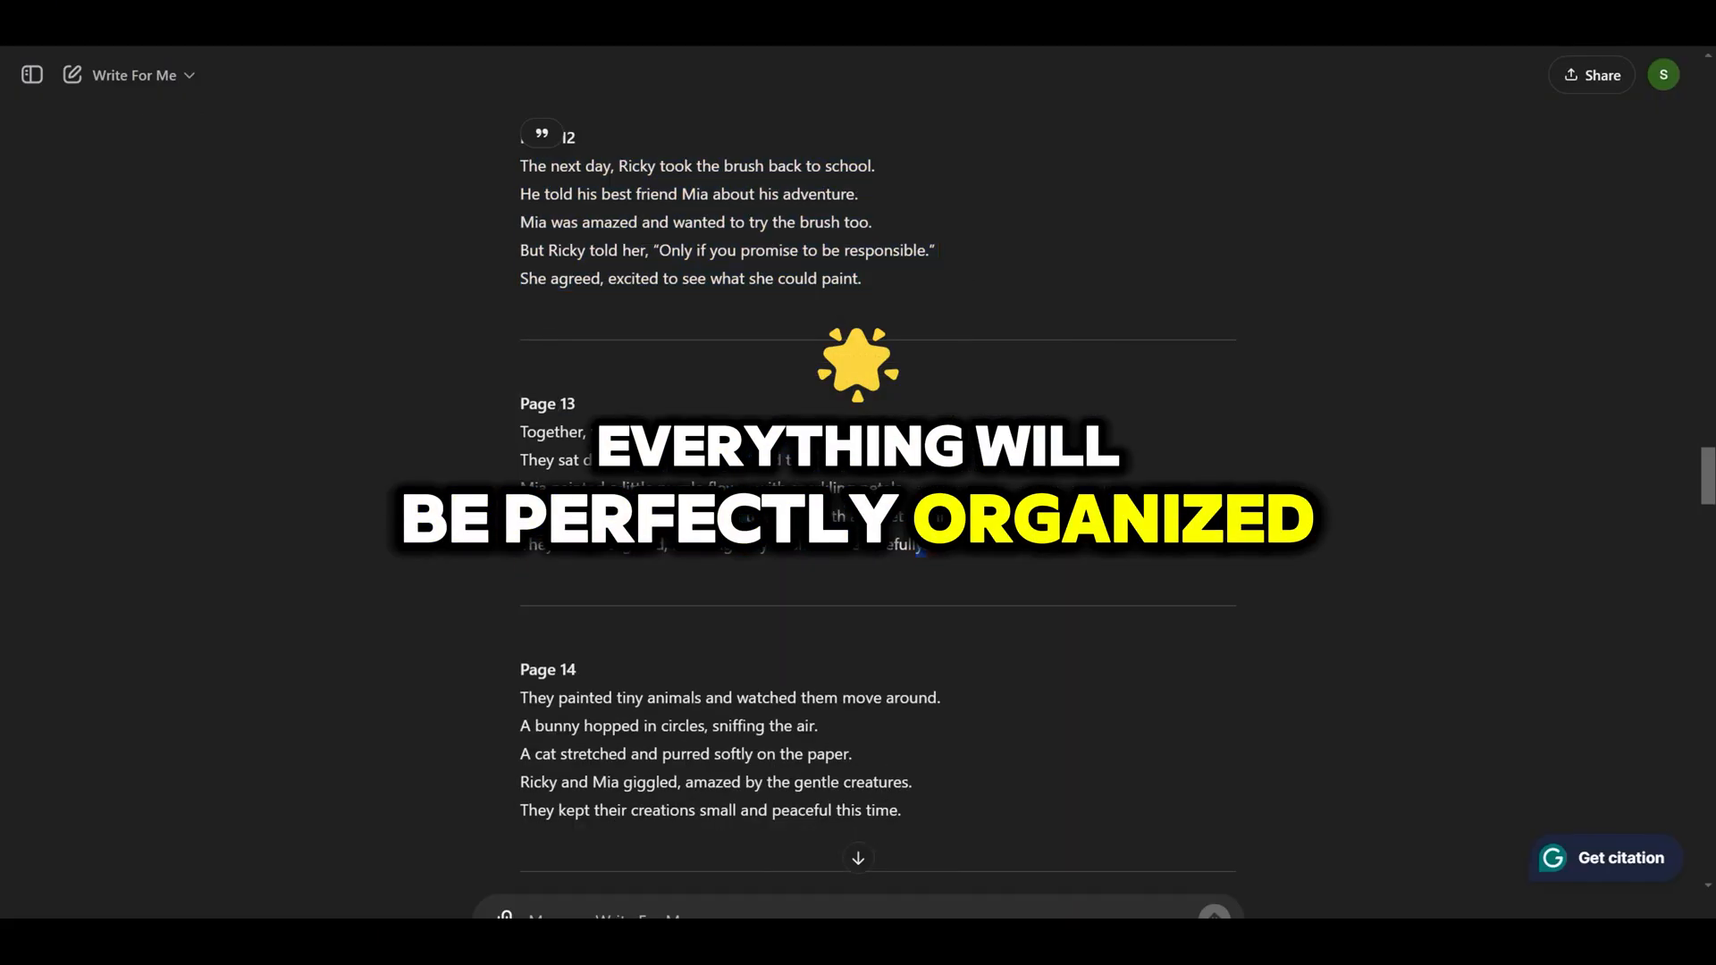
right_click(576, 537)
click(617, 550)
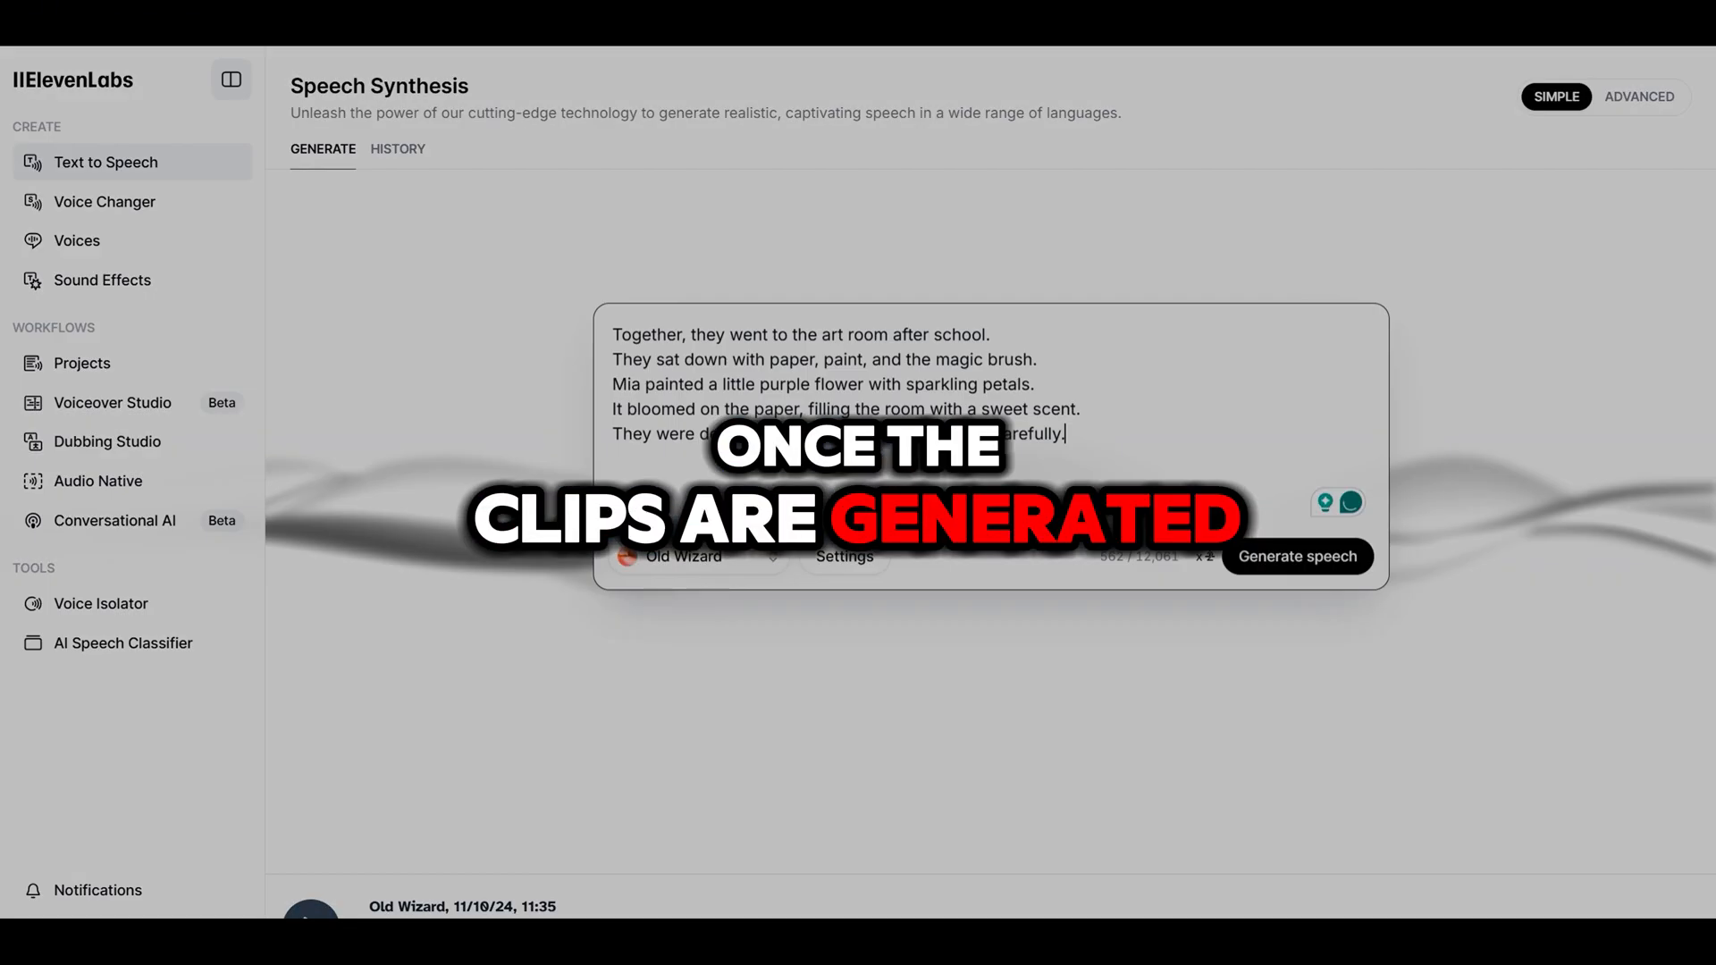
click(1320, 556)
click(1540, 917)
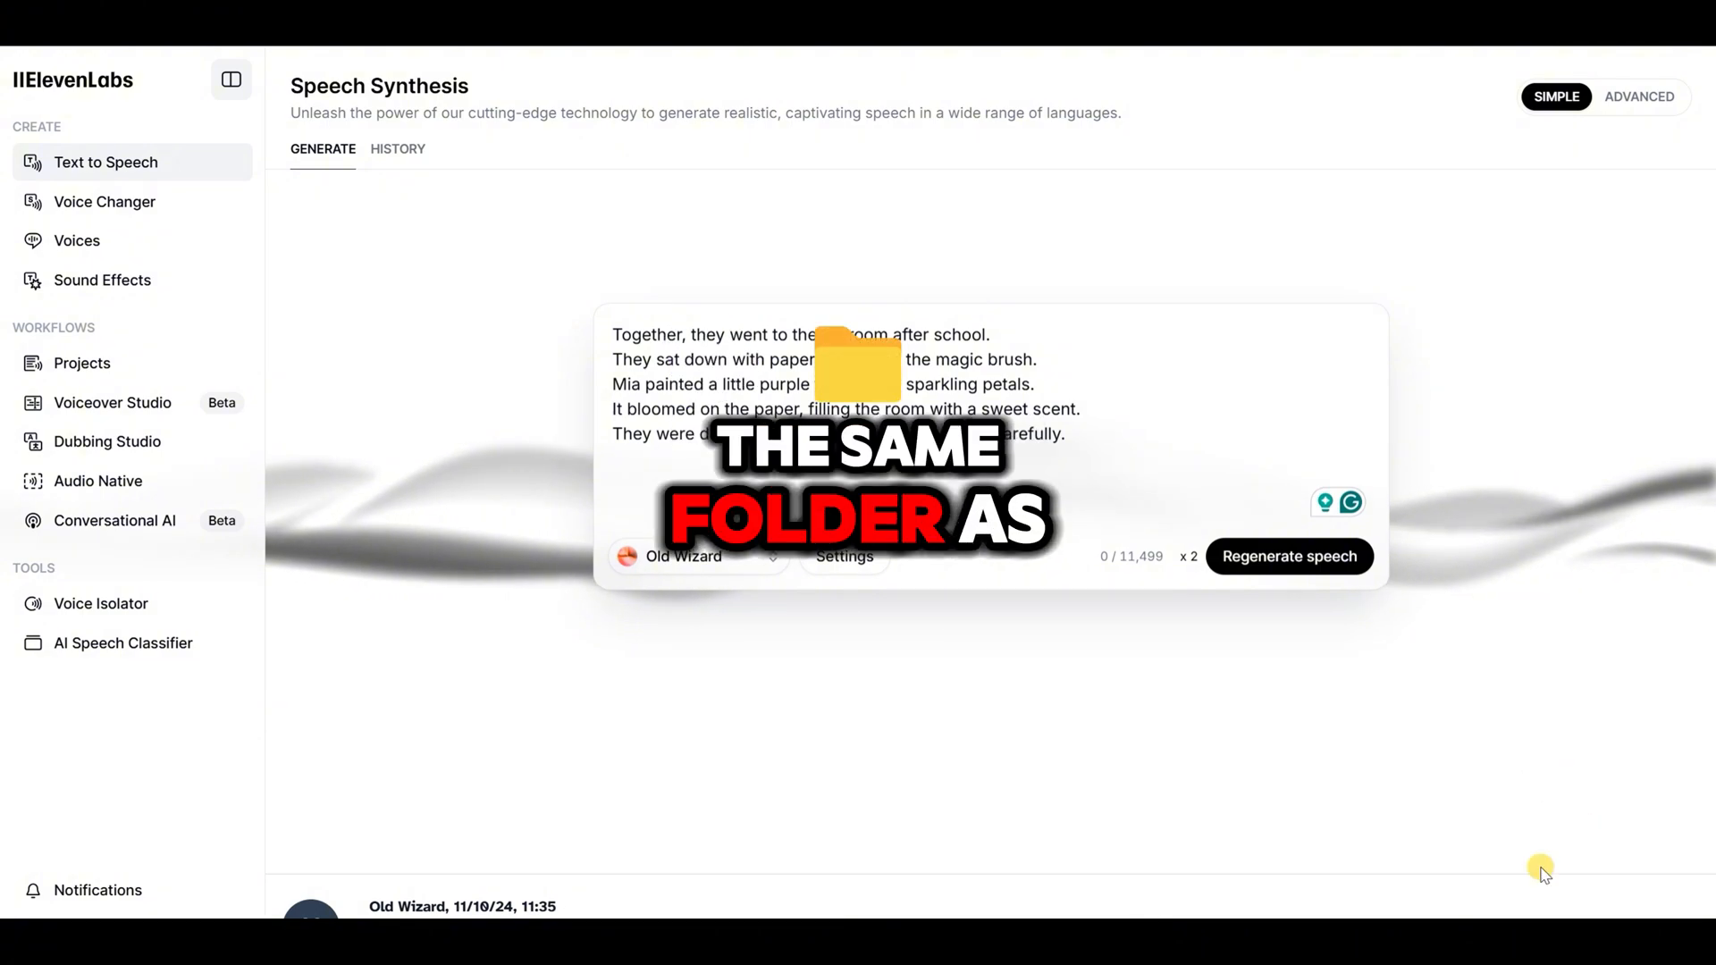
key(Return)
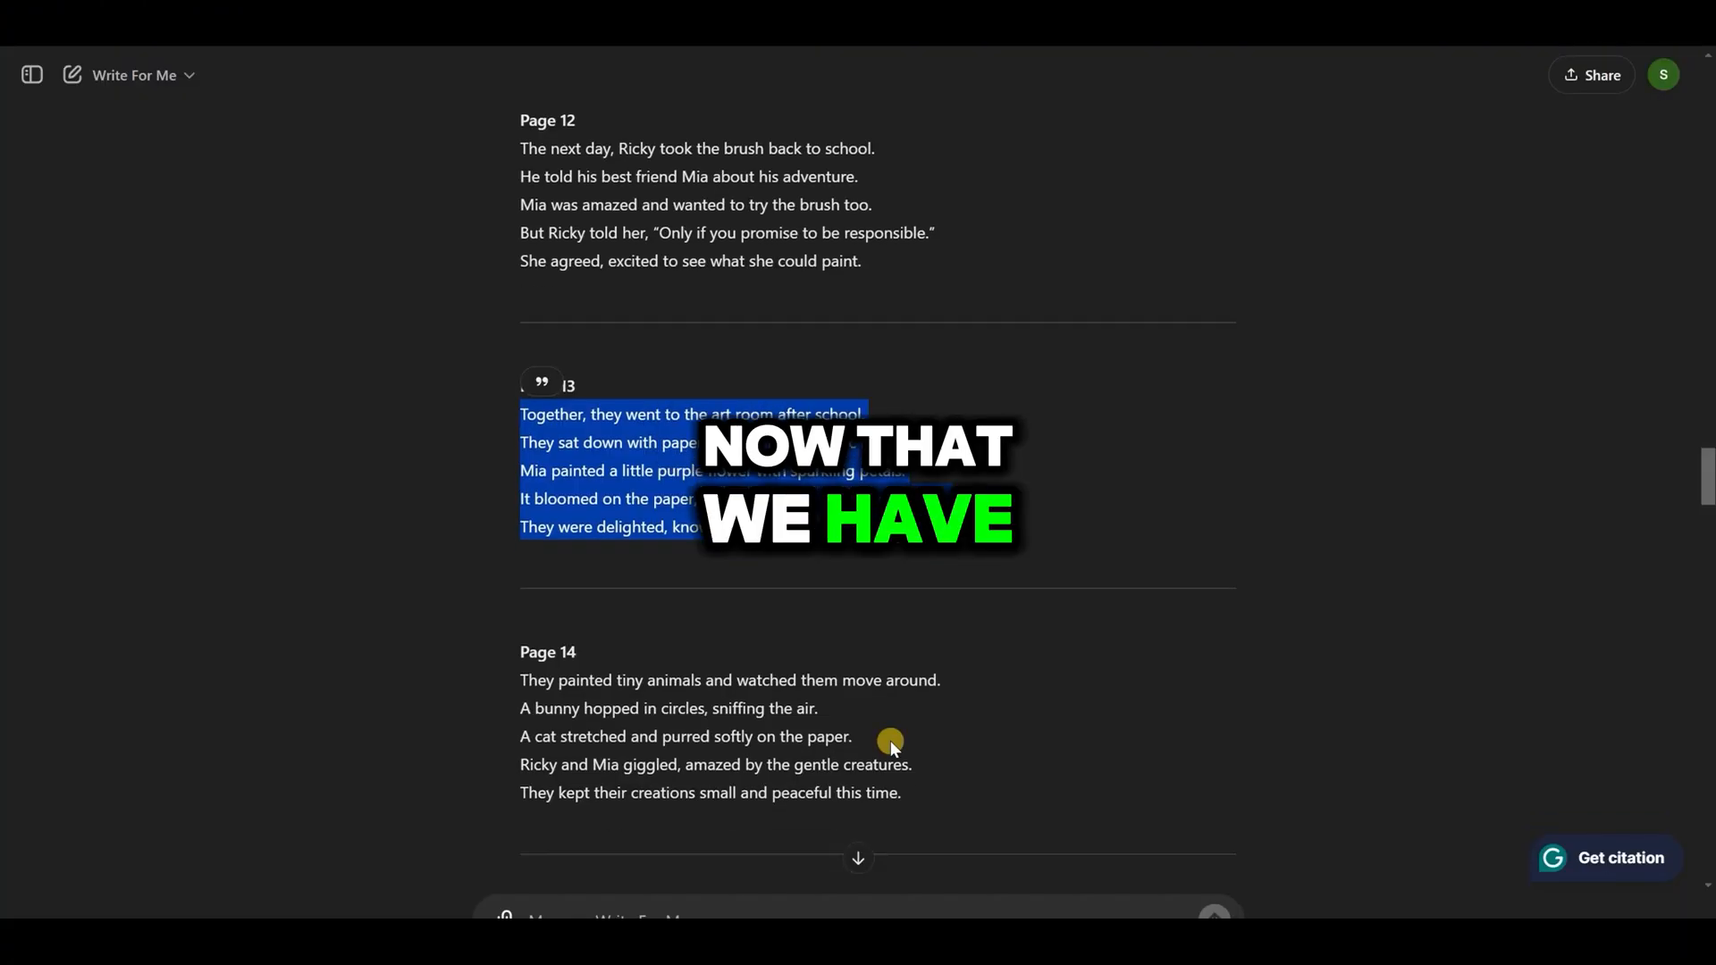
- Generate the Page 14 narration from the chat's story text and save the audio as p14
scroll(890, 740, down, 3)
drag(903, 510, 521, 395)
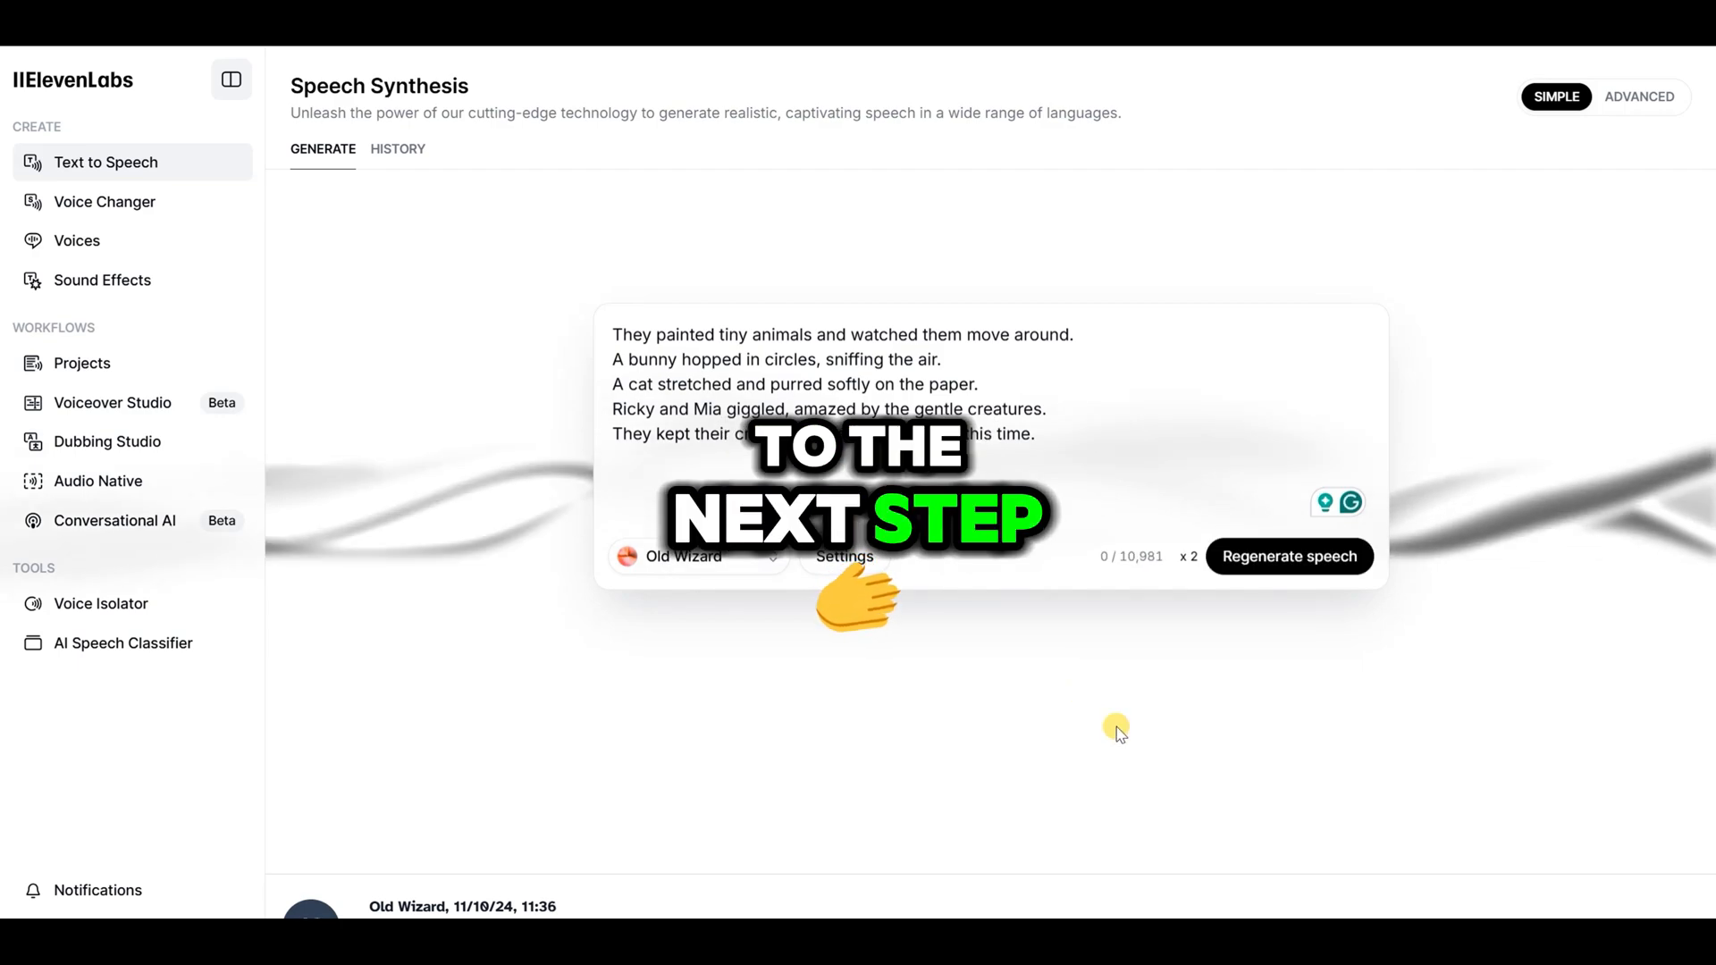
text(p)
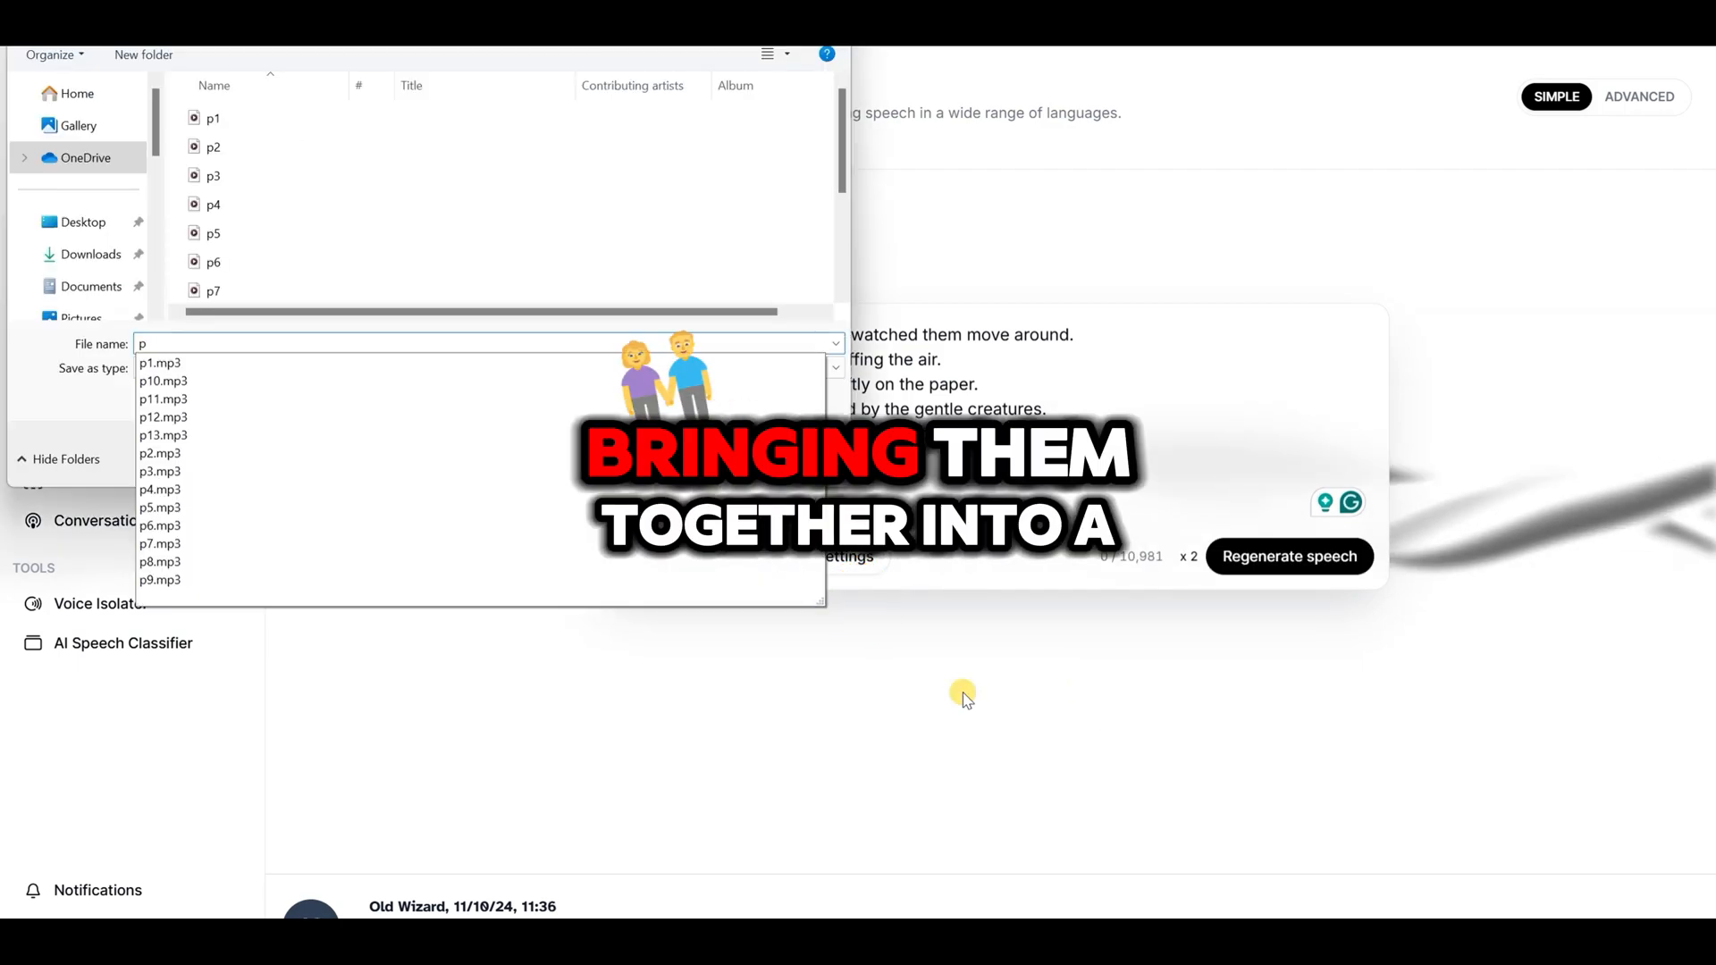
text(14)
key(Return)
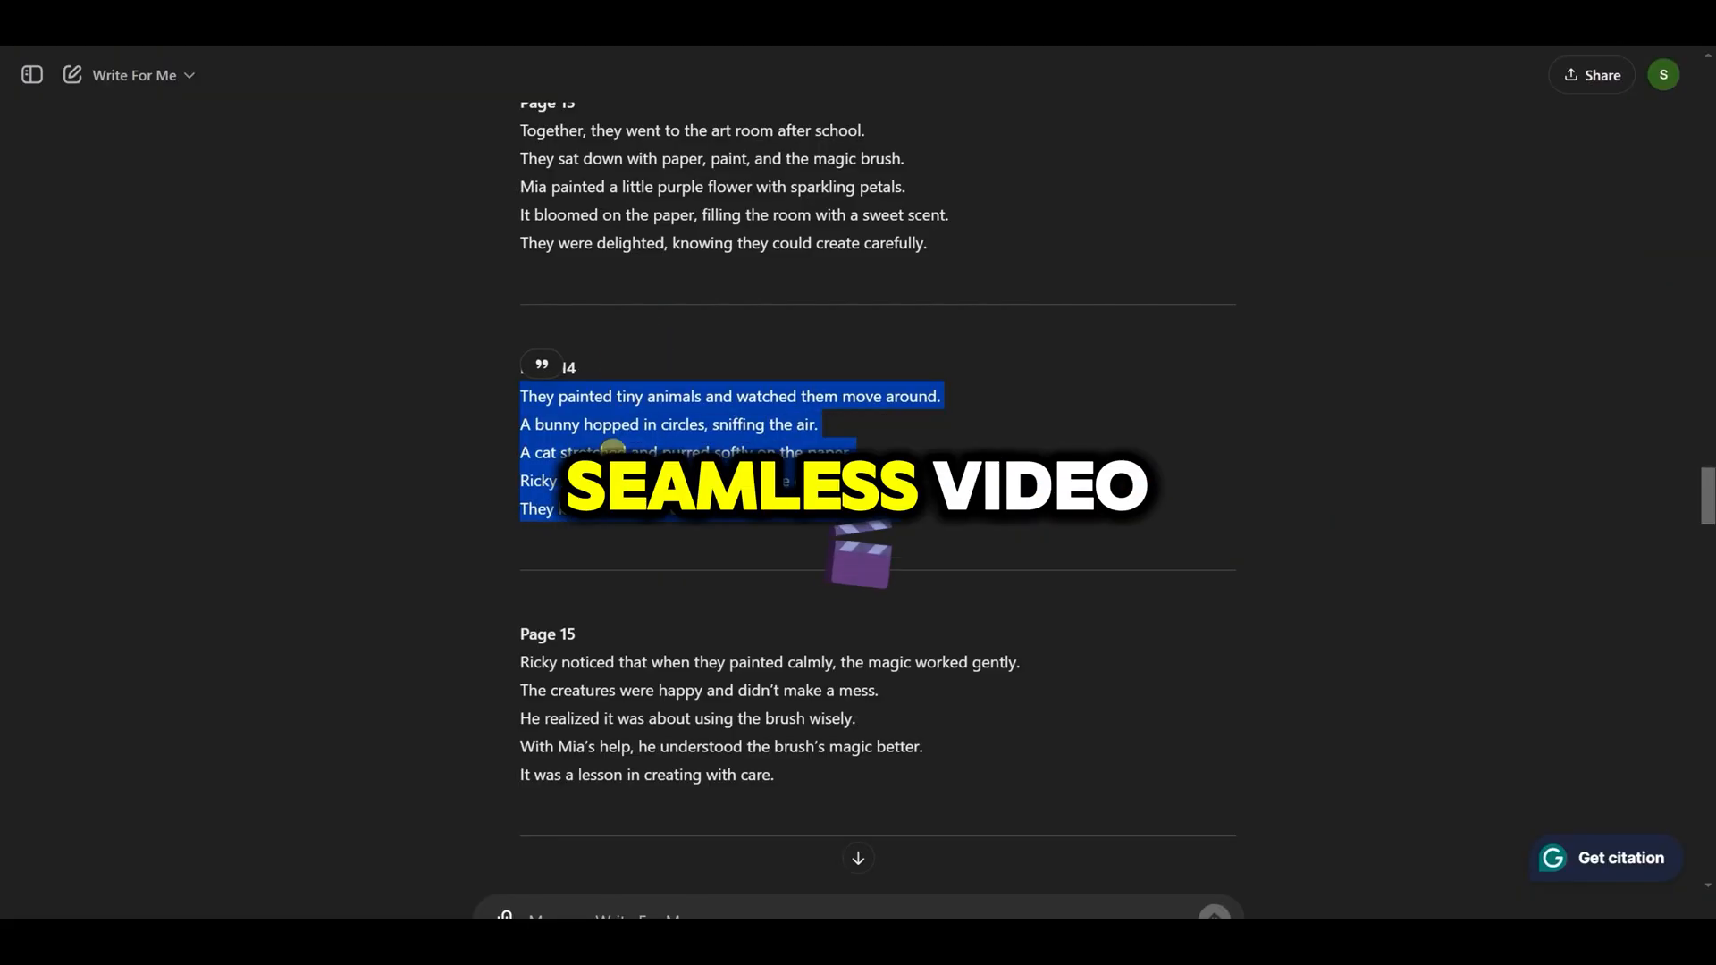
- Select the Page 15 story text in the chat for narration
scroll(791, 576, down, 2)
drag(791, 575, 513, 452)
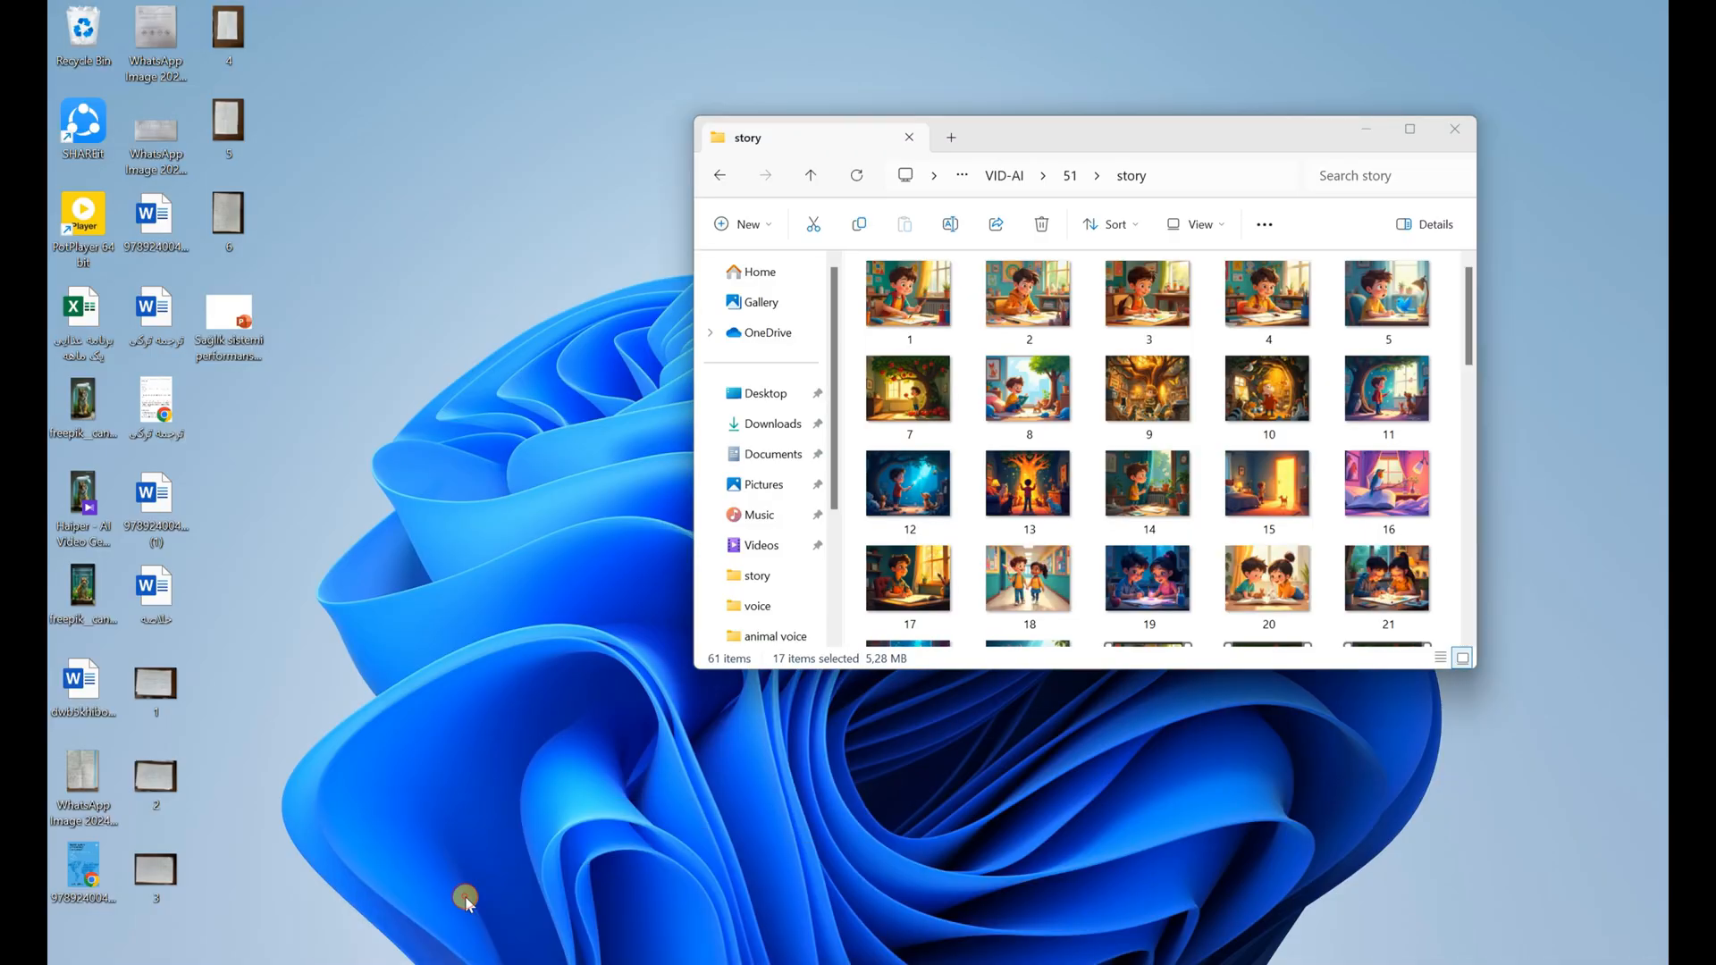
- Switch to CapCut and import the cover book image from the story folder into the project media
click(467, 905)
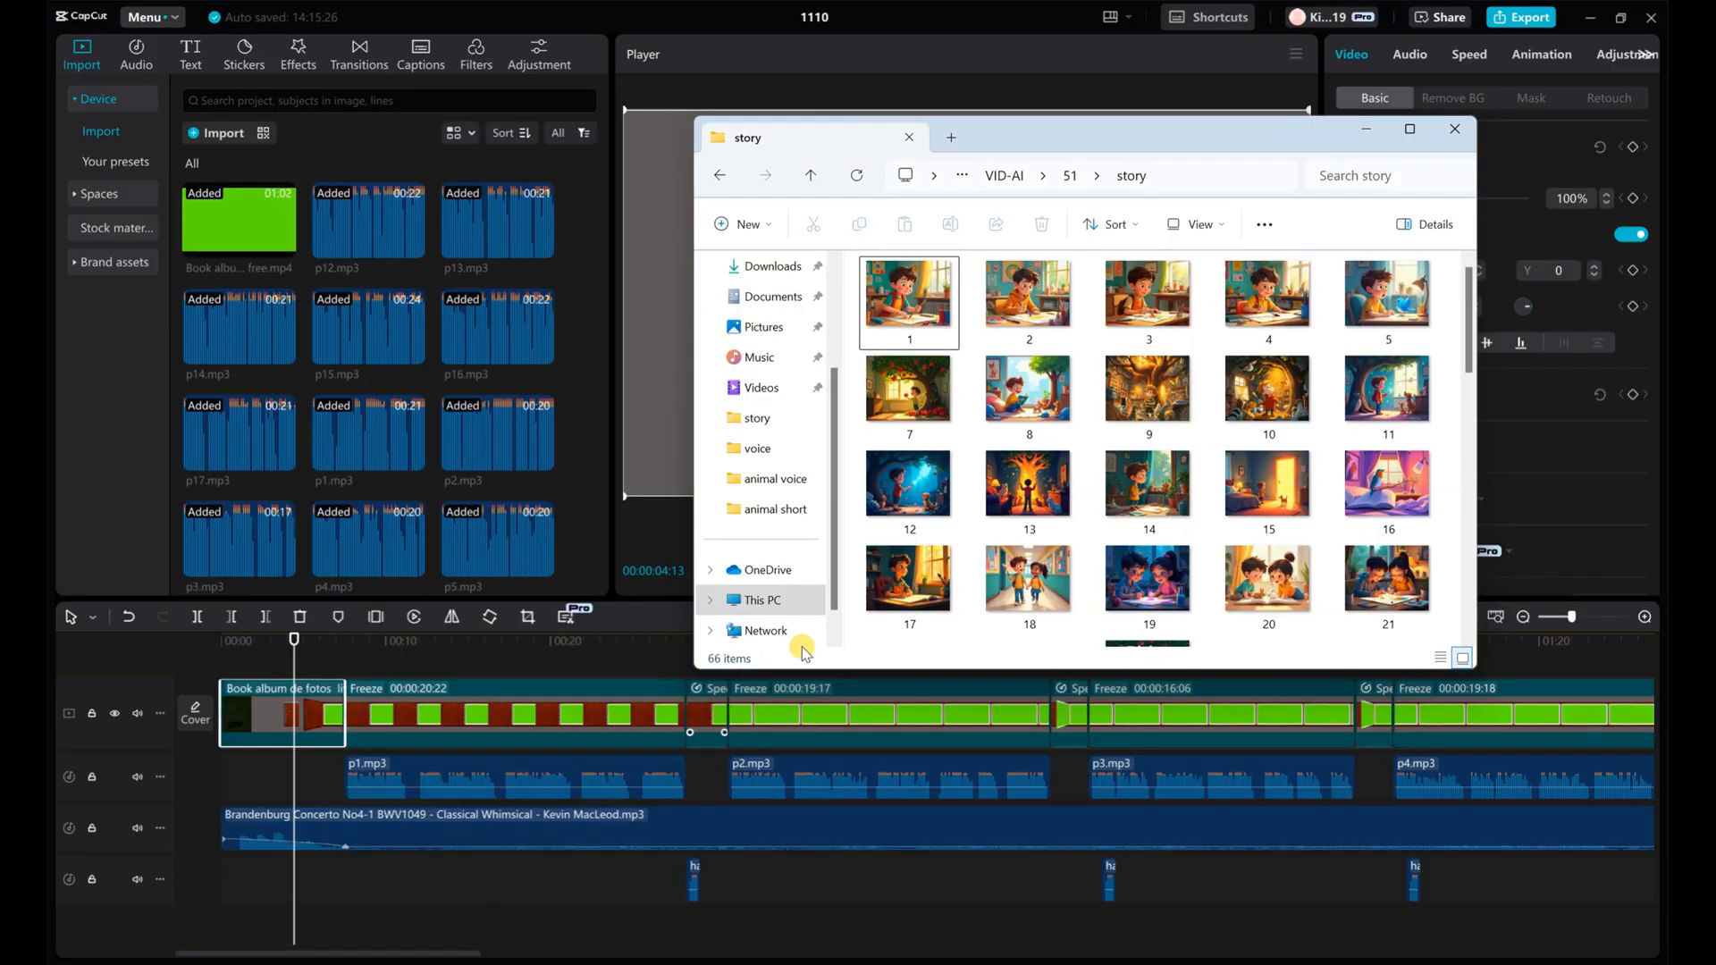
scroll(1187, 460, down, 10)
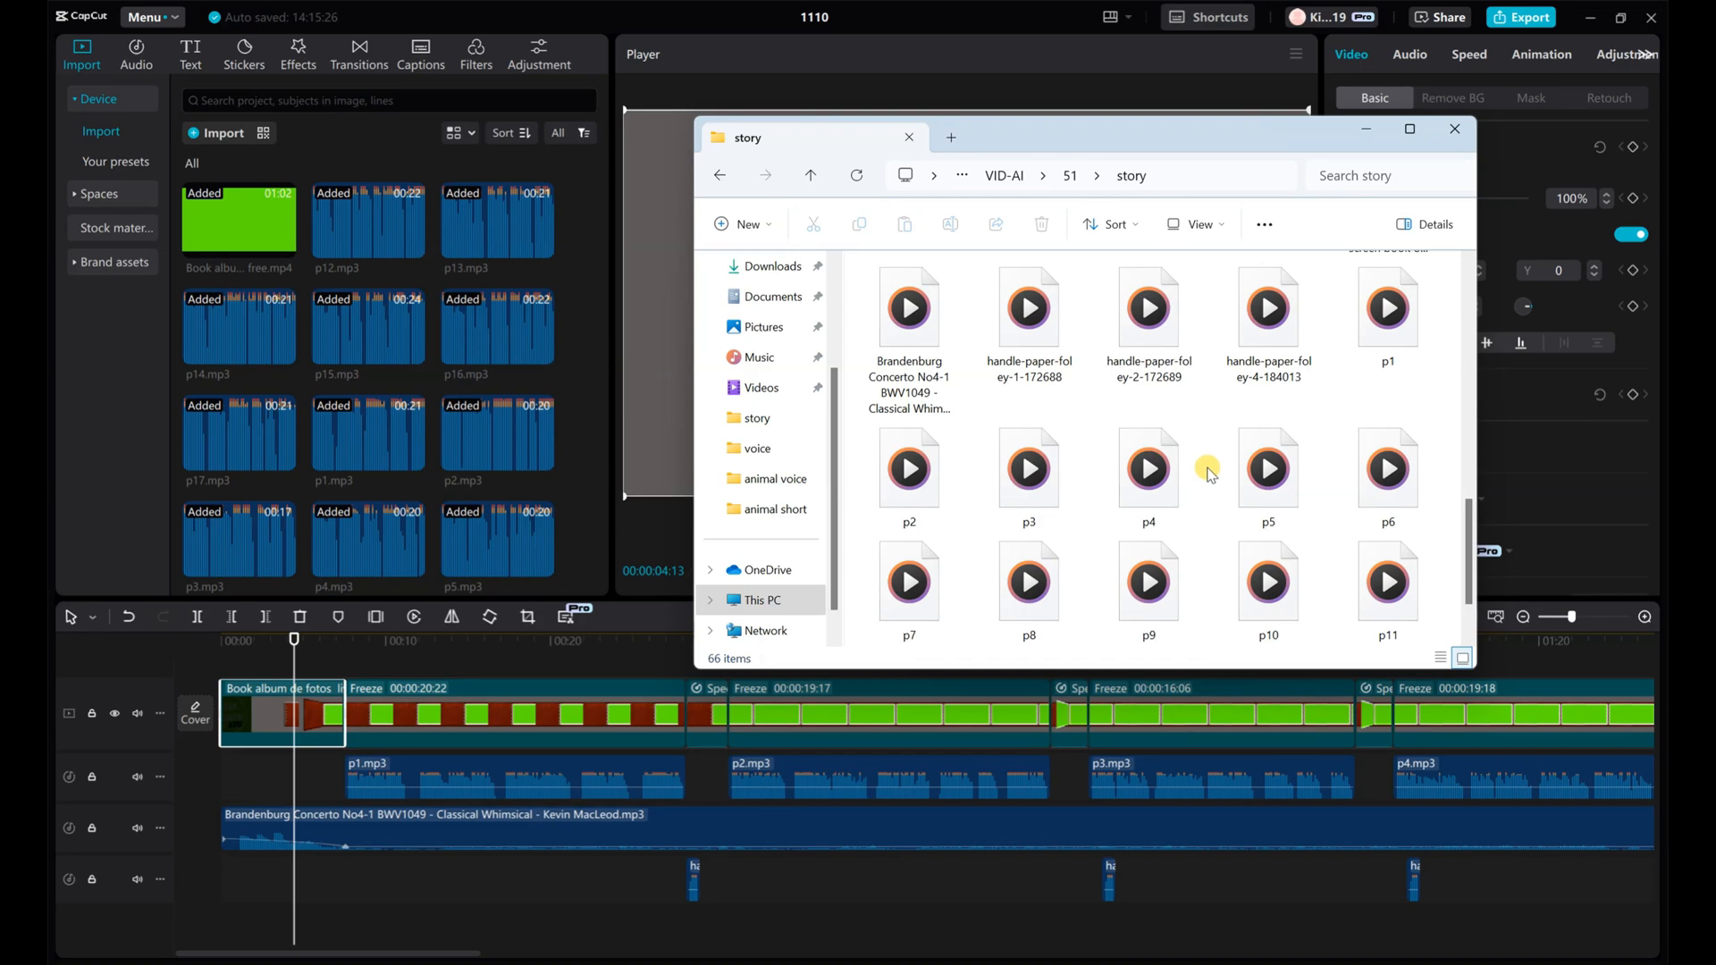
scroll(1208, 474, up, 1)
scroll(1126, 487, up, 2)
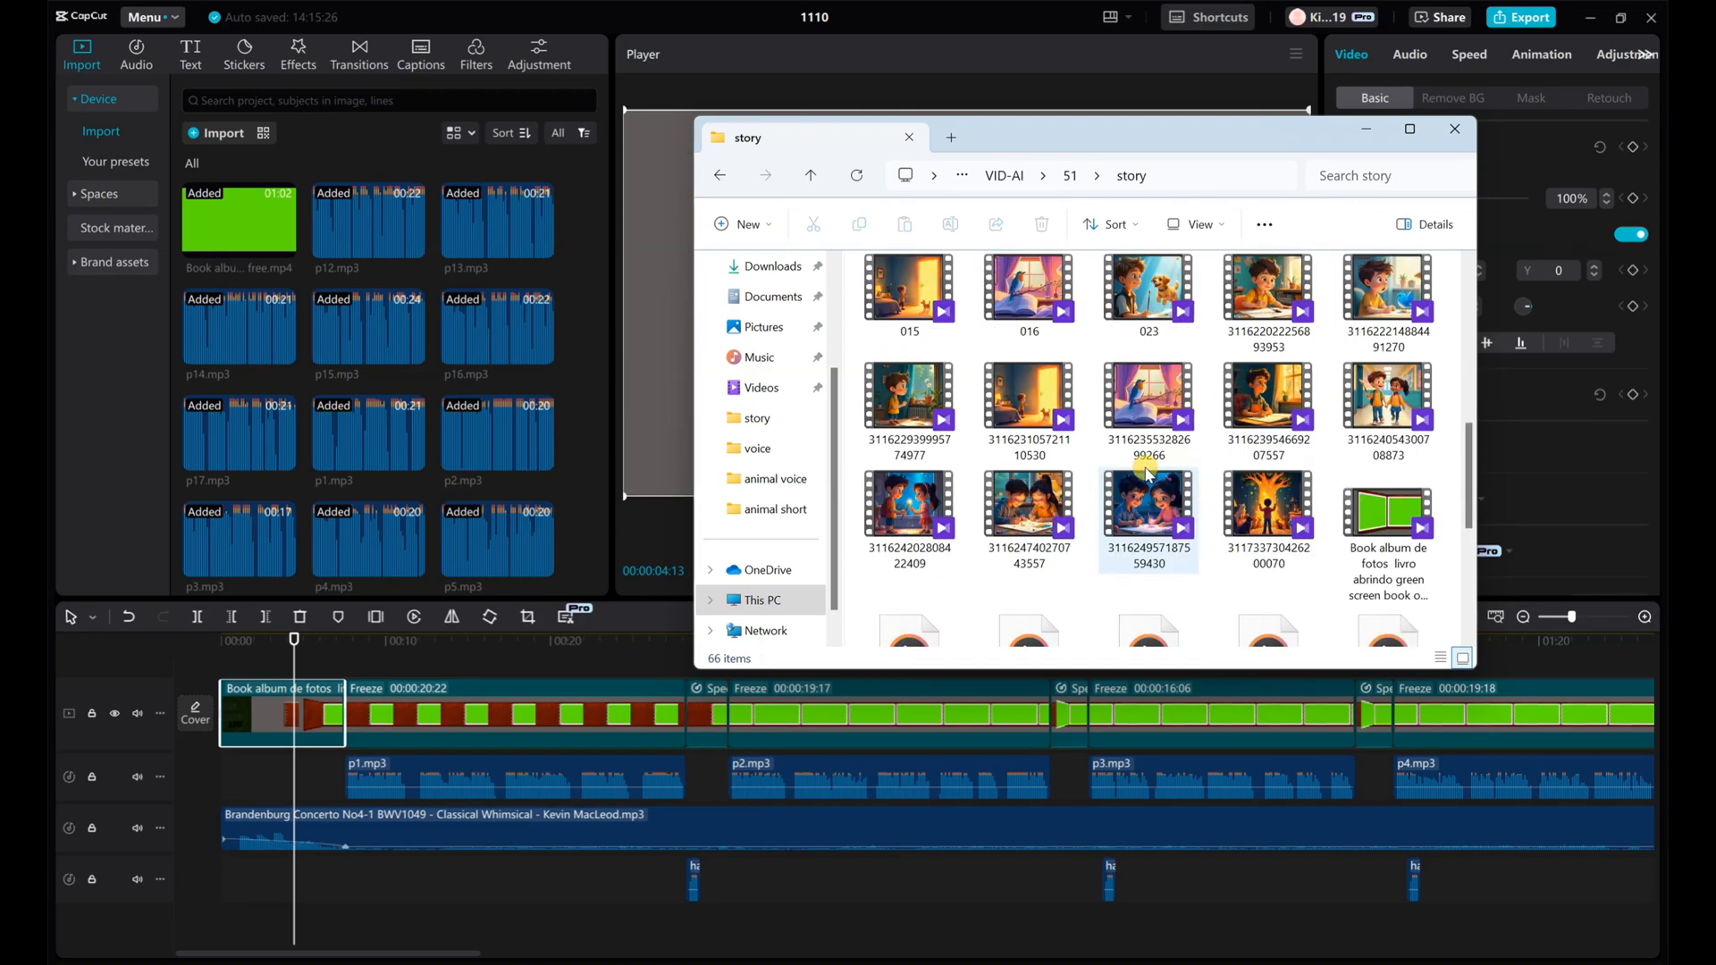
scroll(1169, 476, up, 4)
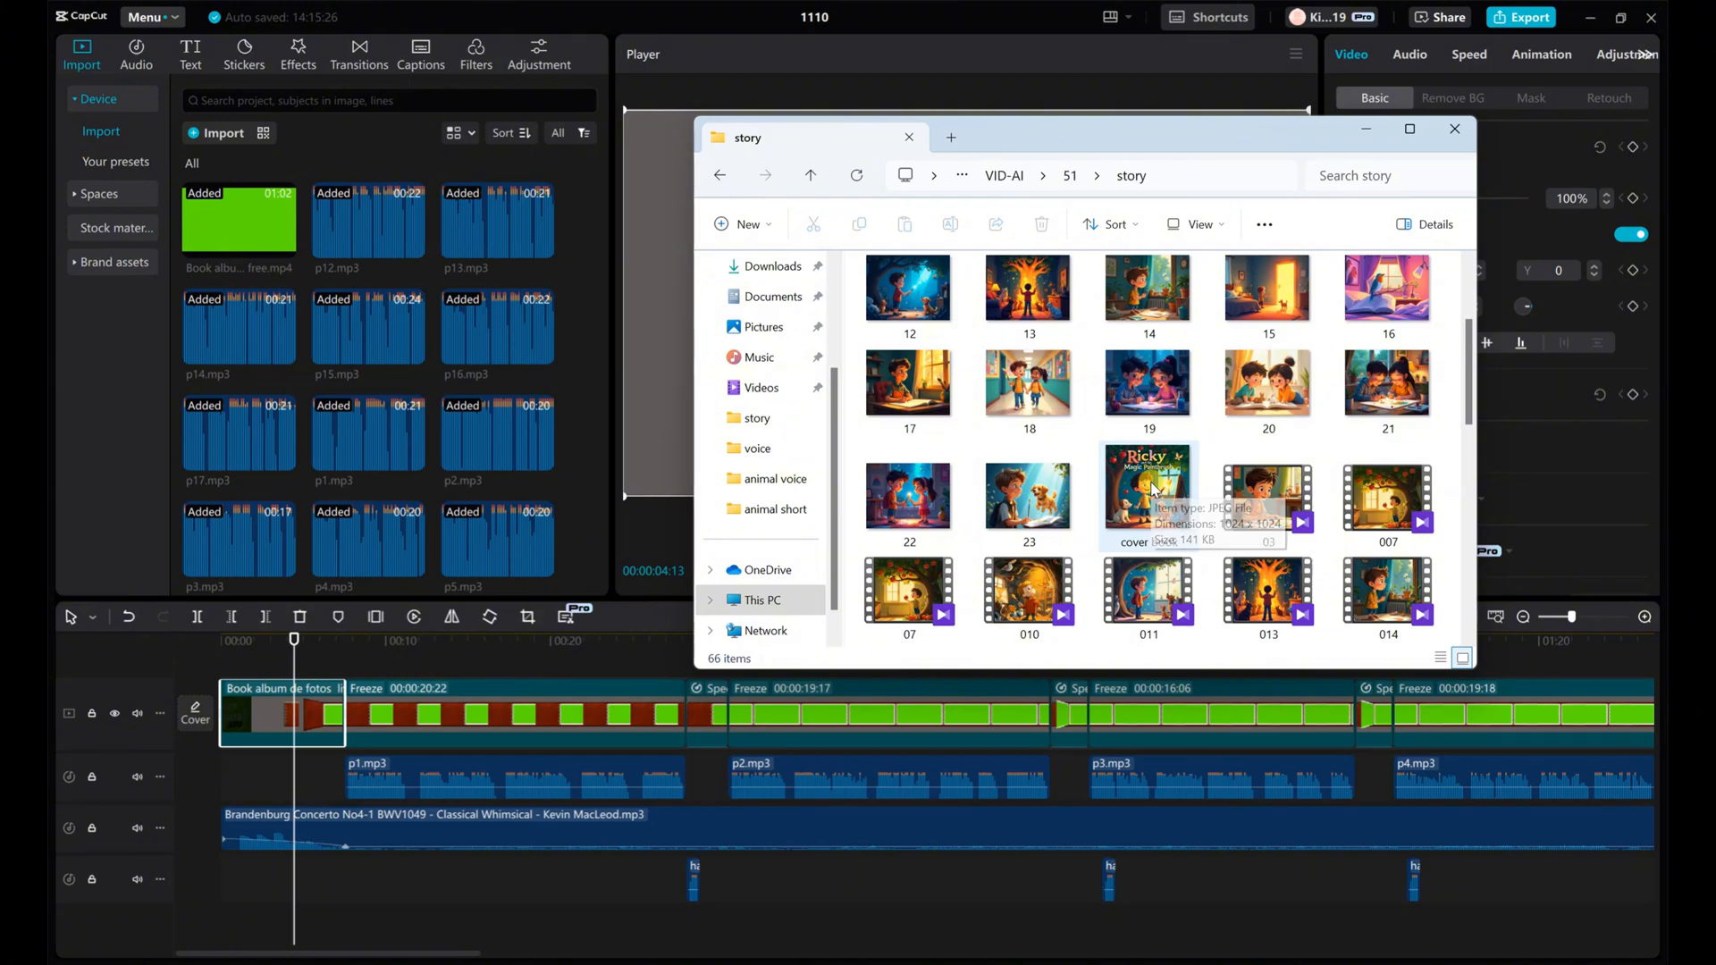
drag(610, 399, 563, 394)
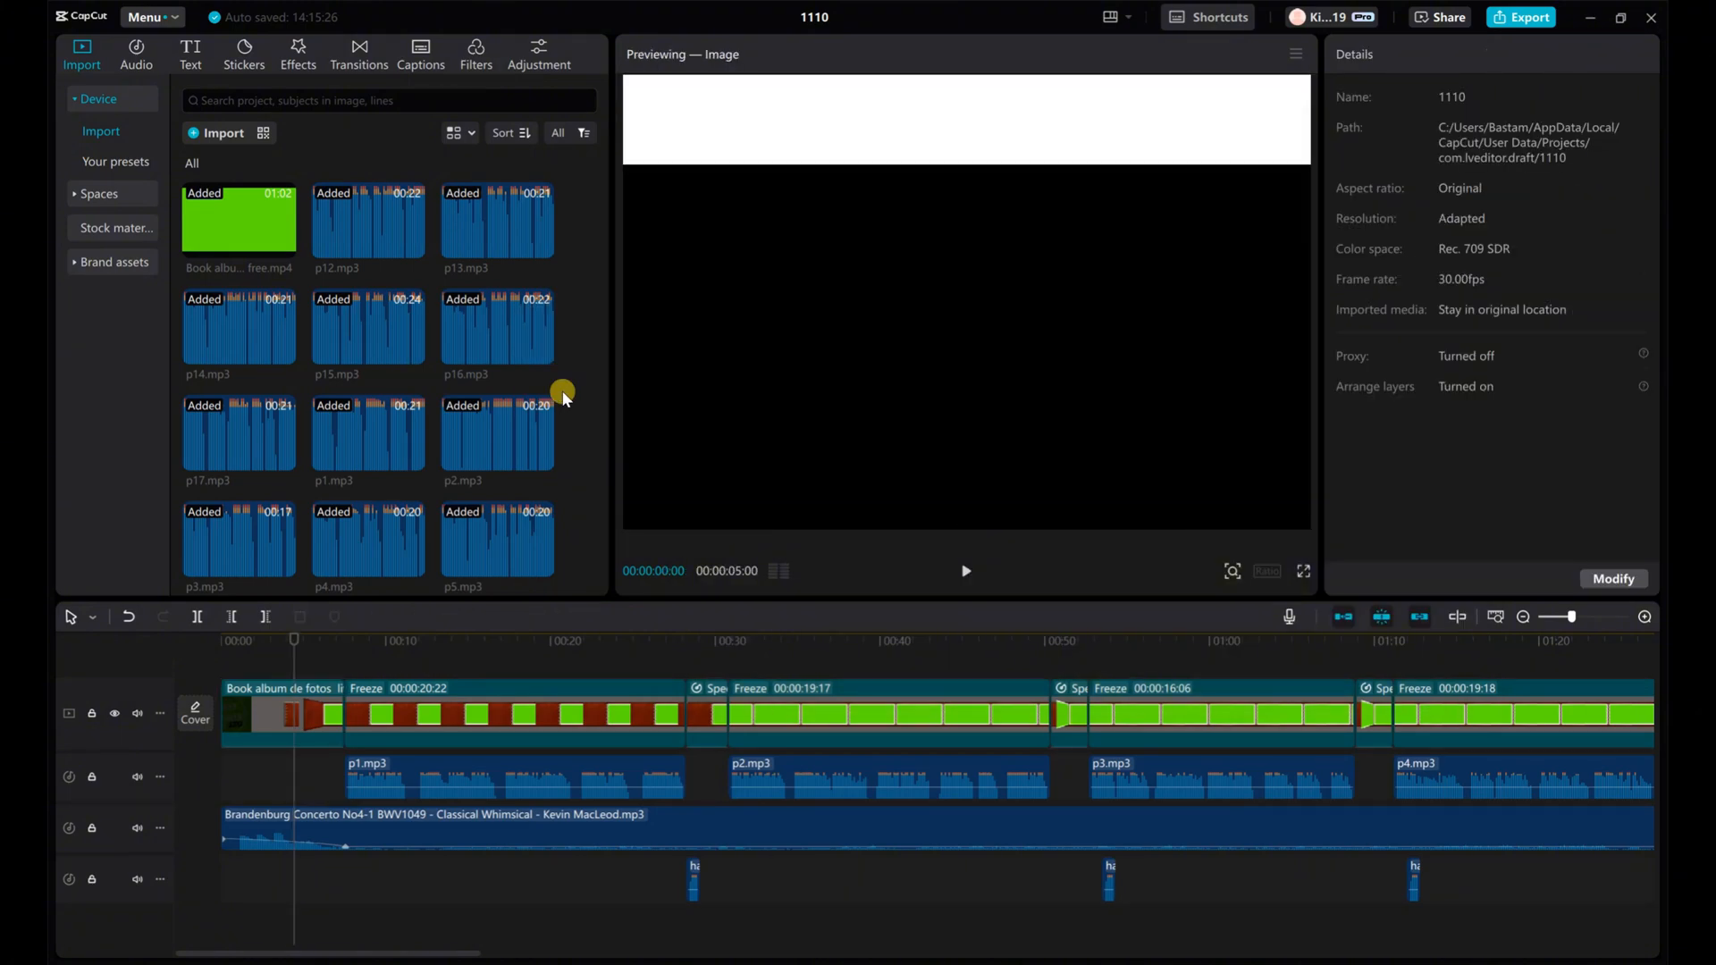
- Key out the green page area of the opening book album clip with Chroma key at intensity 20
click(327, 715)
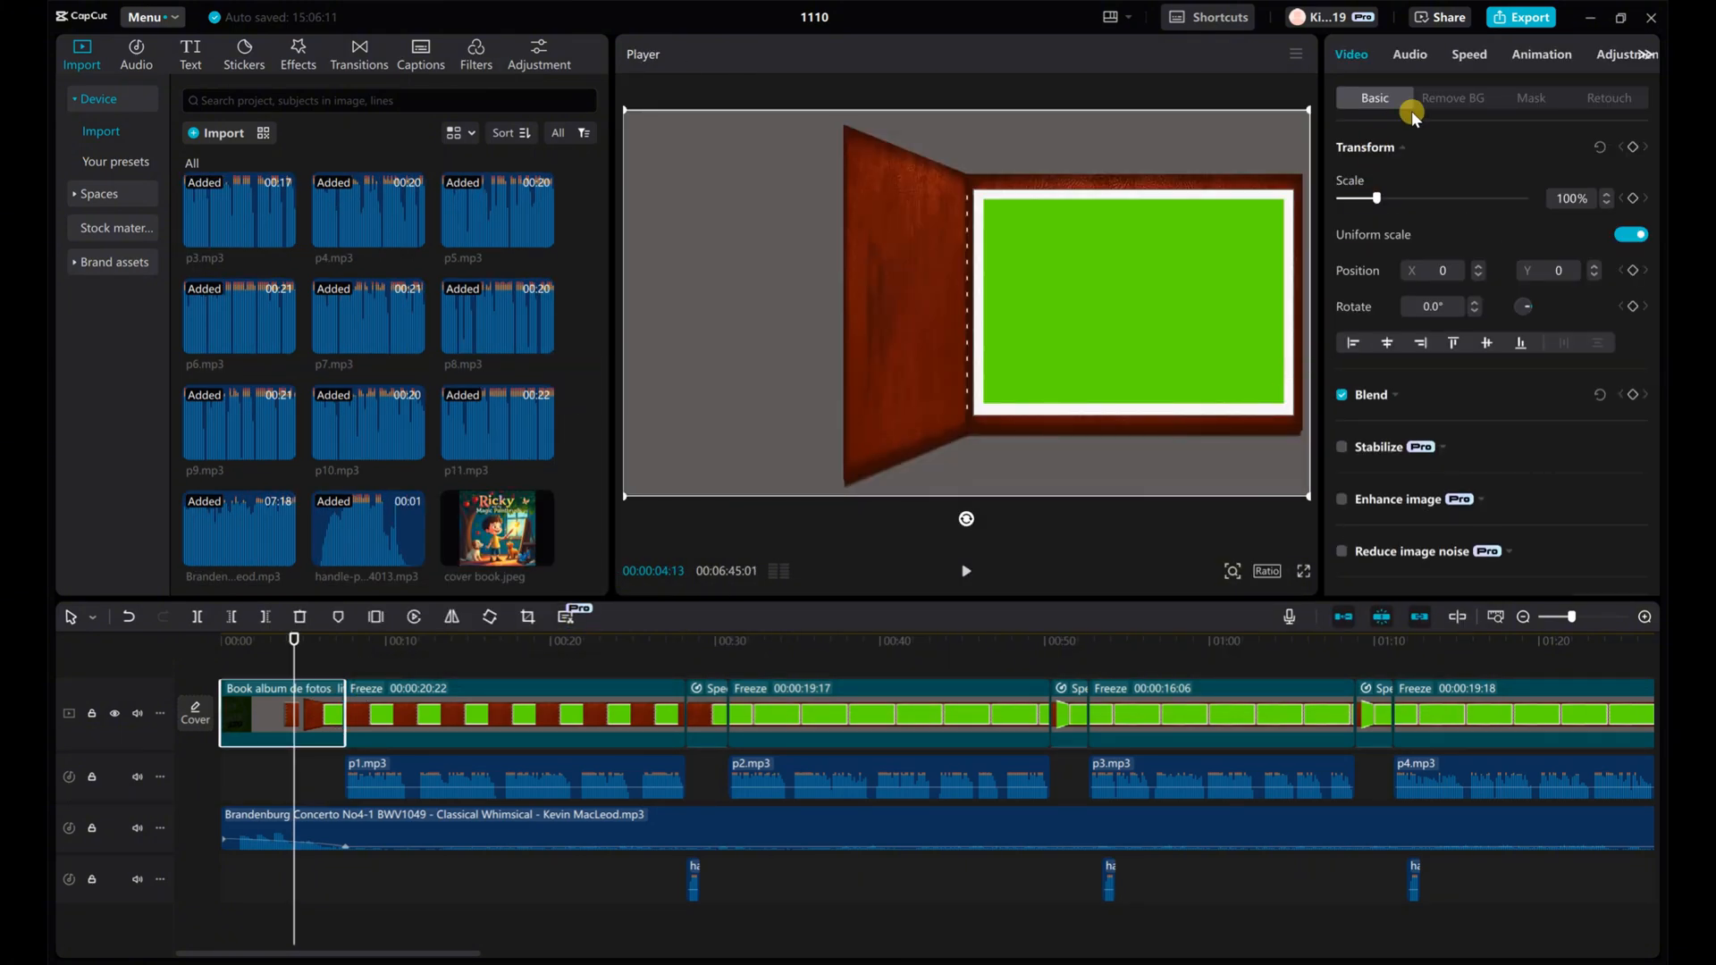
click(1340, 238)
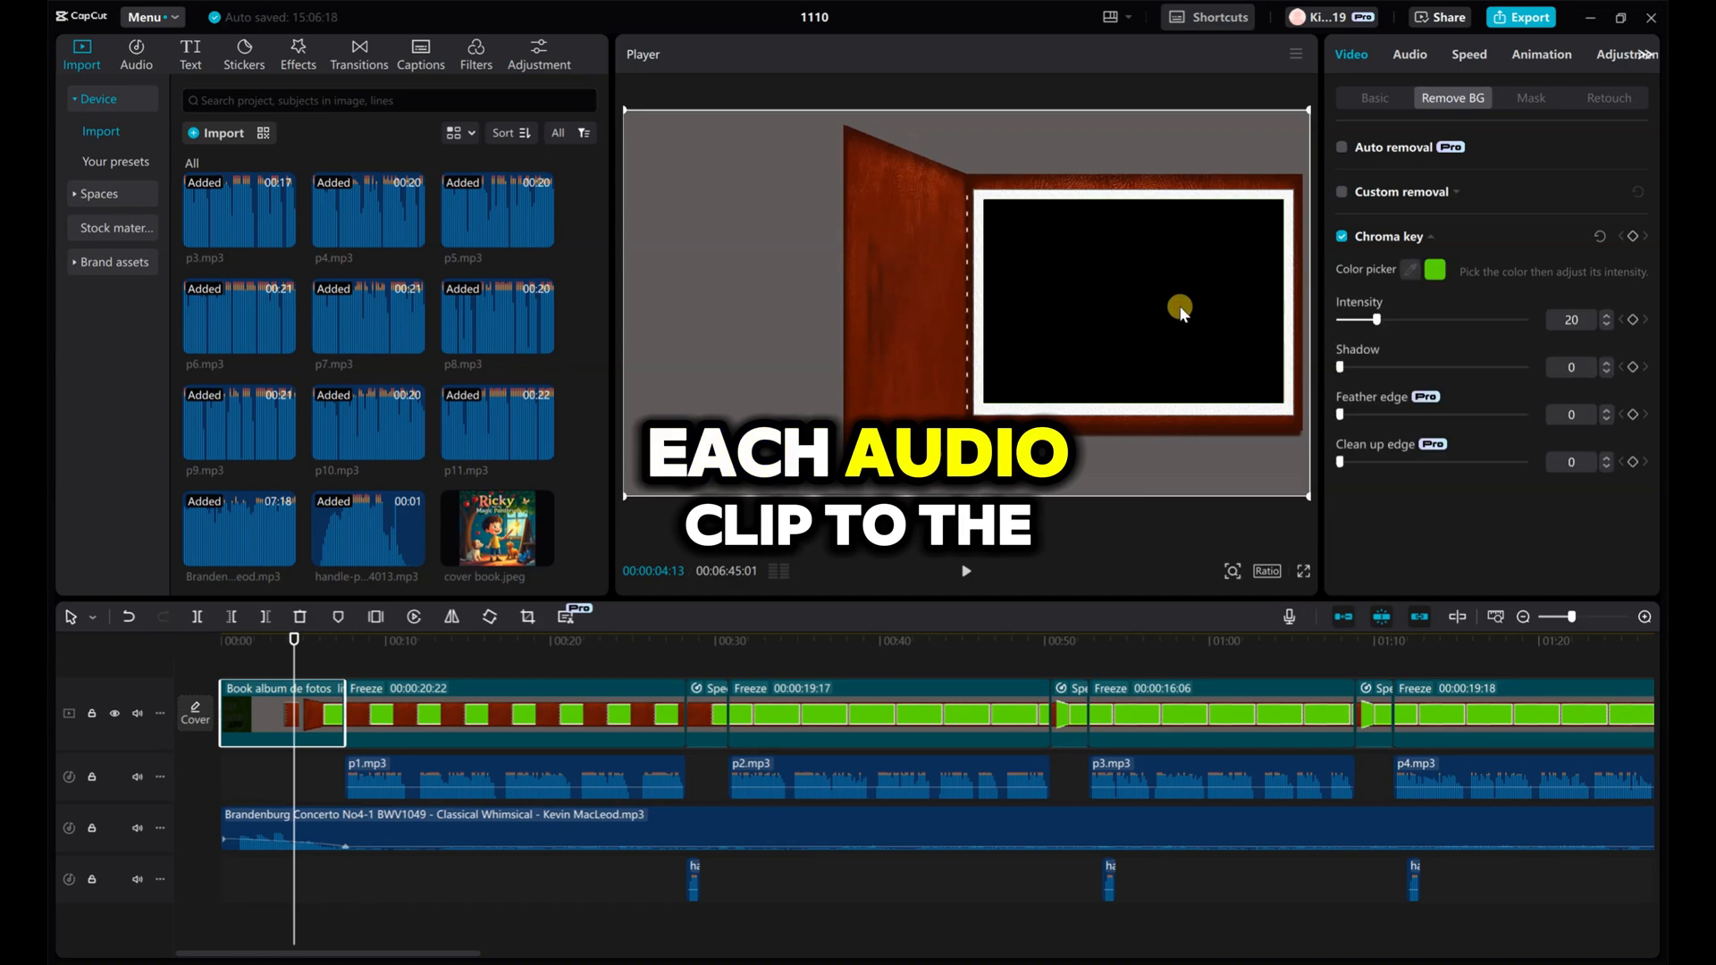
- Add the cover book.jpeg image to the timeline above the opening book clip and shift it over the book's right page
click(500, 537)
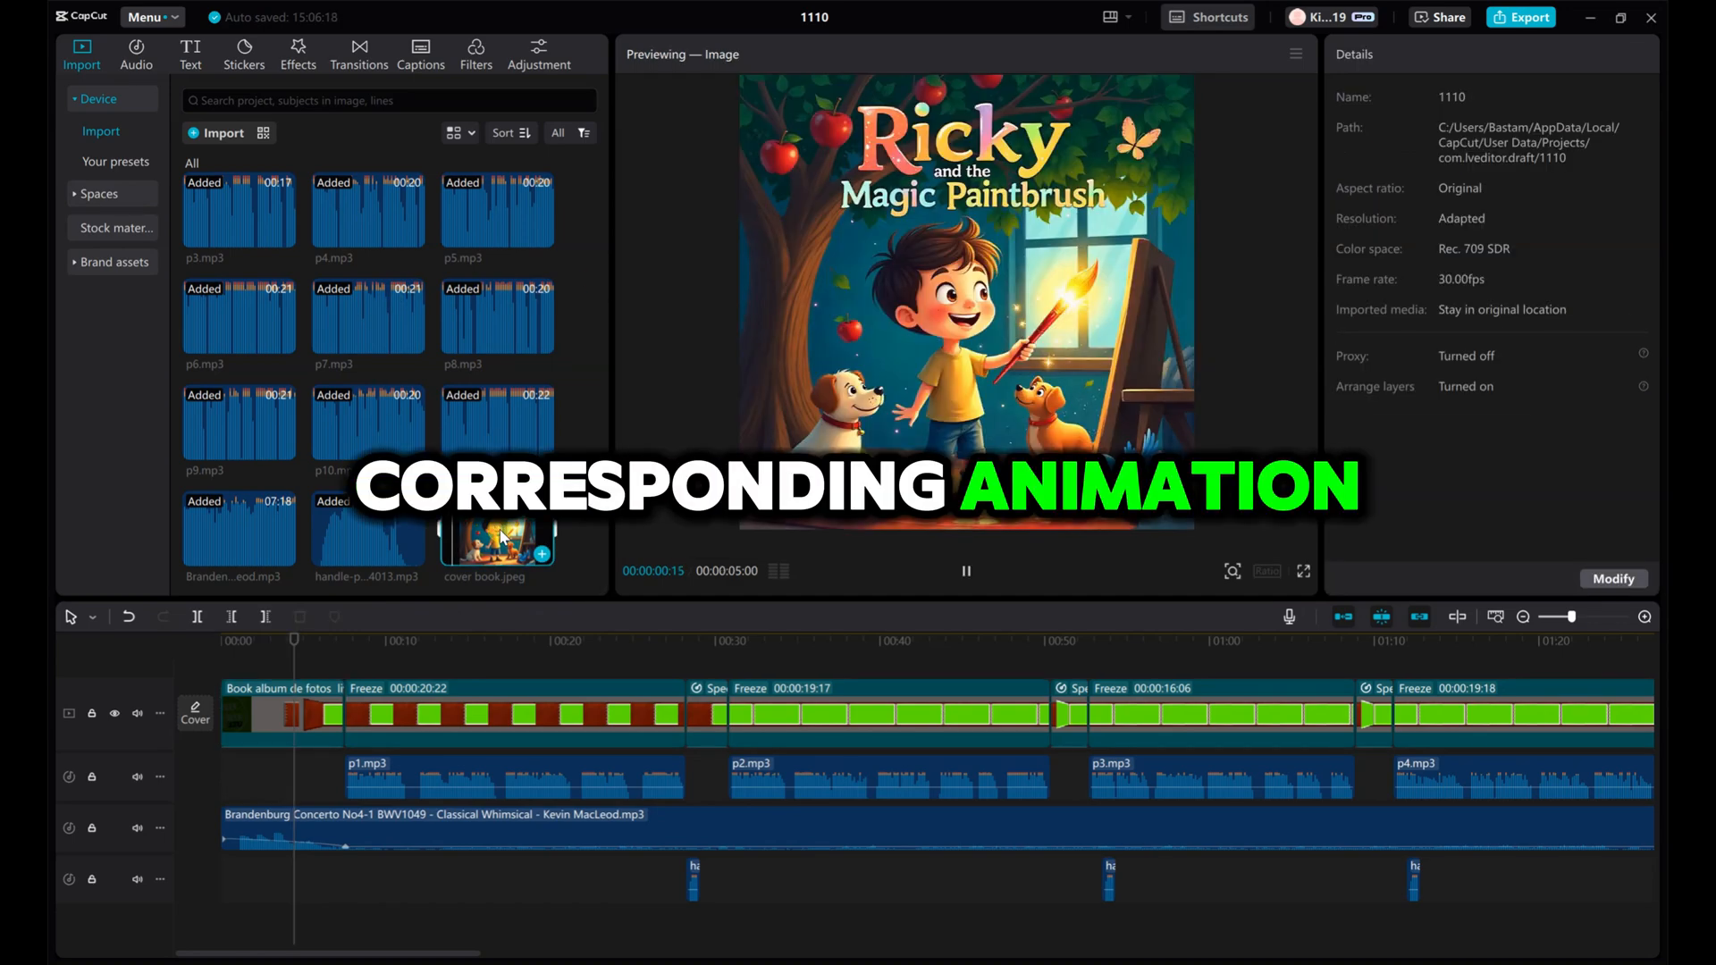
drag(500, 537, 310, 695)
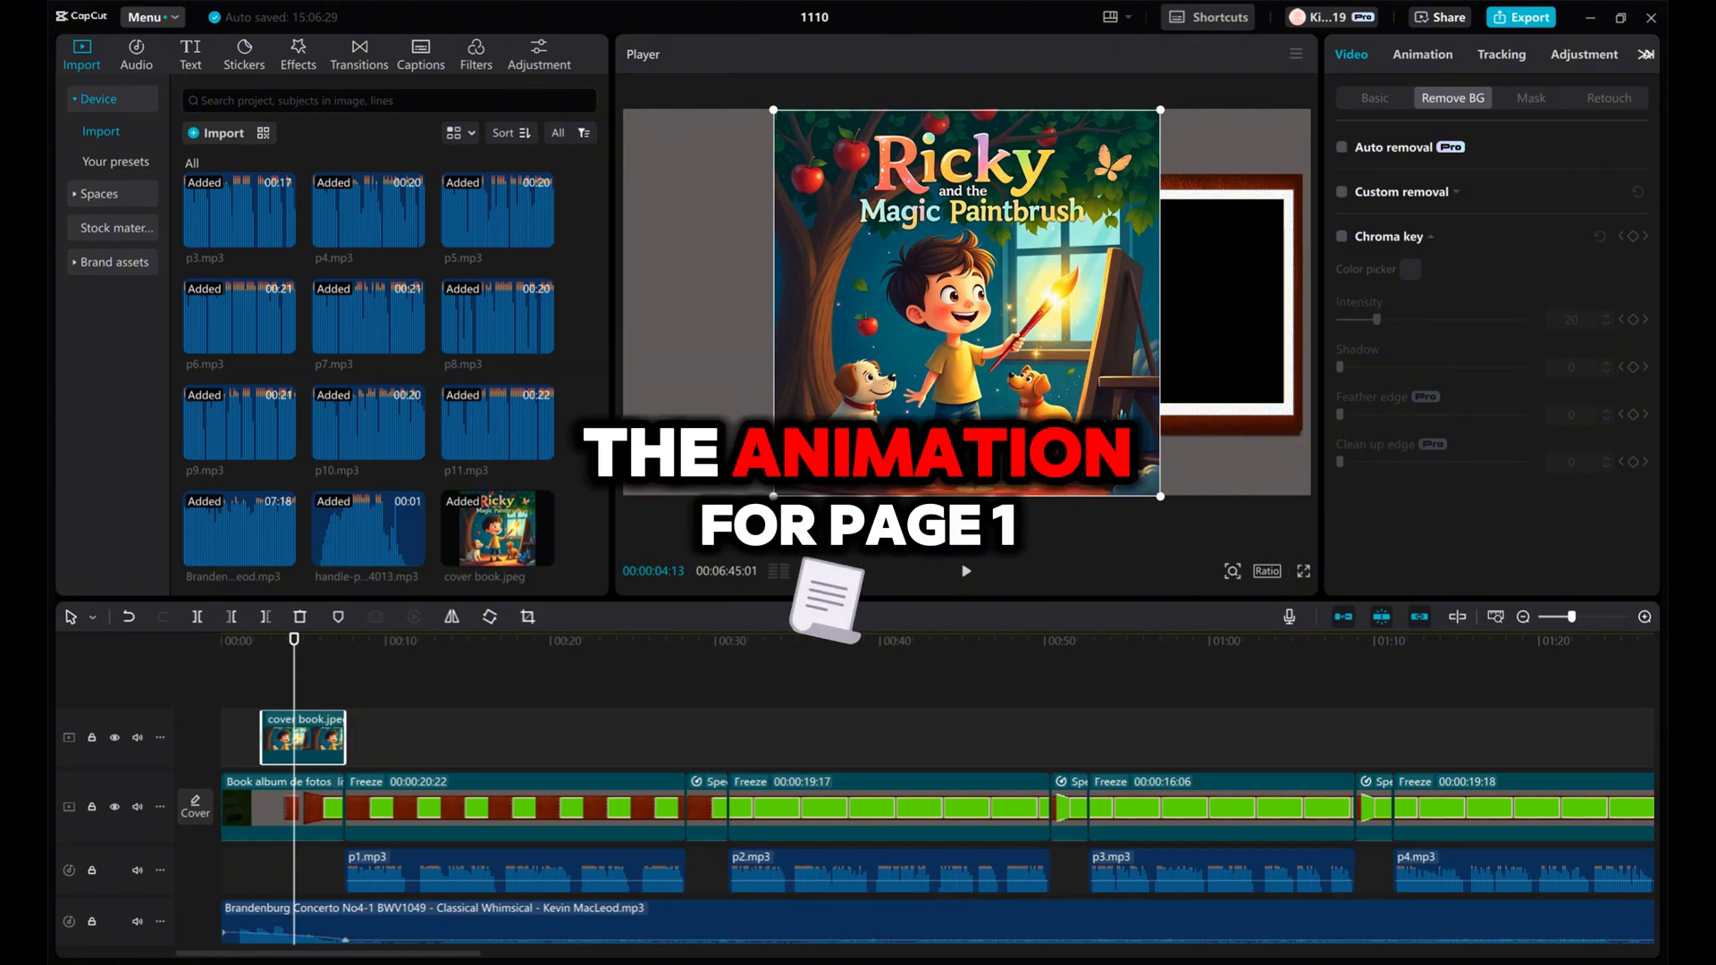
drag(1016, 399, 1092, 390)
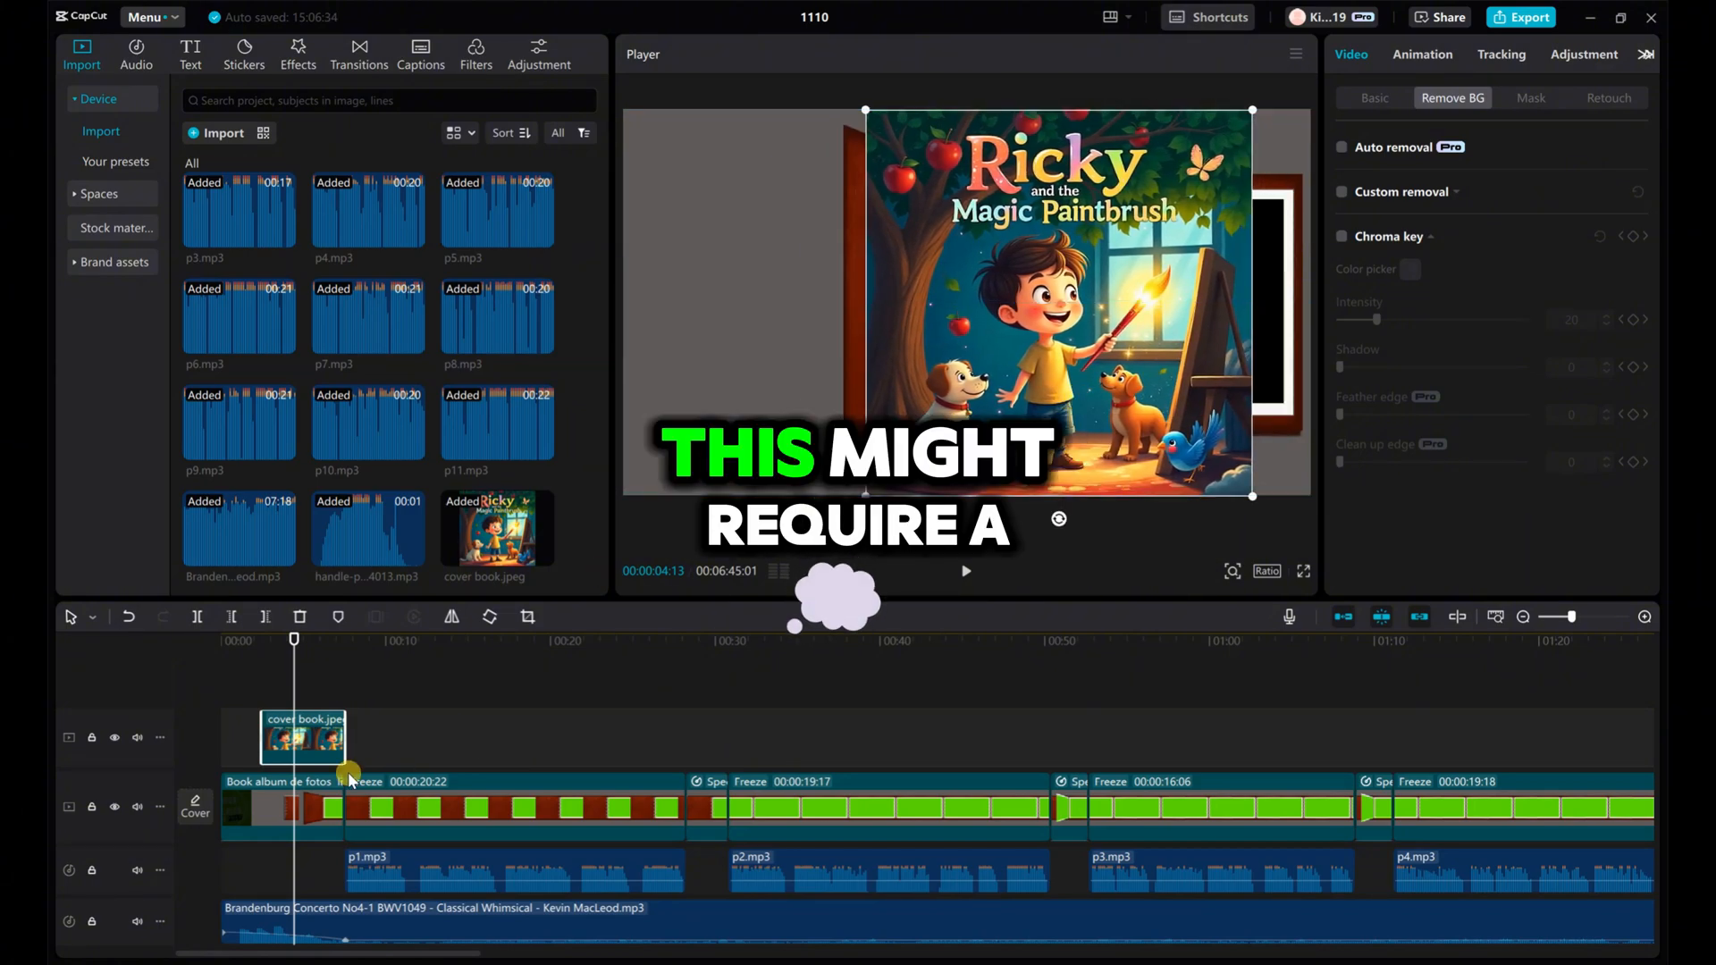
- Place the book album clip on the track above the cover image and extend the image to the clip's length
drag(312, 808, 265, 874)
click(337, 749)
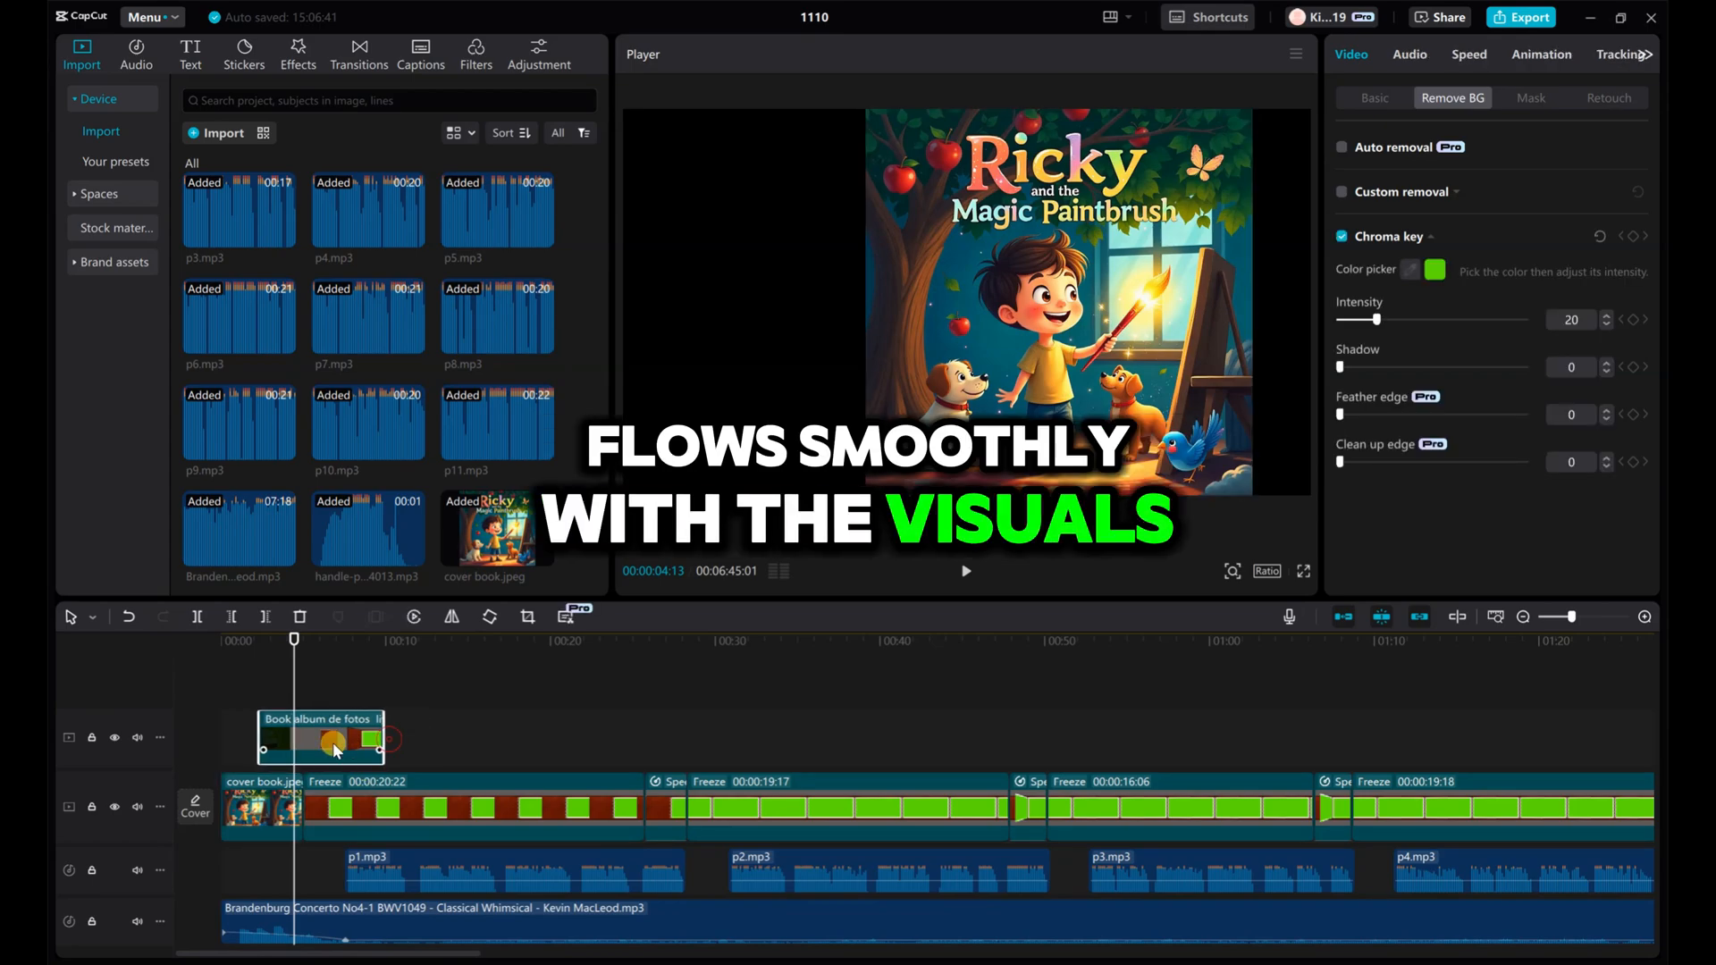
drag(302, 811, 329, 813)
- Scale down and center the cover image inside the book's white page frame, and preview the opening from the start
drag(281, 638, 313, 643)
click(297, 812)
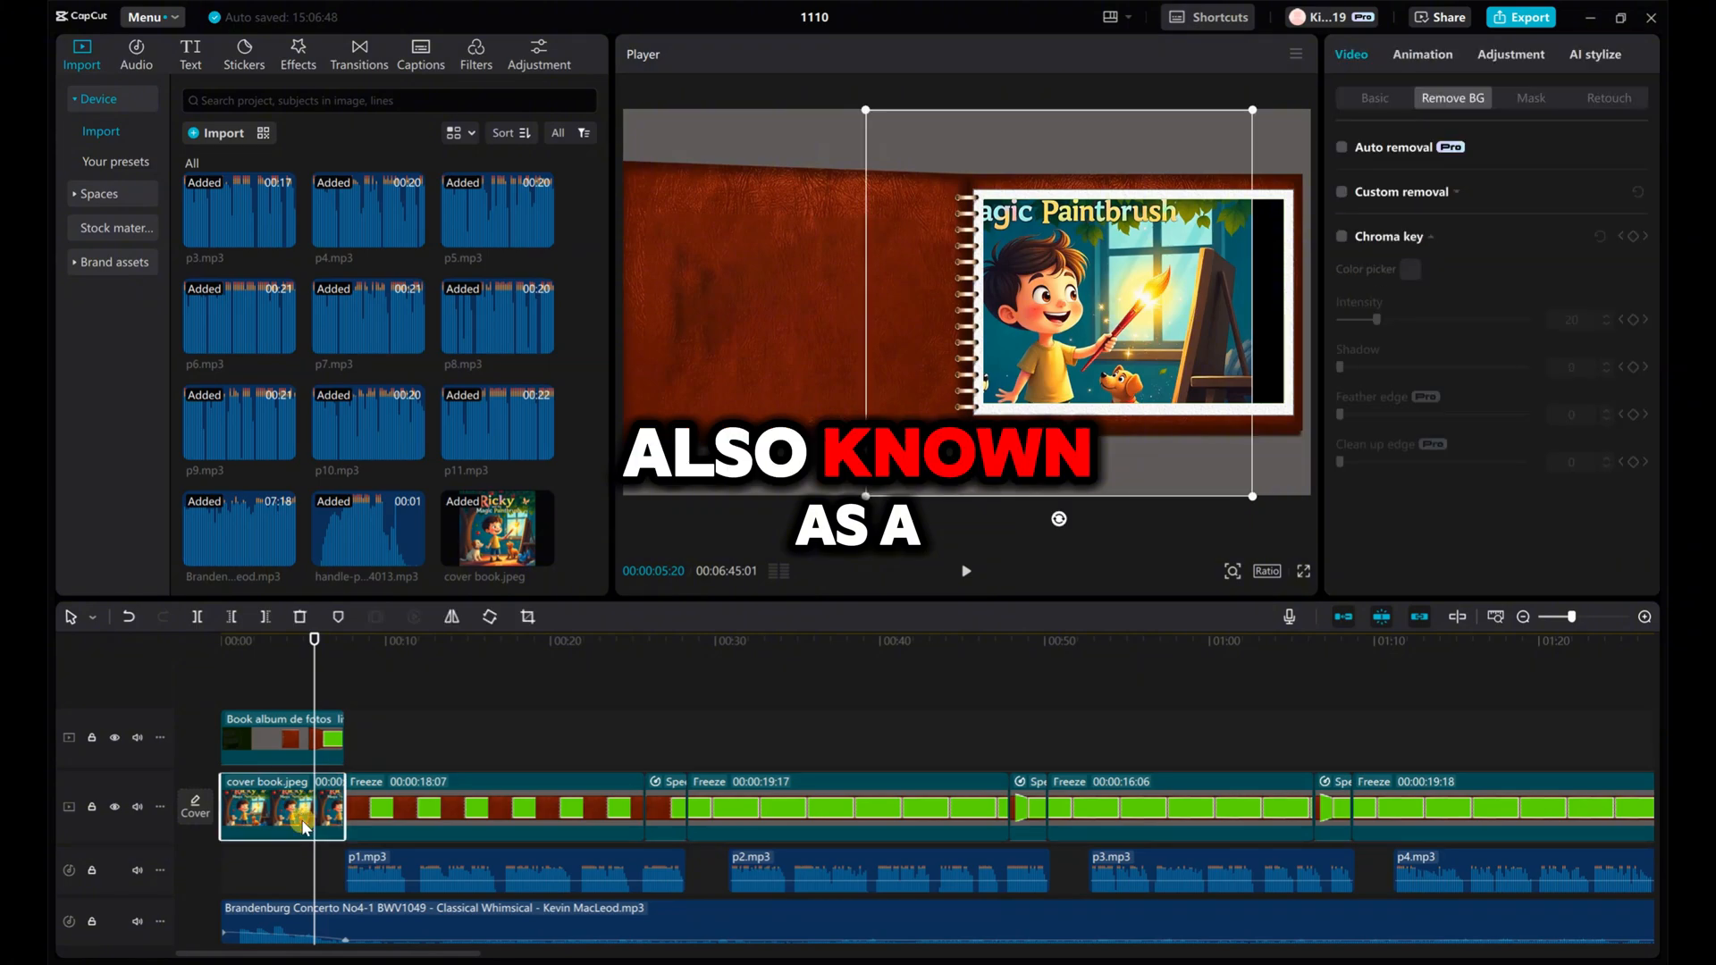
drag(870, 118, 921, 171)
drag(1069, 280, 1144, 292)
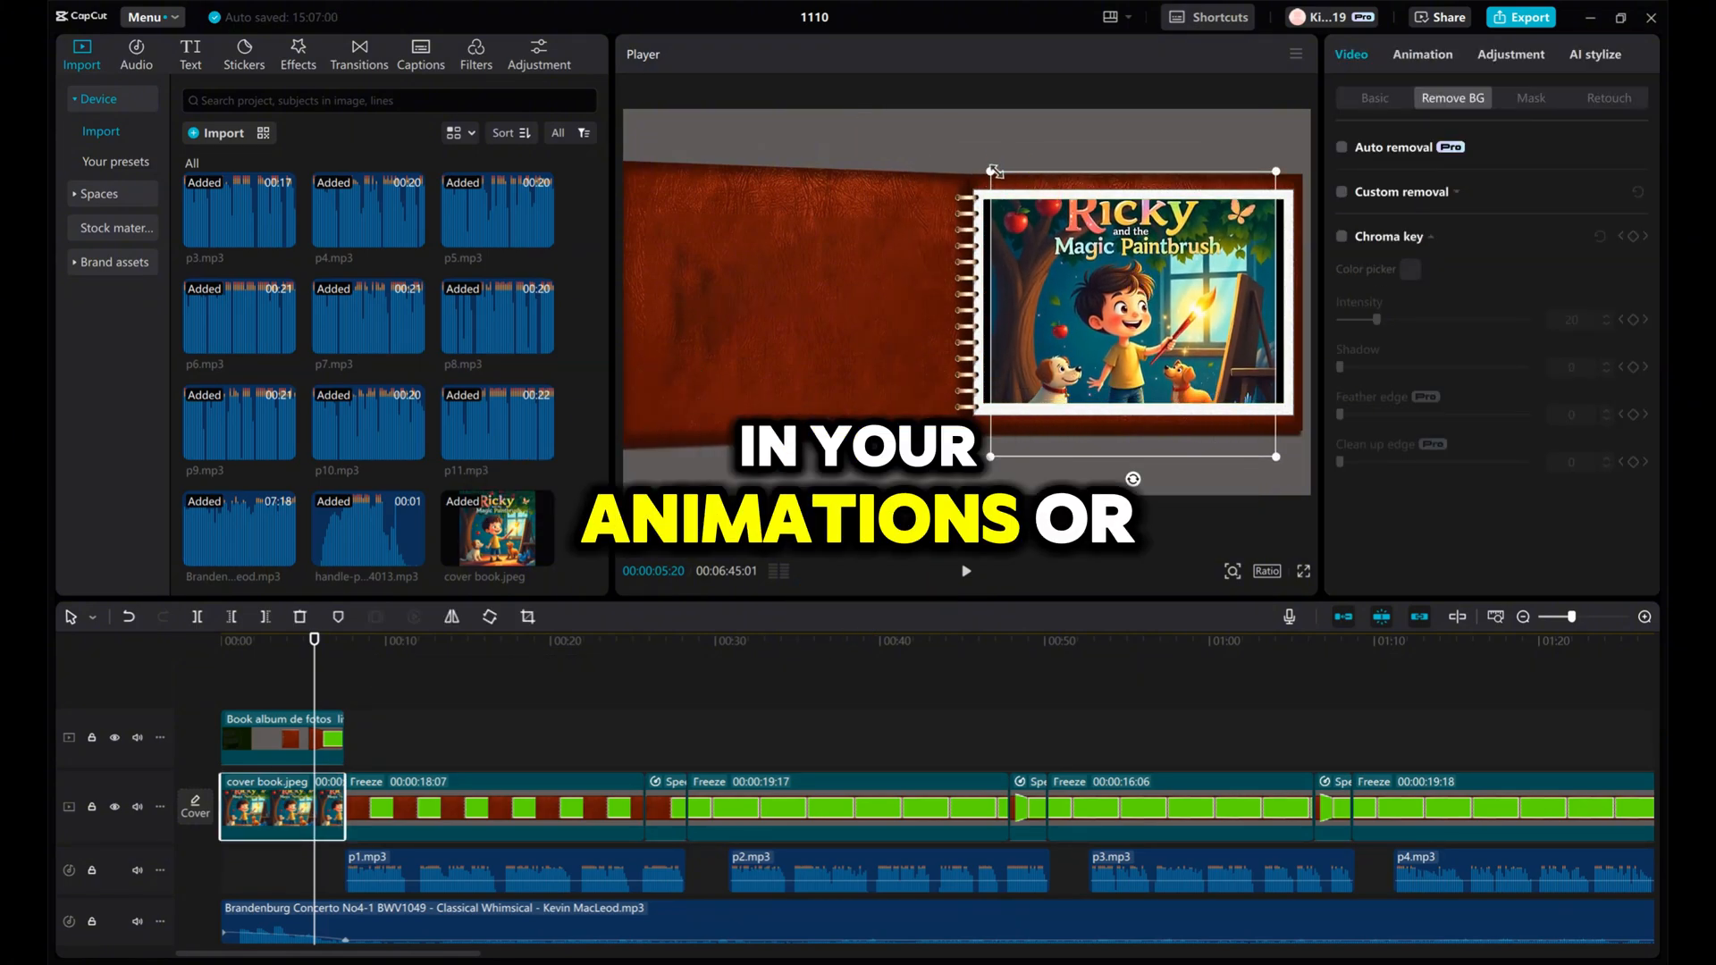
drag(993, 170, 1050, 253)
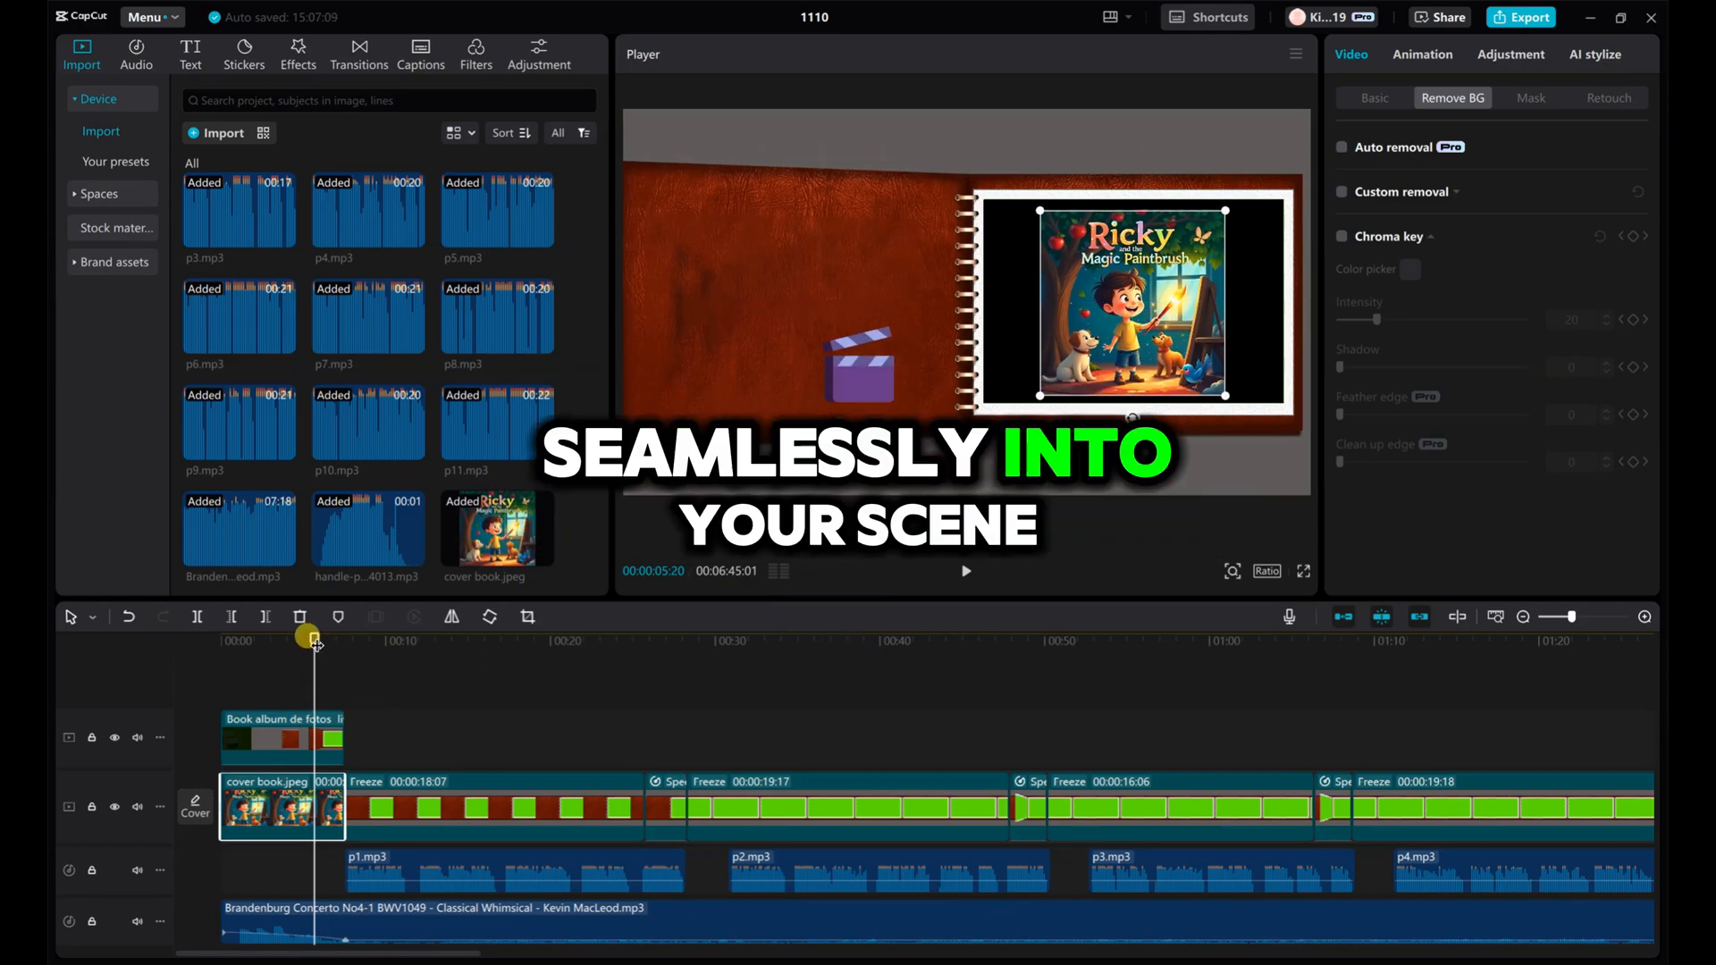
drag(291, 645, 215, 642)
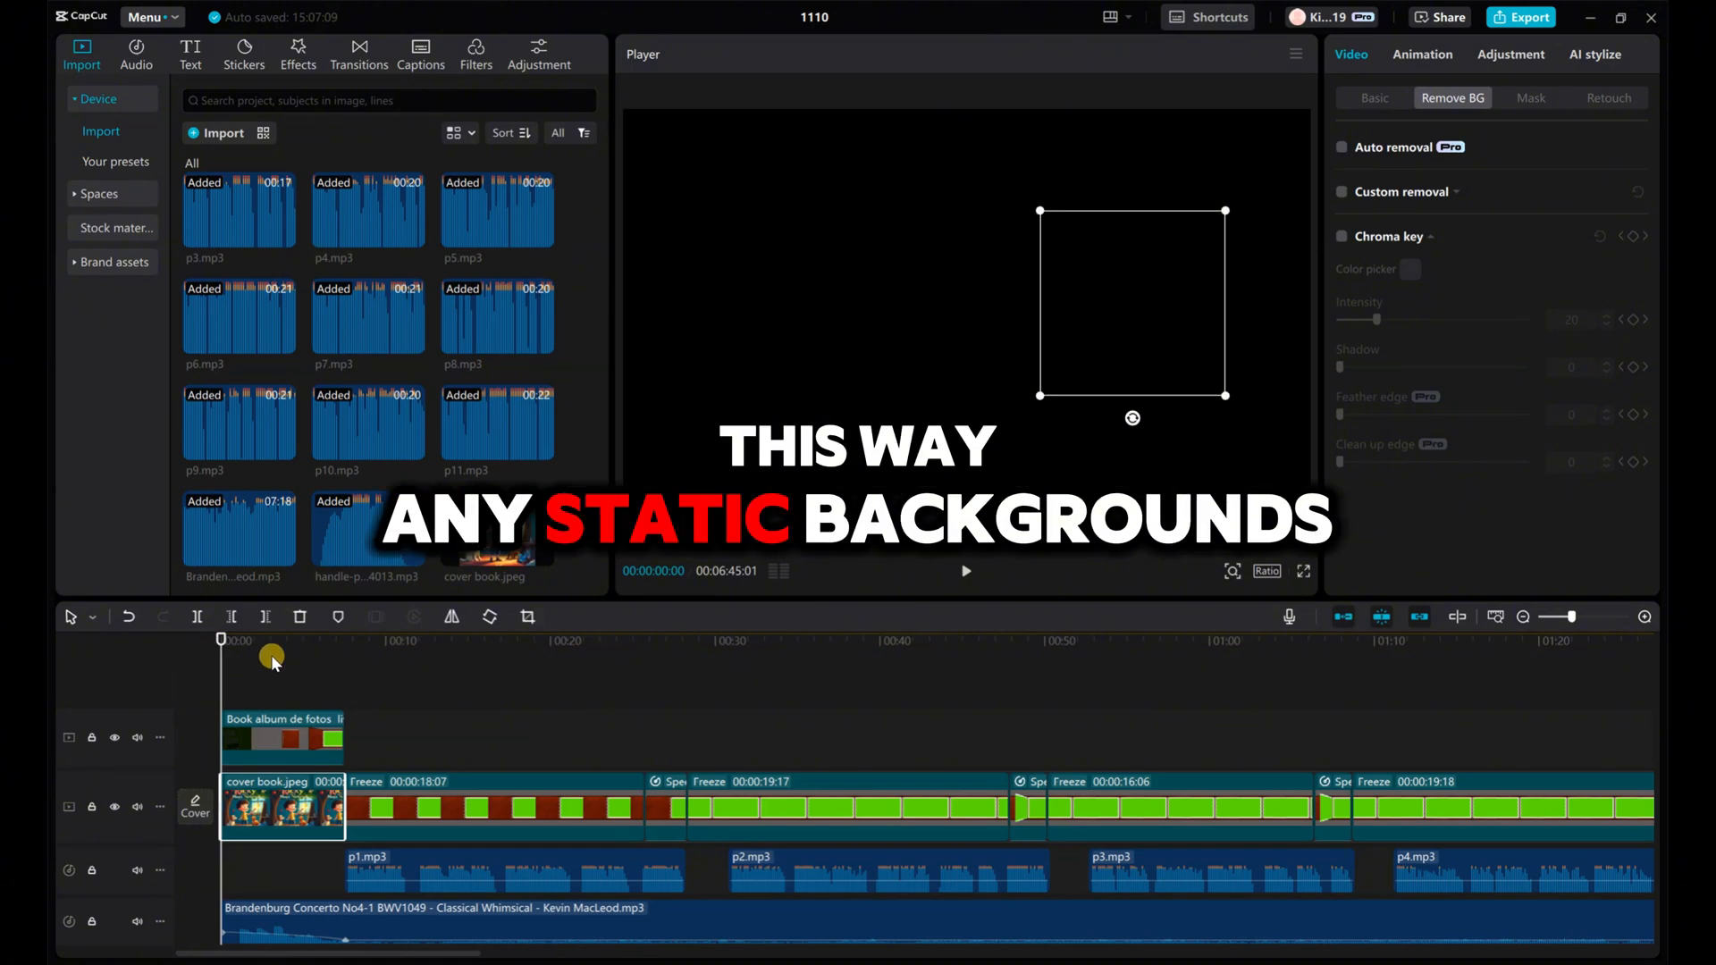
click(960, 574)
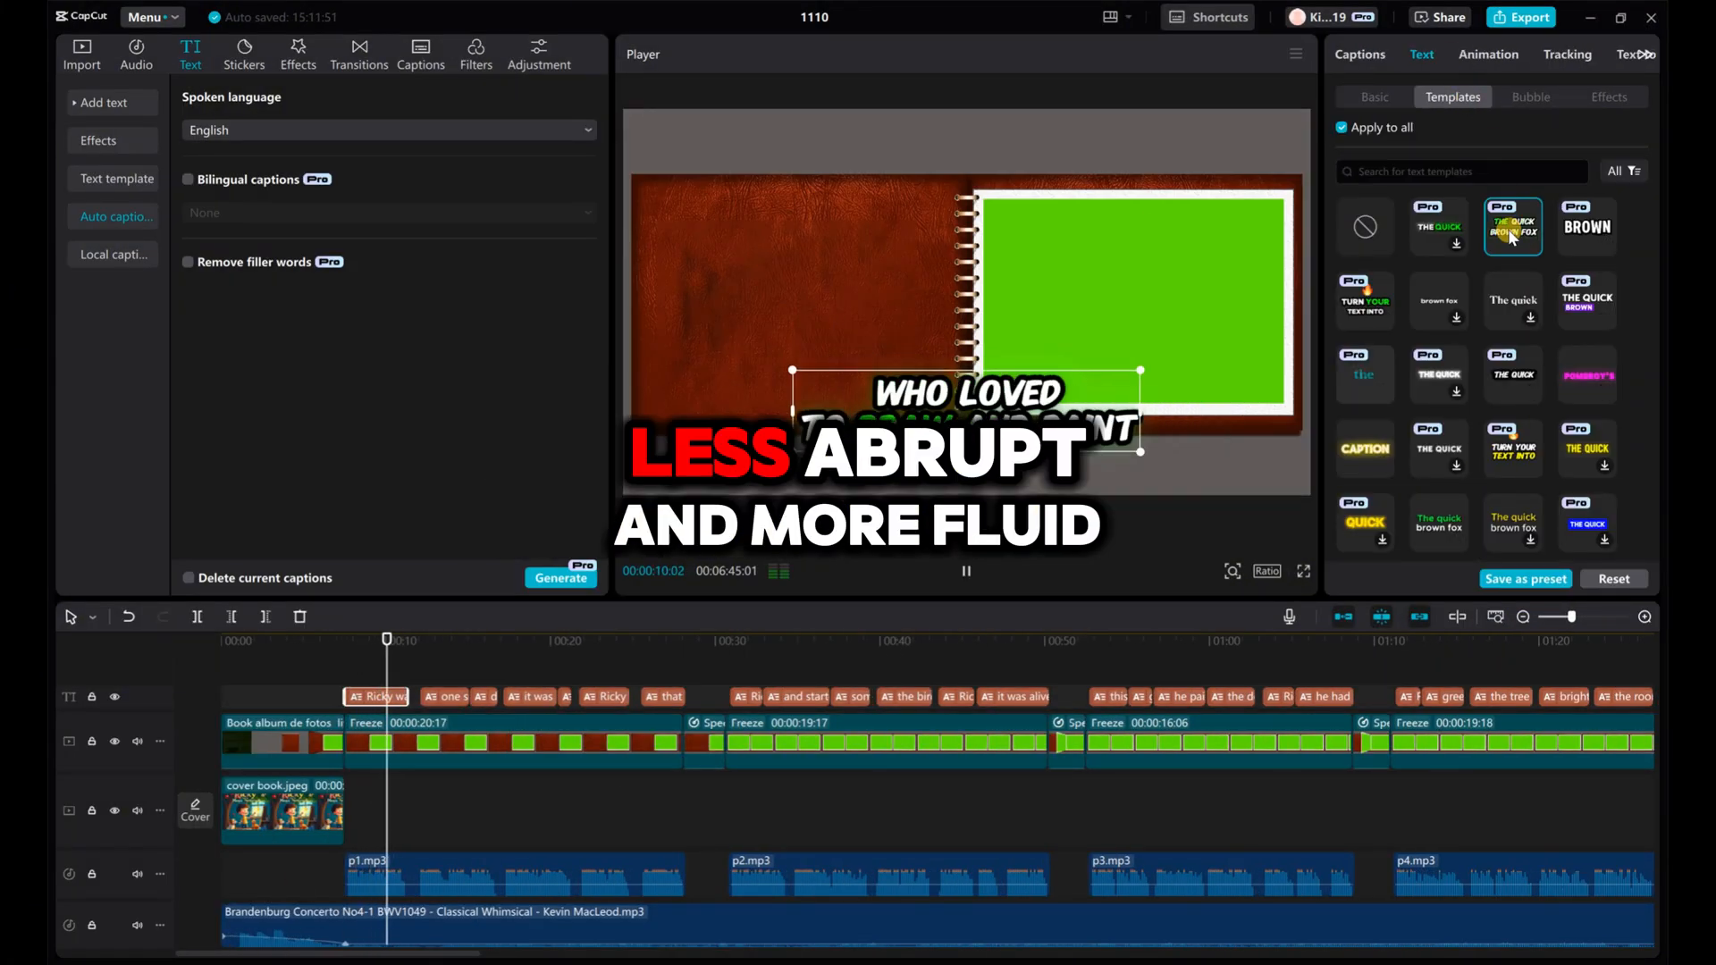
- Move the auto captions onto the book's left page and check their placement on the second-page captions
drag(536, 642, 763, 639)
drag(975, 463, 814, 317)
drag(763, 643, 849, 640)
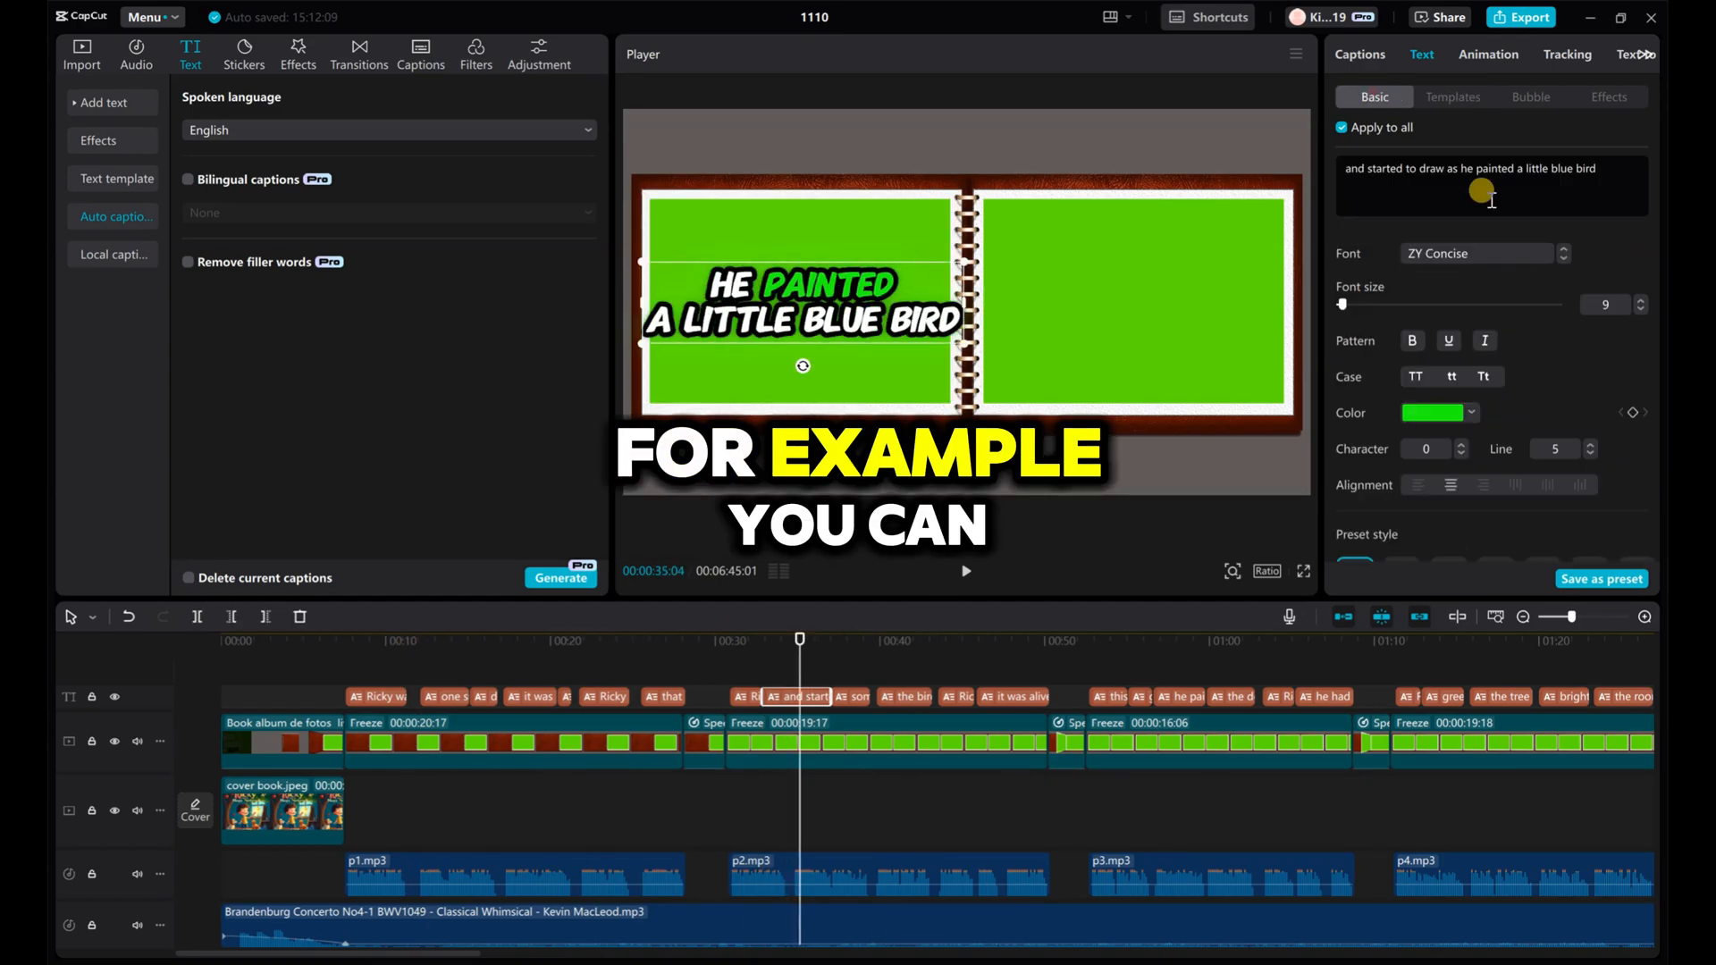
mouse_move(796, 640)
mouse_down()
mouse_move(406, 639)
mouse_move(786, 640)
mouse_up()
- Review the captions' bubble and effect styles and try a gold dust entrance animation
click(1531, 98)
click(1606, 97)
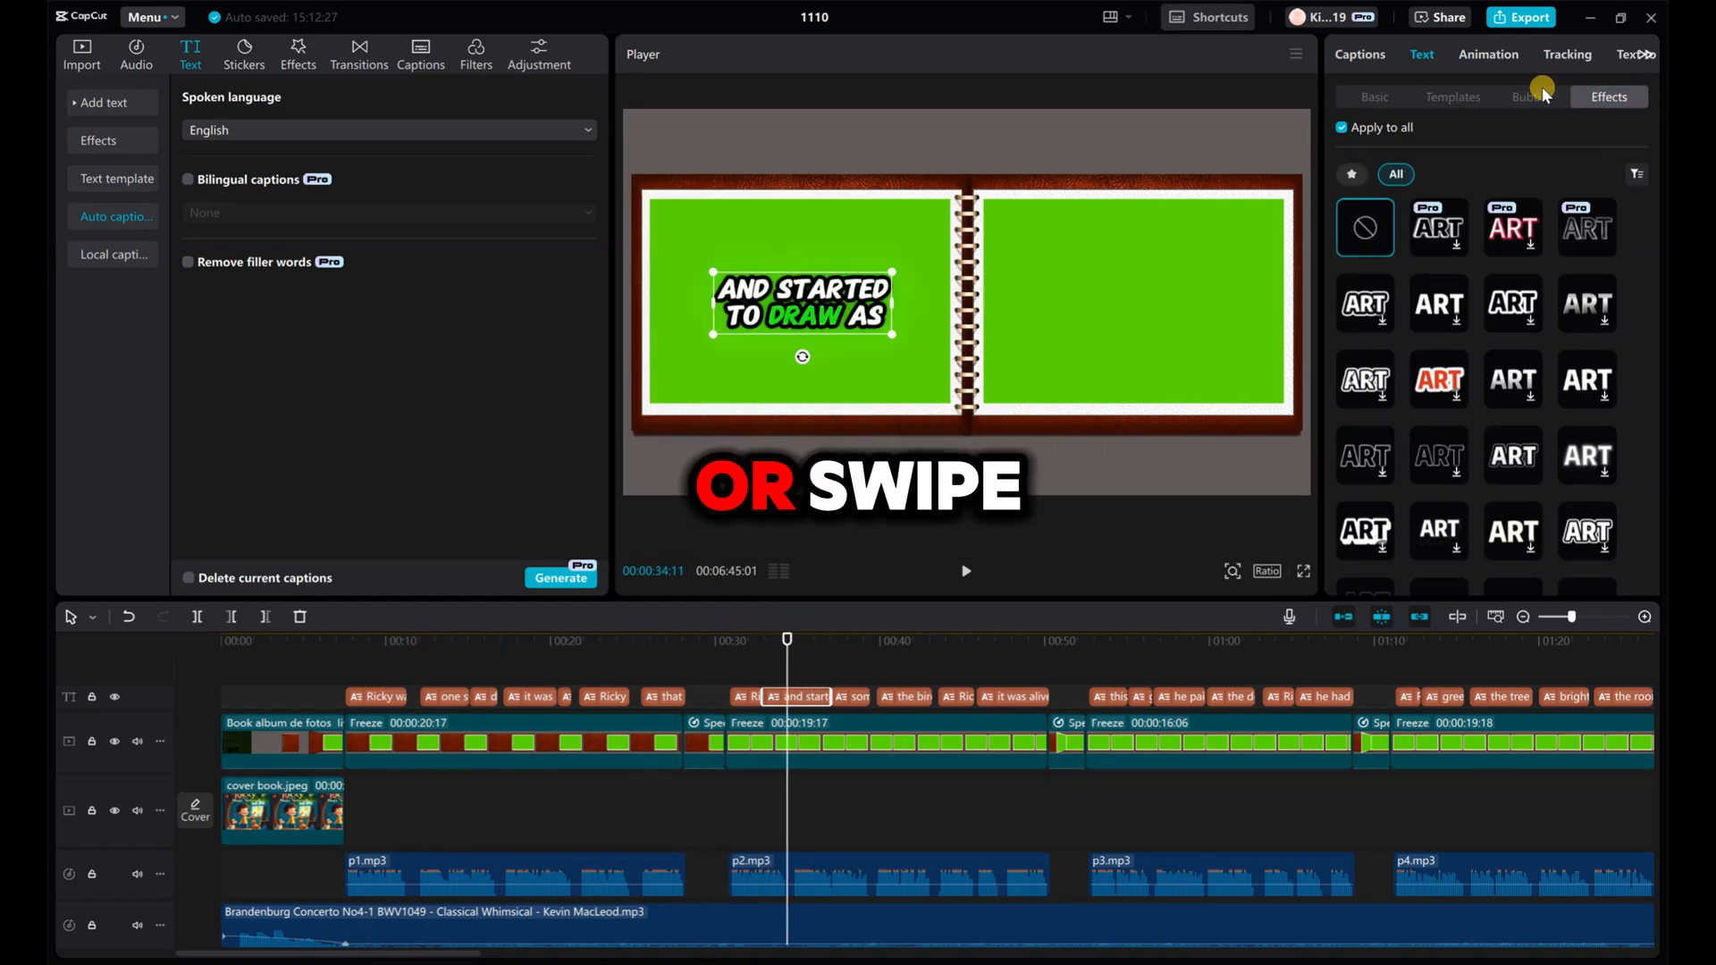
click(1376, 97)
click(1486, 55)
click(1438, 205)
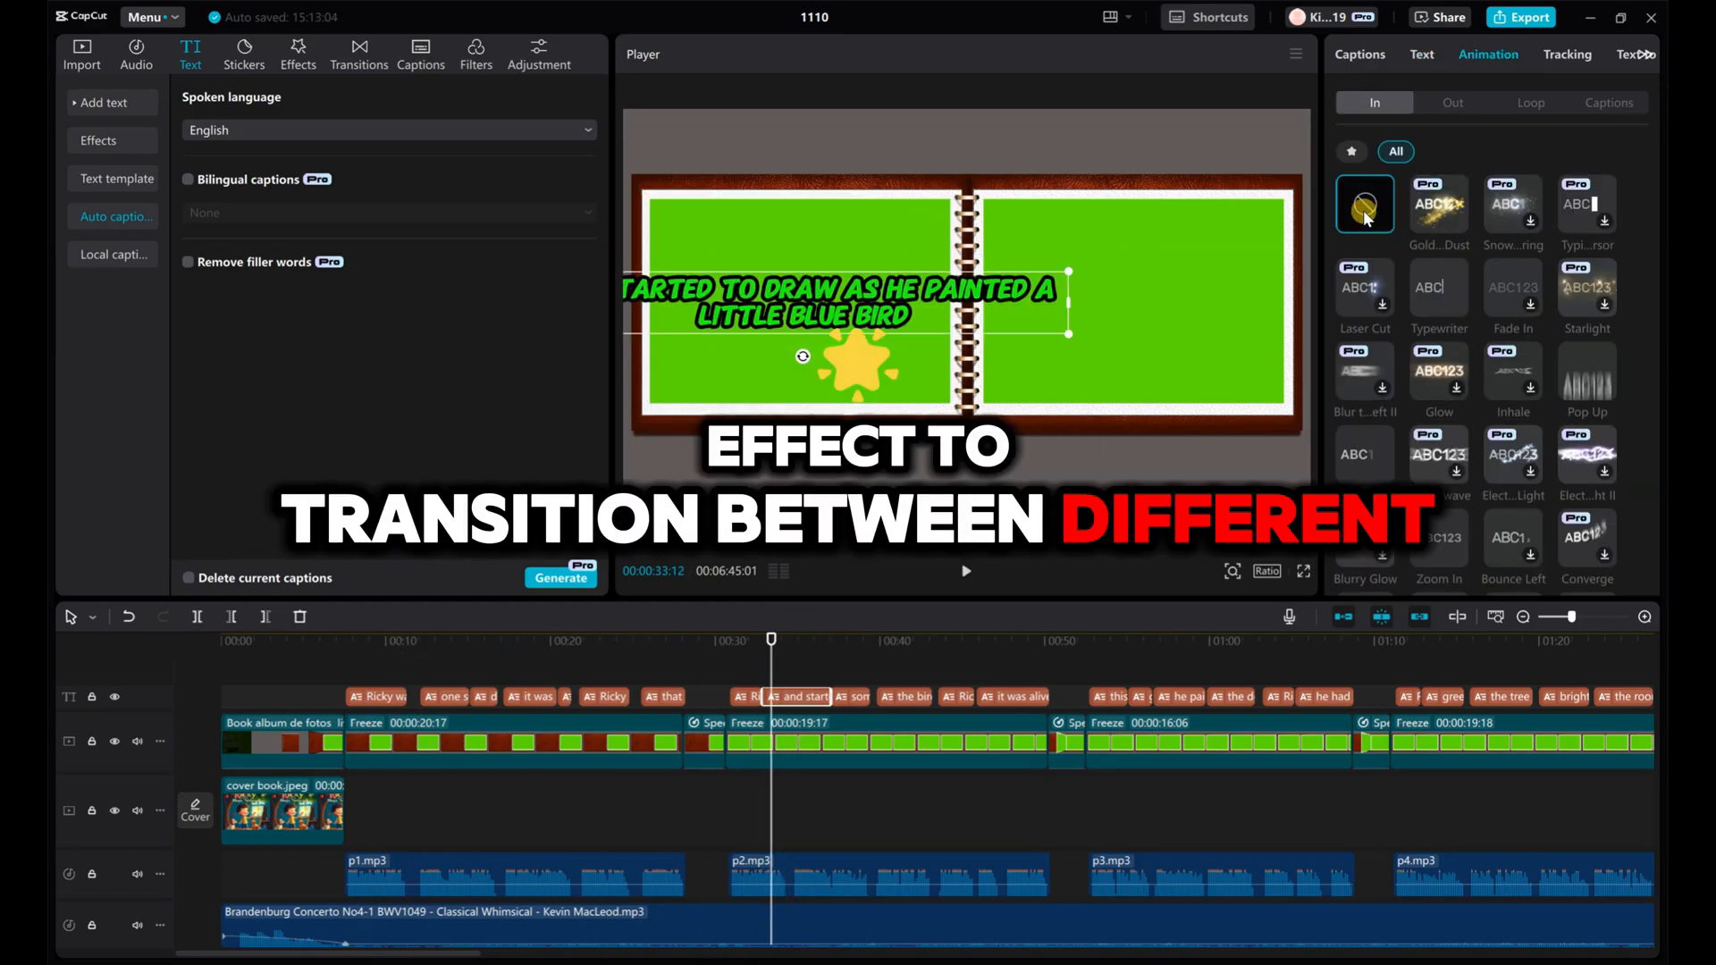
- Ungroup the second-page captions above the p2.mp3 narration and open their caption list
click(1419, 56)
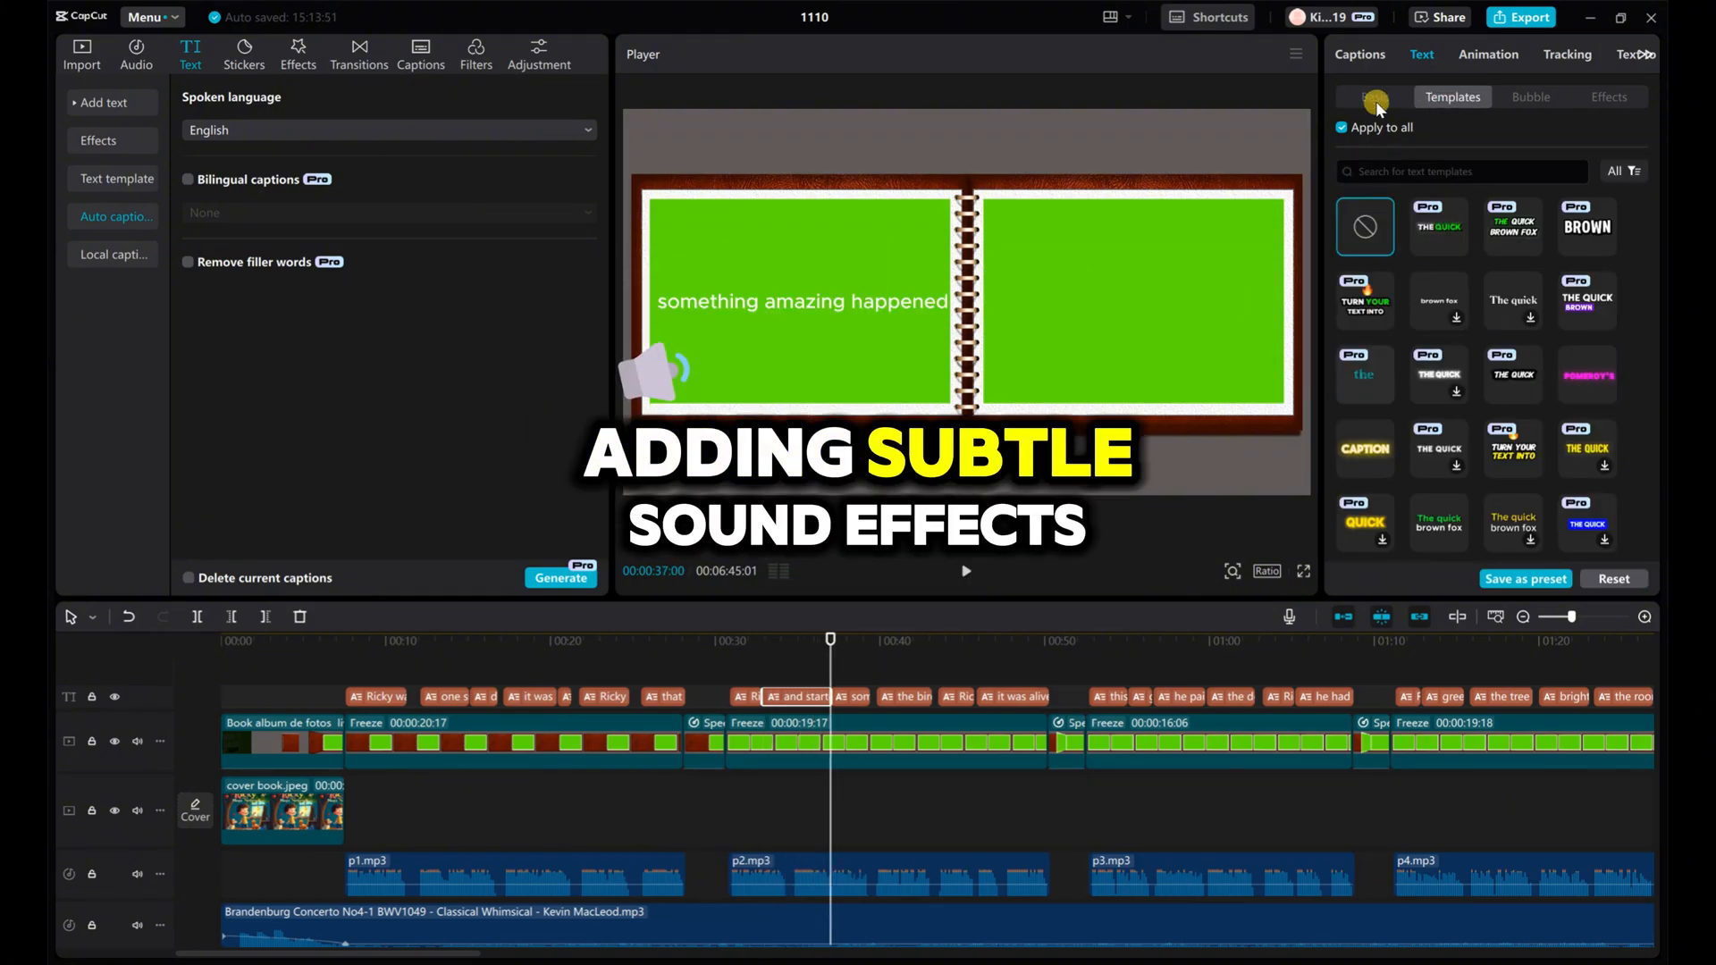
ctrl+click(798, 702)
ctrl+click(1006, 699)
right_click(1005, 697)
click(1027, 713)
right_click(1010, 701)
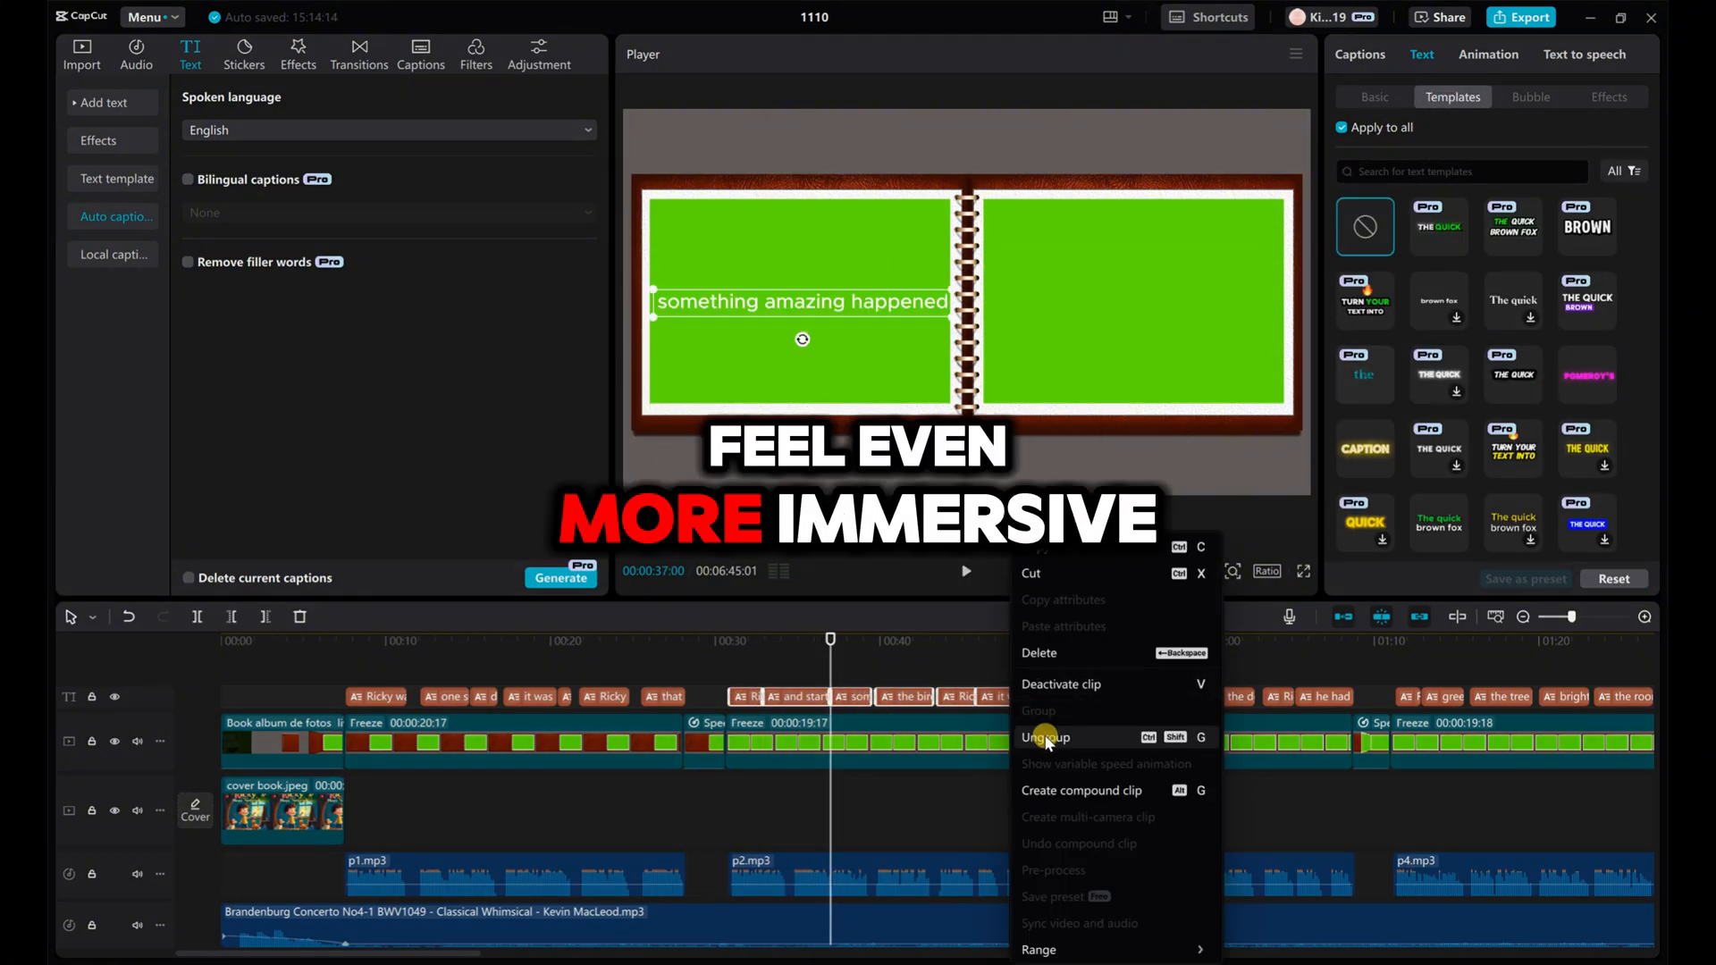
click(1045, 737)
click(1375, 98)
click(1359, 54)
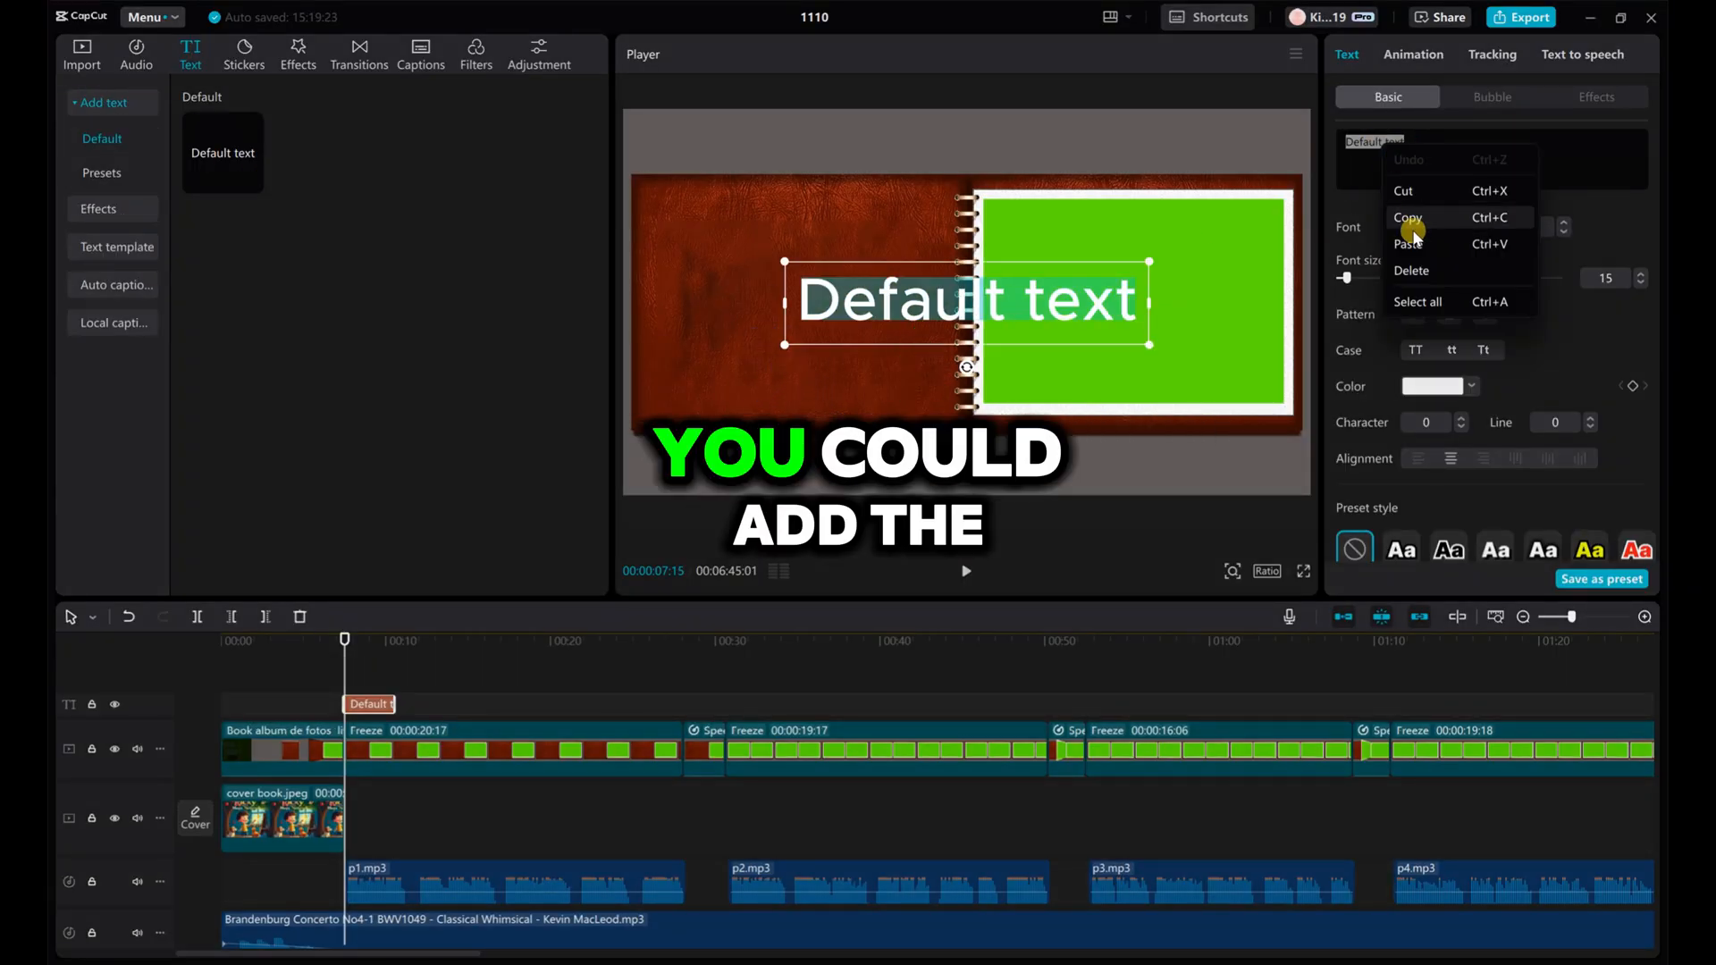
- Replace the default text with the Page 1 story paragraph starting "Ricky was a curious kid"
click(1408, 243)
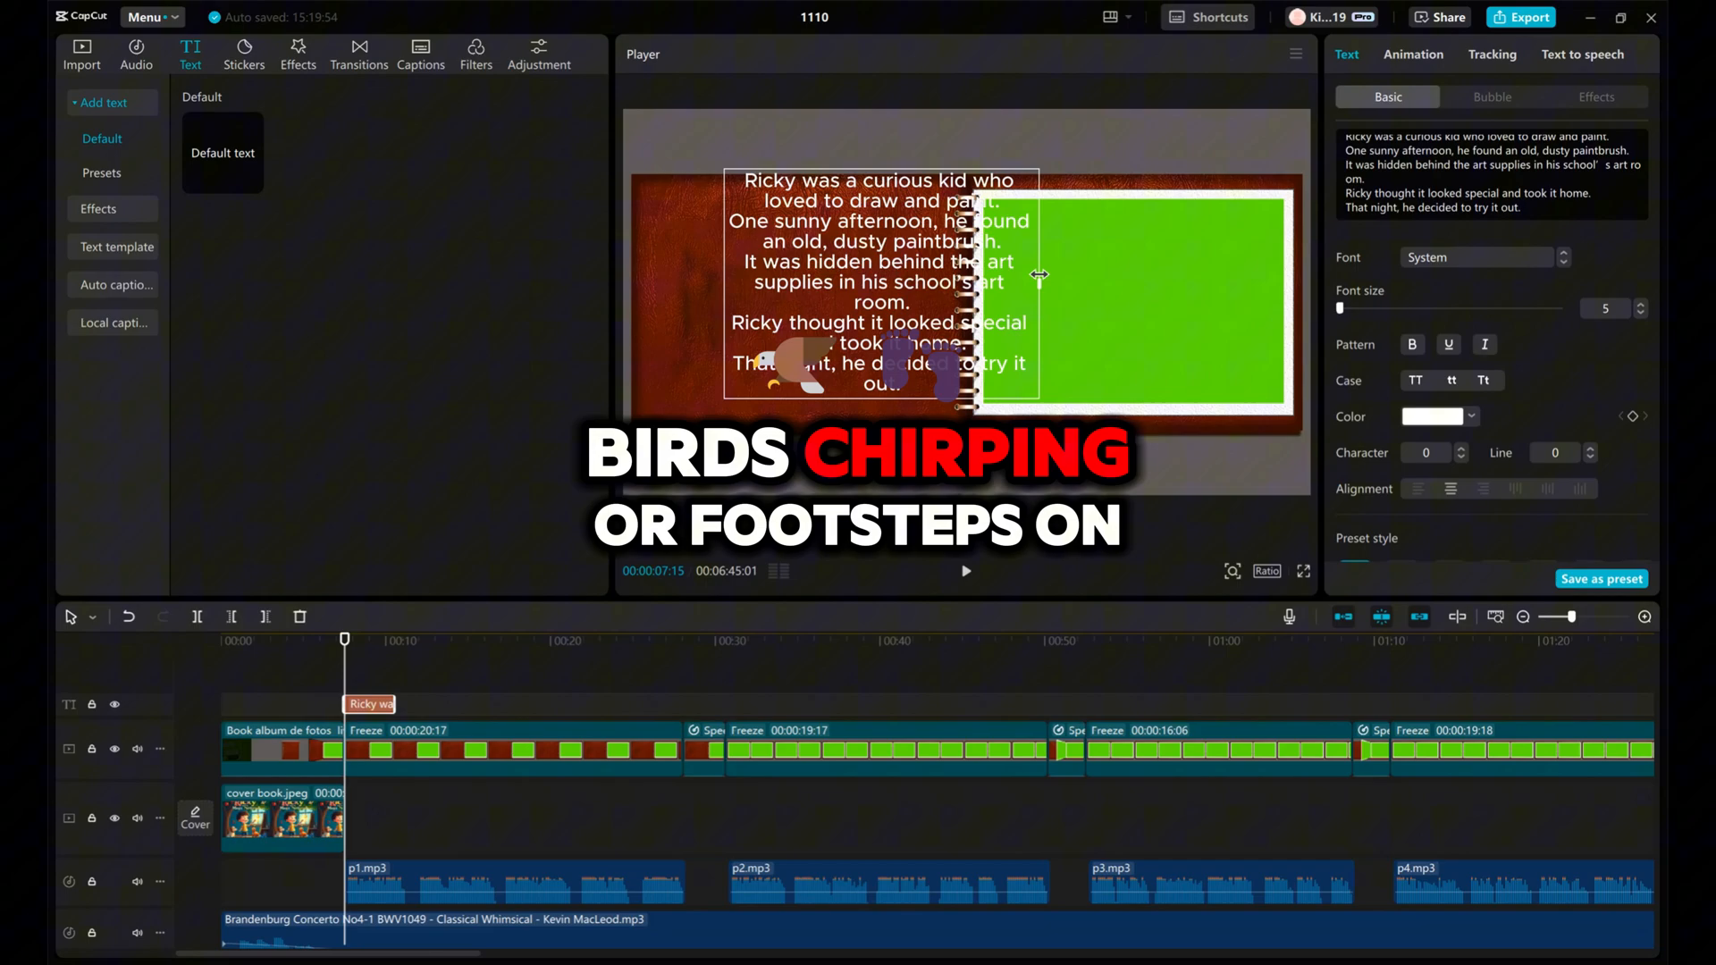
- Left-align the Page 1 story text on the book's left page and apply the green preset style
scroll(1483, 402, down, 5)
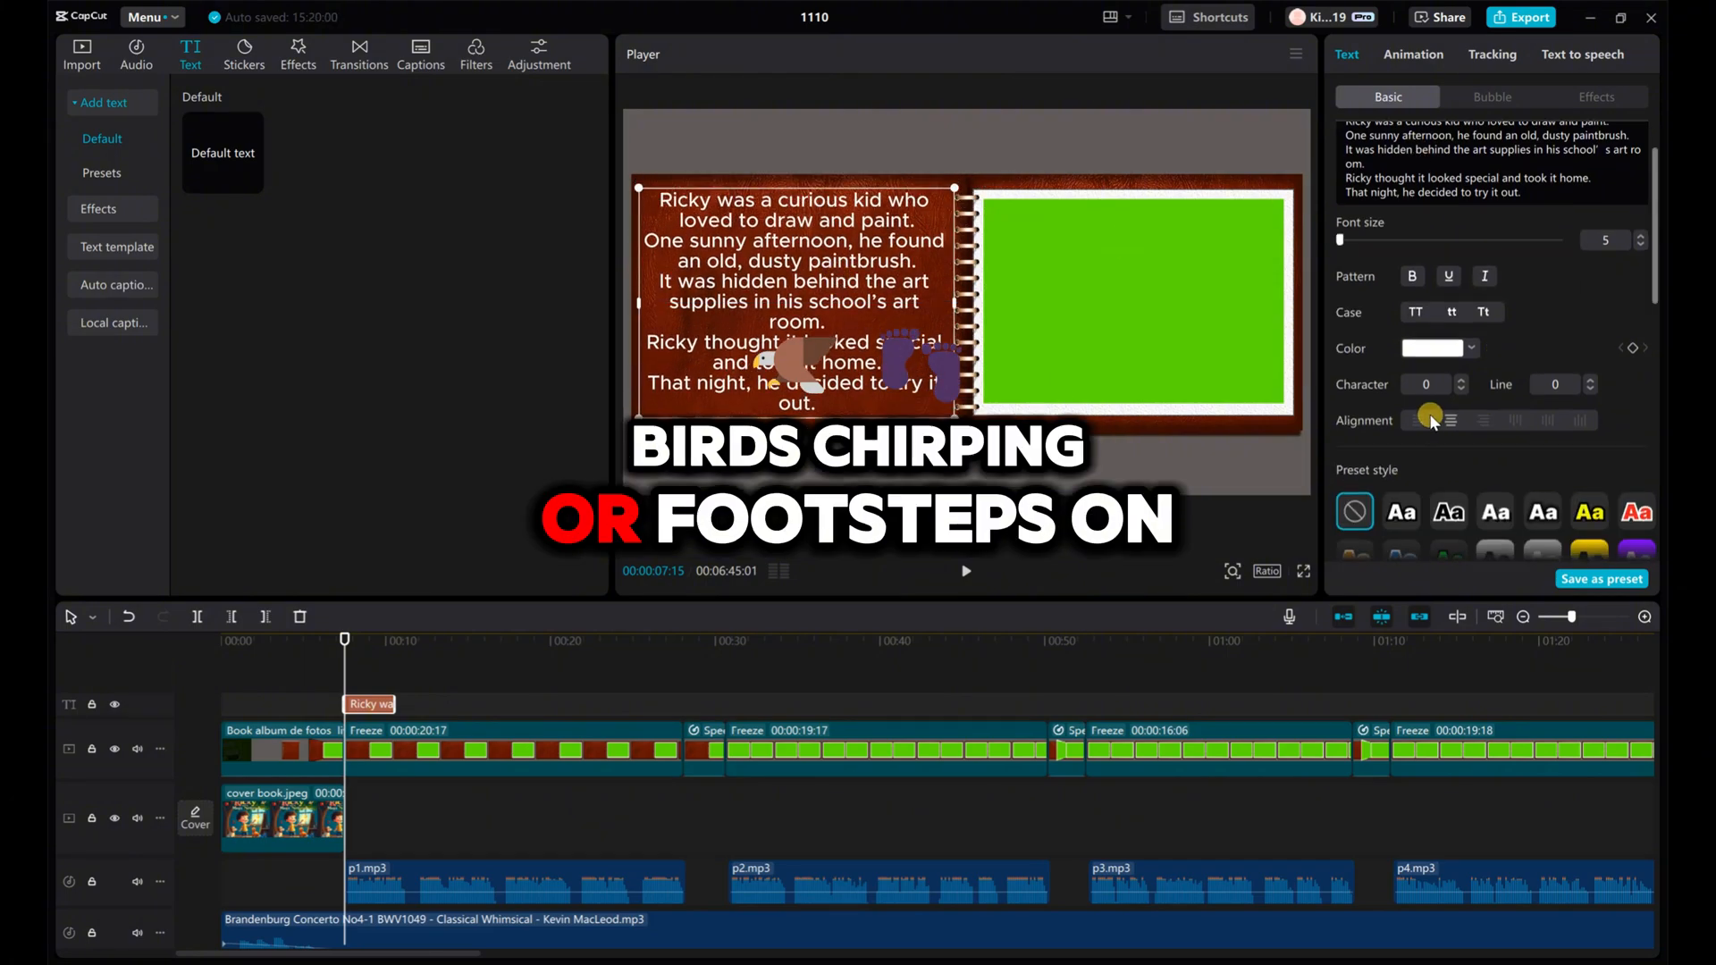
click(1400, 348)
click(1448, 346)
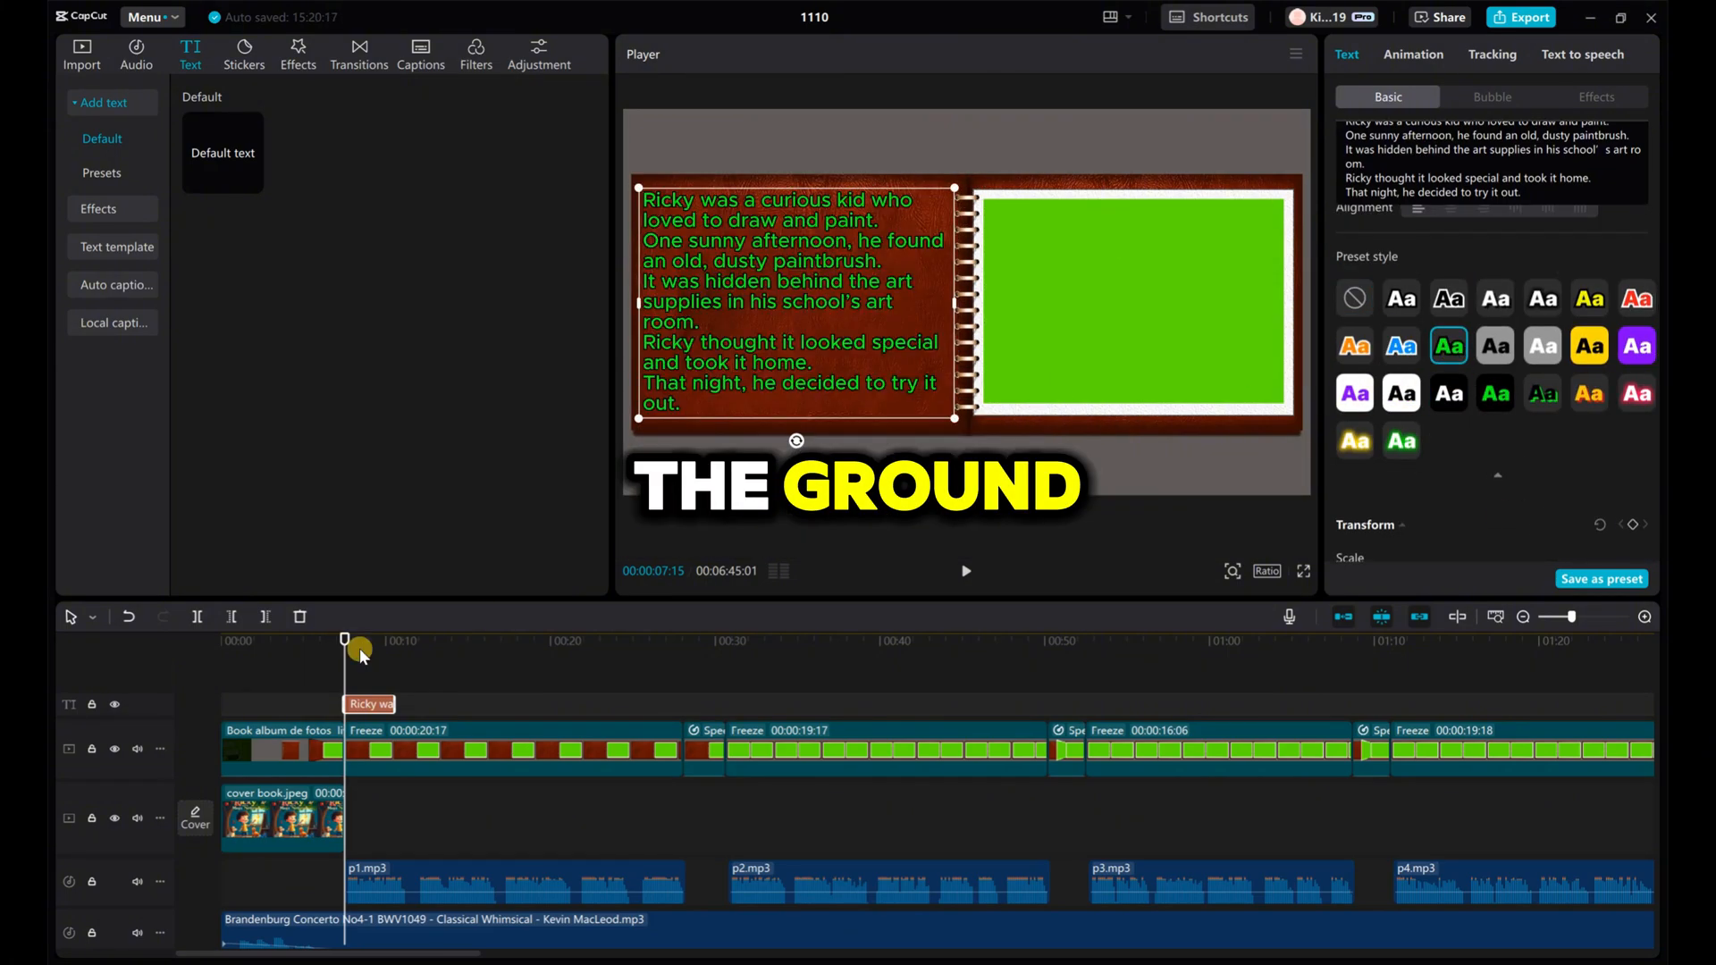
- Extend the Page 1 text over the p1.mp3 narration and give it a 20.6-second Retro Typer entrance animation
click(1419, 57)
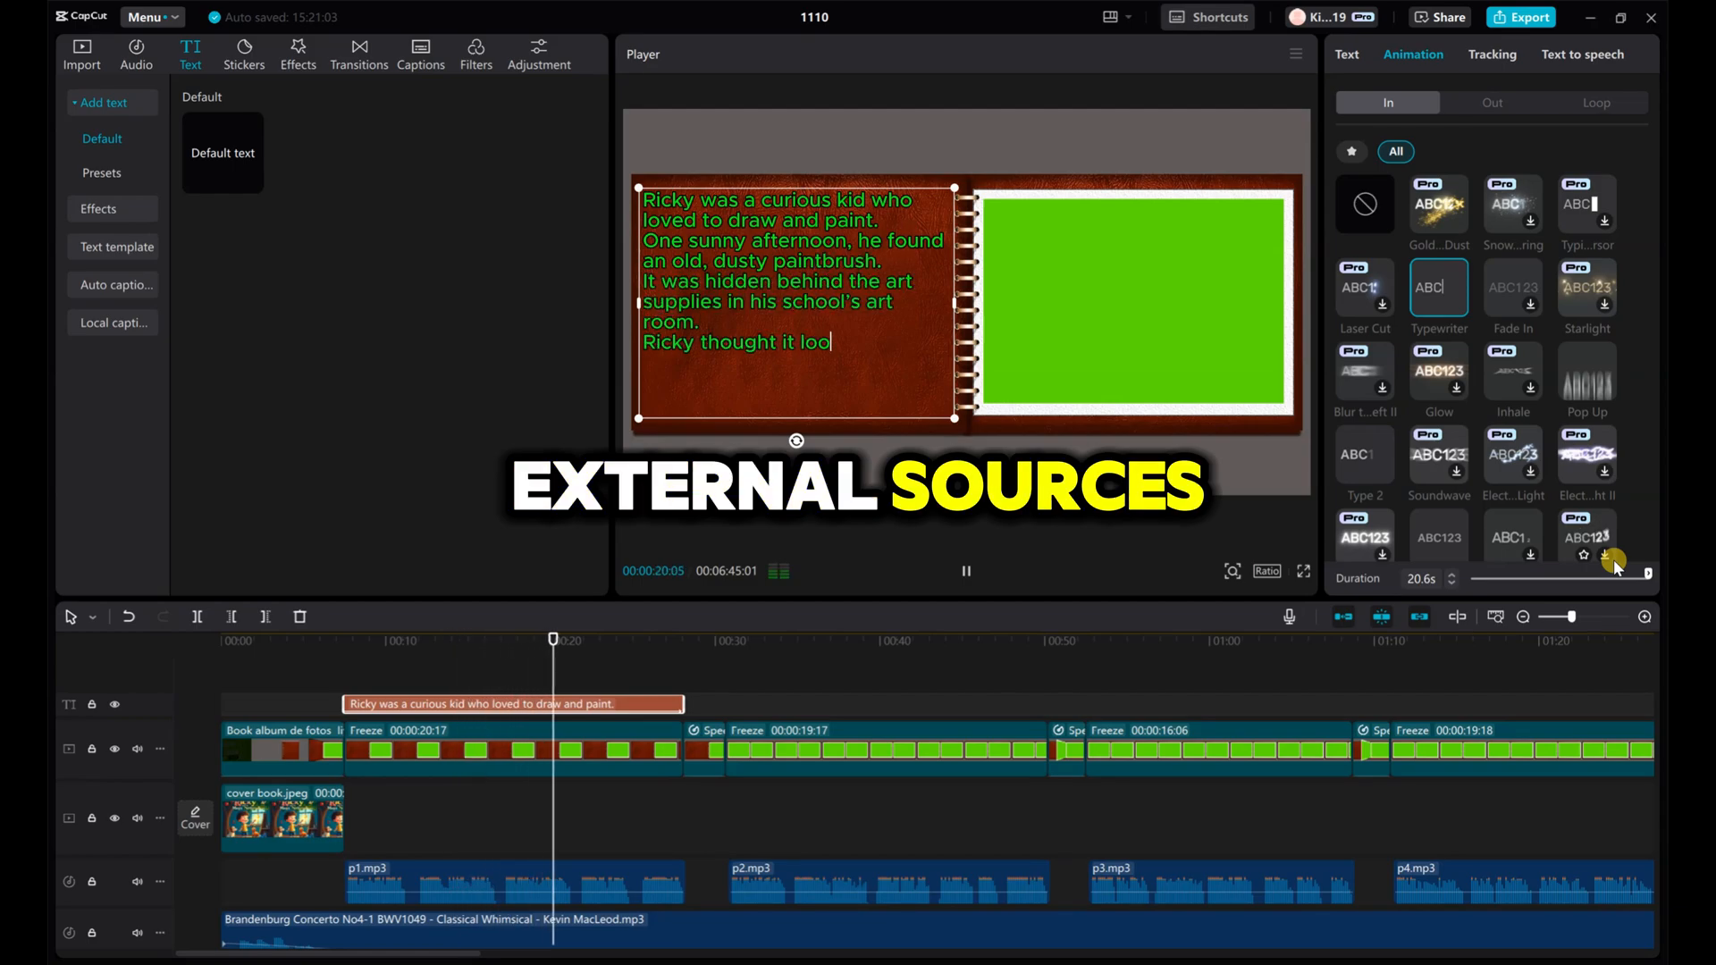
scroll(1510, 375, down, 3)
click(1449, 392)
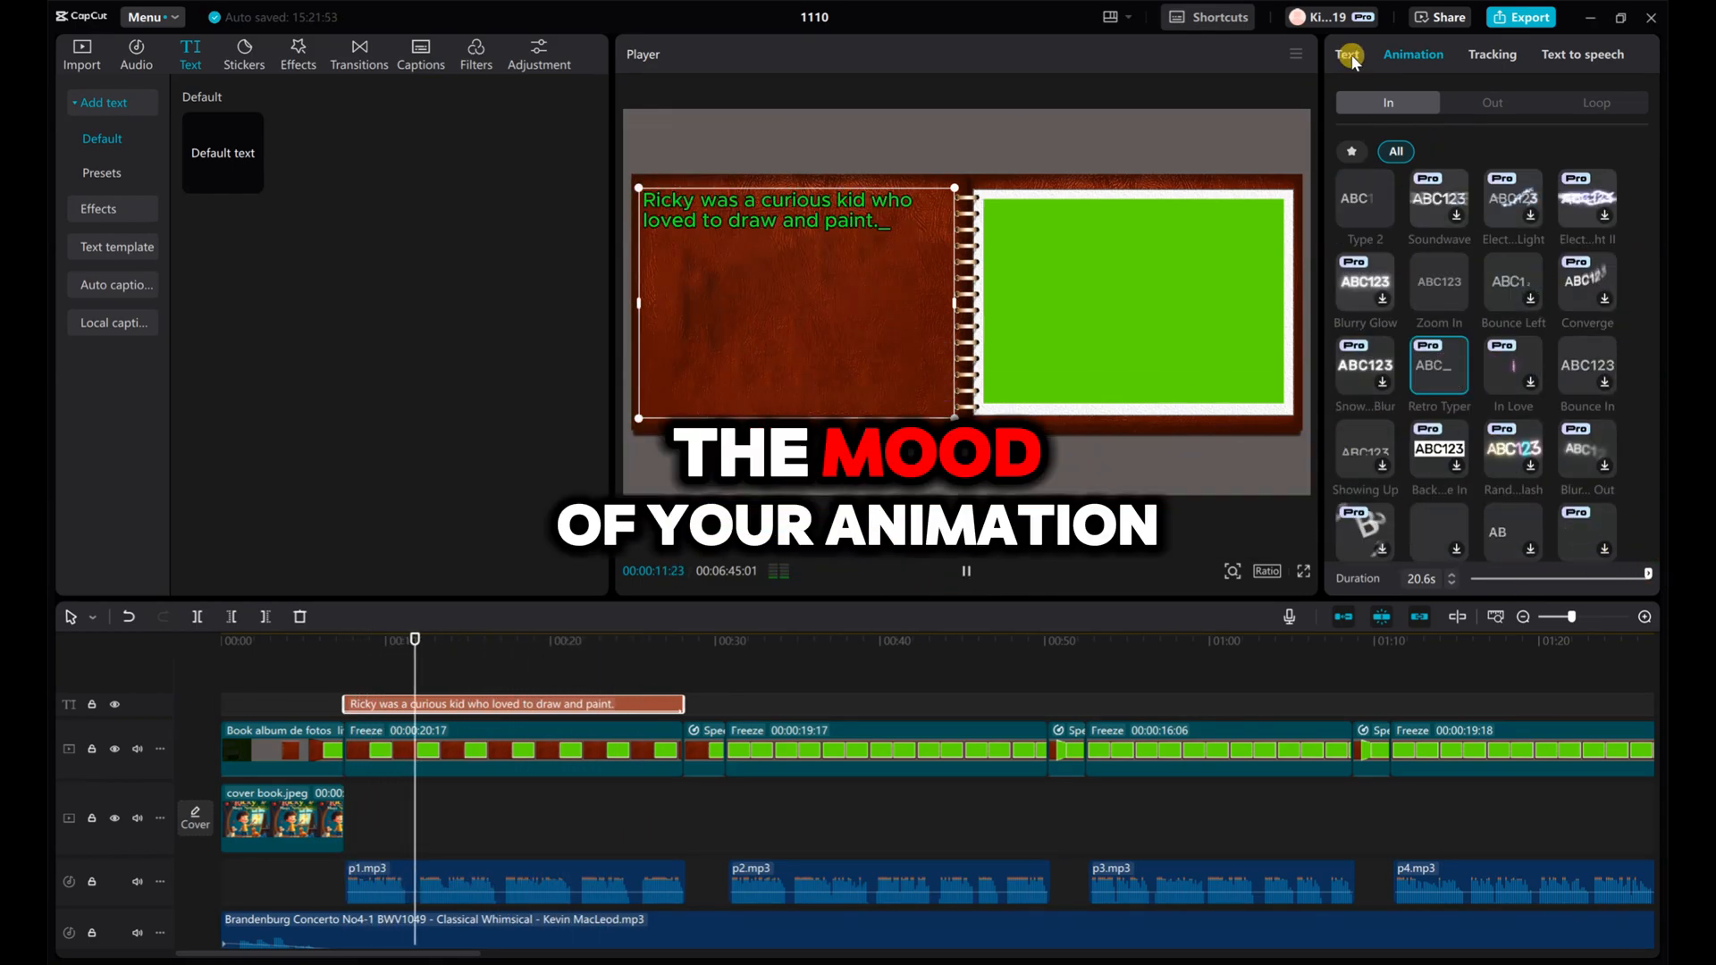
- Try outline and shadow text effects on the Page 1 text and apply the multicolour lettering effect
click(1359, 284)
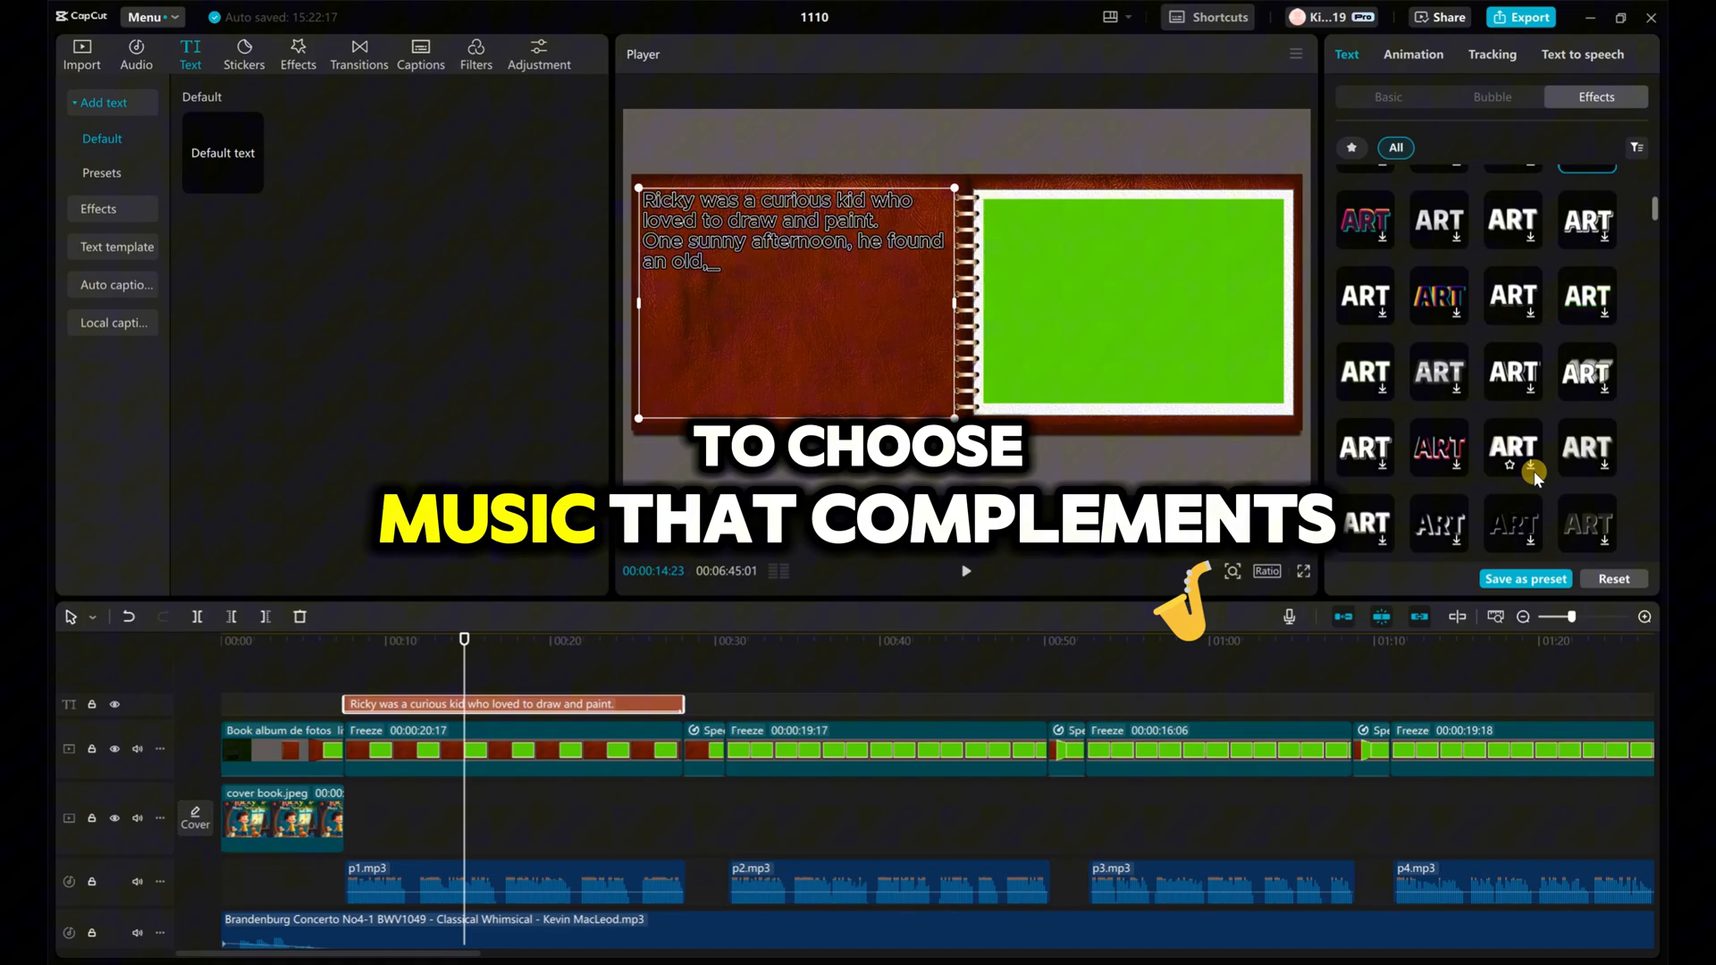
click(1438, 436)
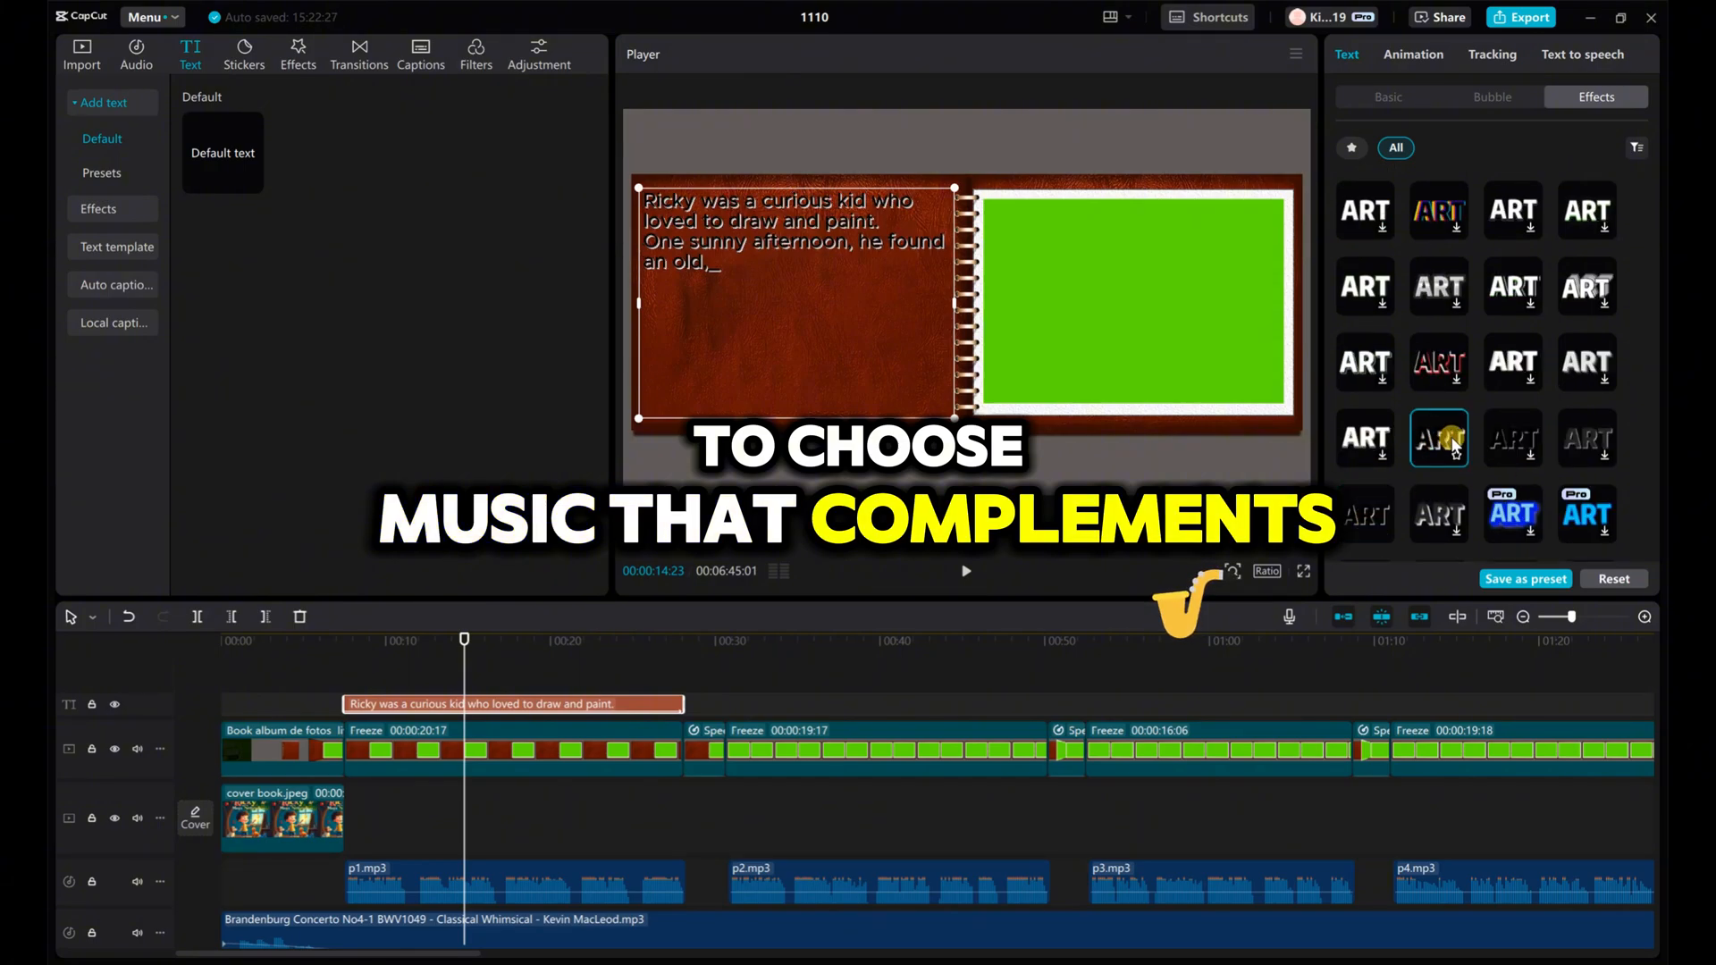
click(1587, 428)
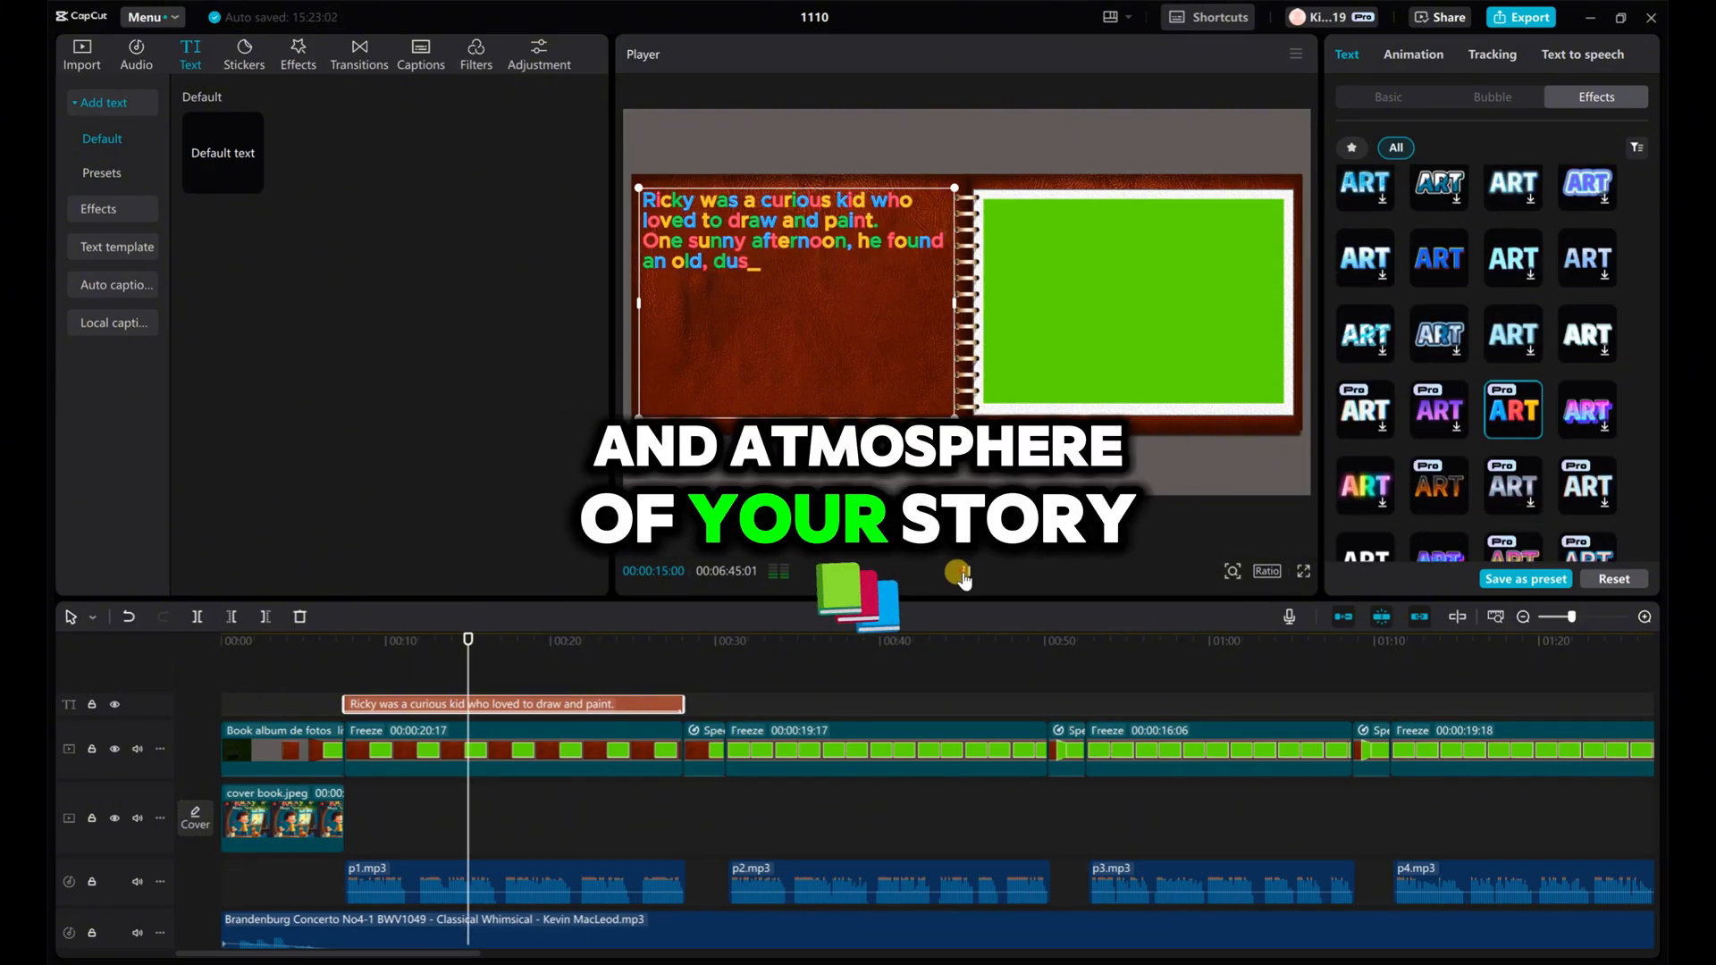
- Place 2.jpeg and 03.mp4 after the cover image and fit 2.jpeg to the book's right page
click(733, 880)
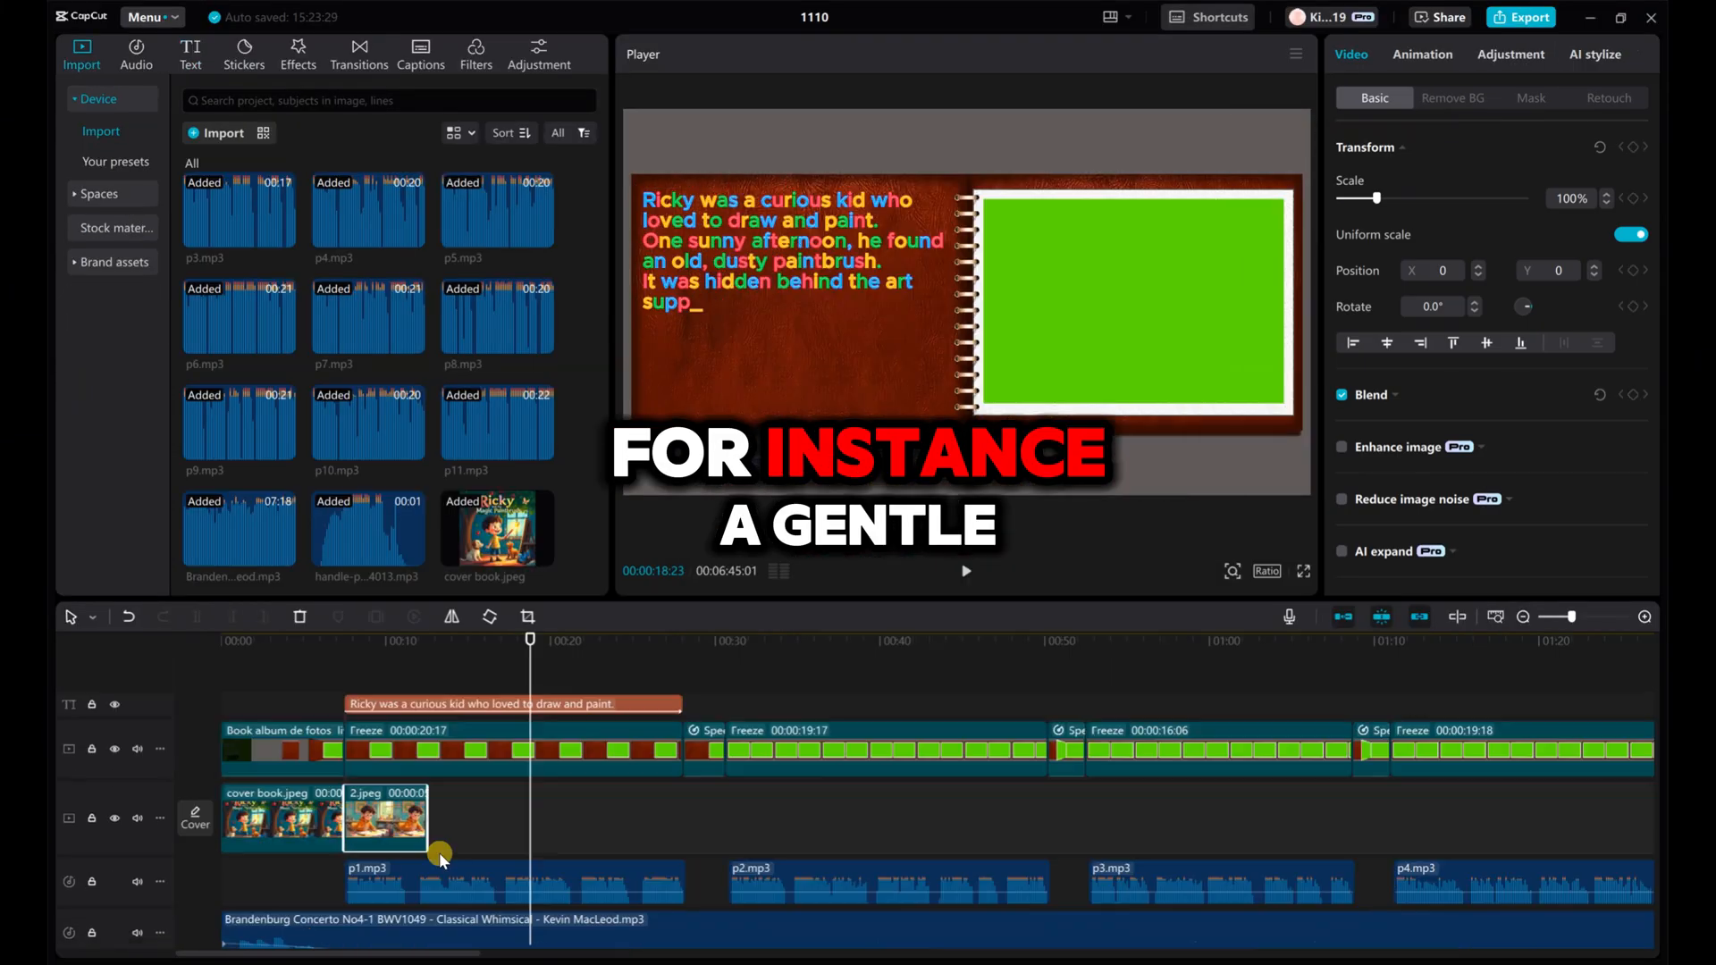
drag(1148, 295, 503, 813)
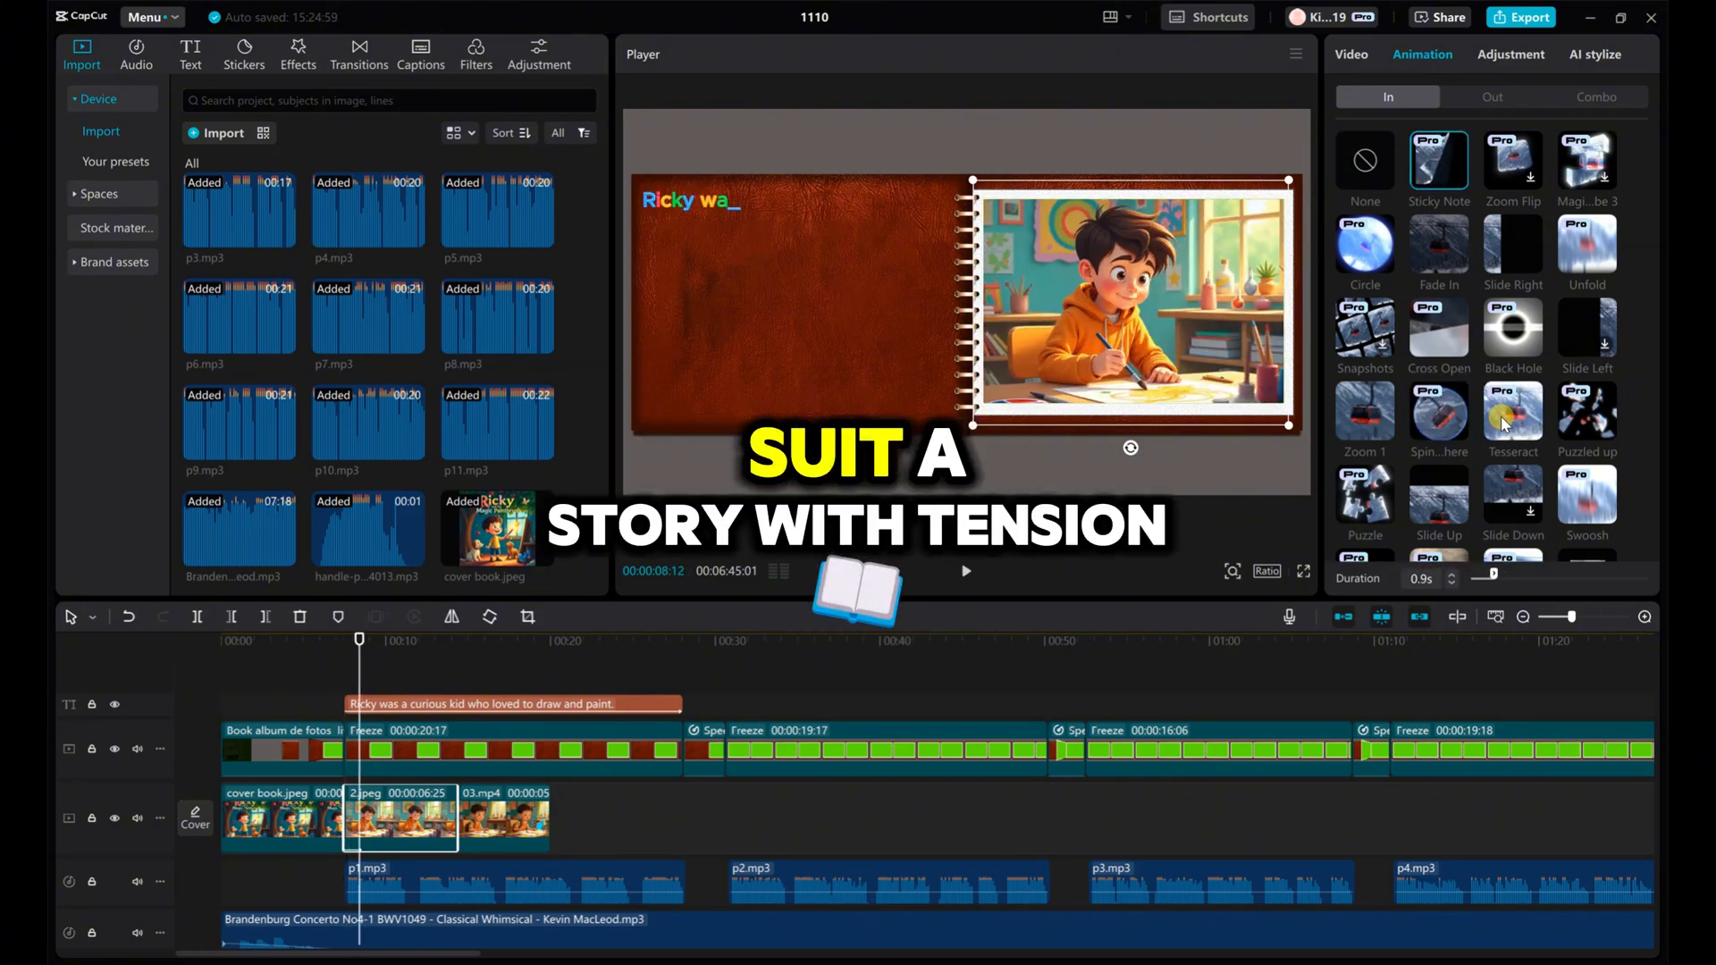
- Give 2.jpeg a 4.9-second Puzzle entrance animation and extend the image to 00:00:10:25
click(1364, 496)
click(963, 570)
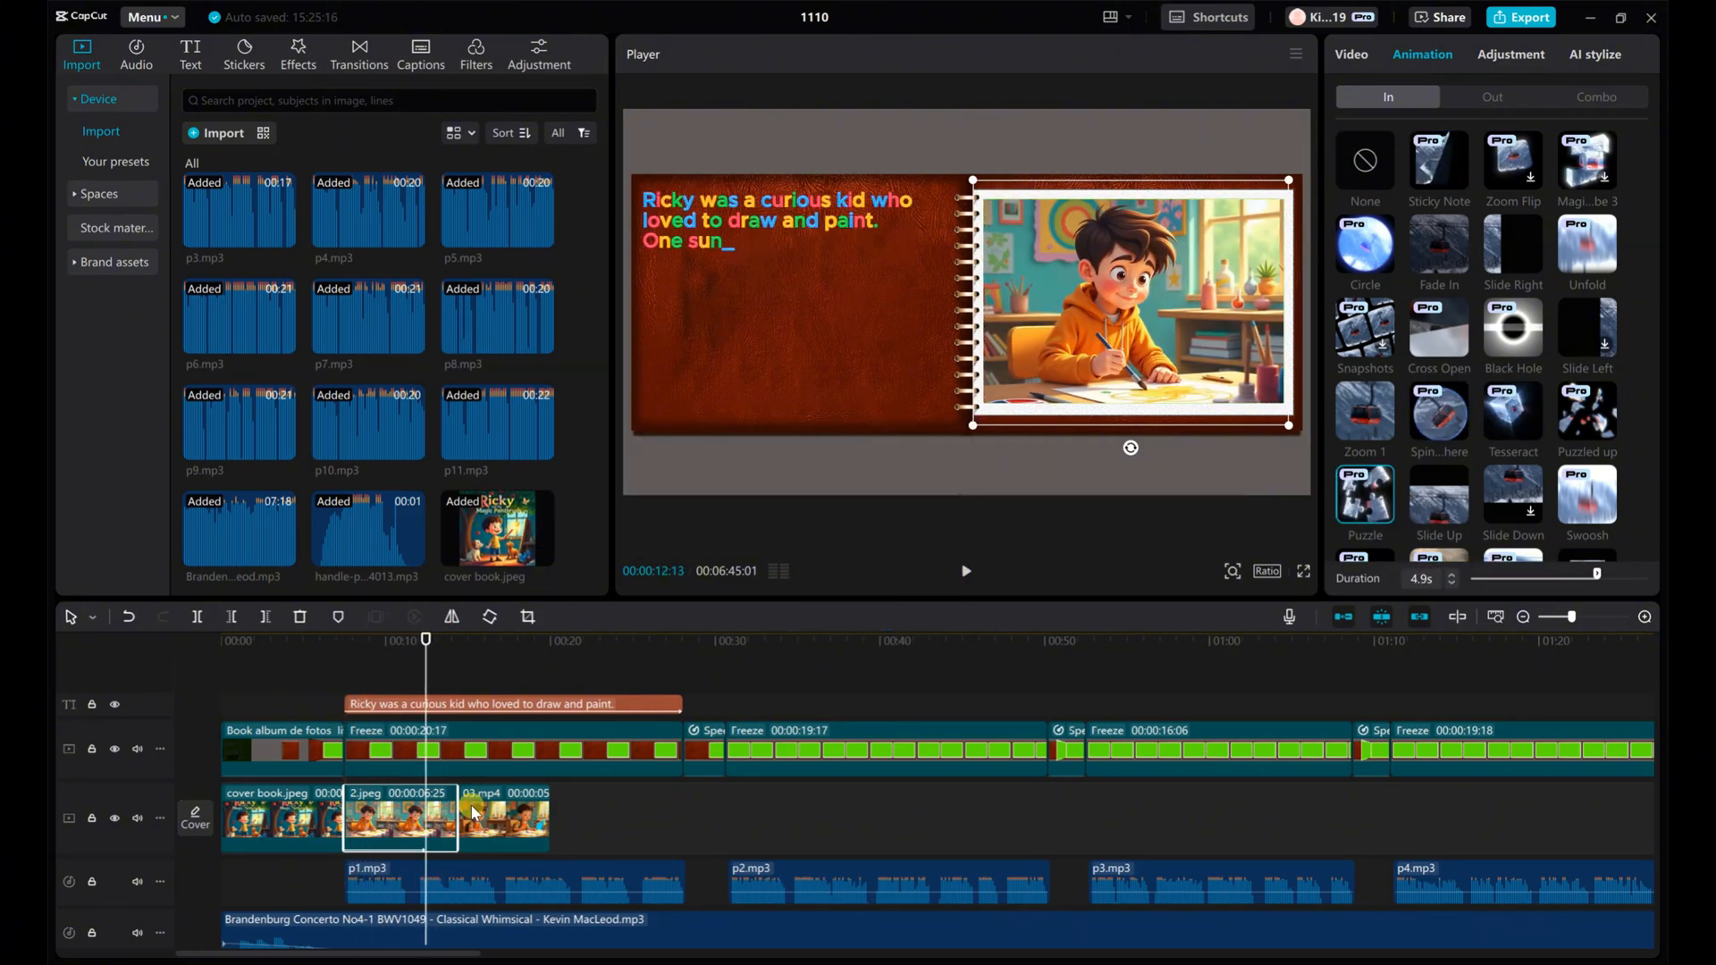
drag(458, 815, 523, 815)
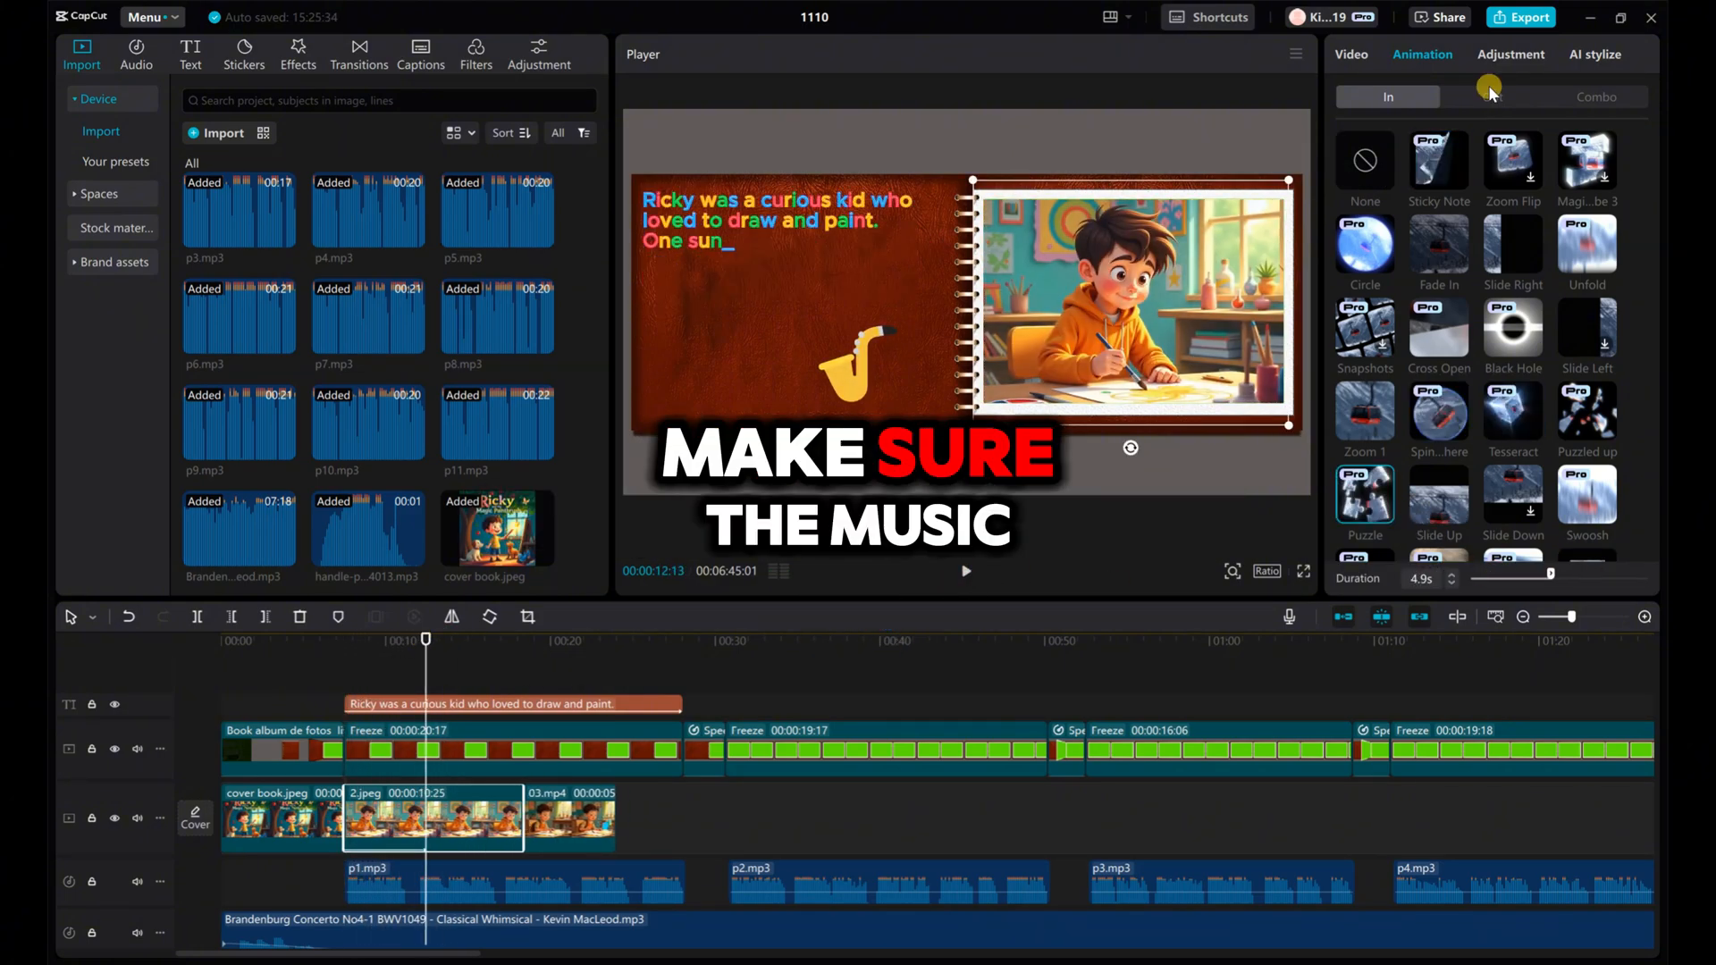
- Add a 3.9-second Layers exit animation to 2.jpeg and play back the first page
click(1491, 97)
scroll(1512, 402, down, 5)
click(1512, 488)
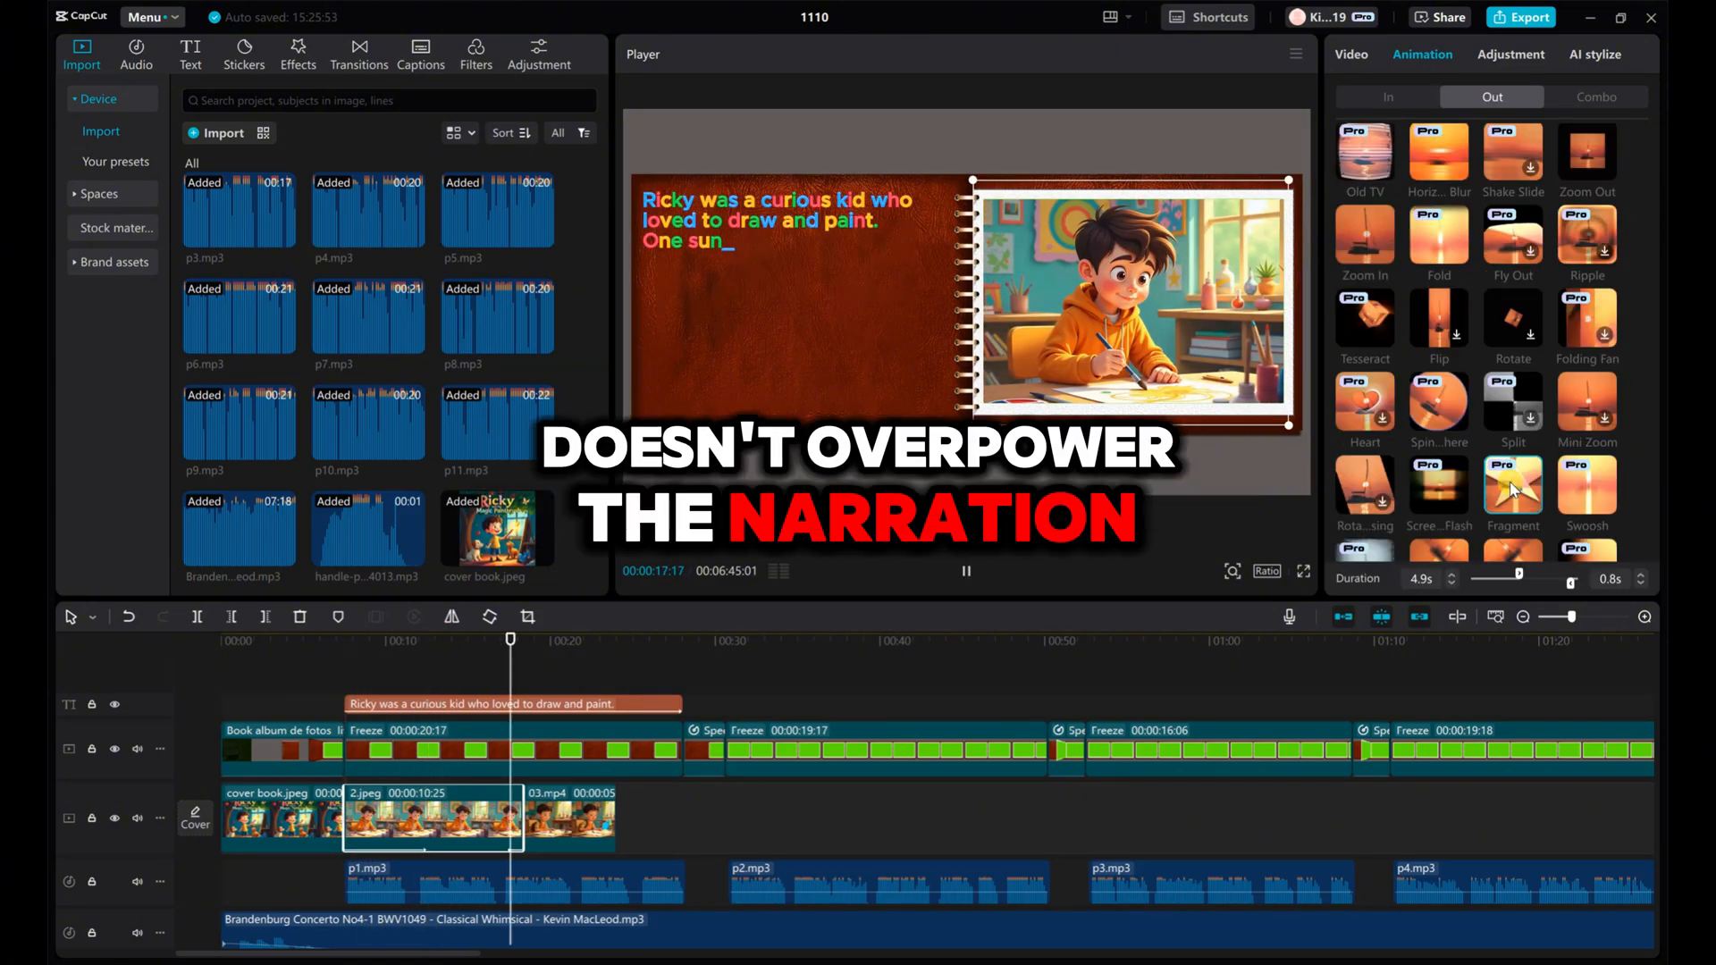
click(964, 571)
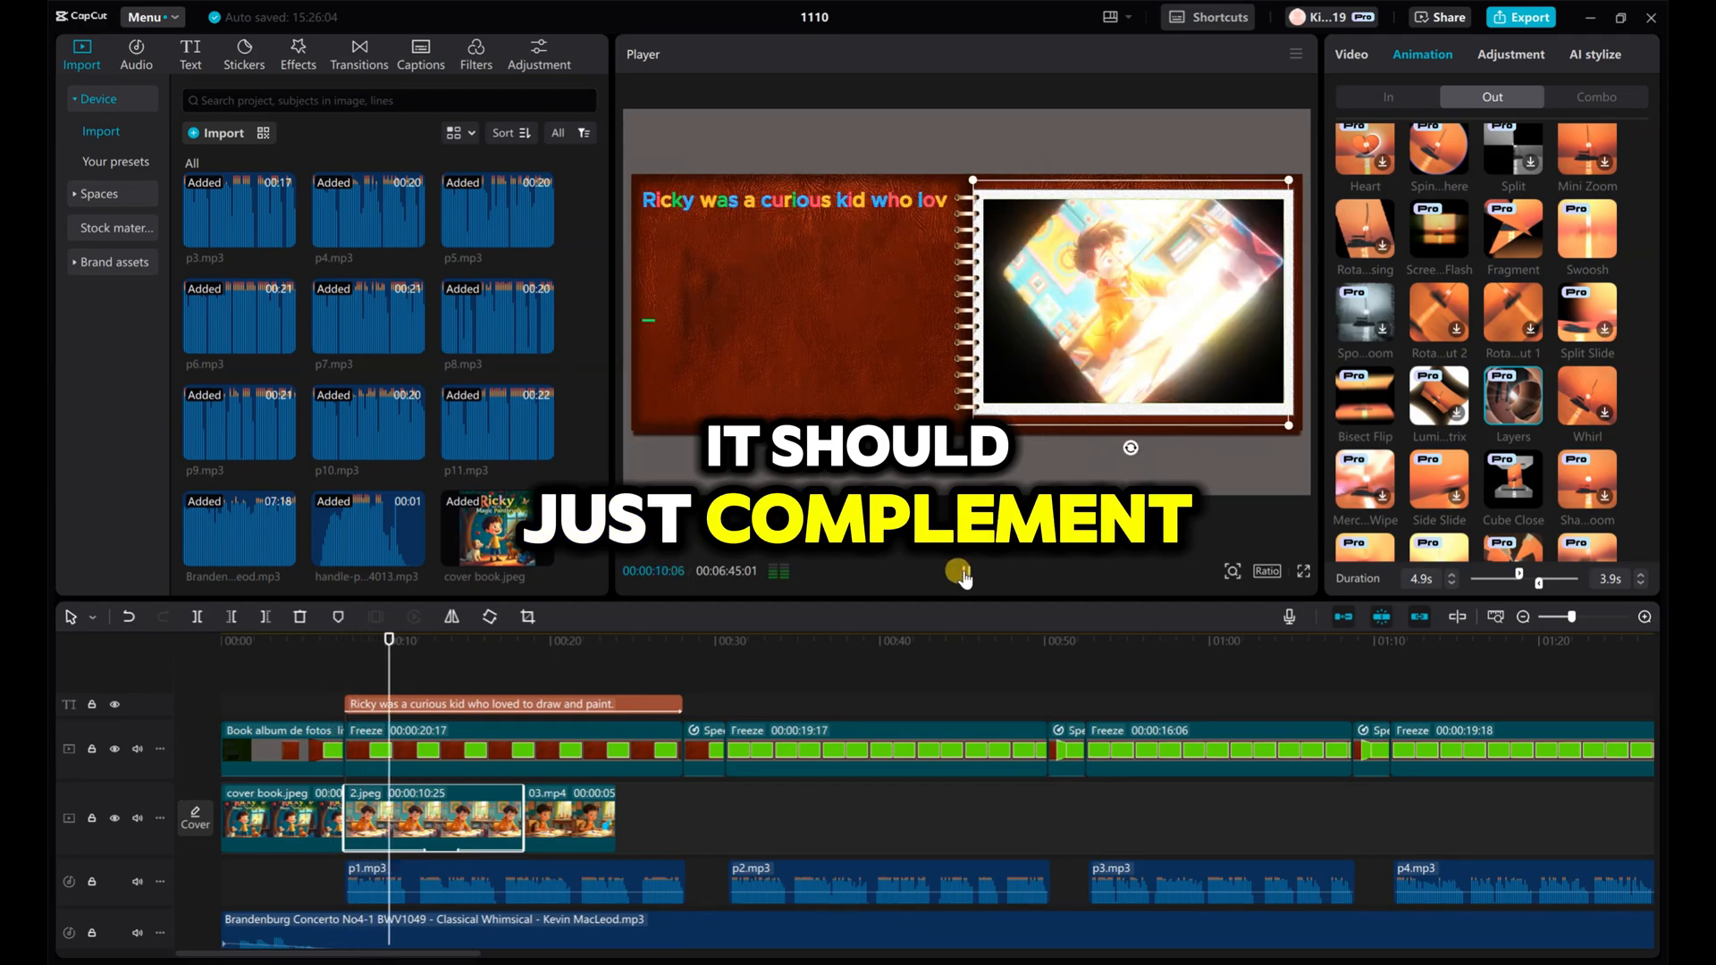
click(964, 571)
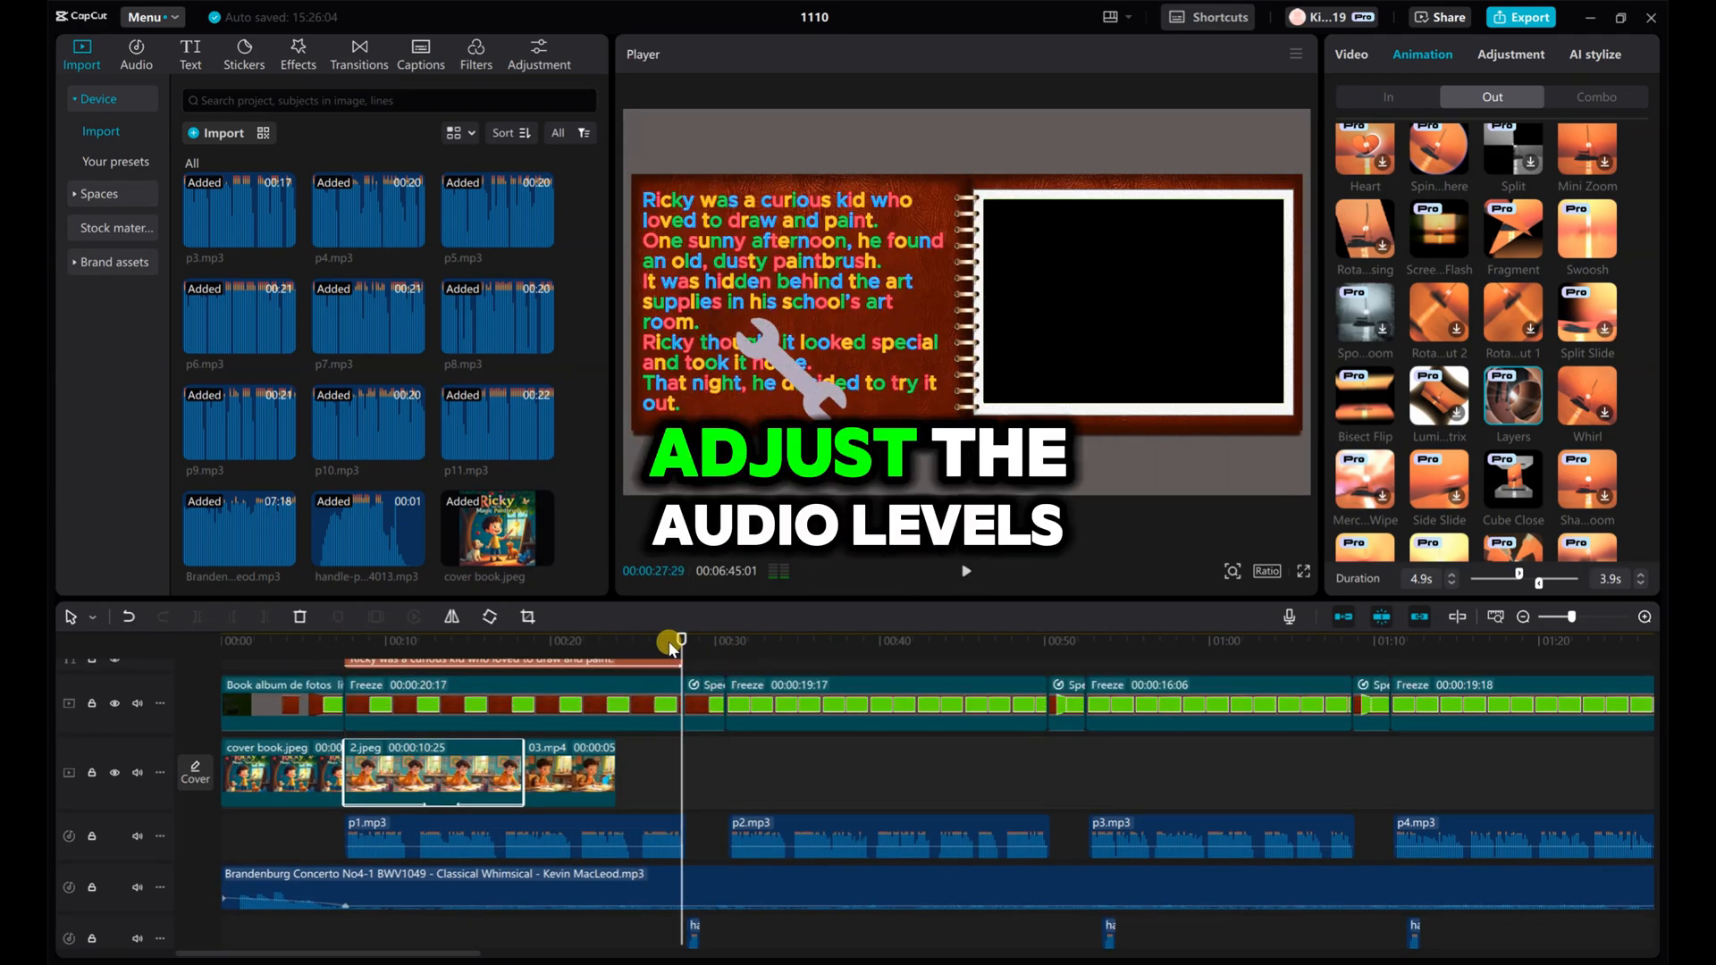
- Add the paragraph starting "Ricky decided to paint a big, green tree" above p2.mp3 with multicolour lettering and a 19.6-second Typewriter entrance
click(653, 744)
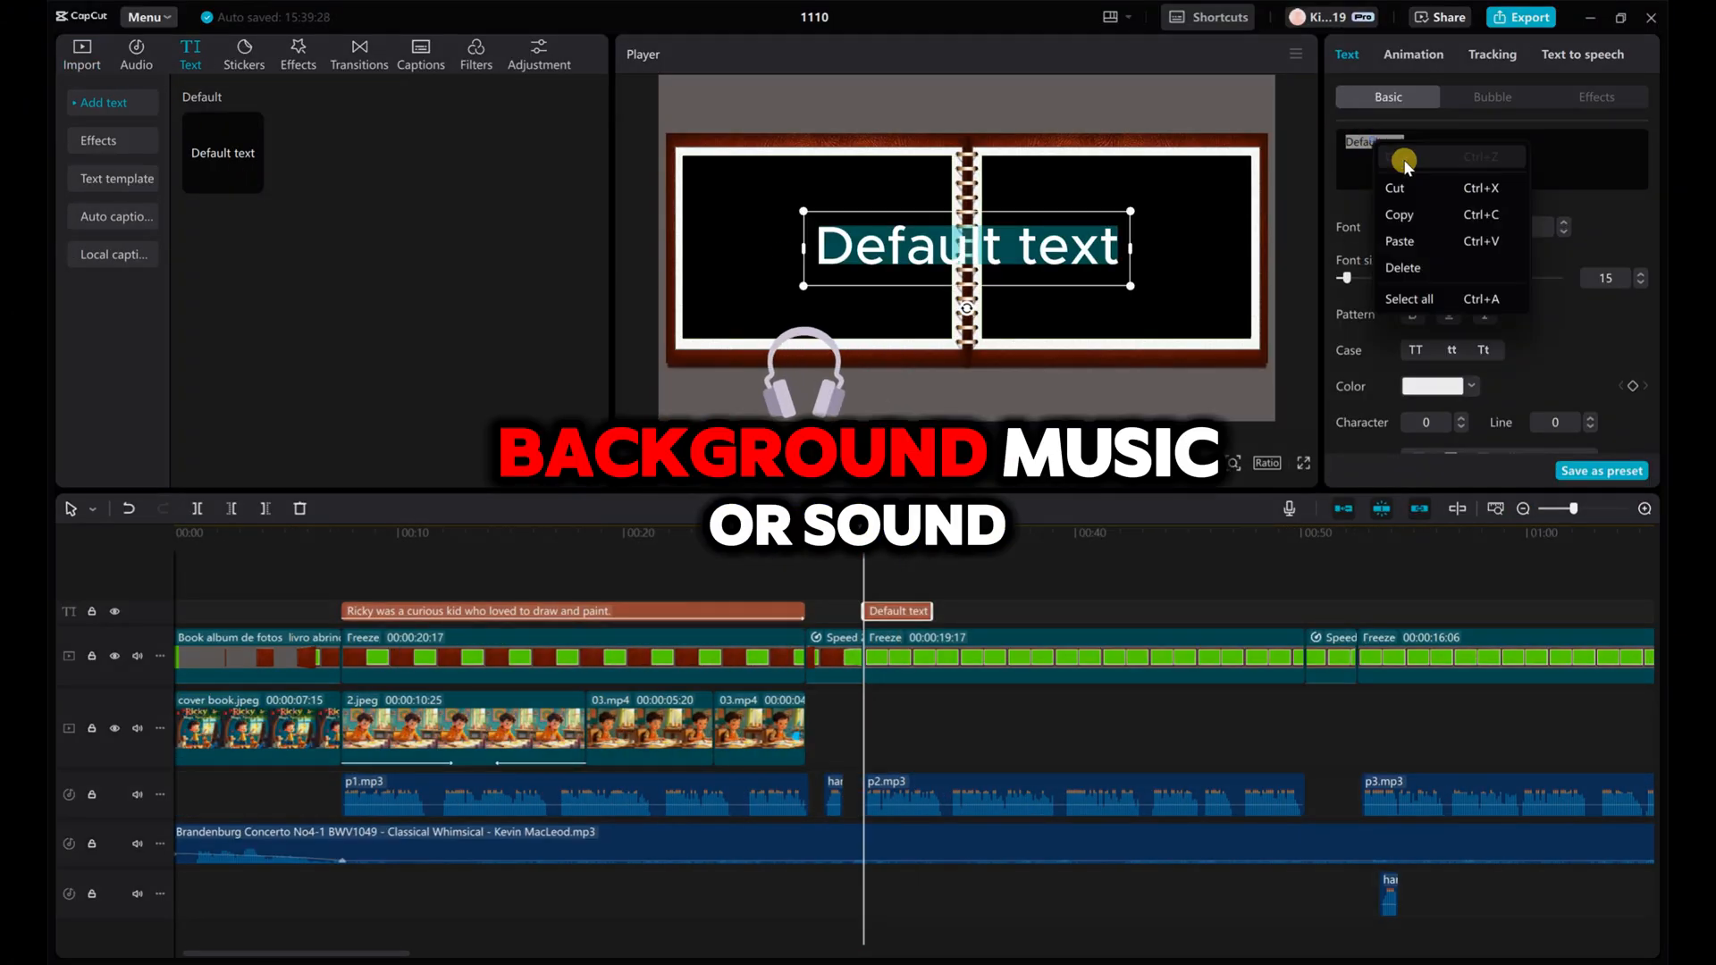
click(1407, 230)
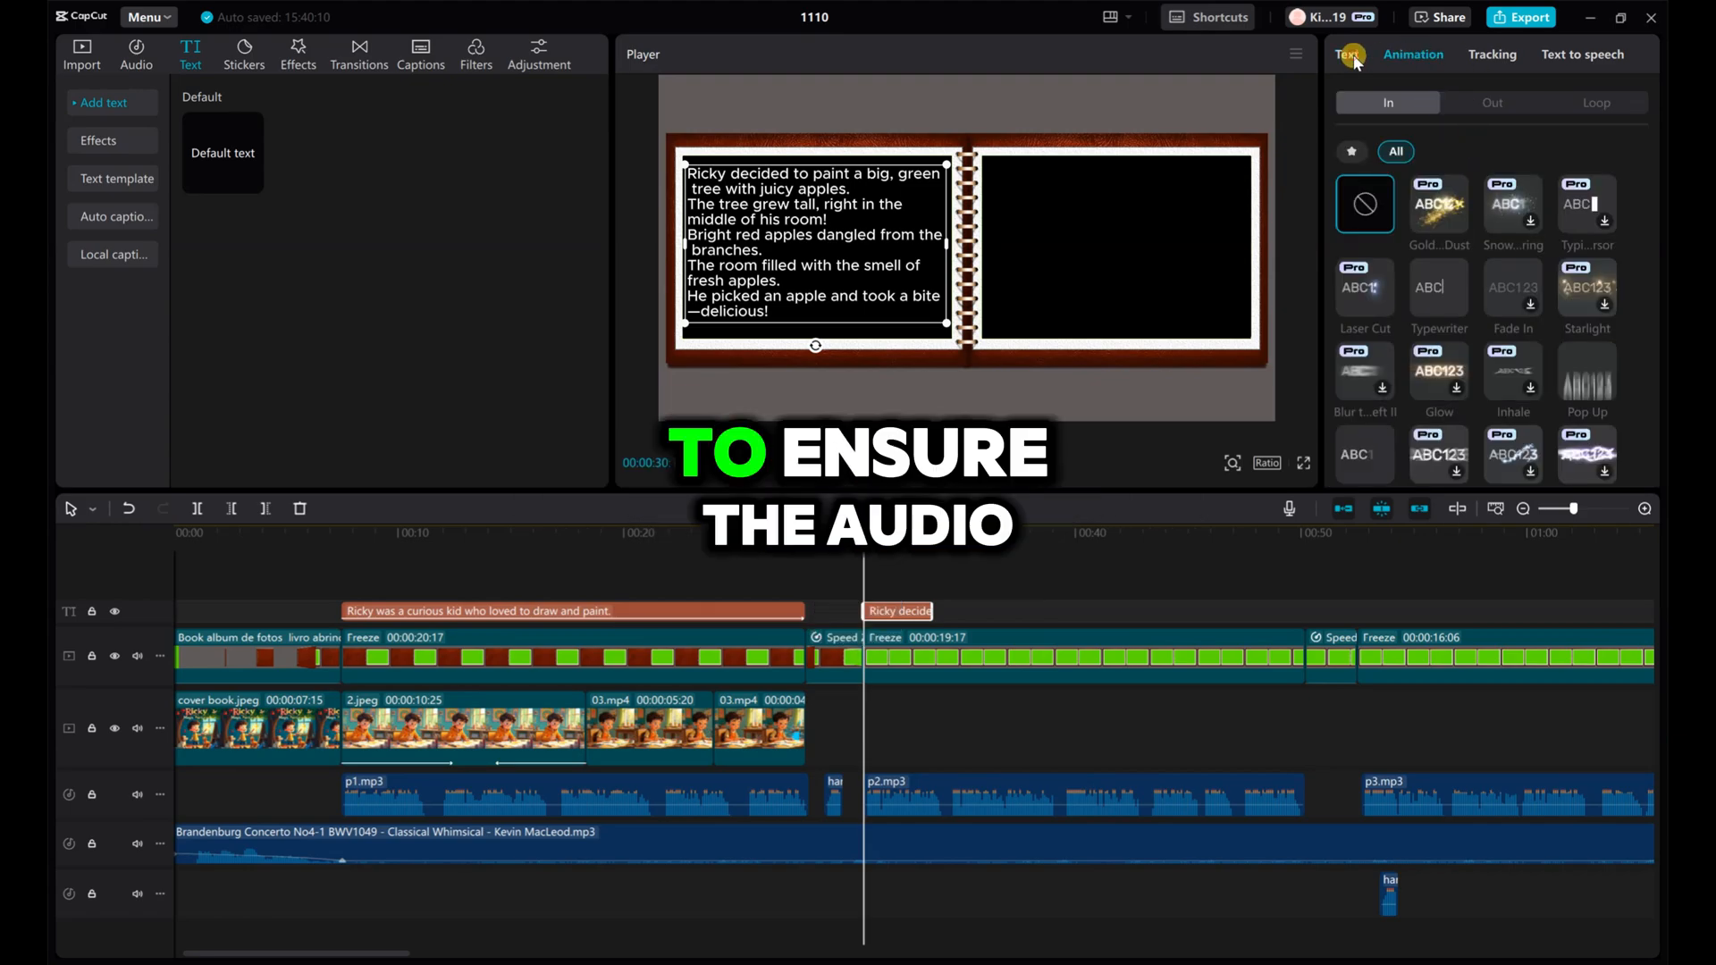
click(1349, 55)
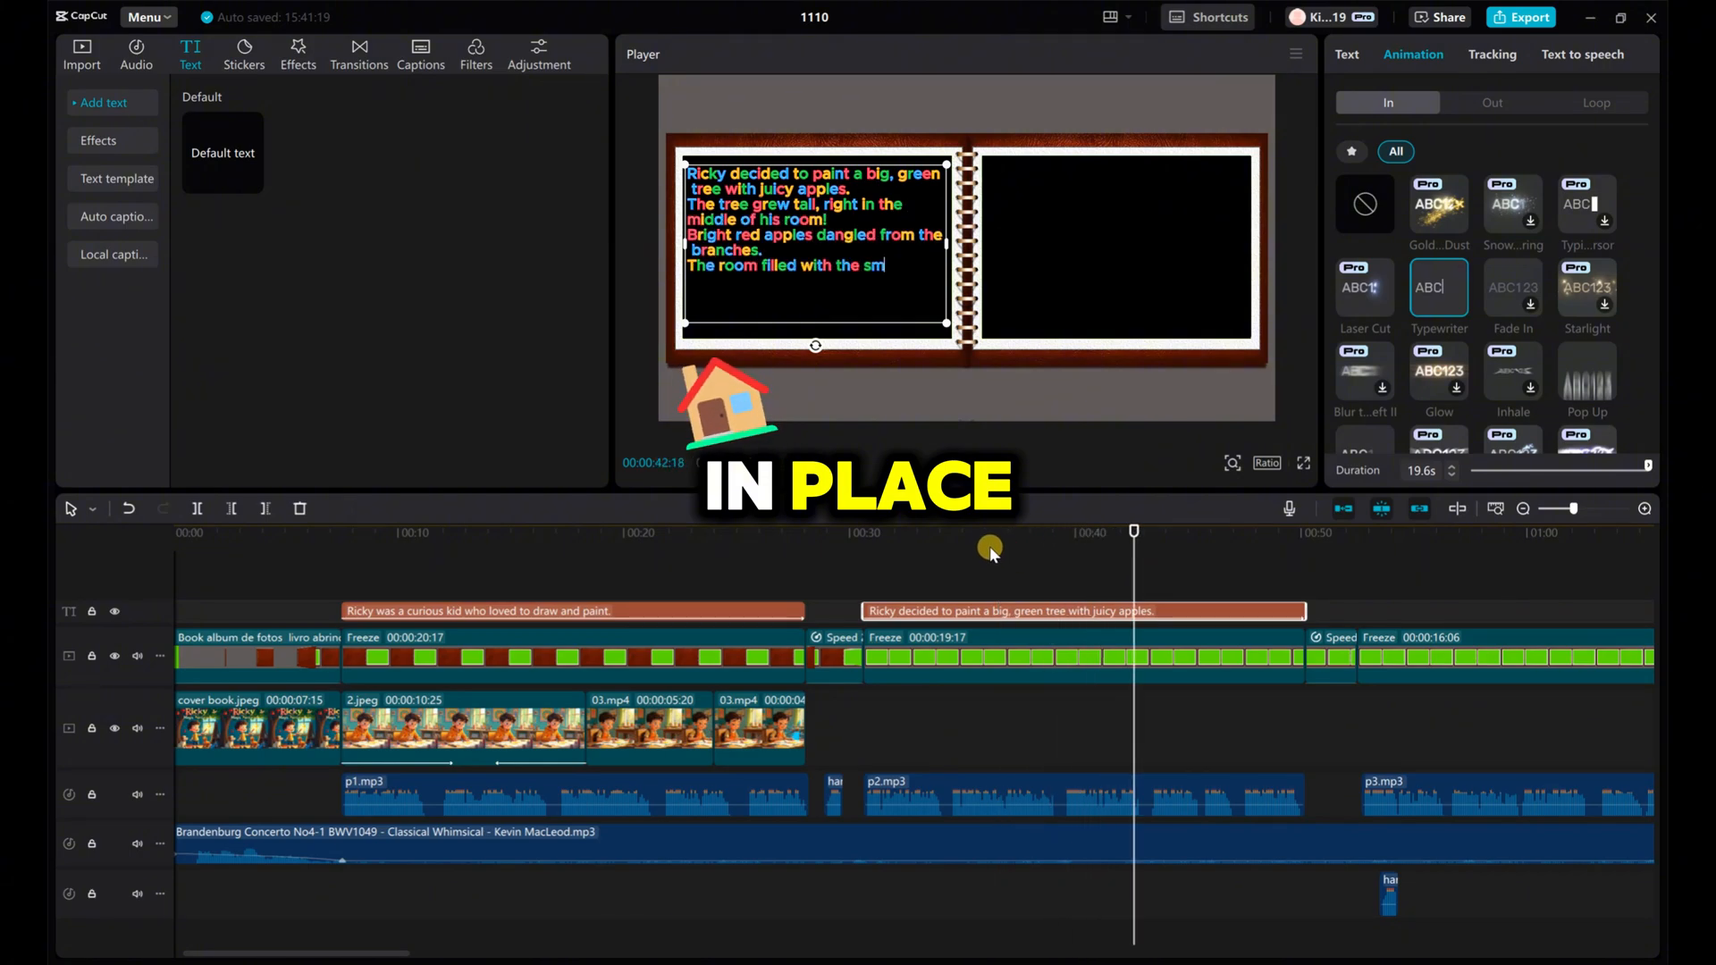
drag(1269, 532, 1287, 536)
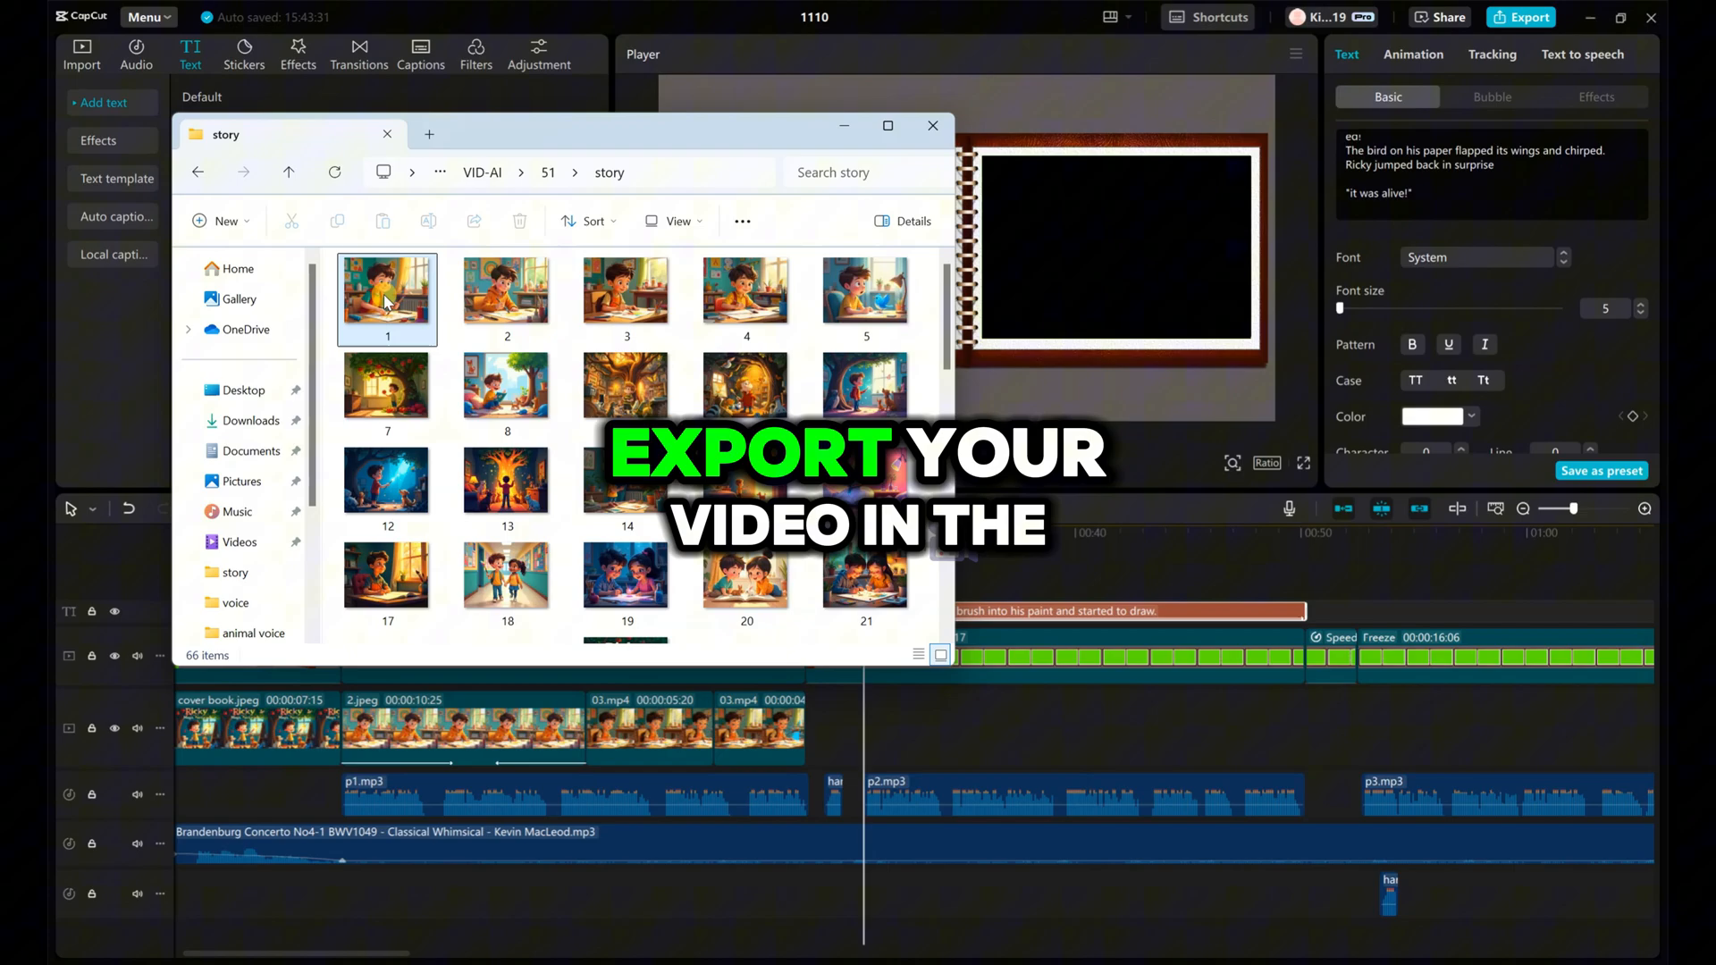
- Place story image 1 above the p2.mp3 narration, scale it to 63% on the right page and open its entrance animations
drag(384, 288, 878, 732)
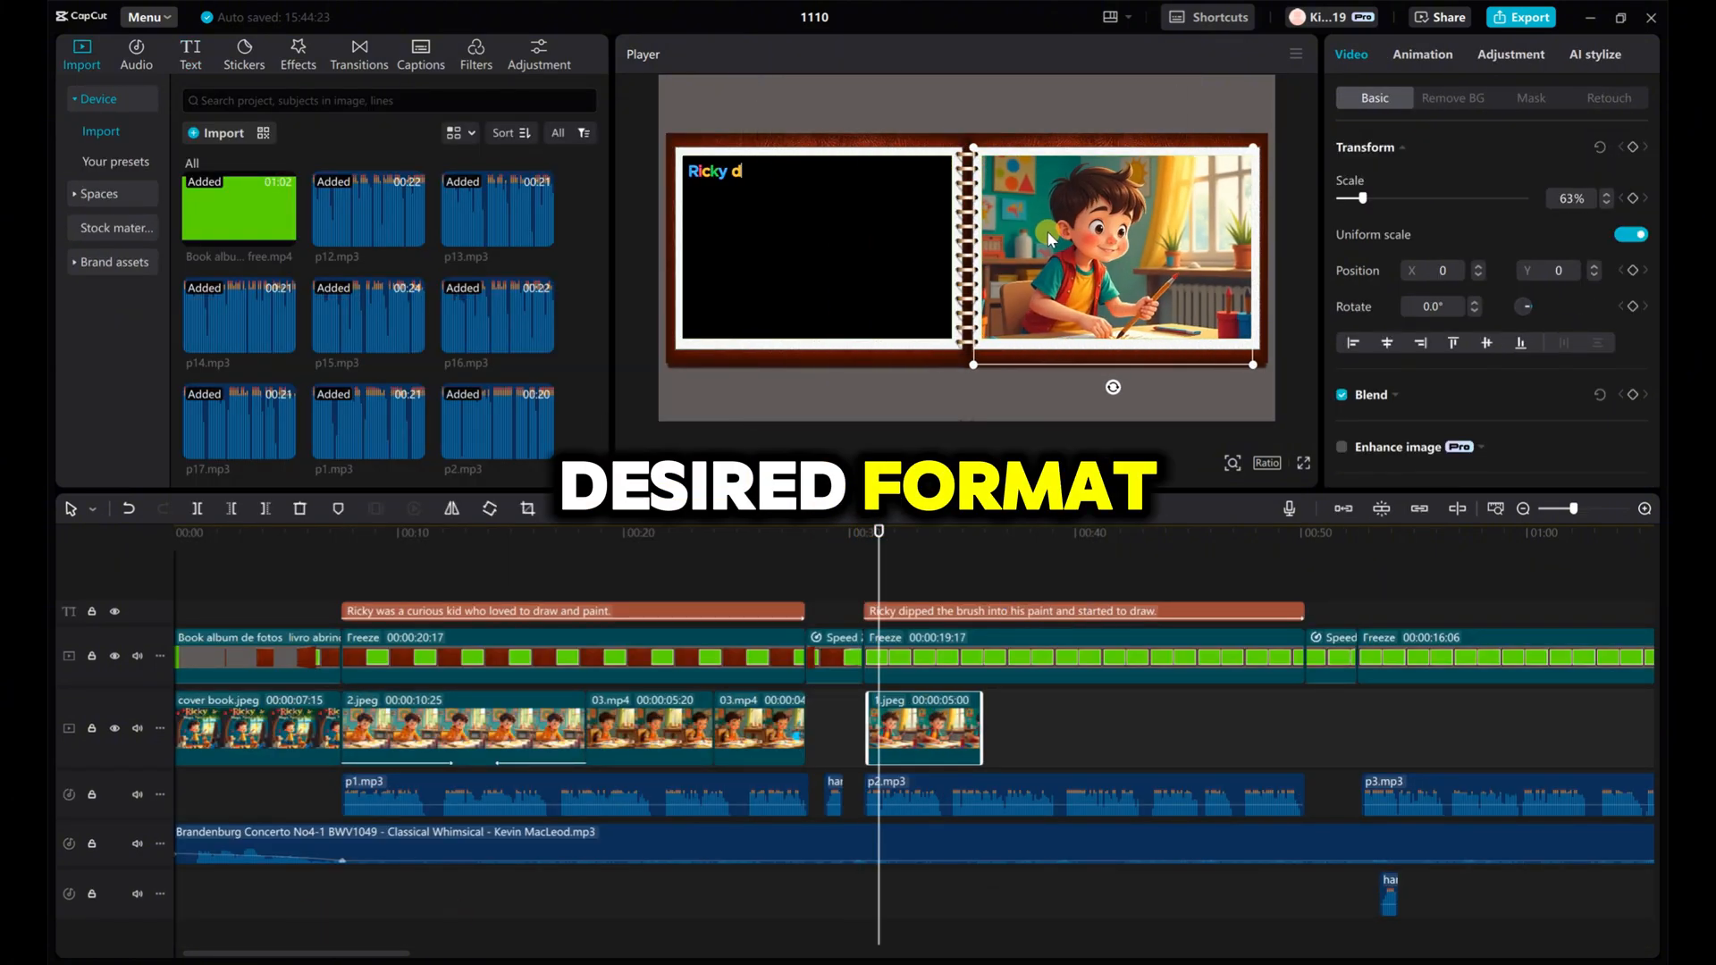
click(1422, 54)
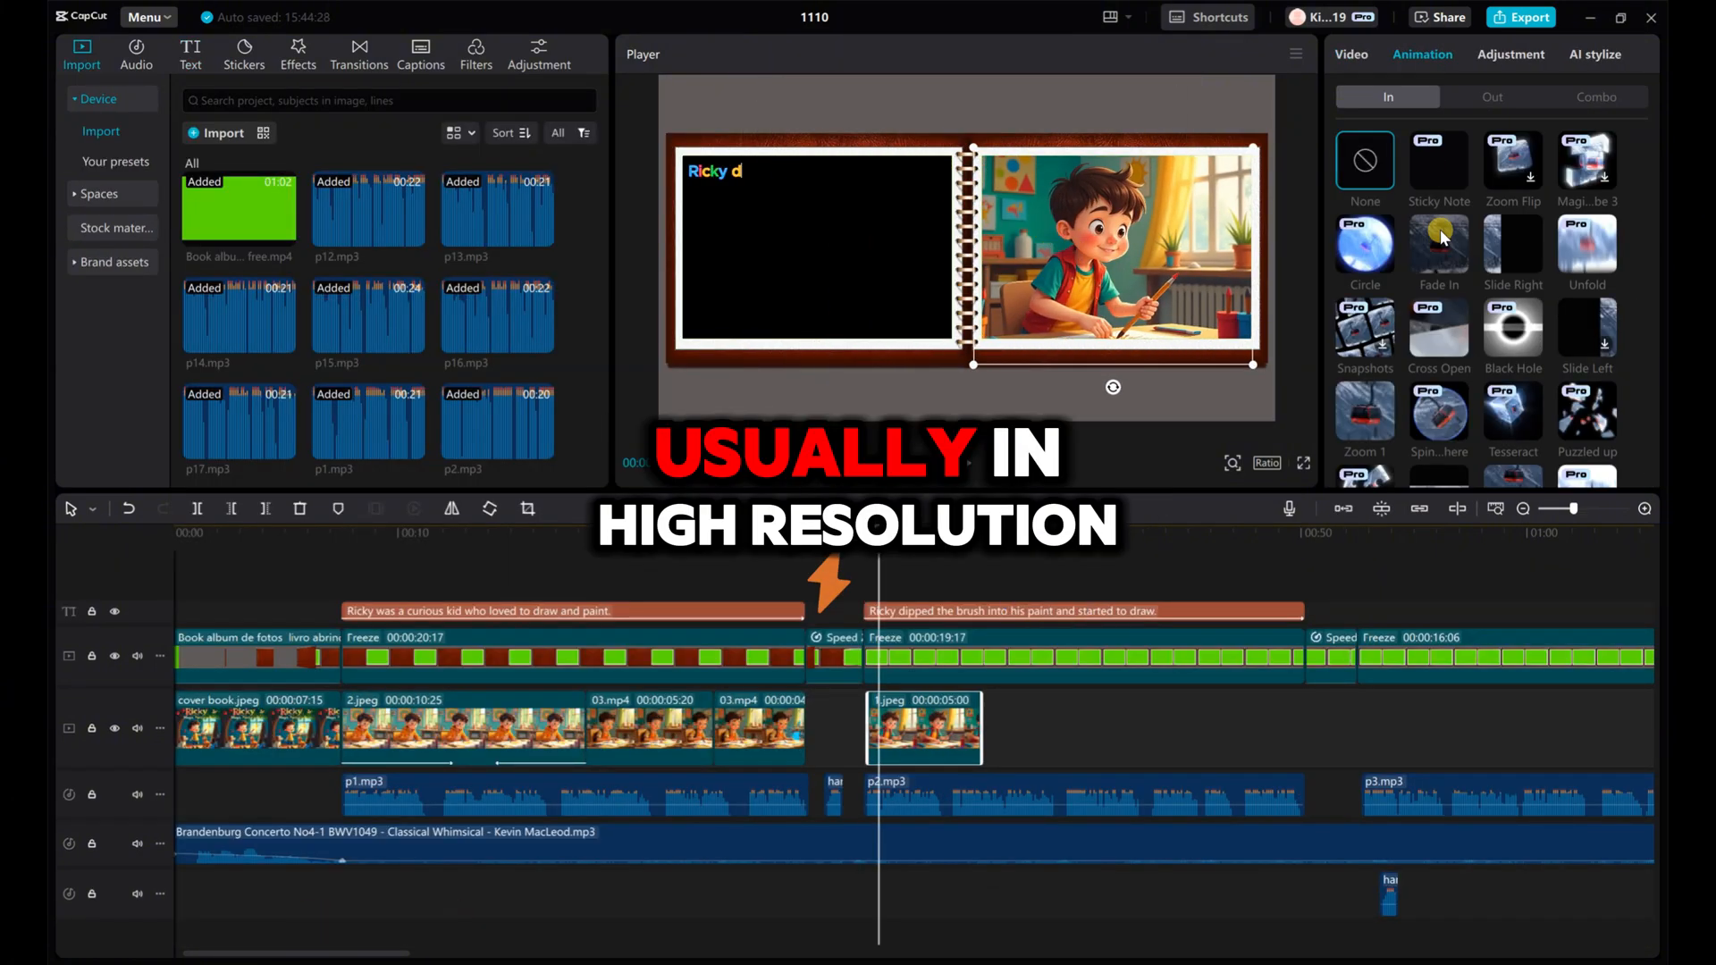